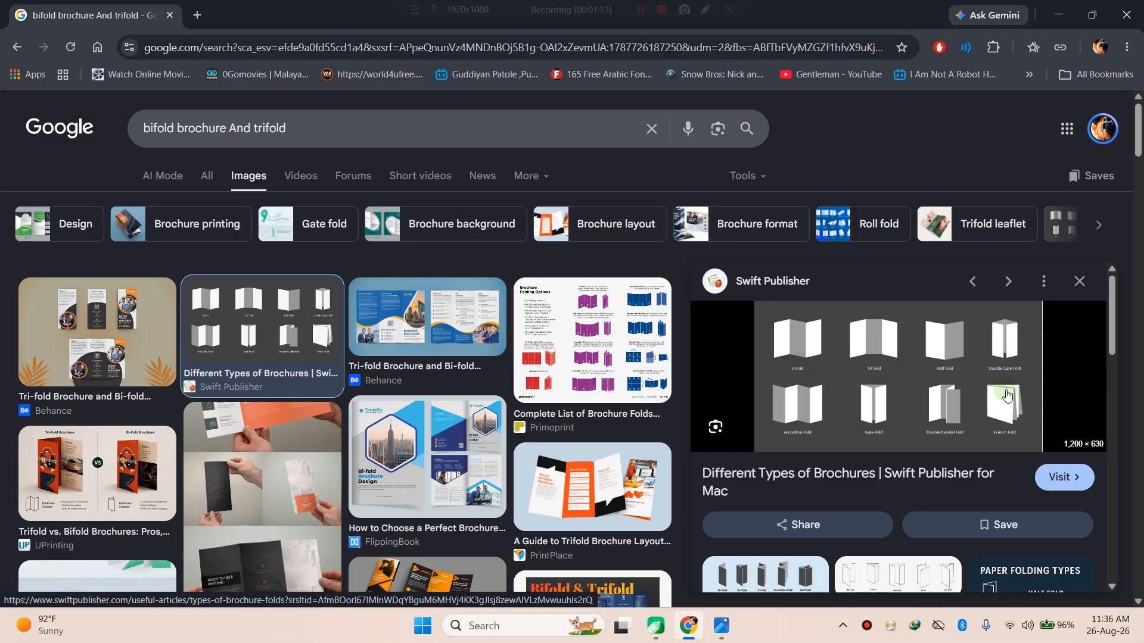
# - Open the Swift Publisher article "Different Types of Brochures" from the previewed image result in a new tab and switch to it
pyautogui.rightClick(946, 363)
pyautogui.click(859, 209)
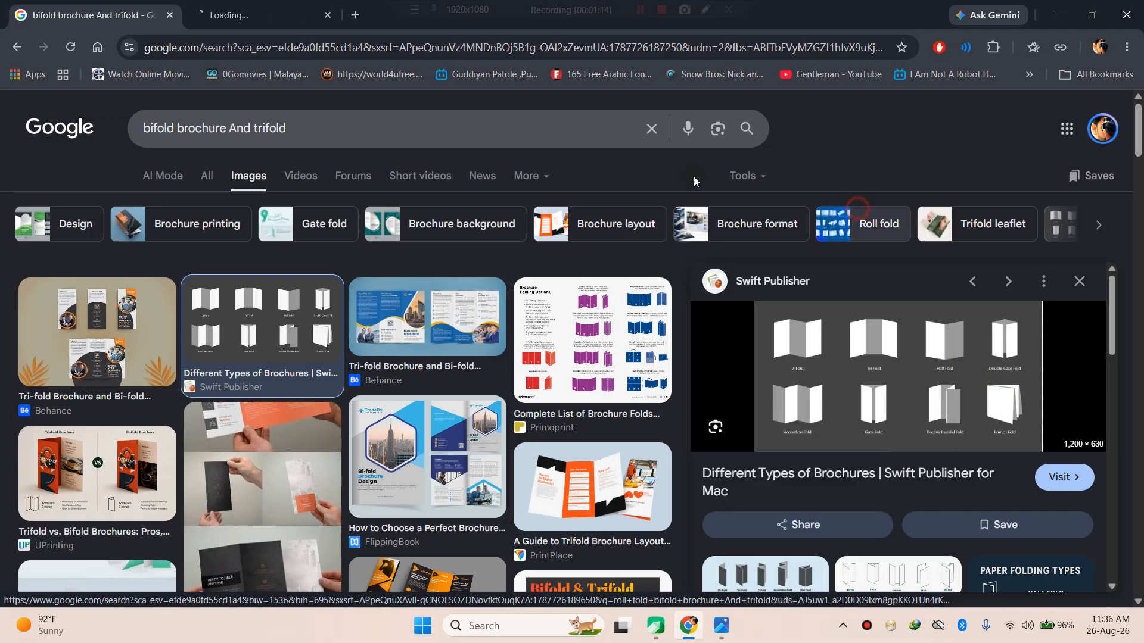
pyautogui.click(277, 14)
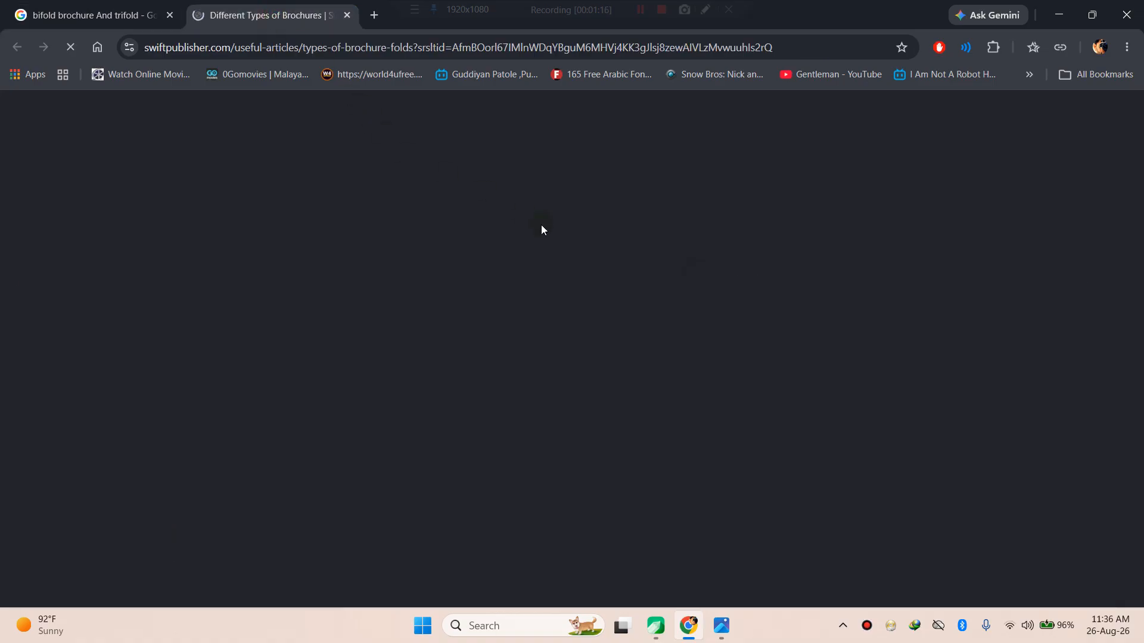
# - Examine the Half-Fold and Tri-Fold sections of the brochure types article, including their fold diagrams
pyautogui.scroll(-11, 566, 347)
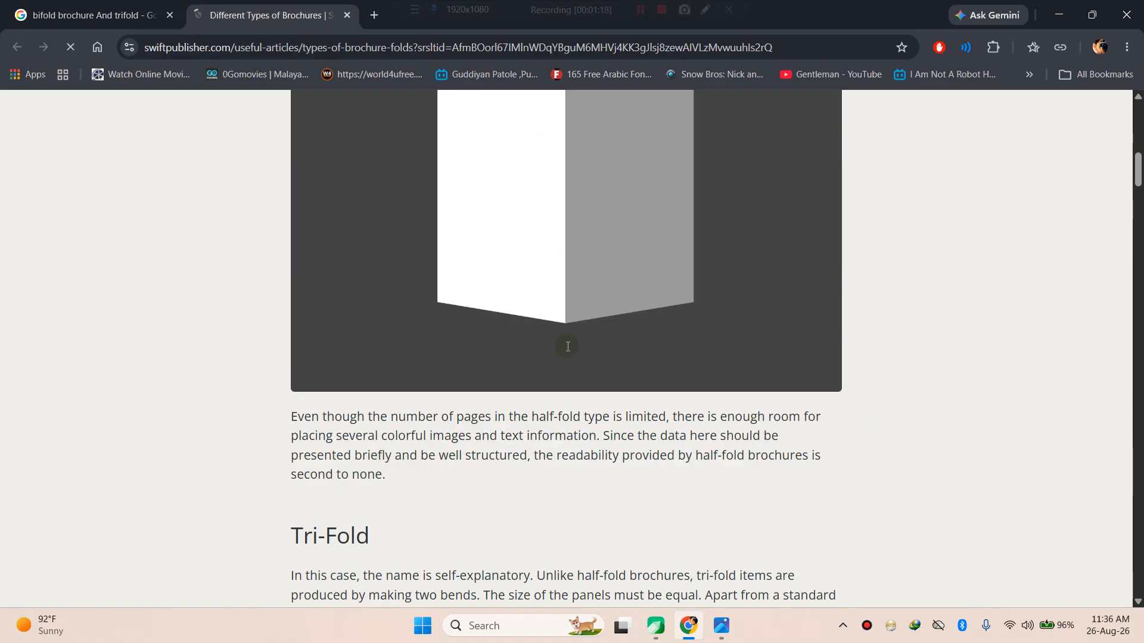
pyautogui.scroll(5, 567, 347)
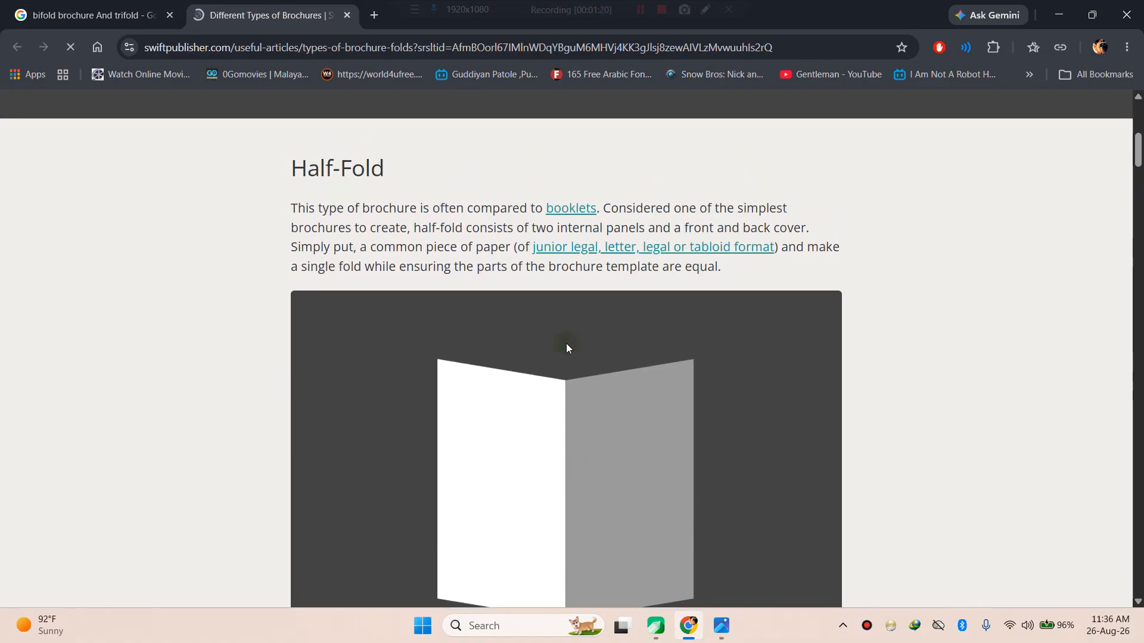
pyautogui.scroll(-1, 565, 344)
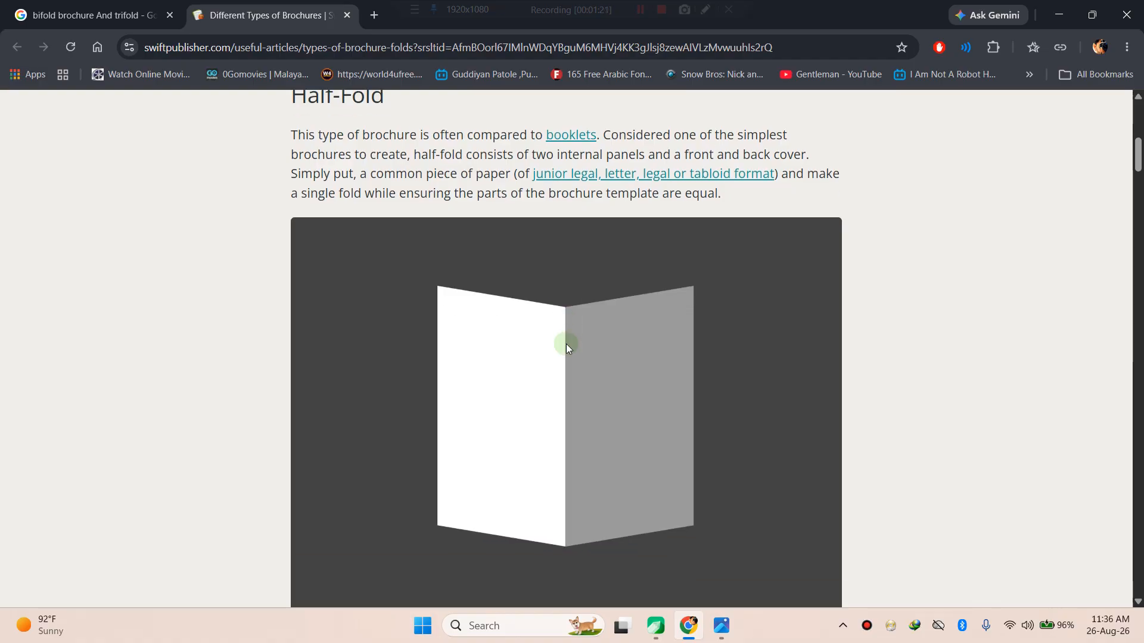
pyautogui.scroll(-1, 565, 344)
pyautogui.scroll(1, 566, 344)
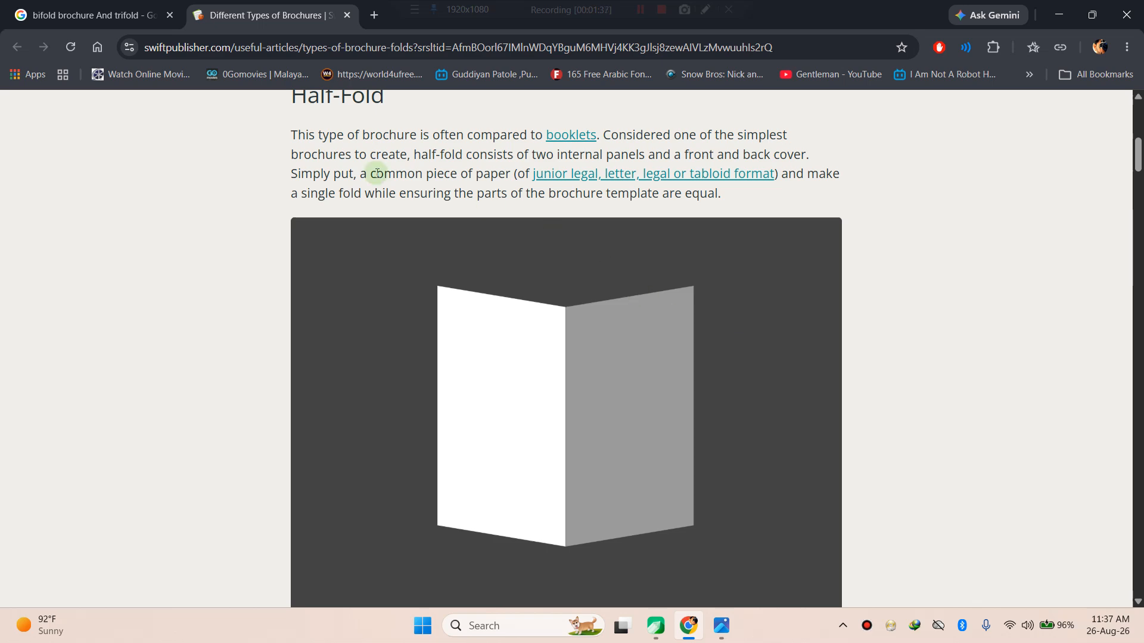
pyautogui.scroll(-10, 509, 378)
pyautogui.scroll(-1, 510, 379)
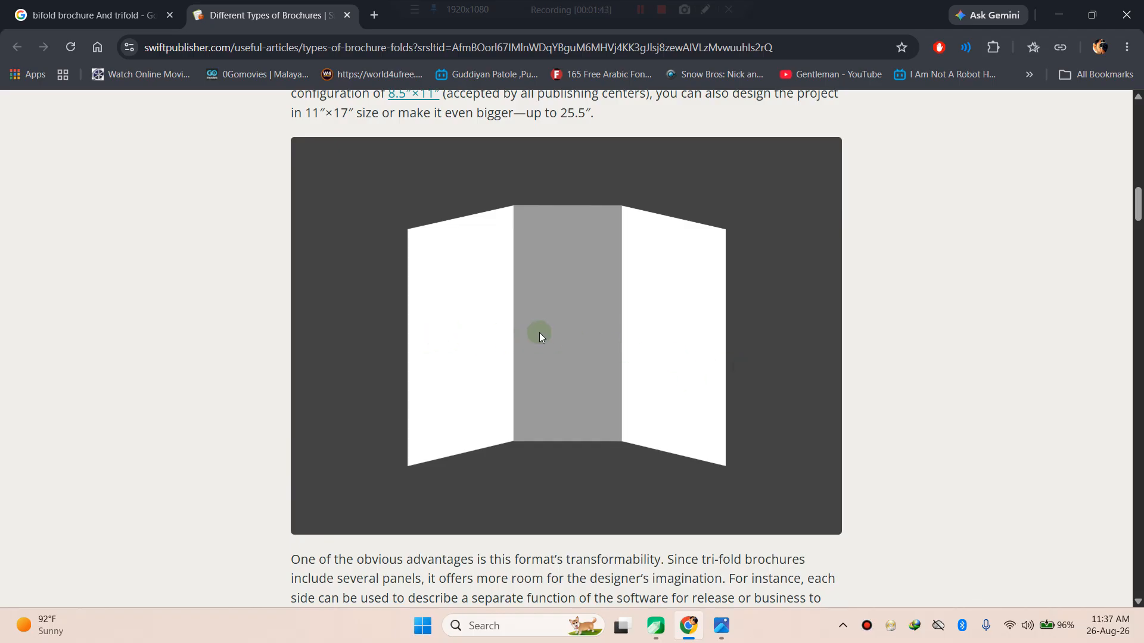
pyautogui.scroll(1, 528, 377)
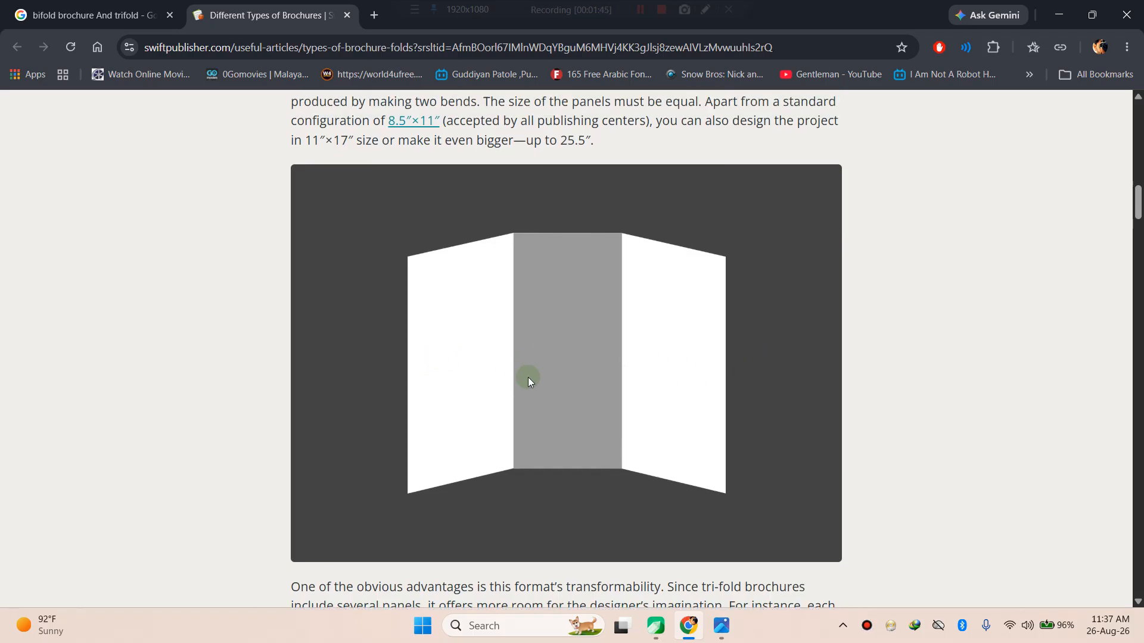
# - Examine the Z-Fold, Gate-Fold, Double Gate Fold, Double Parallel Fold and Accordion Fold descriptions and diagrams
pyautogui.scroll(-10, 528, 377)
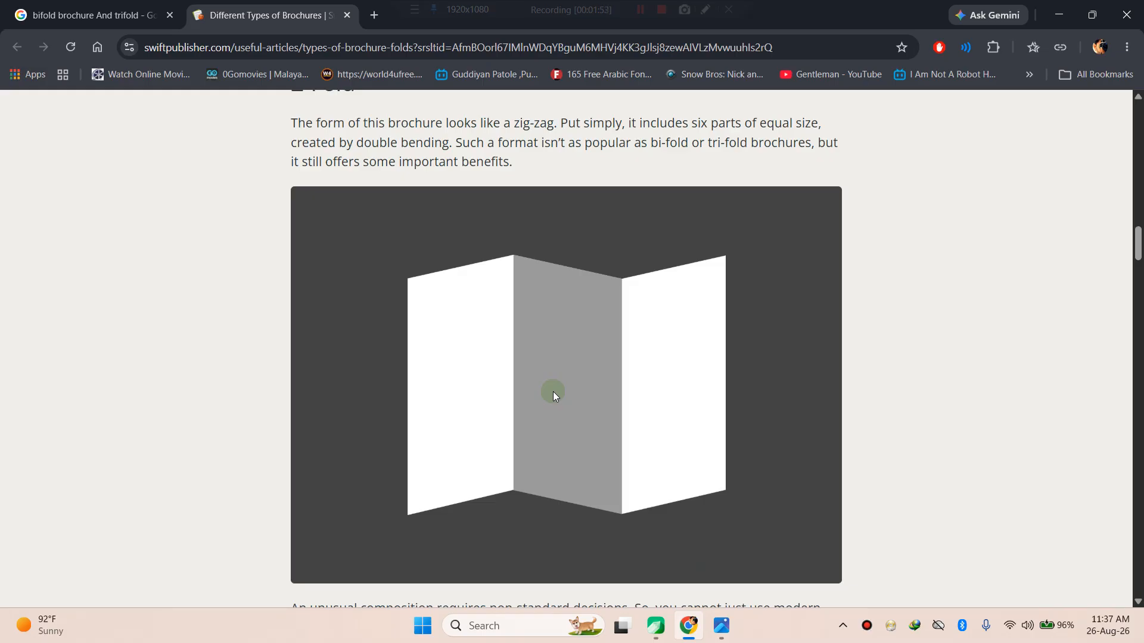
pyautogui.scroll(-12, 553, 392)
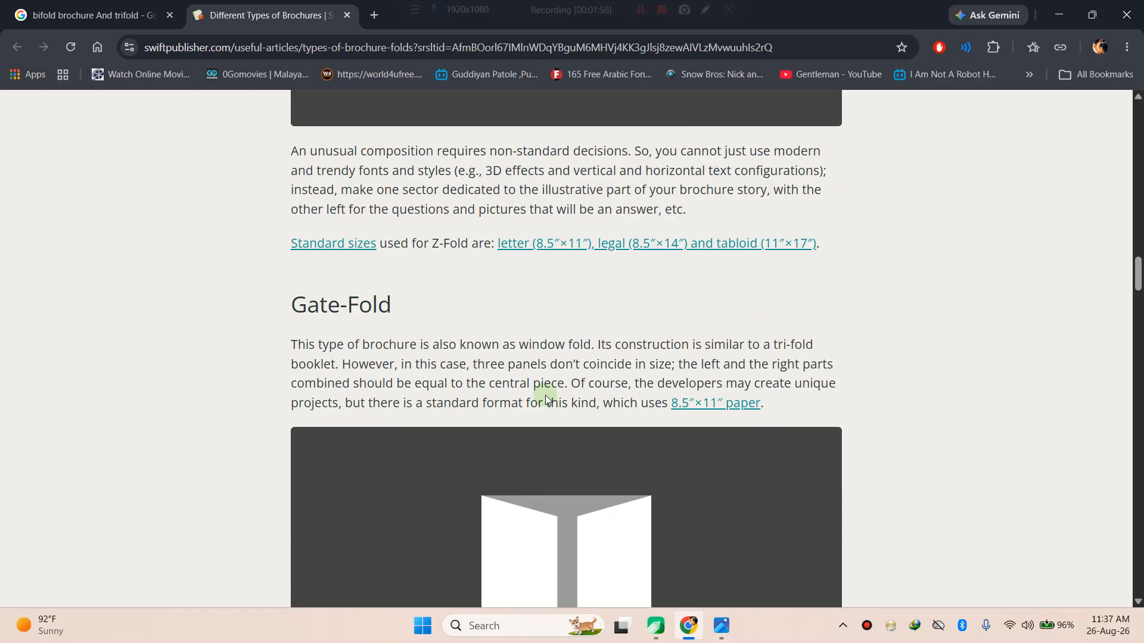
pyautogui.scroll(4, 530, 365)
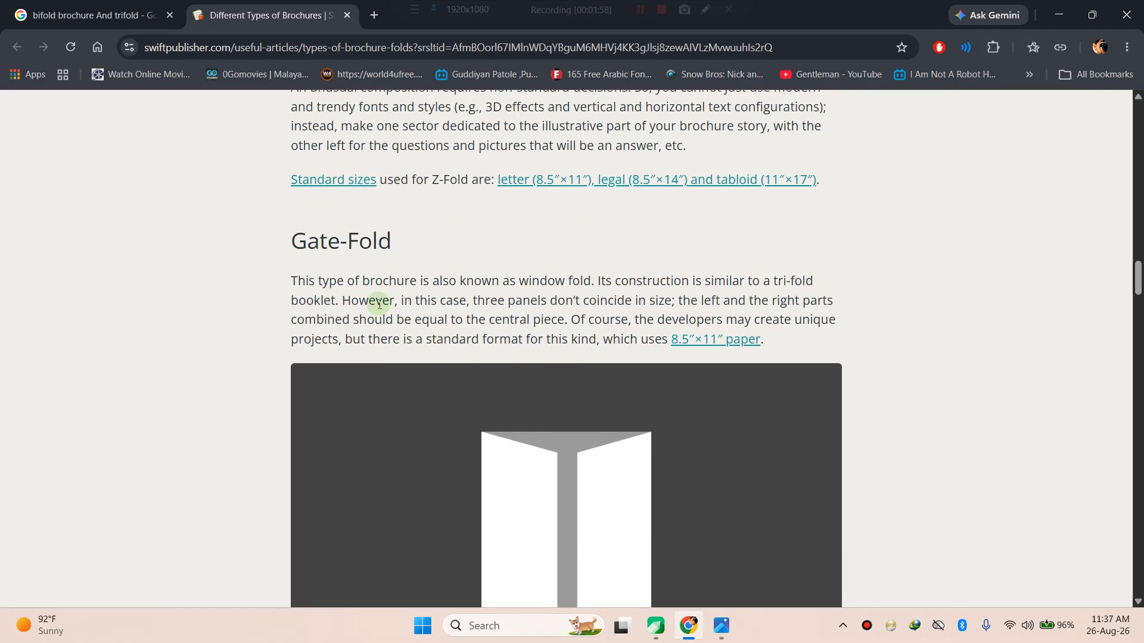
pyautogui.scroll(-2, 599, 416)
pyautogui.scroll(-1, 594, 410)
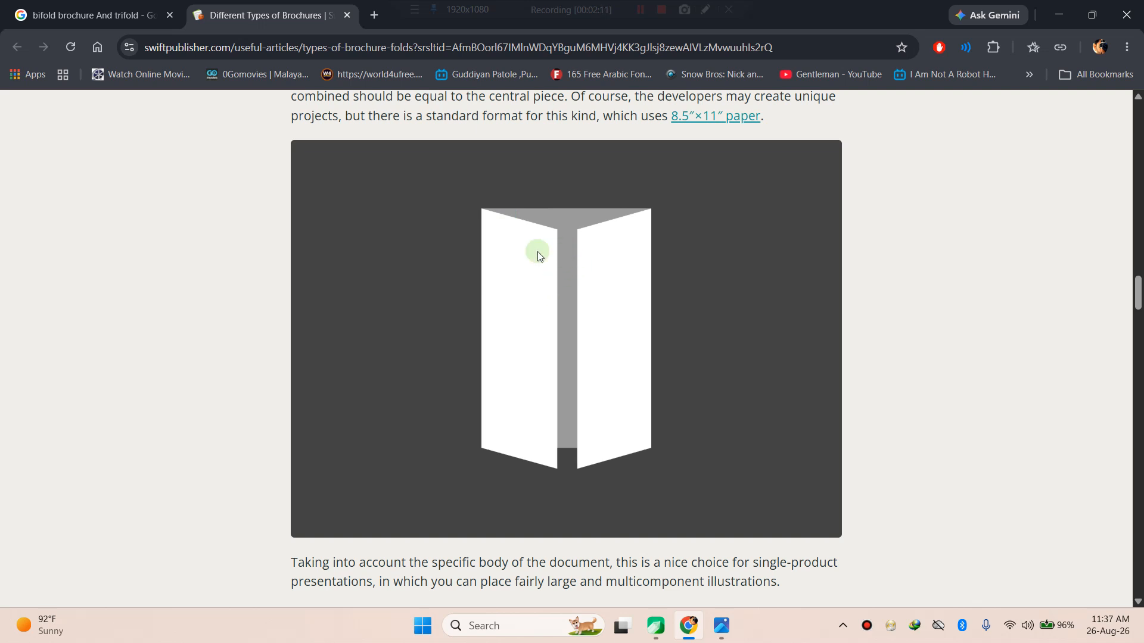
pyautogui.scroll(-8, 598, 274)
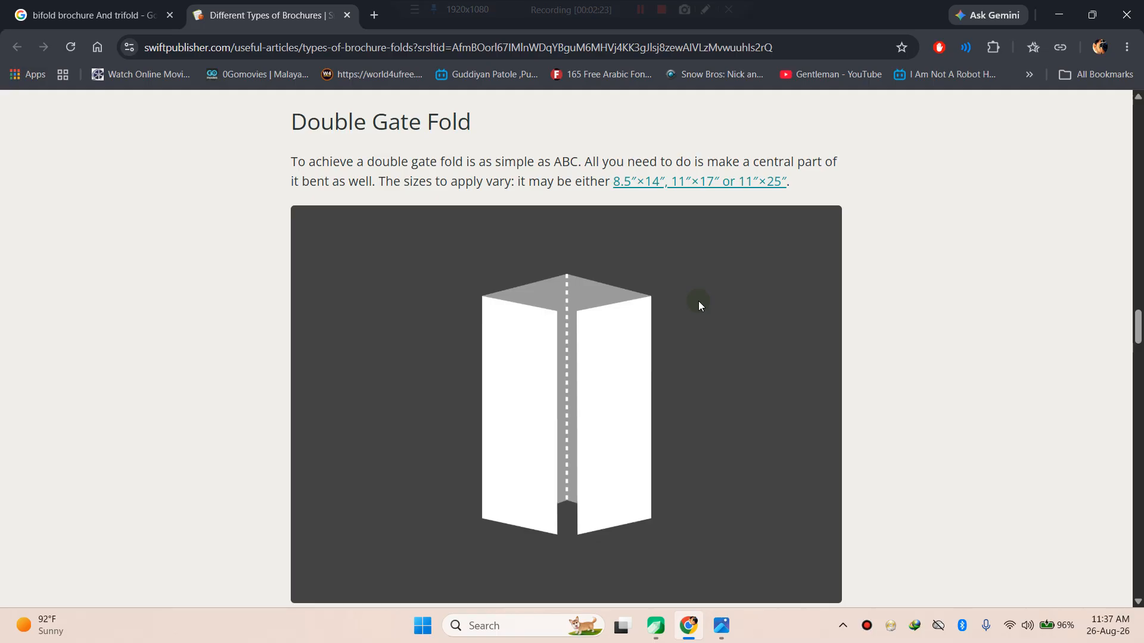
pyautogui.scroll(-8, 698, 303)
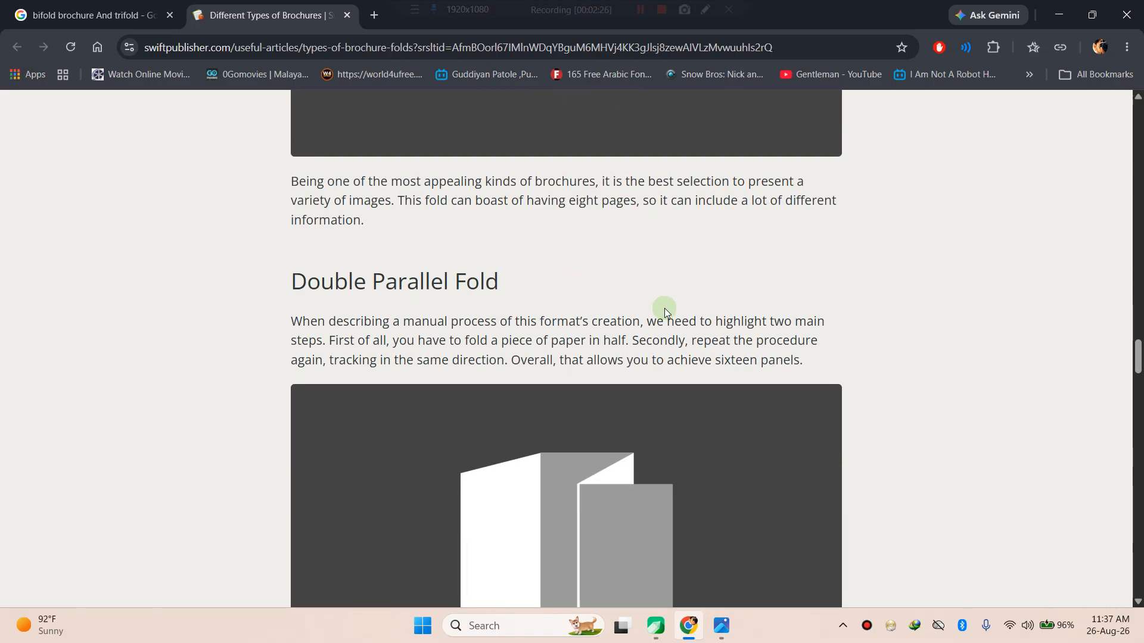
pyautogui.scroll(-1, 667, 310)
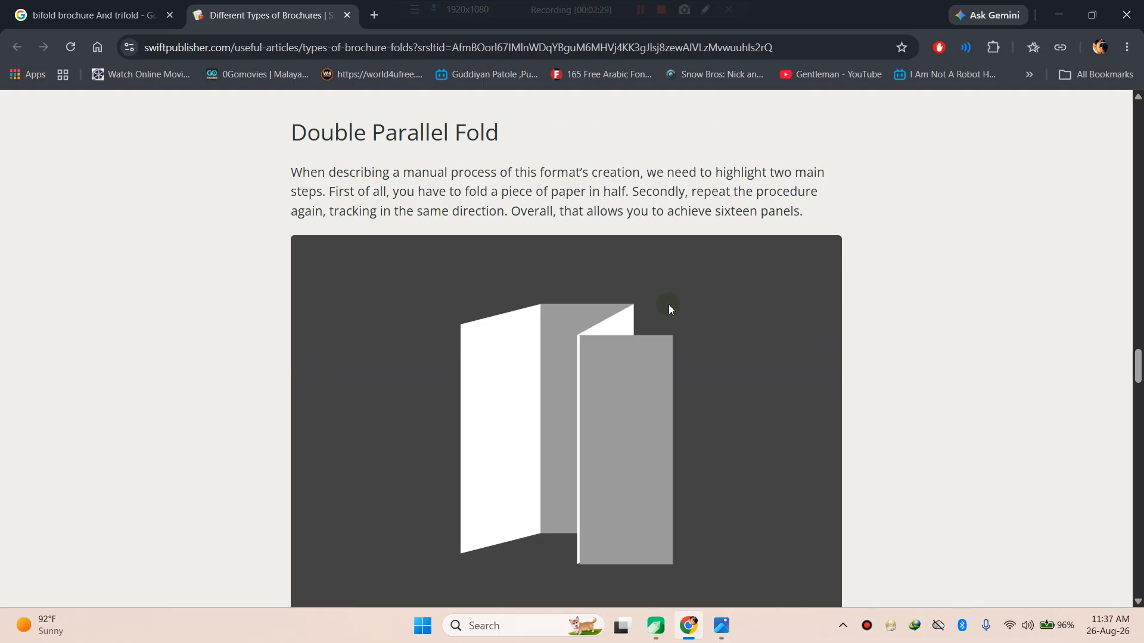
pyautogui.scroll(-7, 668, 305)
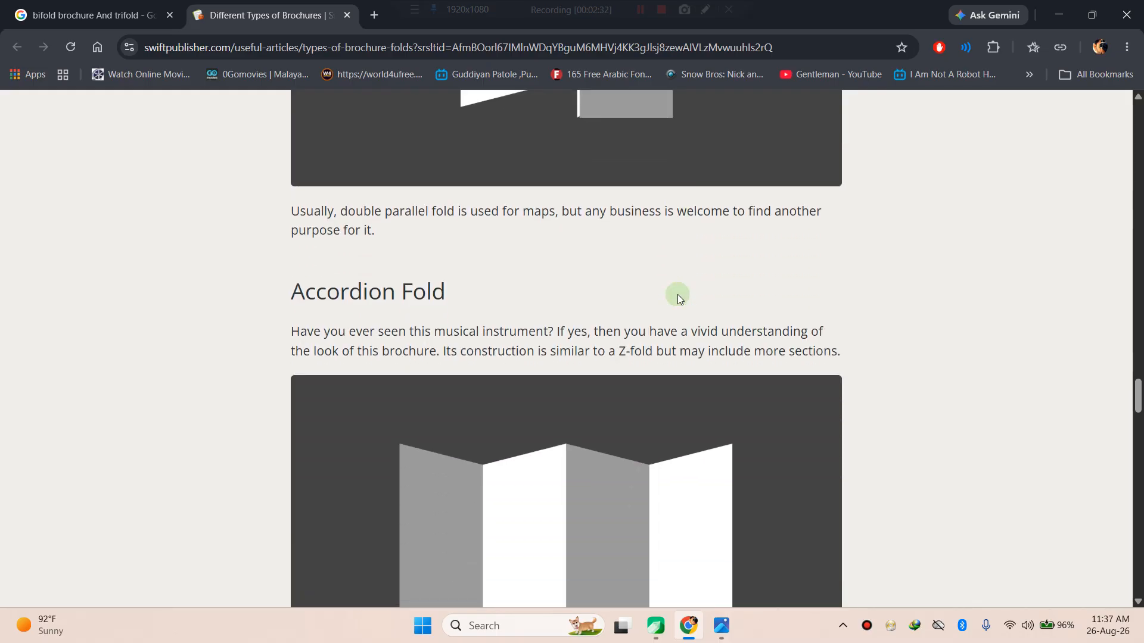
pyautogui.scroll(-1, 678, 295)
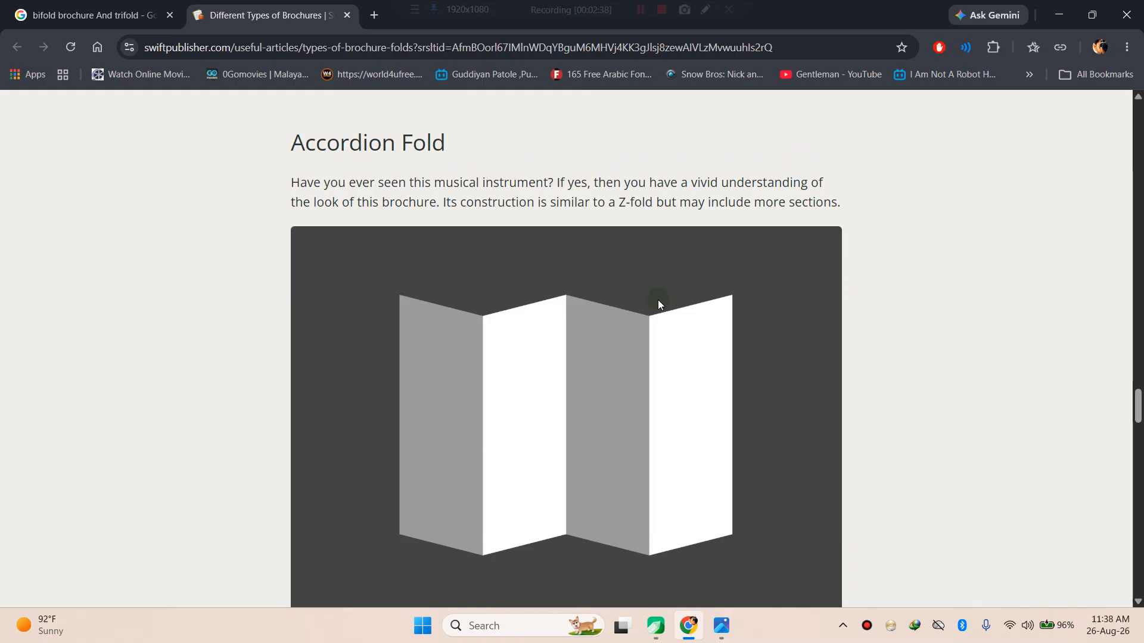
# - Review the roll fold and French Fold sections through the end of the article, and return to its beginning
pyautogui.scroll(-10, 626, 318)
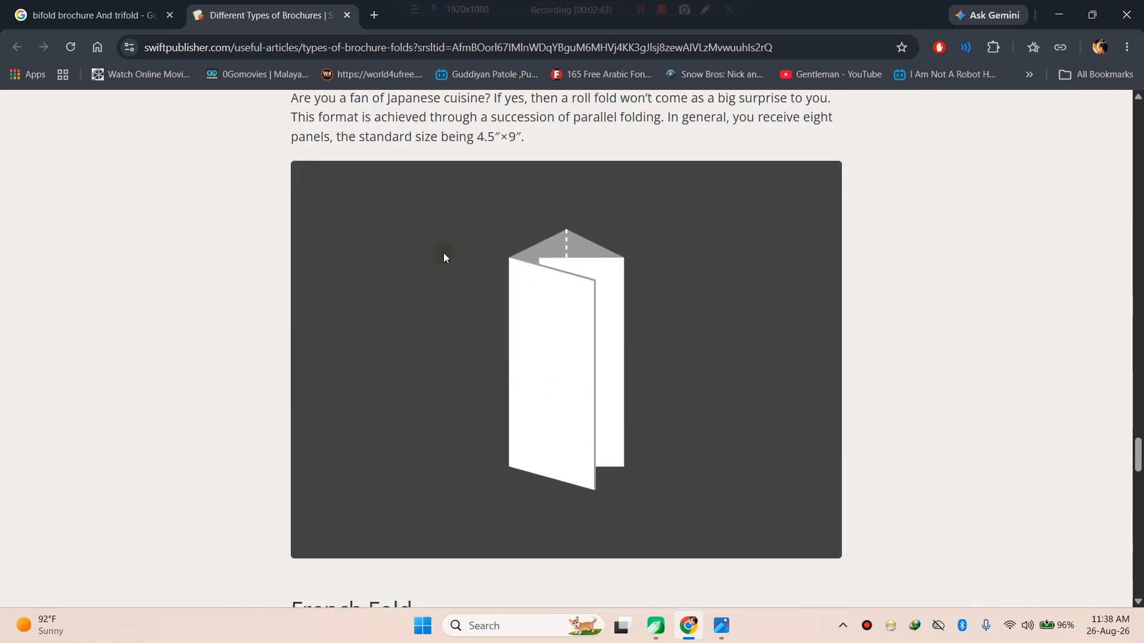
pyautogui.scroll(-5, 566, 313)
pyautogui.scroll(-3, 566, 314)
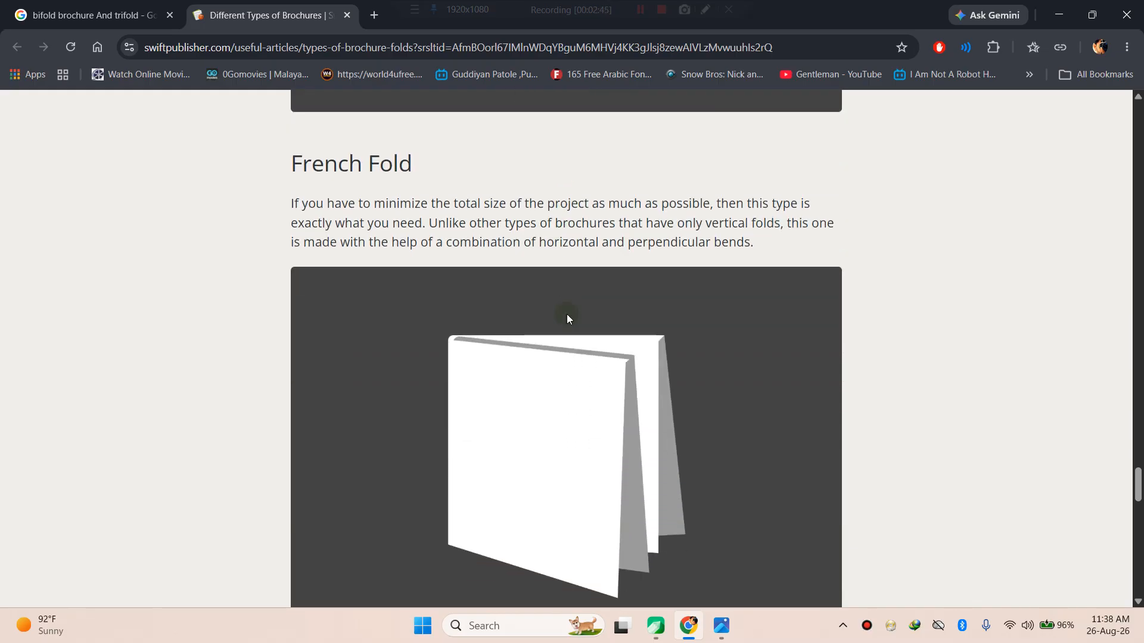
pyautogui.scroll(-1, 566, 314)
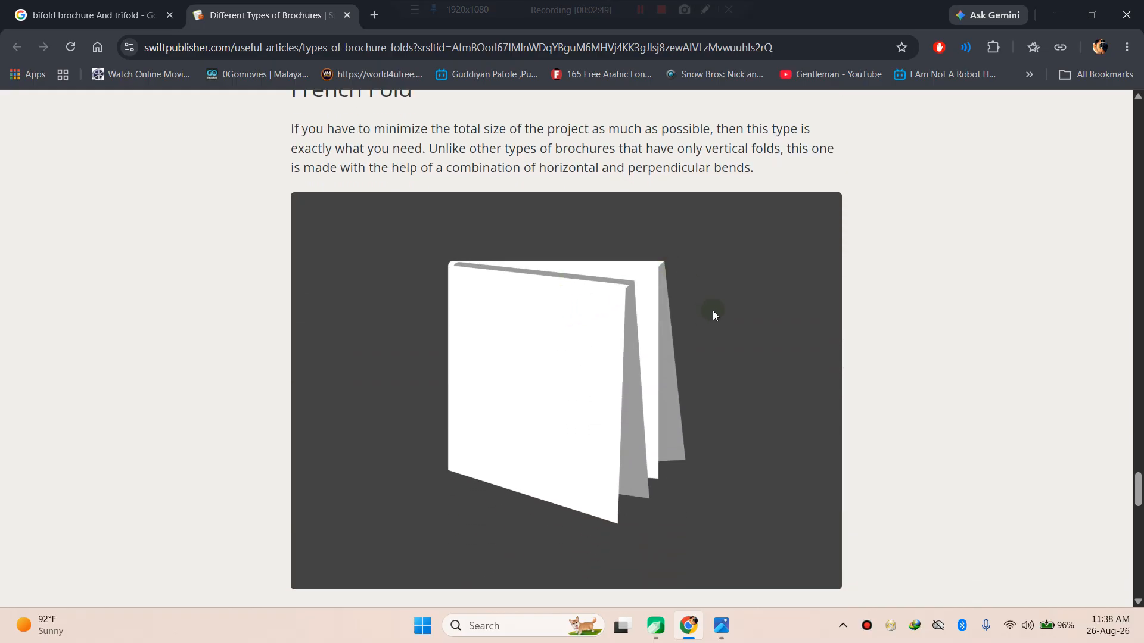
pyautogui.scroll(-7, 712, 309)
pyautogui.scroll(-1, 701, 323)
pyautogui.scroll(-5, 701, 323)
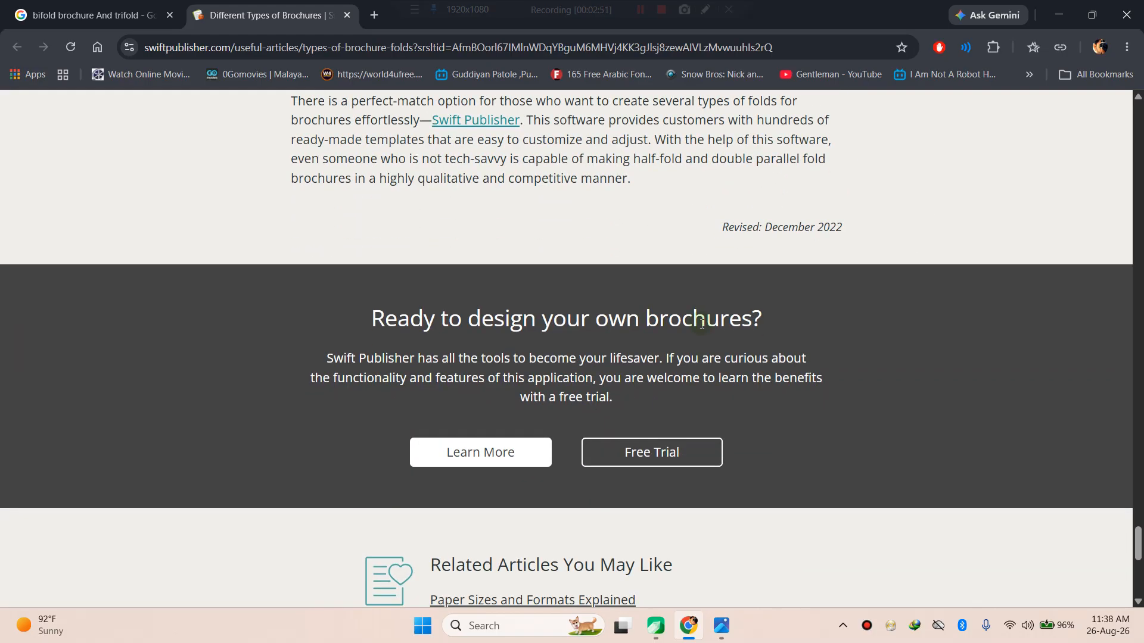
pyautogui.scroll(15, 698, 320)
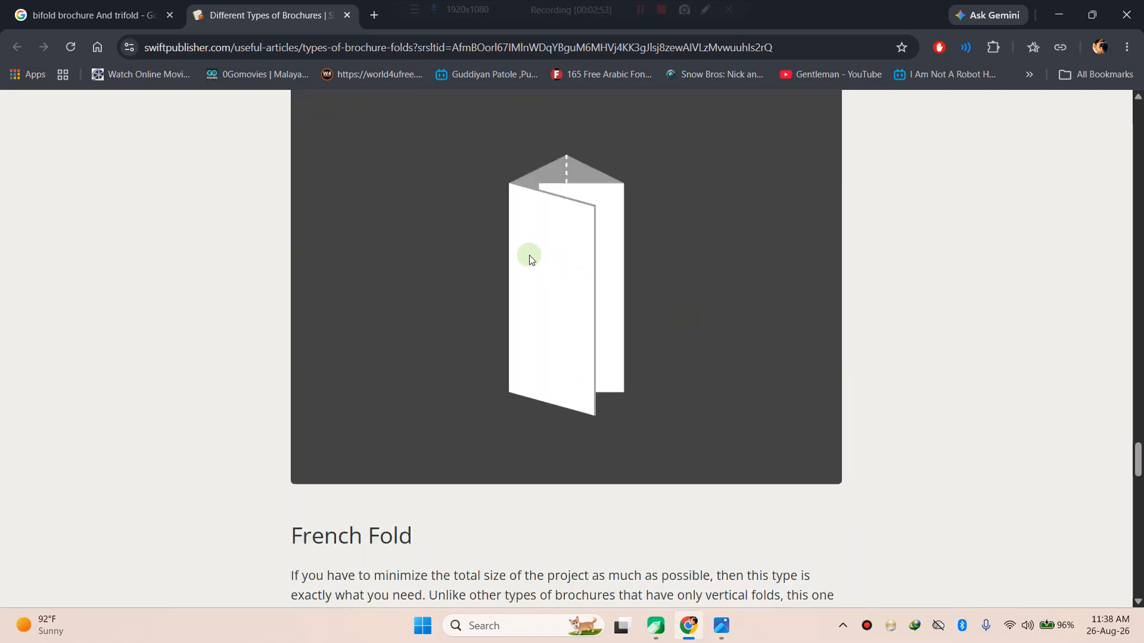
pyautogui.scroll(20, 529, 258)
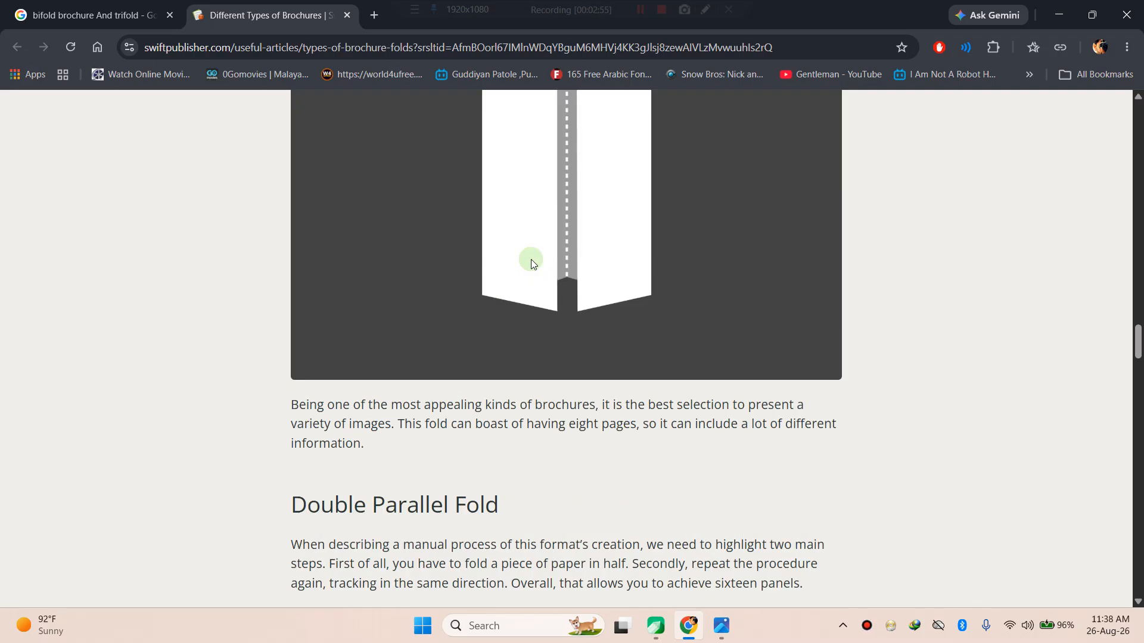
pyautogui.scroll(20, 531, 259)
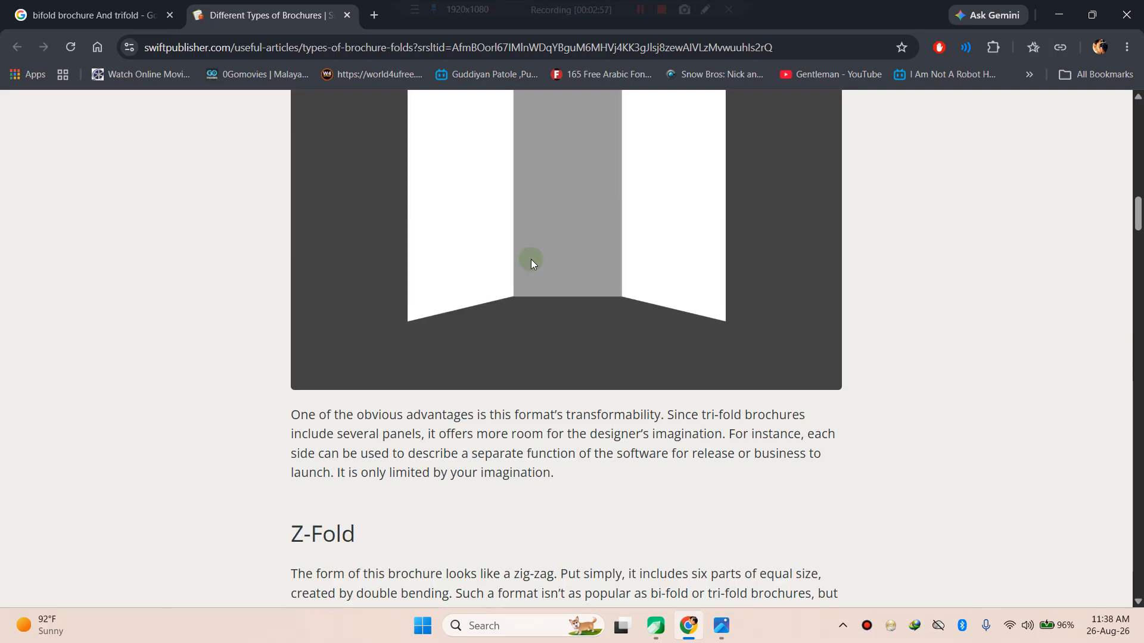
pyautogui.scroll(15, 531, 259)
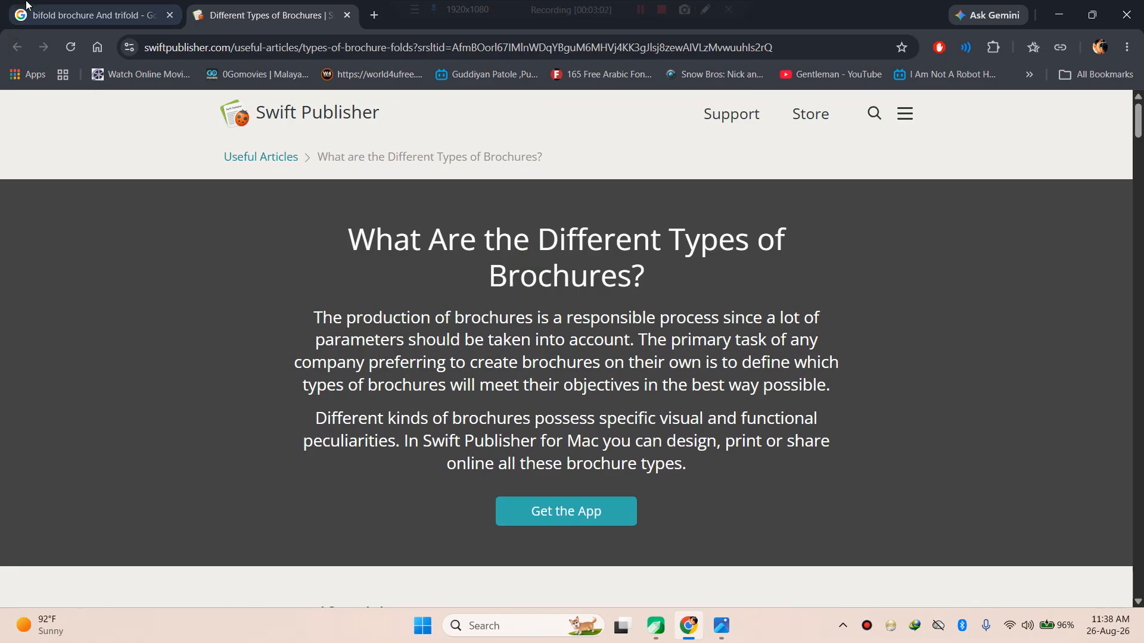
# - Browse the brochure image search narrowed to gate folds, and return to the original bifold and trifold results
pyautogui.click(89, 15)
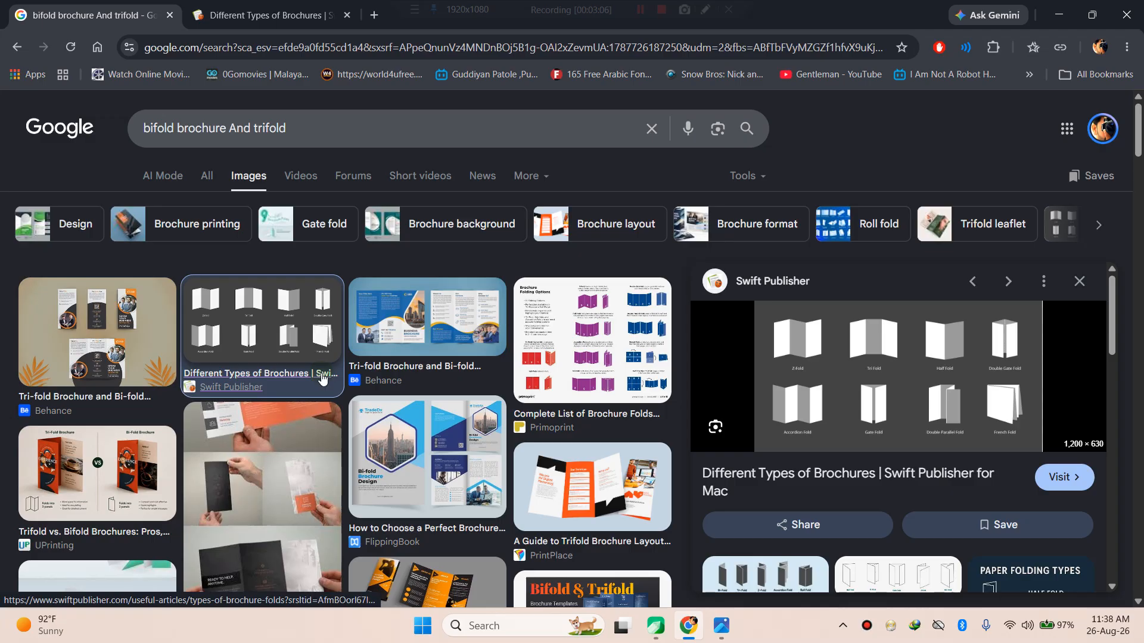
pyautogui.click(308, 229)
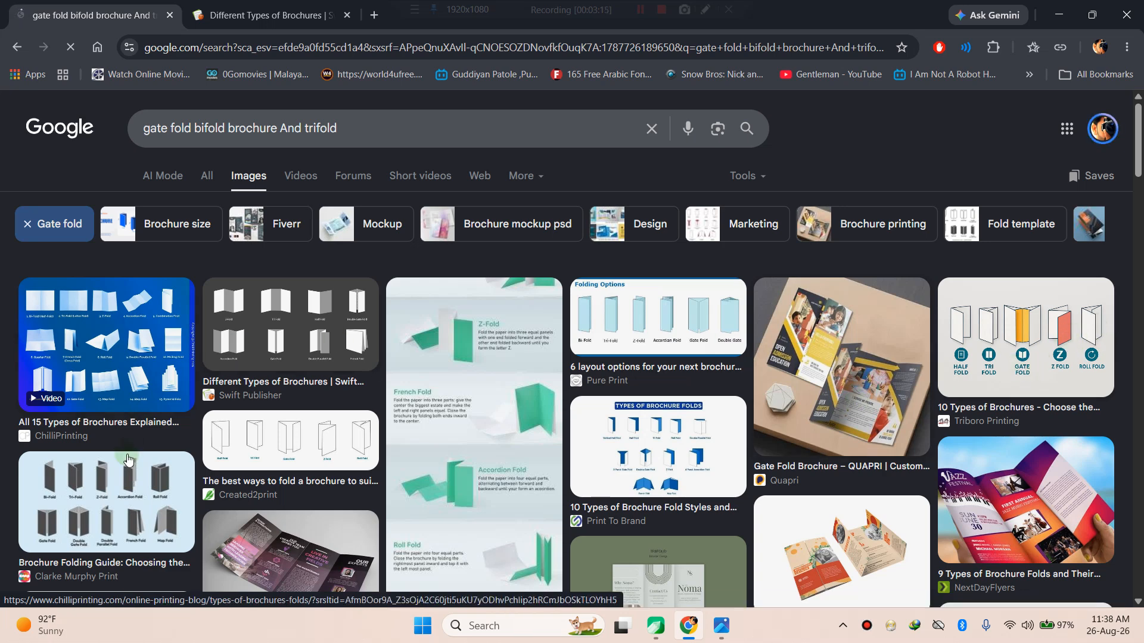
pyautogui.scroll(-1, 441, 419)
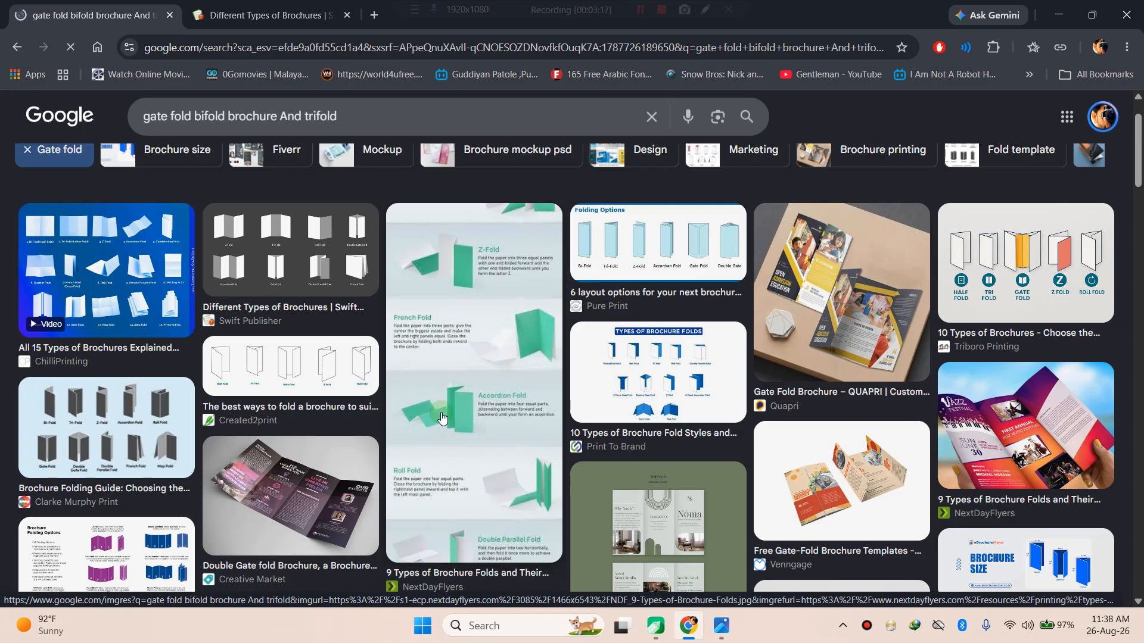
pyautogui.scroll(-1, 441, 419)
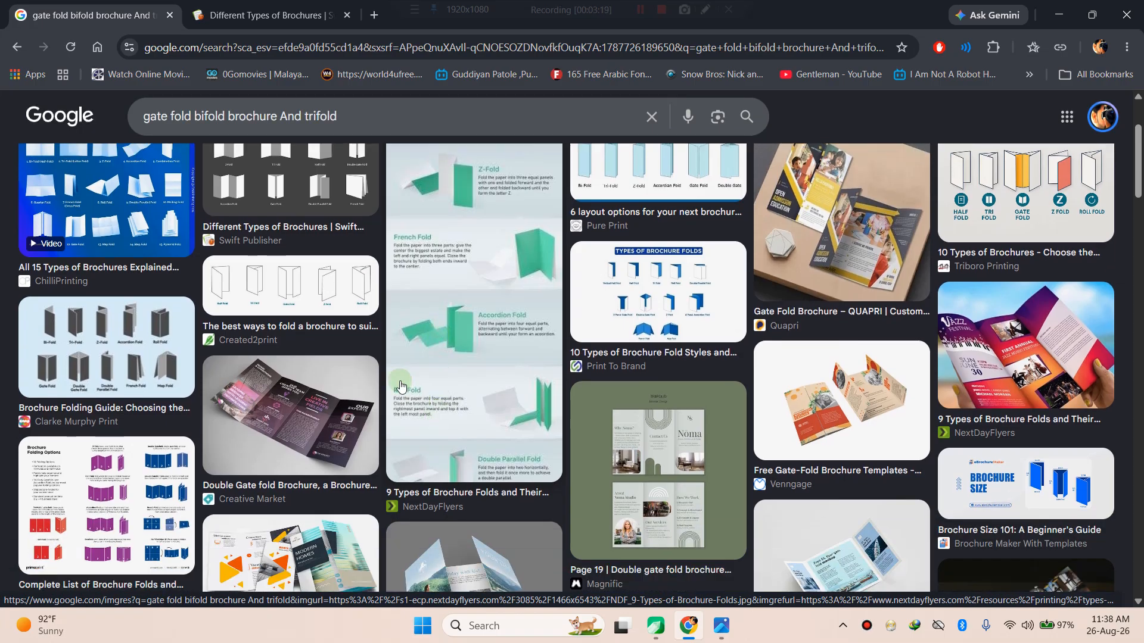
pyautogui.scroll(2, 400, 386)
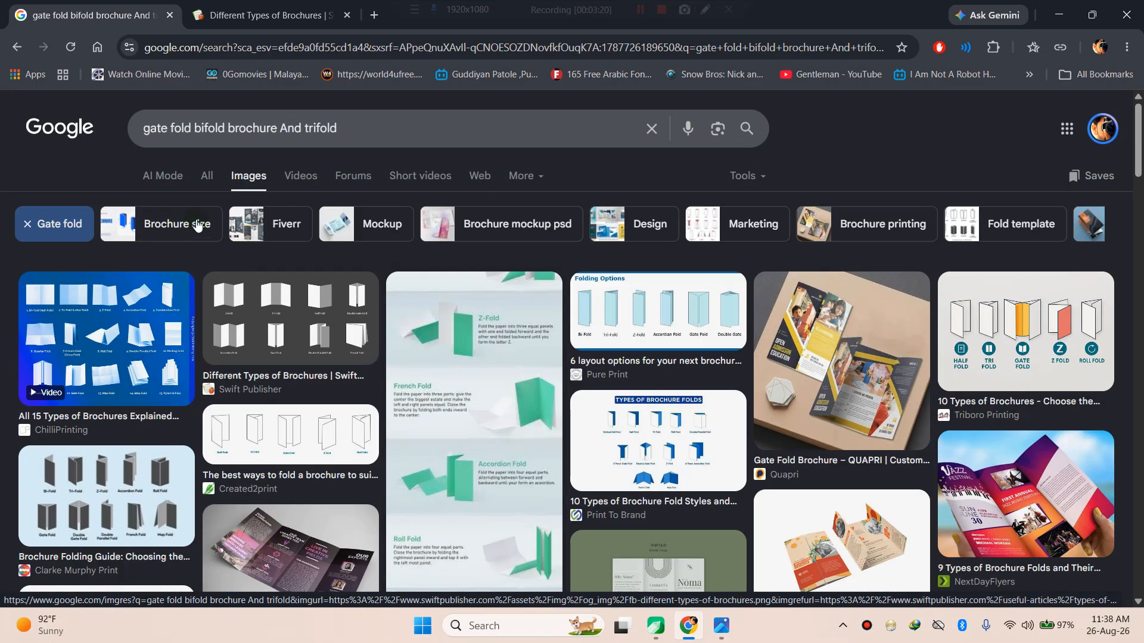
pyautogui.click(17, 48)
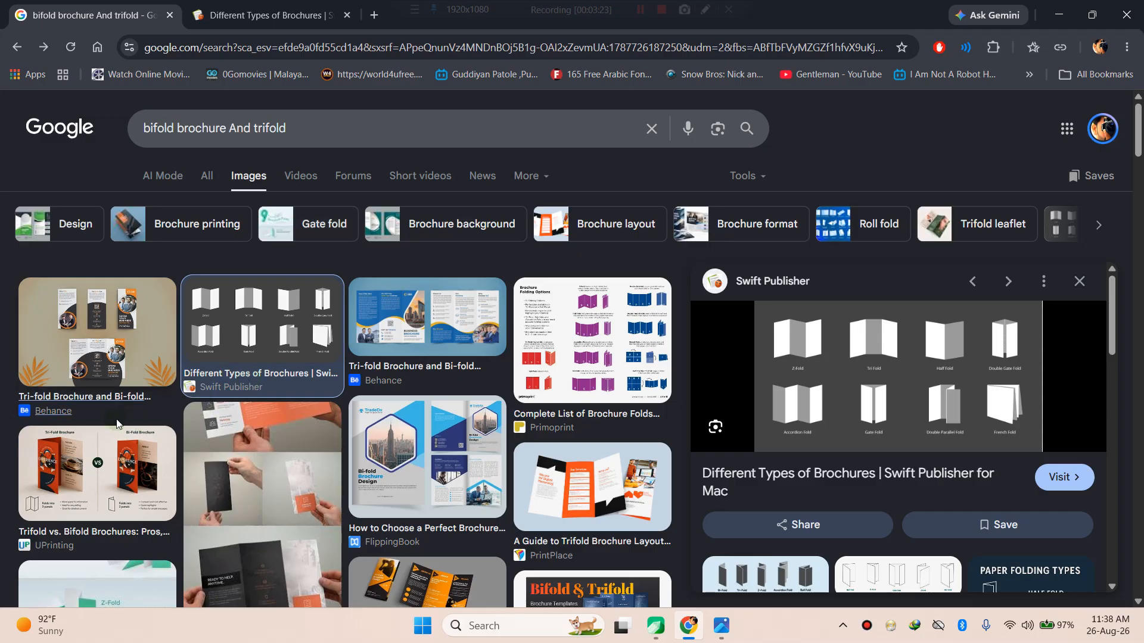
# - Open the B&B Press article "Tri Fold Brochures vs Bi Fold Brochures: Which Should You Use?" in a new tab and view its introduction
pyautogui.scroll(-2, 256, 468)
pyautogui.click(306, 440)
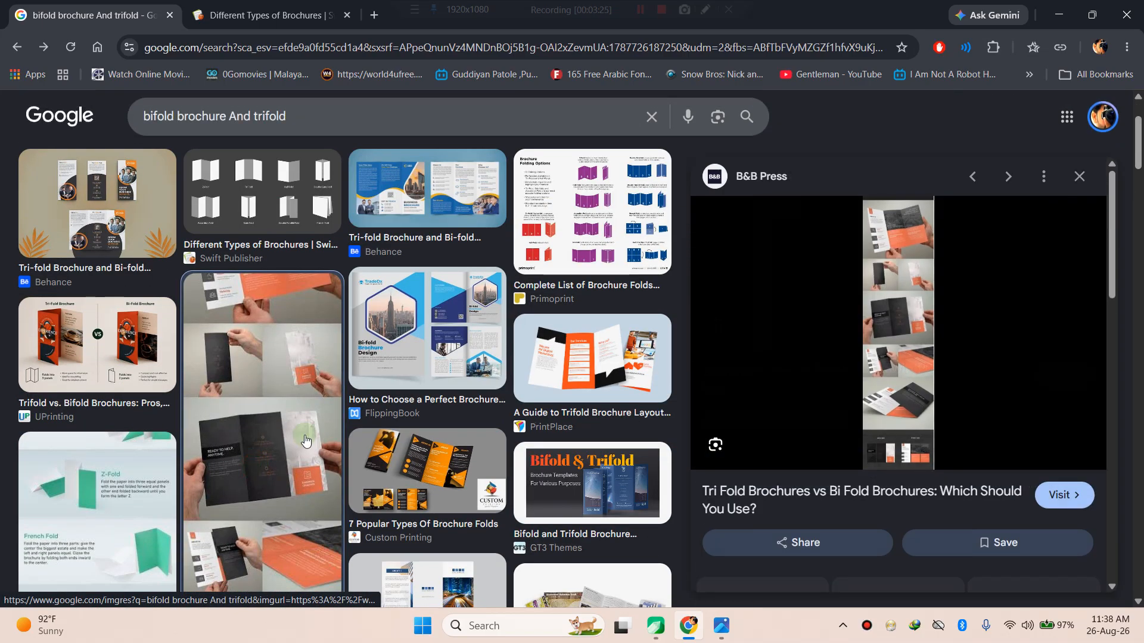
pyautogui.middleClick(306, 440)
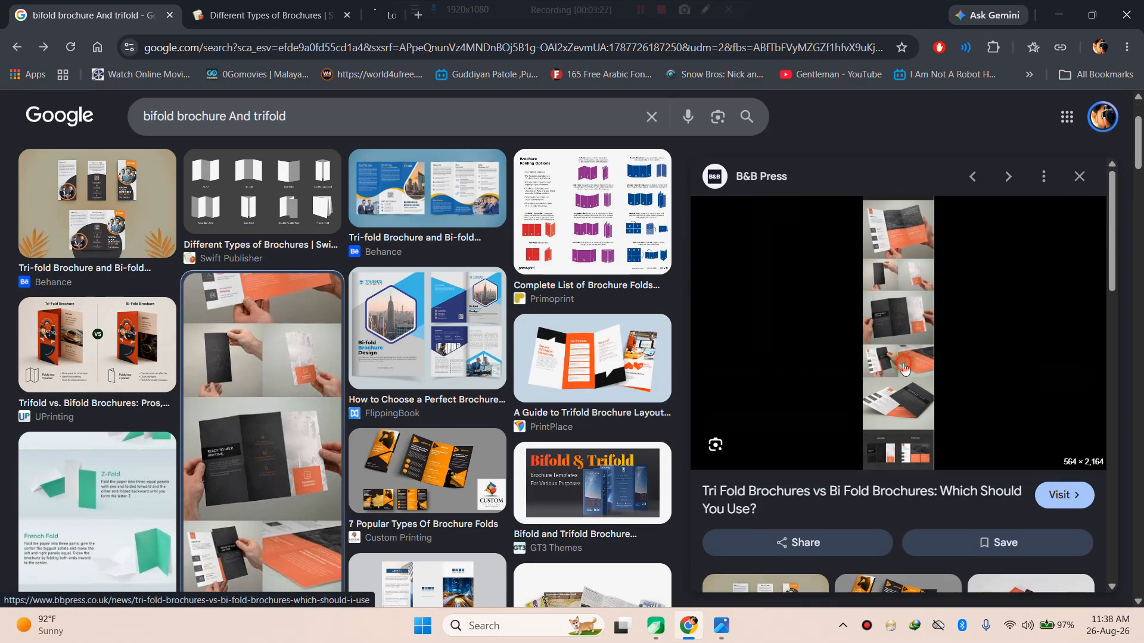
pyautogui.click(391, 24)
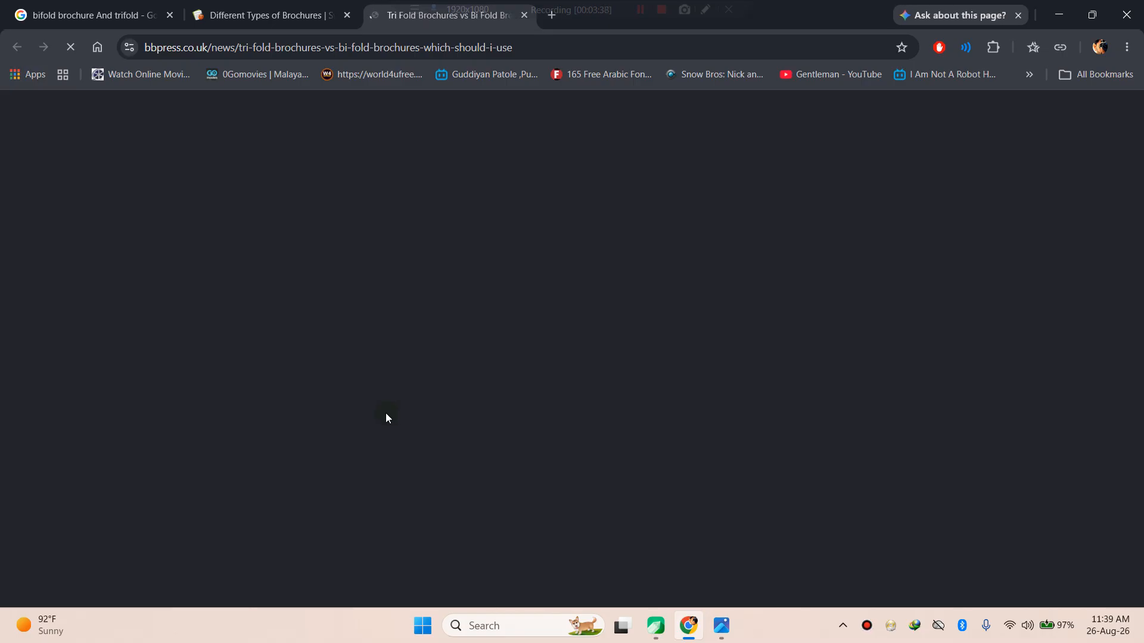
pyautogui.scroll(-6, 378, 407)
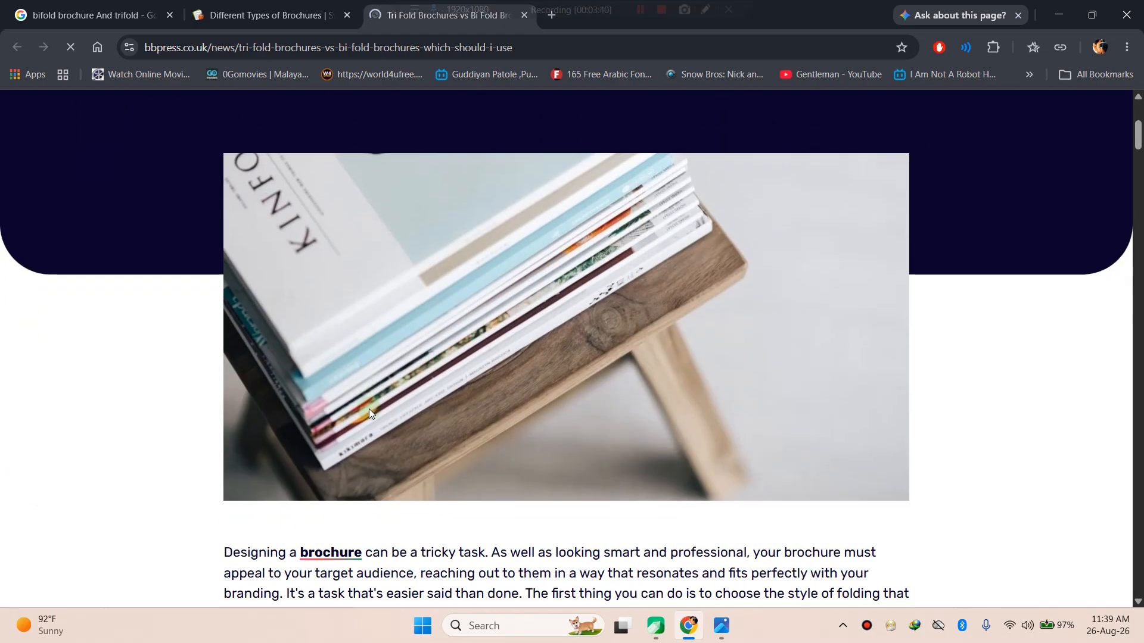
# - Examine the tri fold brochure example in the B&B Press article, including its back side and front side panel layouts
pyautogui.scroll(-10, 370, 412)
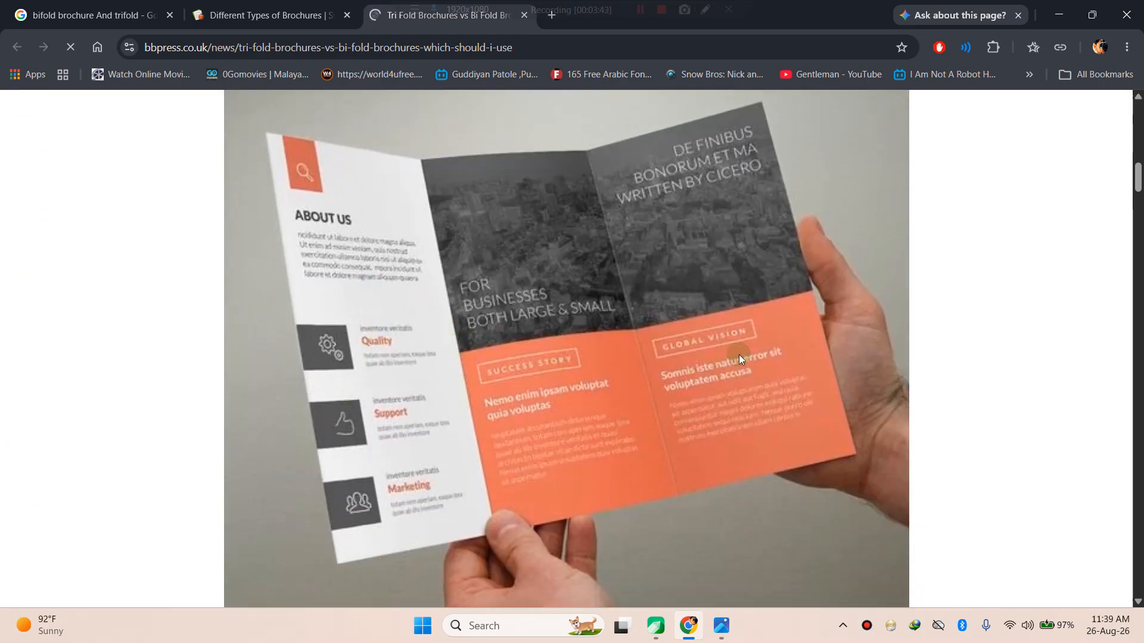
pyautogui.scroll(-5, 596, 362)
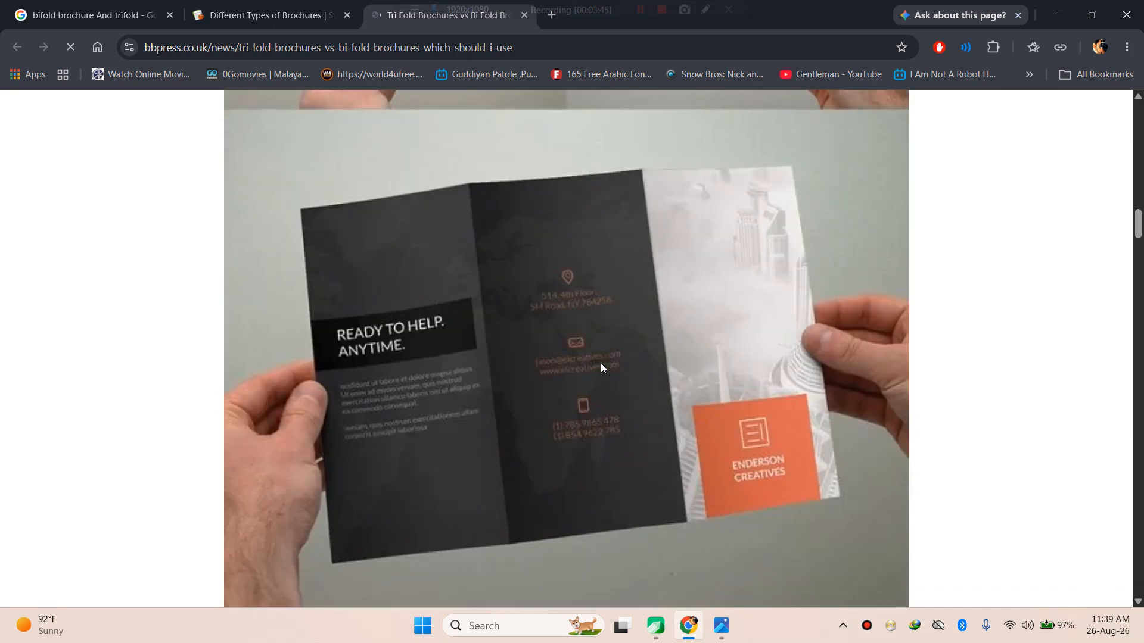
pyautogui.scroll(5, 600, 363)
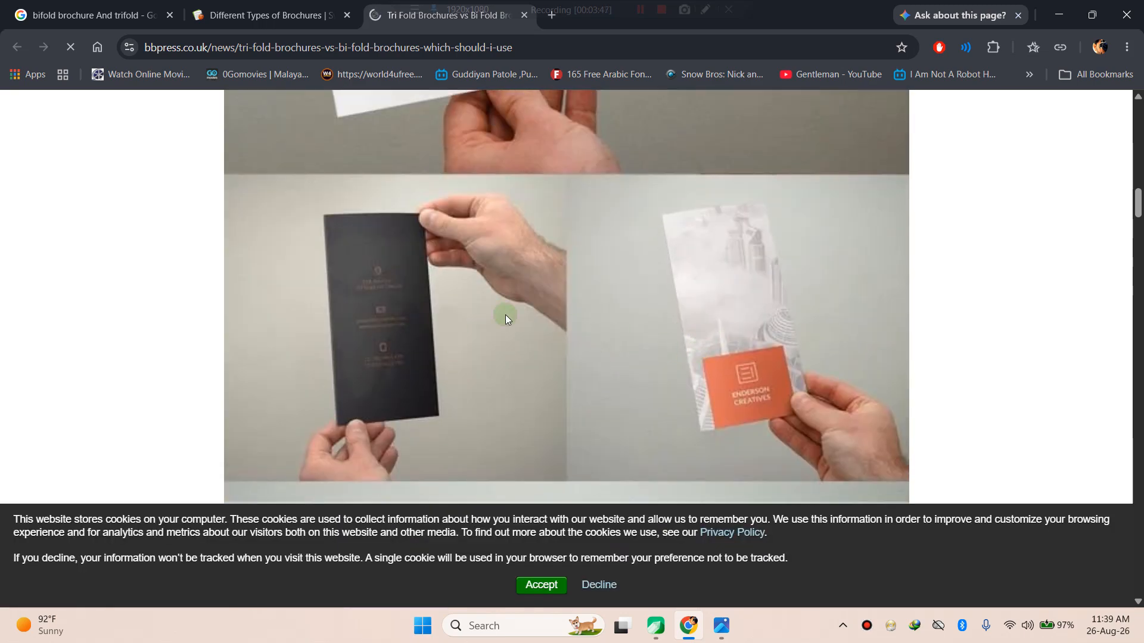
pyautogui.scroll(-5, 505, 318)
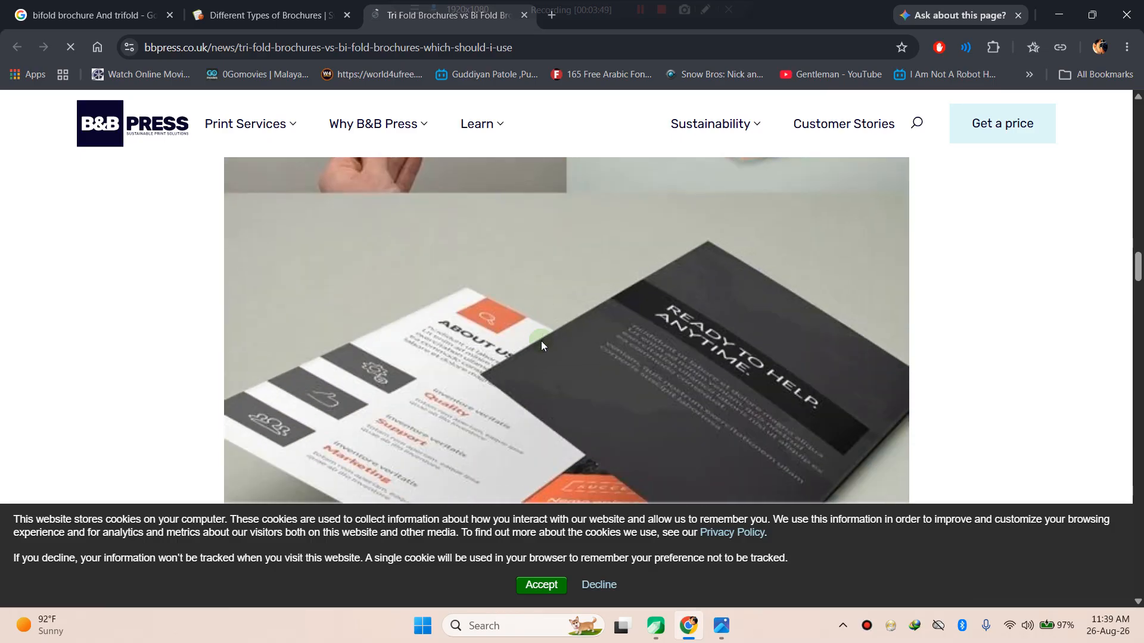
pyautogui.scroll(-3, 541, 342)
pyautogui.scroll(3, 541, 342)
pyautogui.scroll(-2, 516, 343)
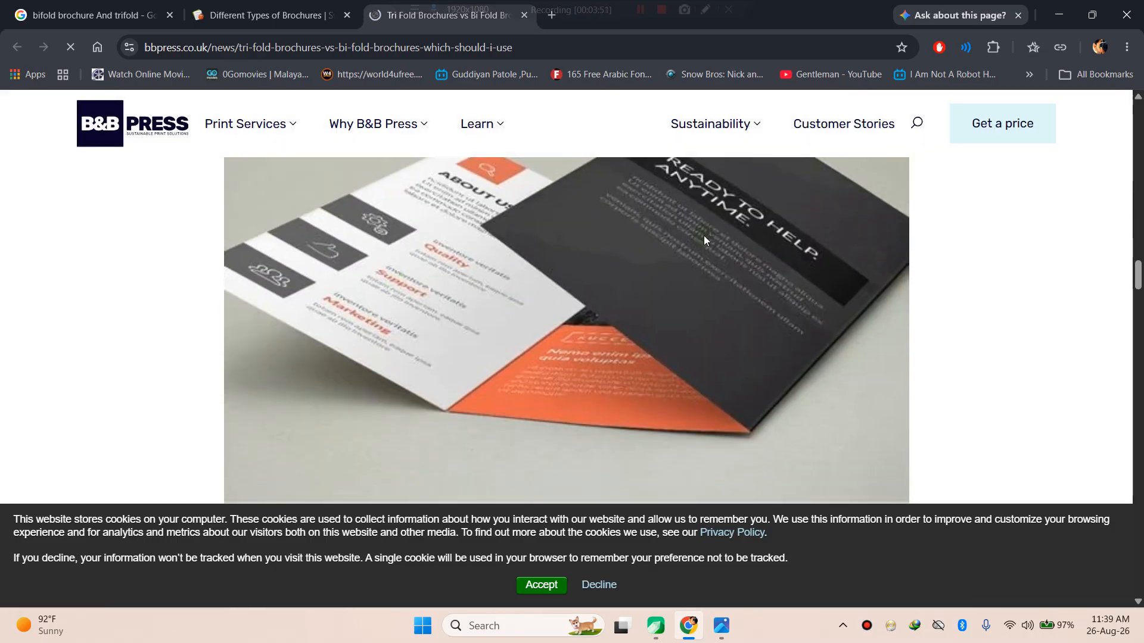
pyautogui.scroll(-5, 512, 303)
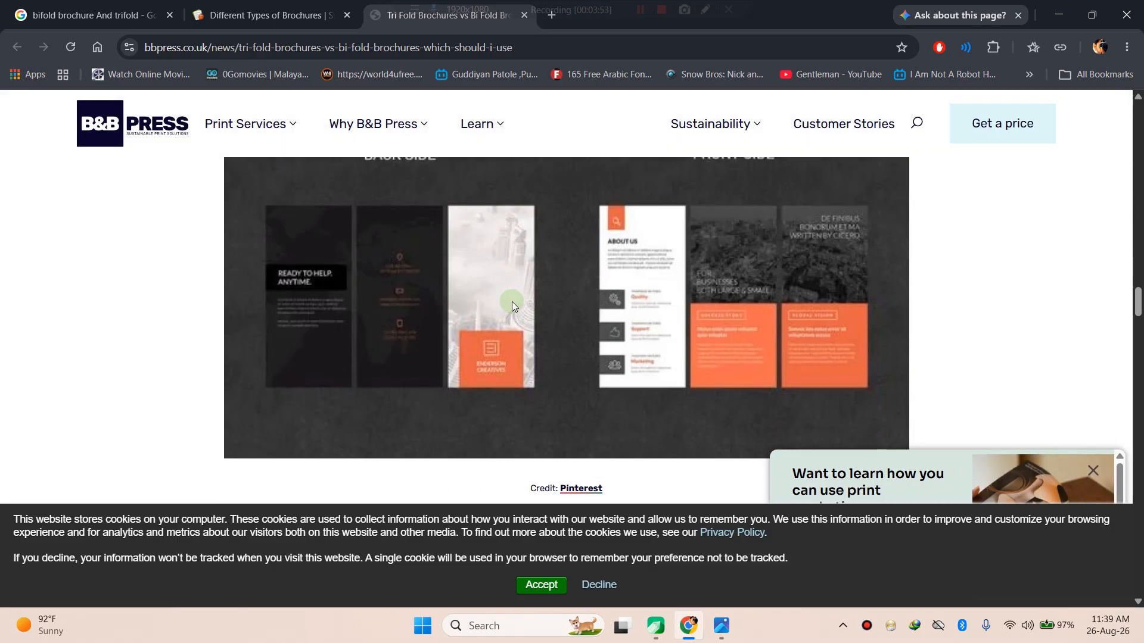
pyautogui.scroll(-5, 513, 303)
pyautogui.scroll(7, 511, 304)
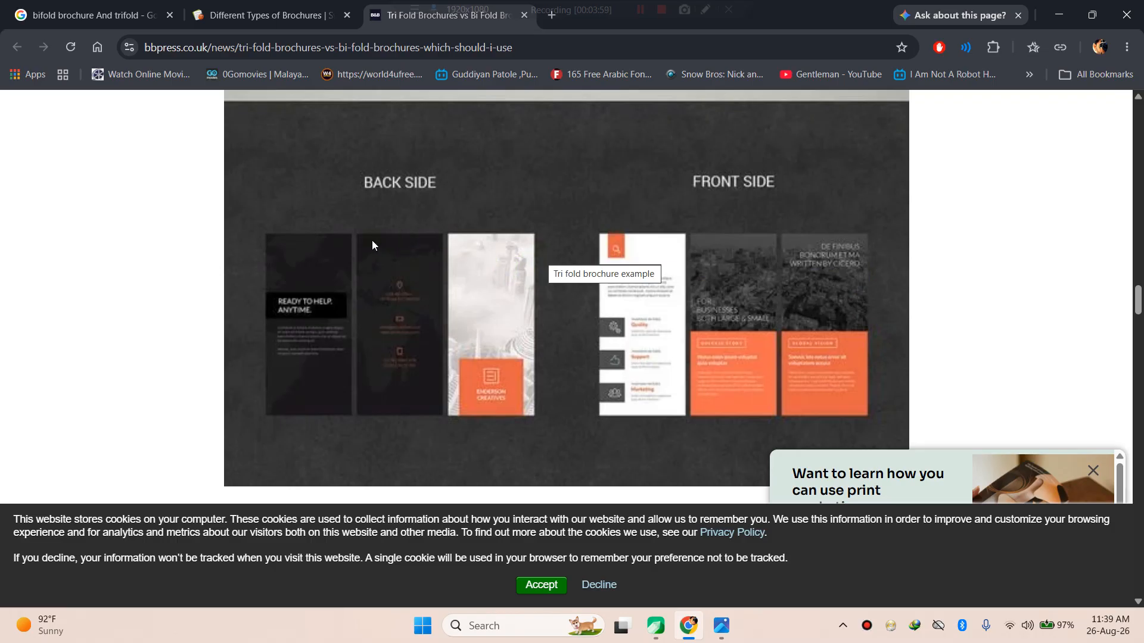
# - Copy the tri fold brochure example image, switch to CorelDRAW, paste it into Untitled-1 and place it well to the left of the page
pyautogui.rightClick(697, 285)
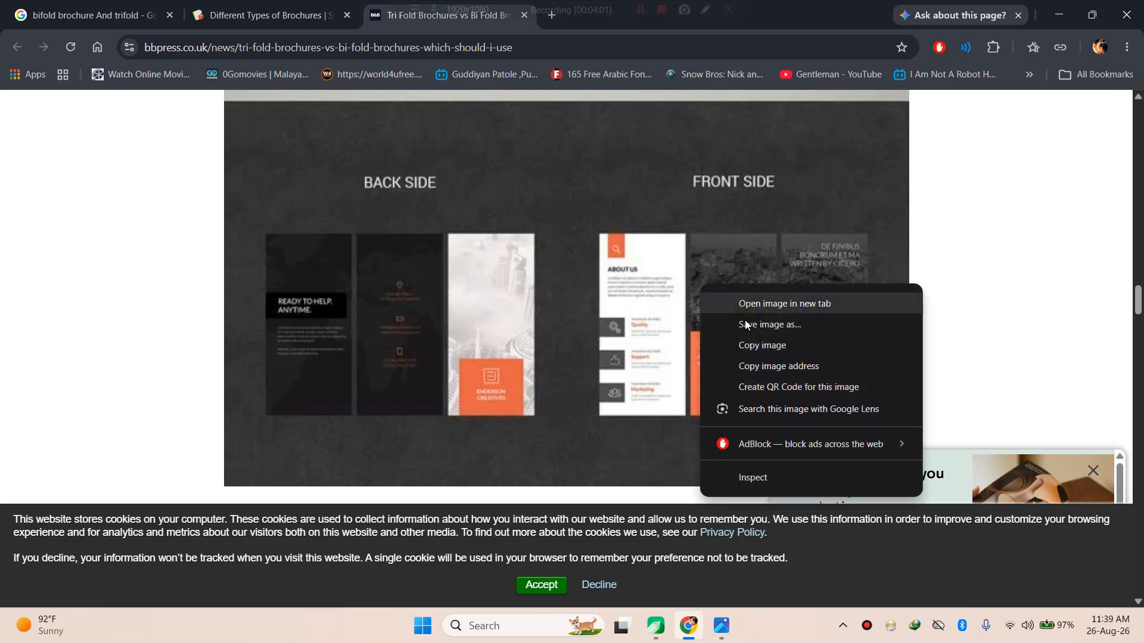
pyautogui.click(756, 350)
pyautogui.click(656, 625)
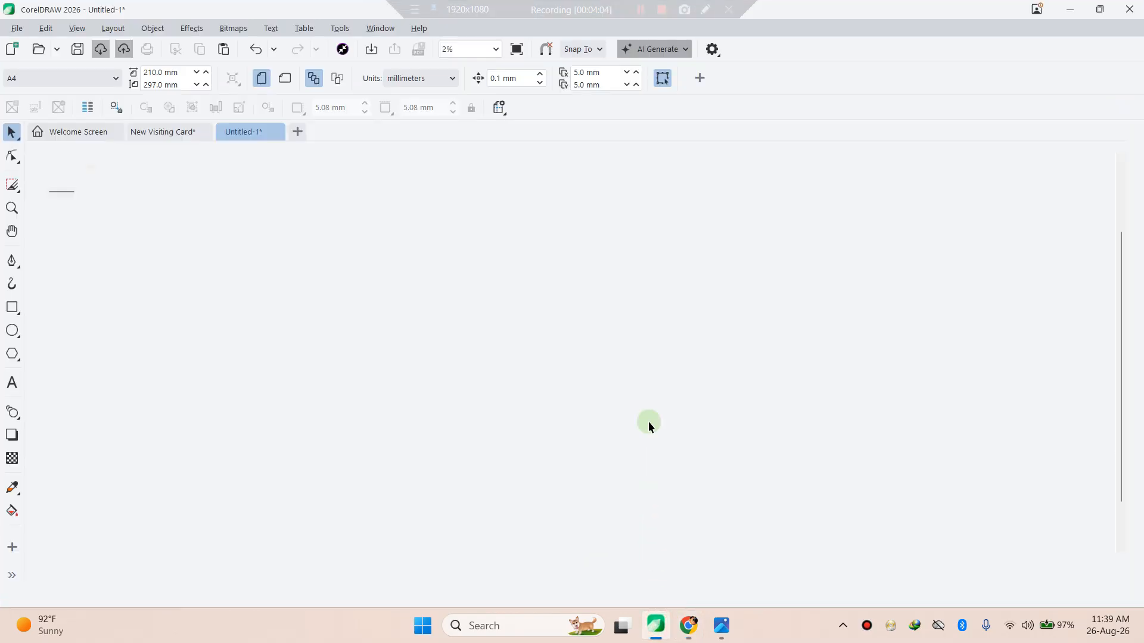
pyautogui.hotkey('ctrl', 'v')
pyautogui.scroll(-4, 685, 375)
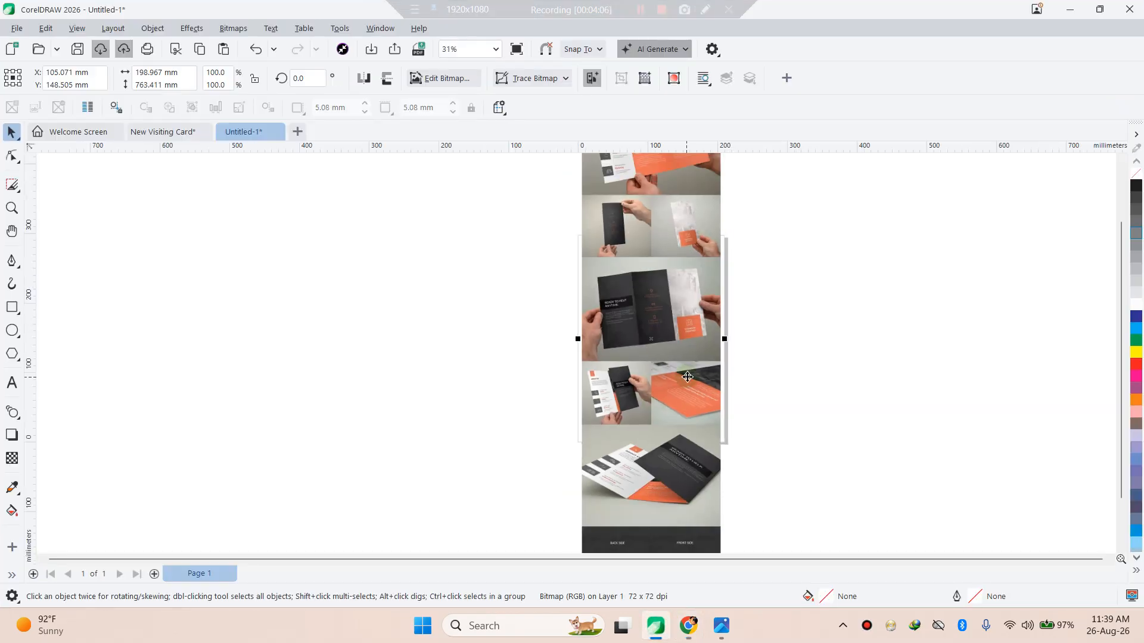
pyautogui.moveTo(676, 301); pyautogui.dragTo(333, 313)
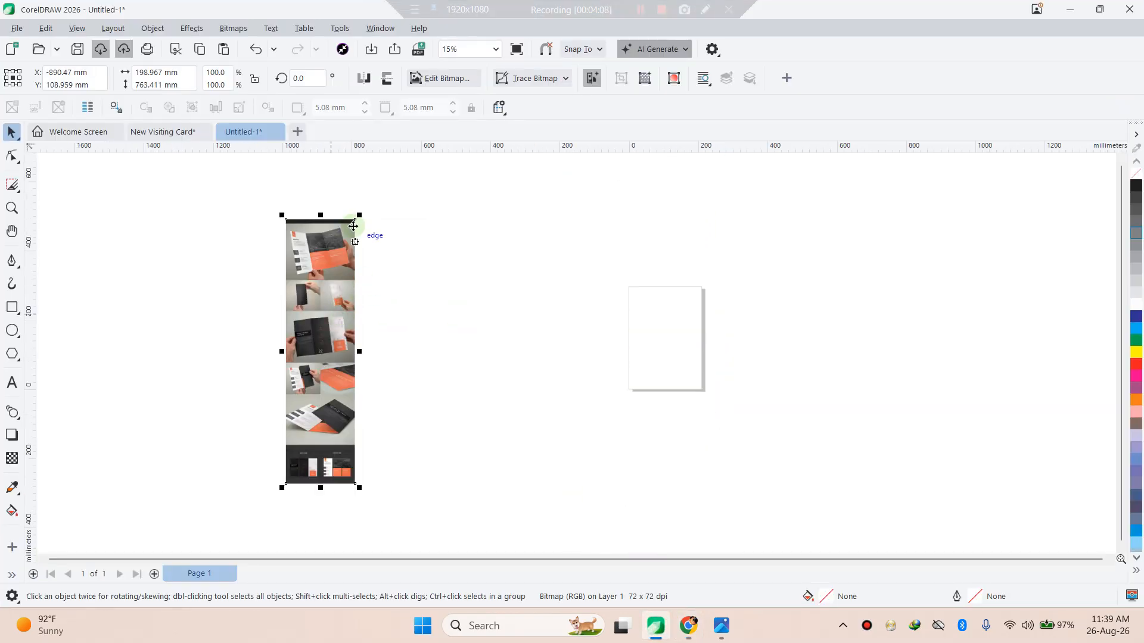
pyautogui.scroll(3, 342, 255)
pyautogui.scroll(5, 342, 255)
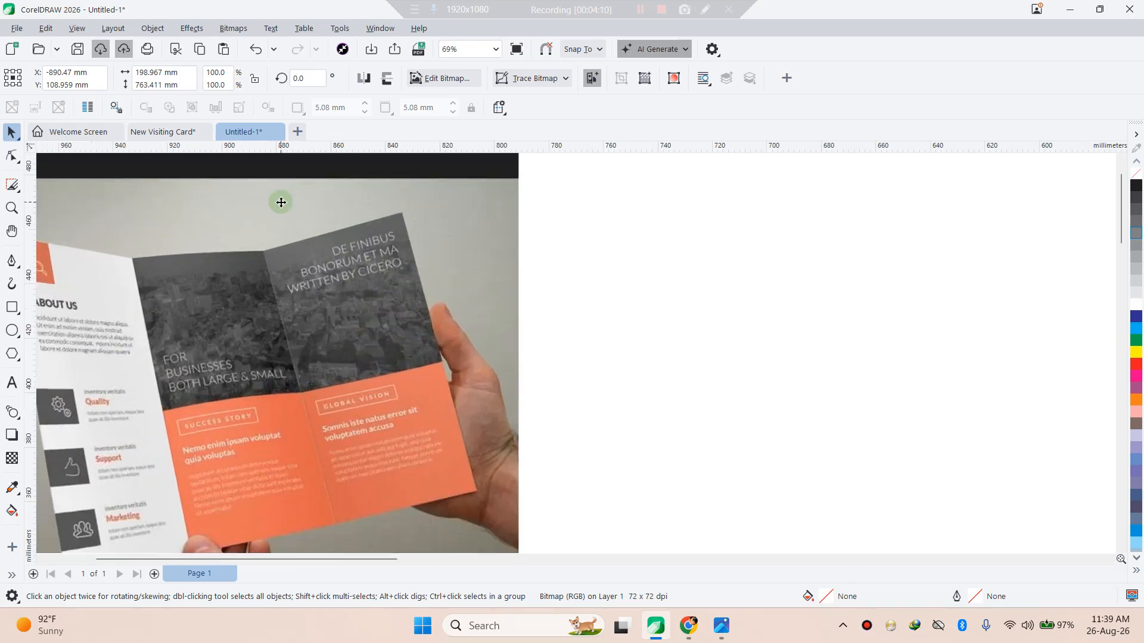
pyautogui.scroll(-3, 281, 199)
pyautogui.scroll(-2, 305, 271)
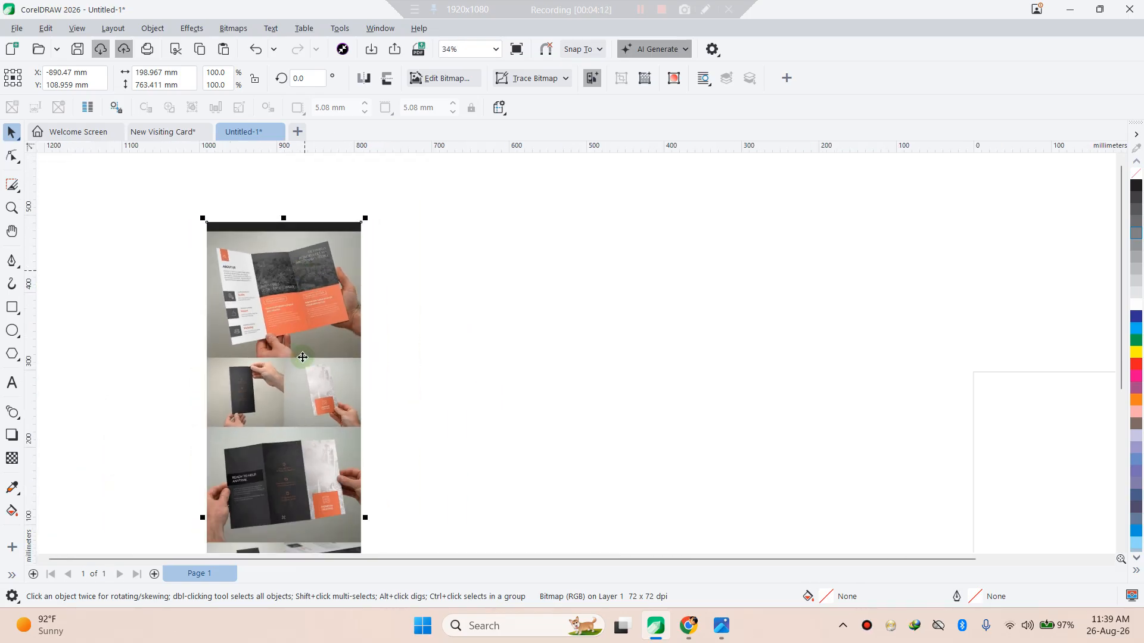
# - Switch back to Chrome and open Vistaprint's Bi-Fold Brochures page from the bifold and trifold image results
pyautogui.click(689, 625)
pyautogui.click(273, 19)
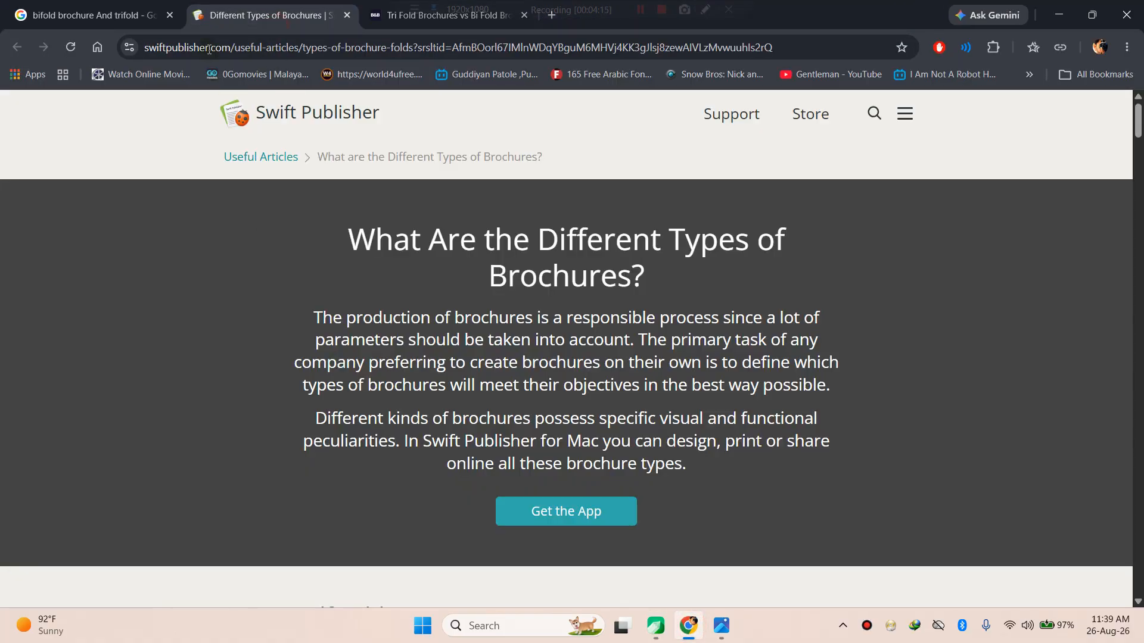
pyautogui.click(141, 12)
pyautogui.scroll(-10, 384, 418)
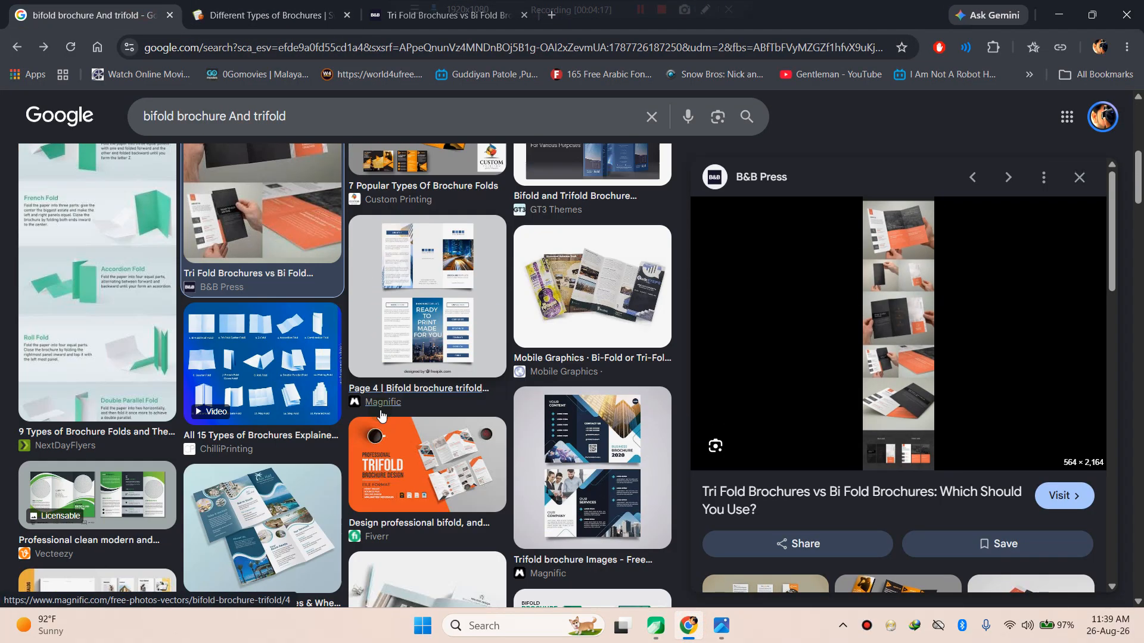
pyautogui.scroll(-2, 381, 415)
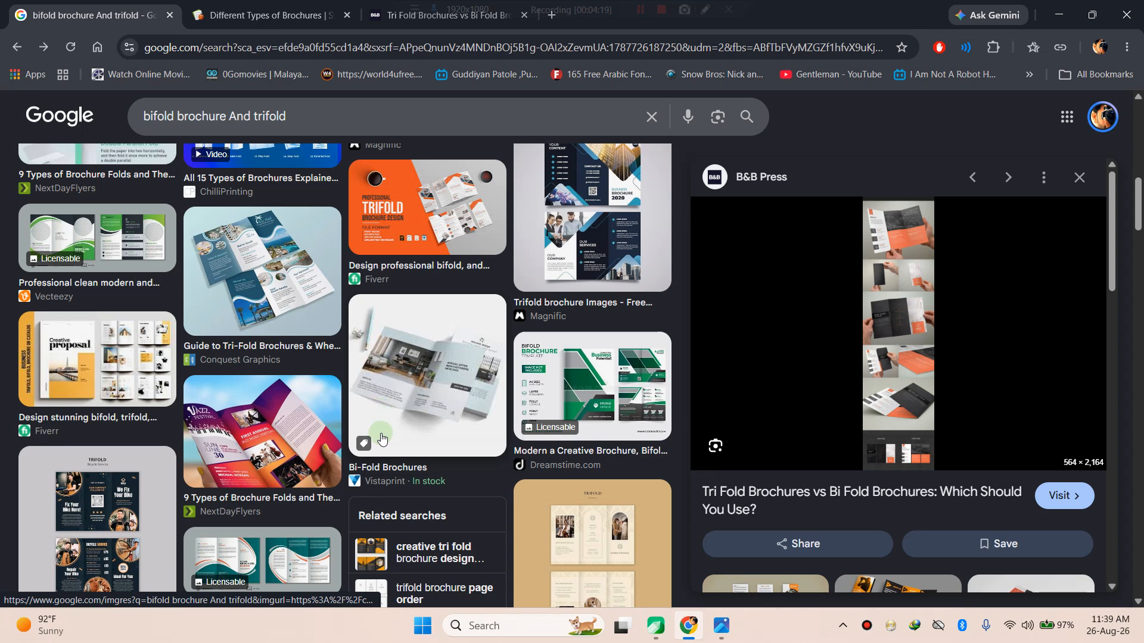
pyautogui.click(448, 388)
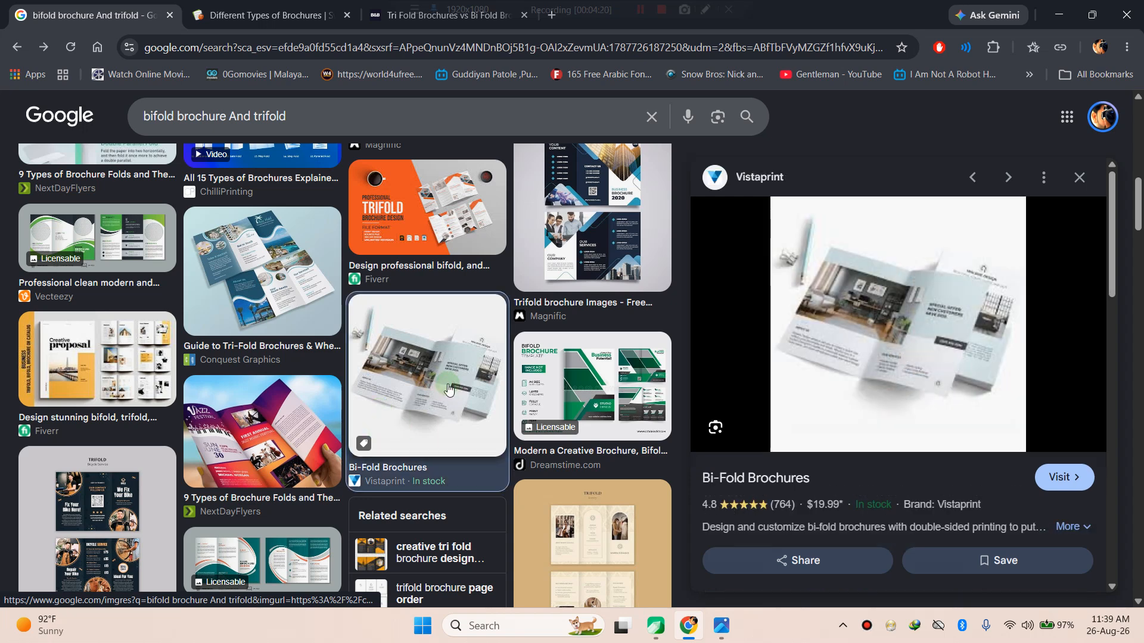
pyautogui.click(1057, 476)
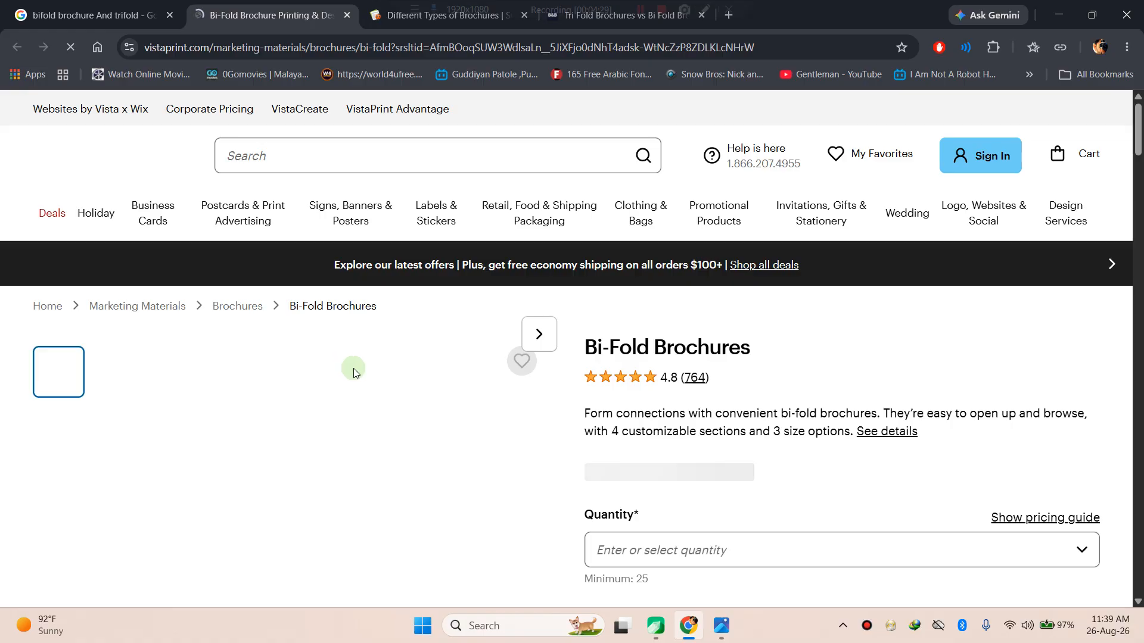
# - Look over the Bi-Fold Brochures product page, including its size and paper stock options
pyautogui.scroll(-6, 352, 367)
pyautogui.scroll(3, 354, 359)
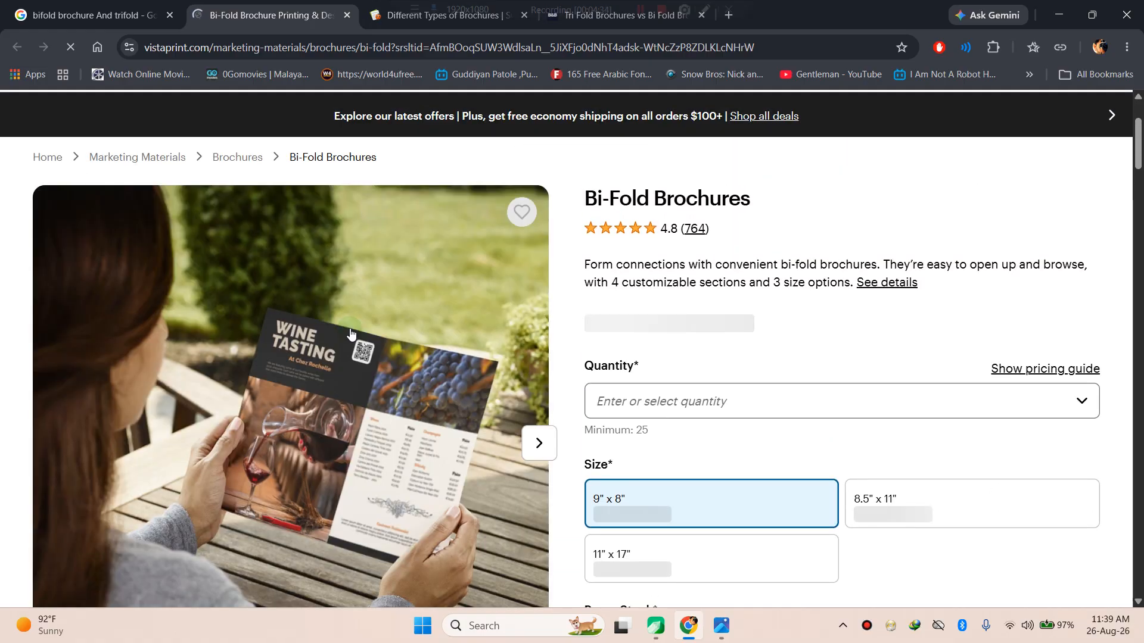
pyautogui.scroll(-1, 350, 334)
pyautogui.scroll(-2, 351, 354)
pyautogui.scroll(-7, 351, 353)
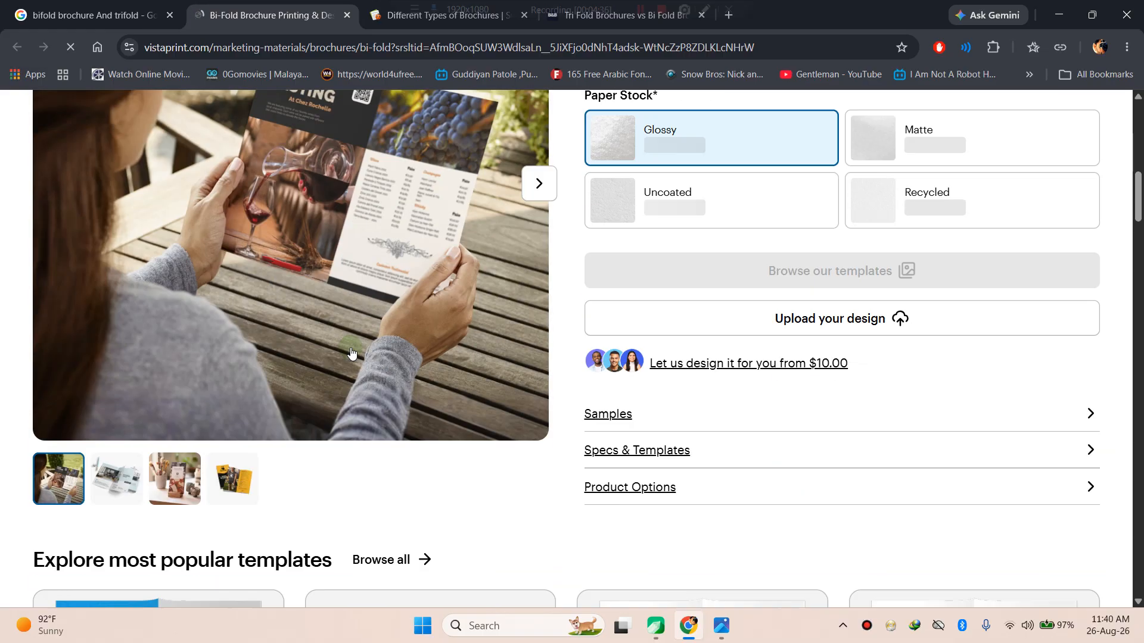
pyautogui.scroll(2, 89, 480)
# - Show the second product photo in the Bi-Fold Brochures gallery and view the most popular templates
pyautogui.click(103, 483)
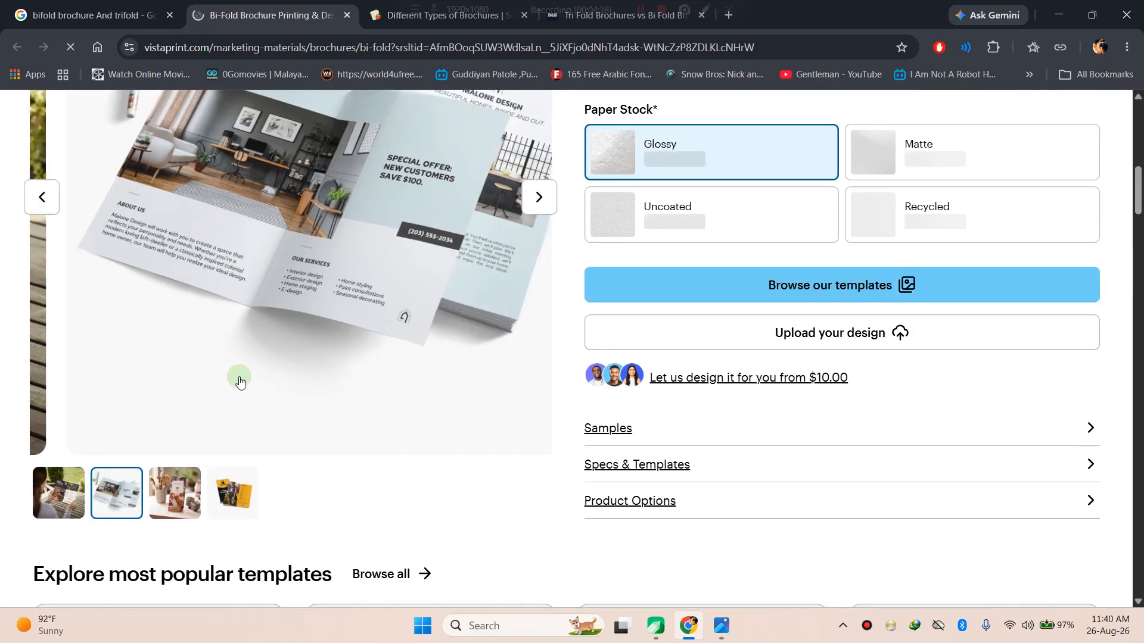
pyautogui.scroll(4, 280, 292)
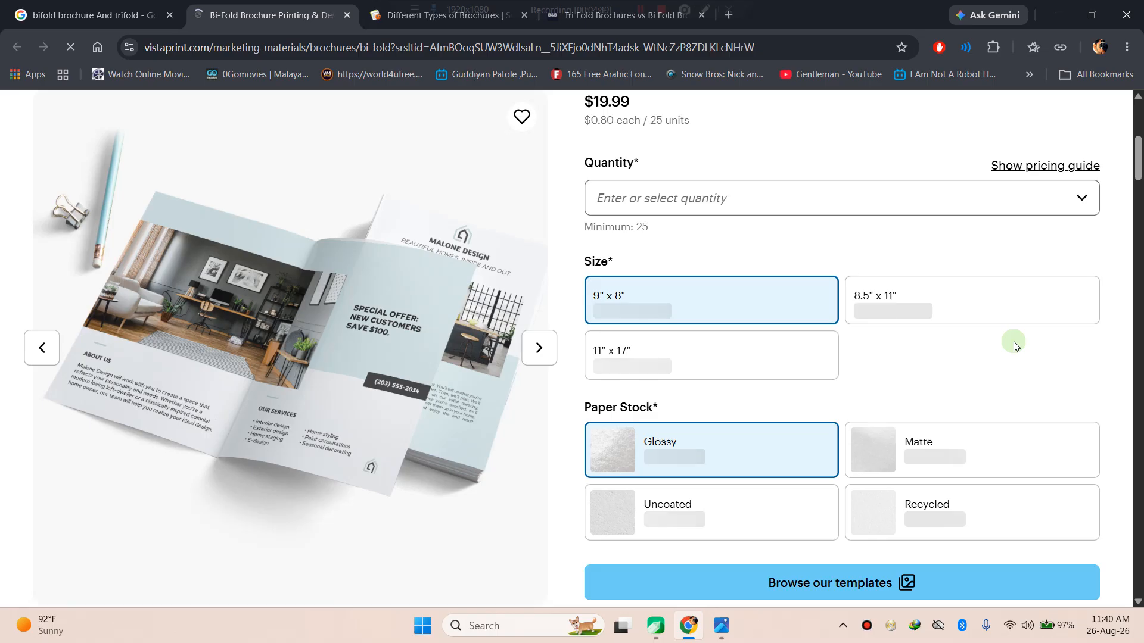
pyautogui.scroll(-5, 434, 387)
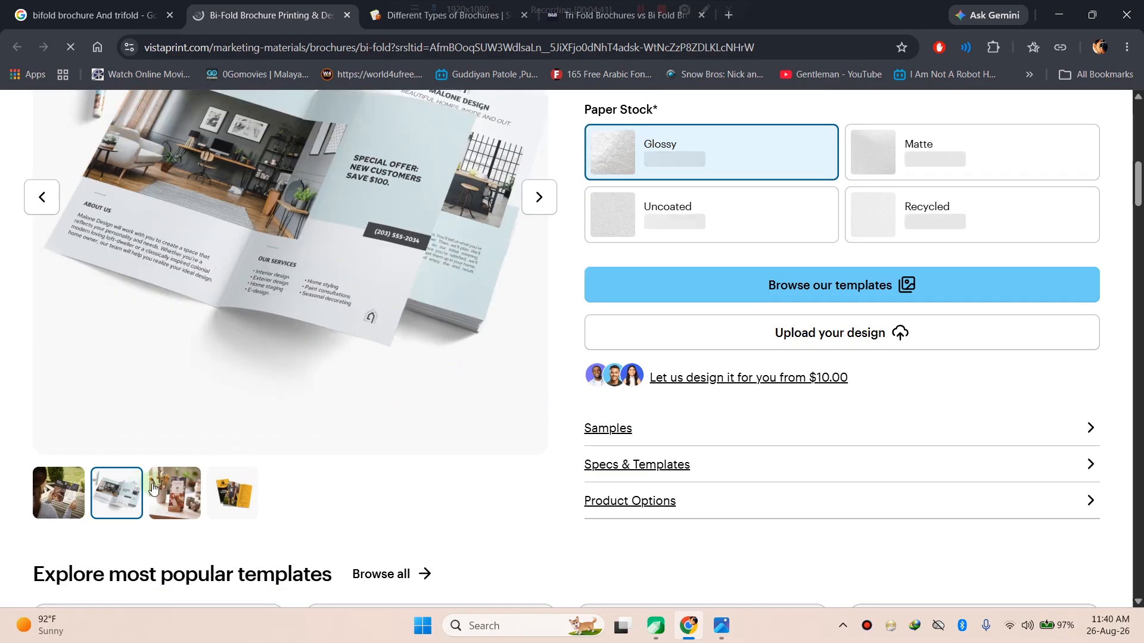
pyautogui.scroll(1, 270, 226)
pyautogui.rightClick(270, 222)
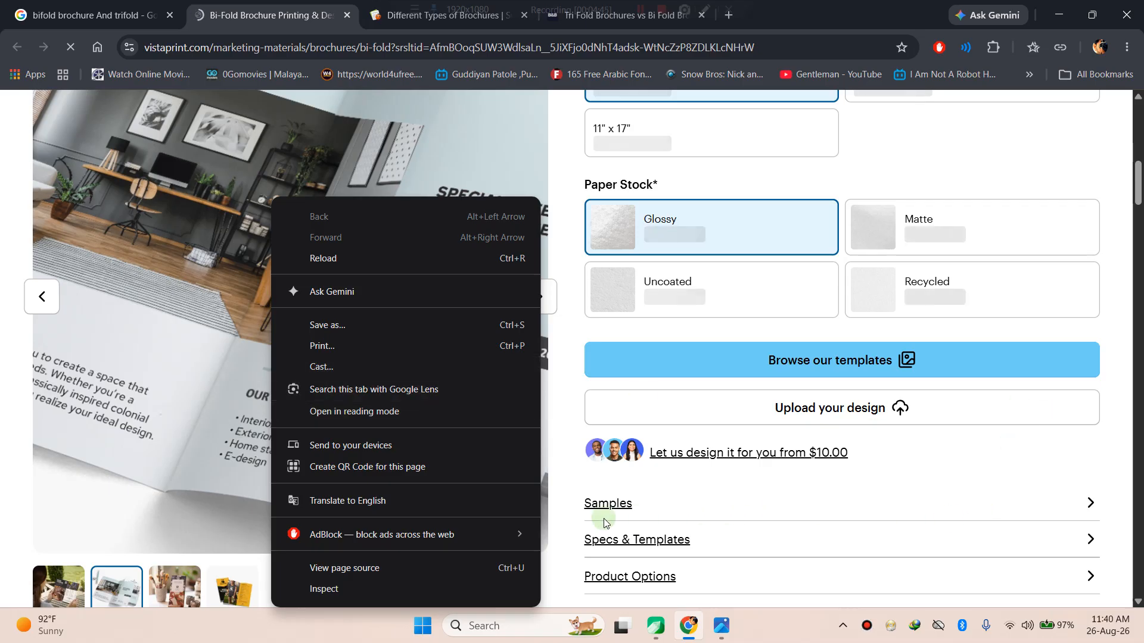
pyautogui.click(567, 518)
pyautogui.scroll(-7, 473, 296)
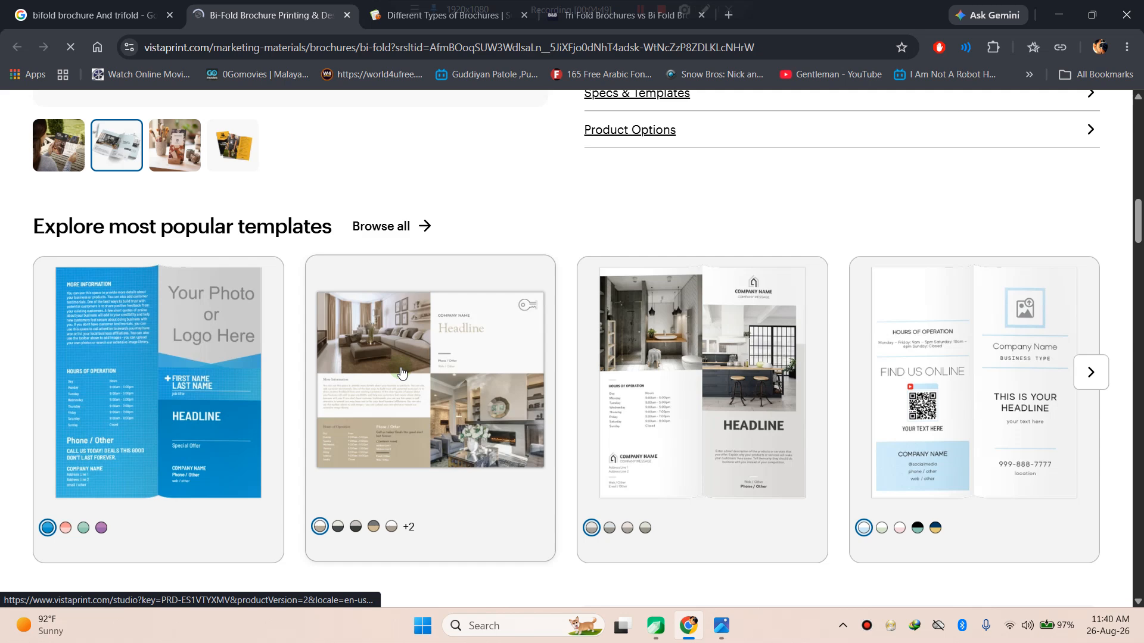
pyautogui.click(89, 14)
pyautogui.scroll(-5, 548, 384)
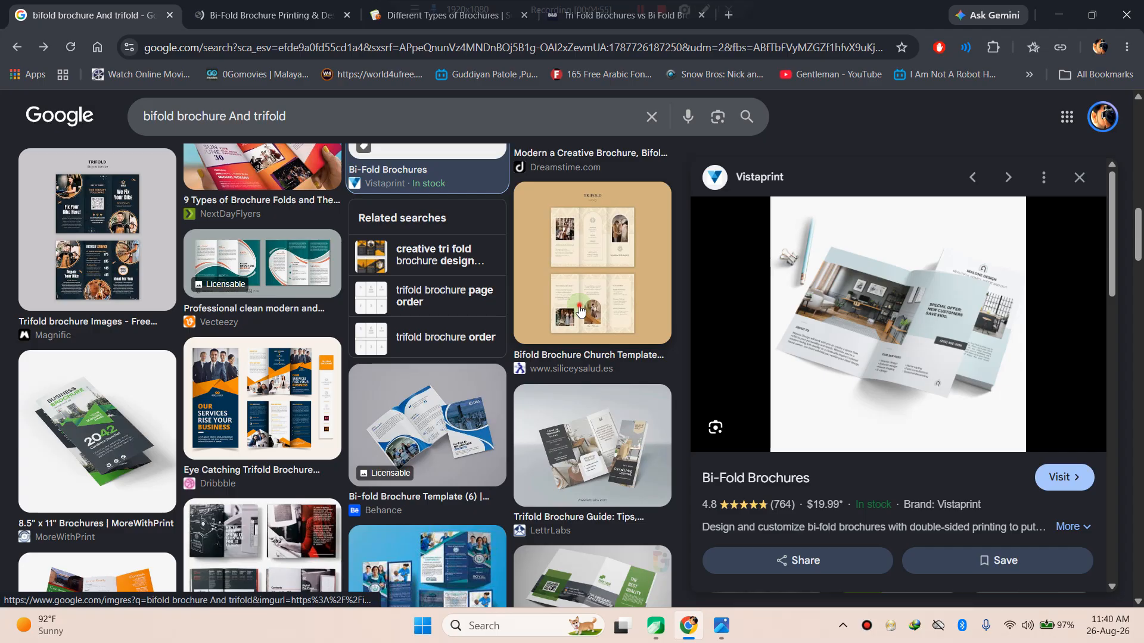
pyautogui.click(580, 309)
pyautogui.rightClick(906, 314)
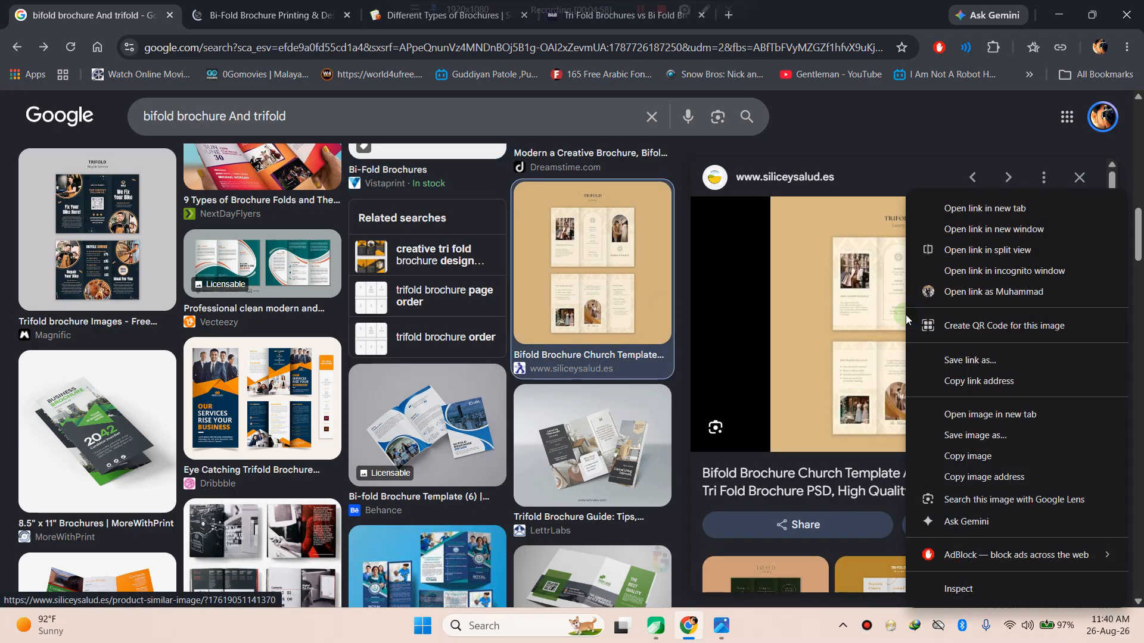
pyautogui.click(945, 436)
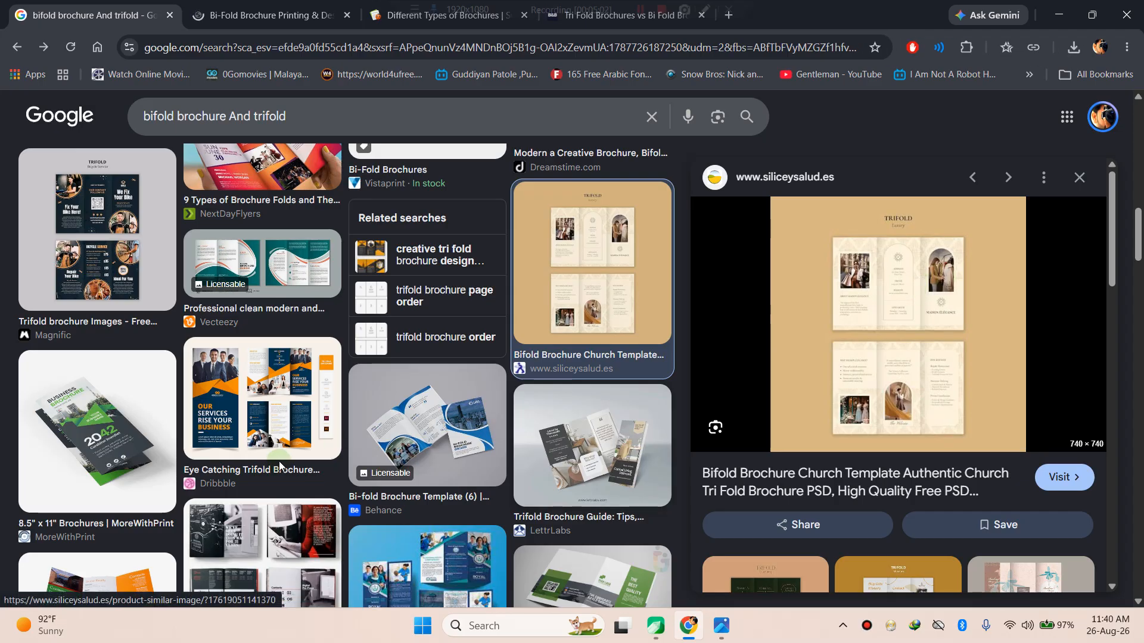
pyautogui.press('Return')
# - Copy Behance's Bi-fold Brochure Template image, paste it into Untitled-1 in CorelDRAW and place it between the tri fold image and the page
pyautogui.rightClick(420, 395)
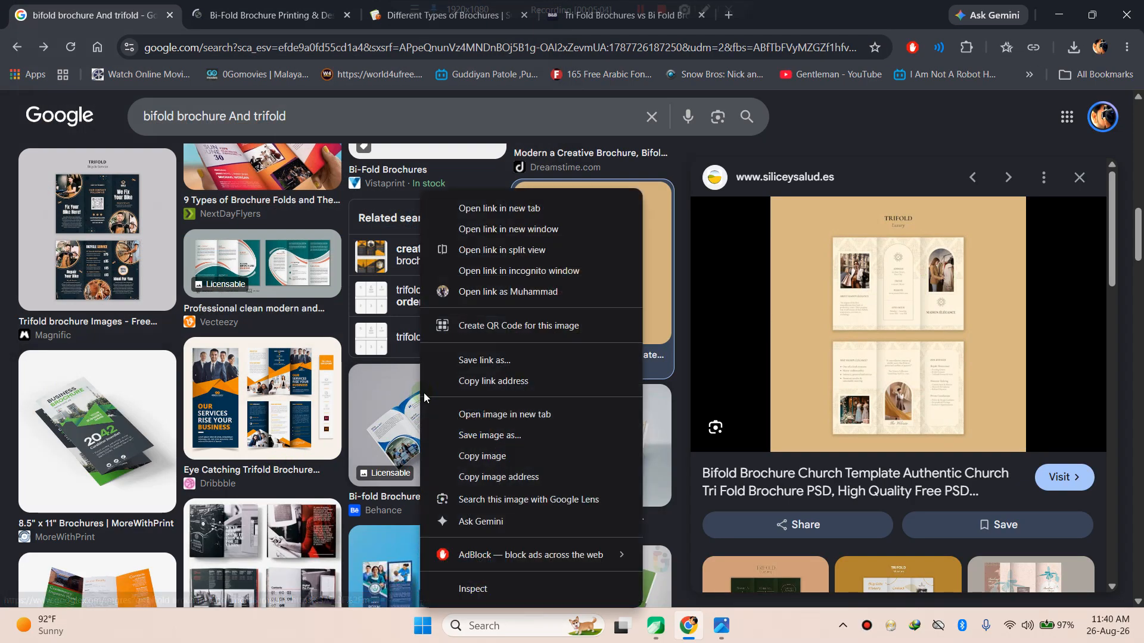
pyautogui.click(461, 455)
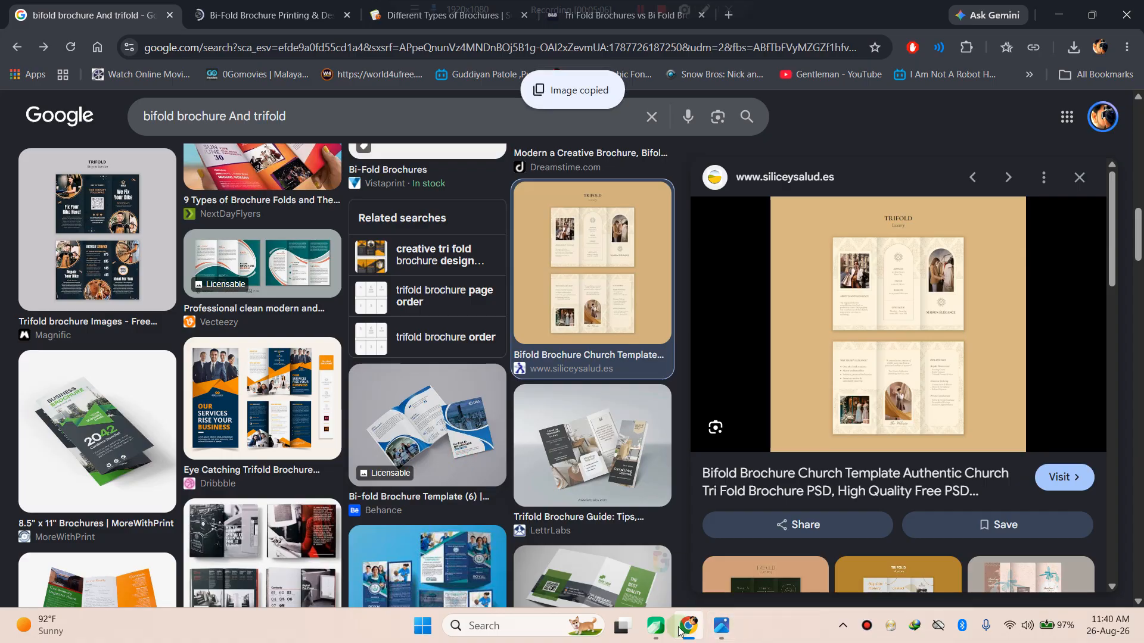
pyautogui.click(657, 629)
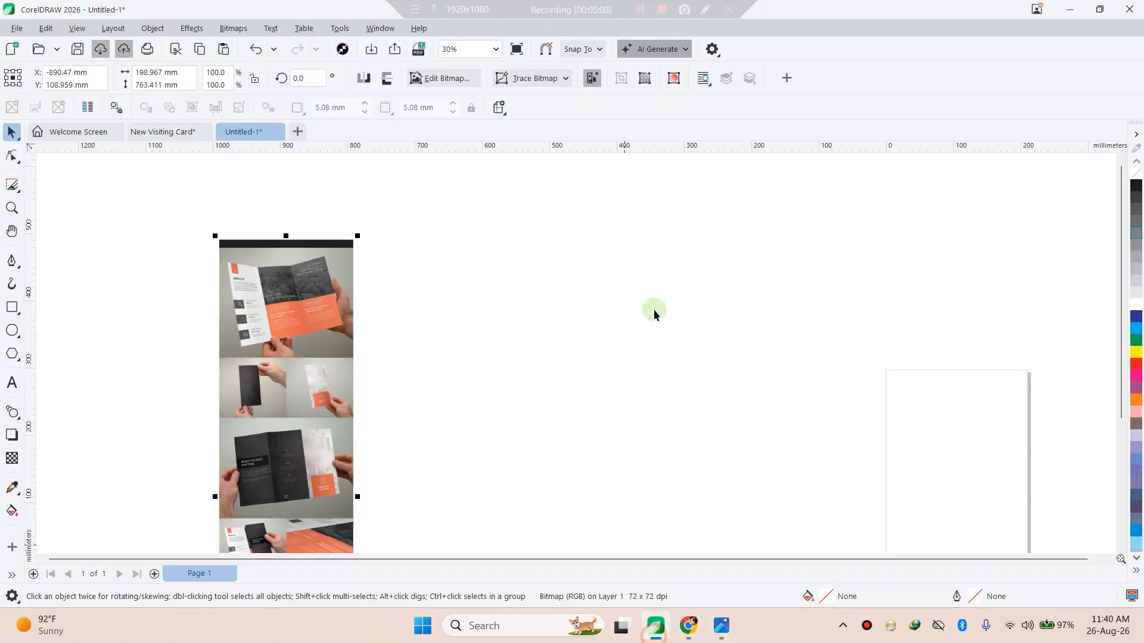
pyautogui.hotkey('ctrl', 'v')
pyautogui.moveTo(986, 492); pyautogui.dragTo(564, 318)
pyautogui.scroll(4, 493, 227)
pyautogui.scroll(3, 685, 303)
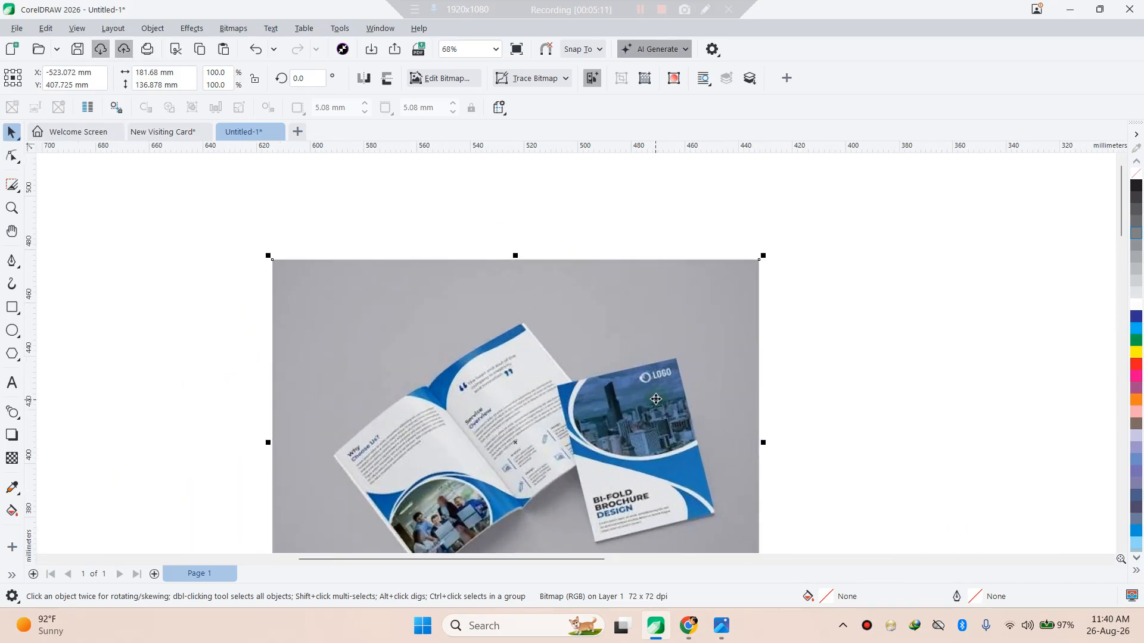
pyautogui.scroll(-2, 594, 376)
pyautogui.moveTo(588, 443); pyautogui.dragTo(554, 342)
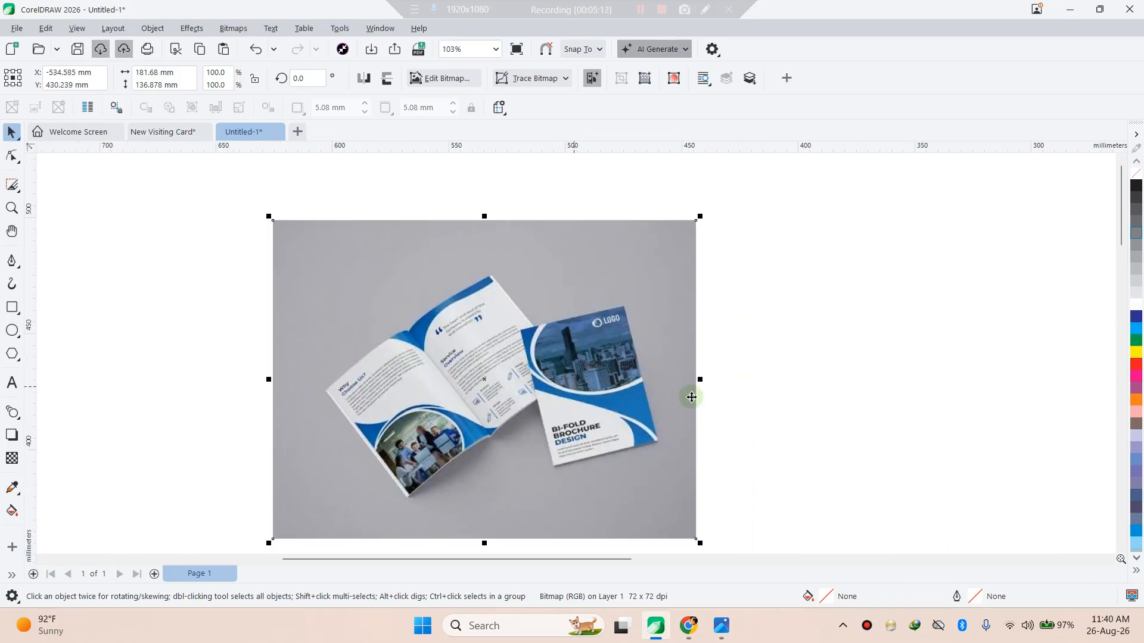
pyautogui.scroll(-2, 677, 426)
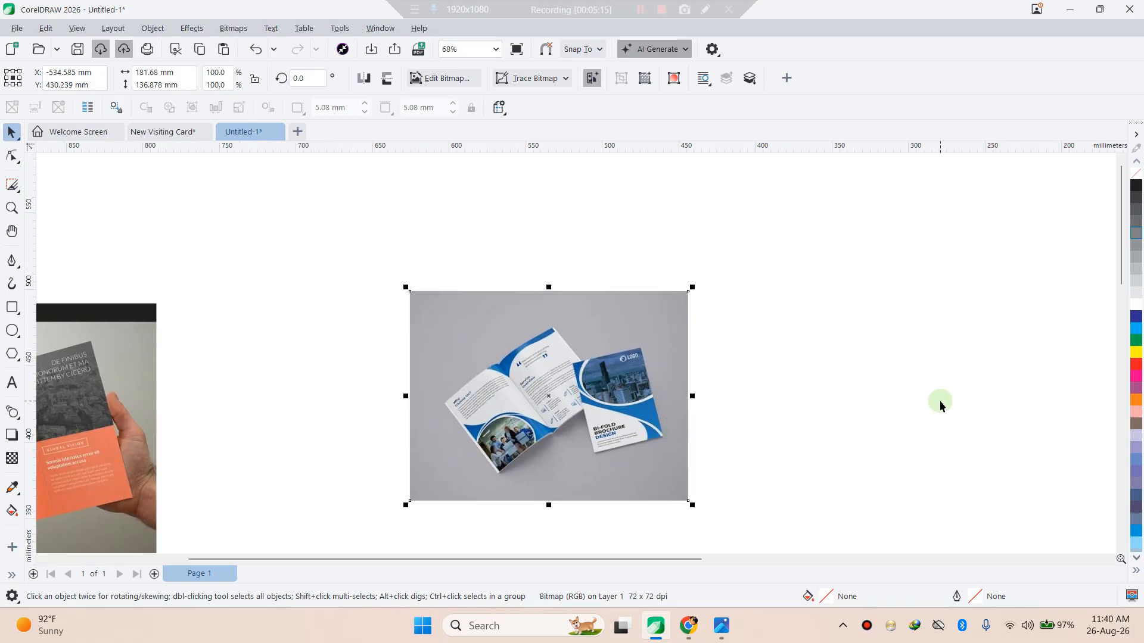
pyautogui.scroll(-3, 927, 396)
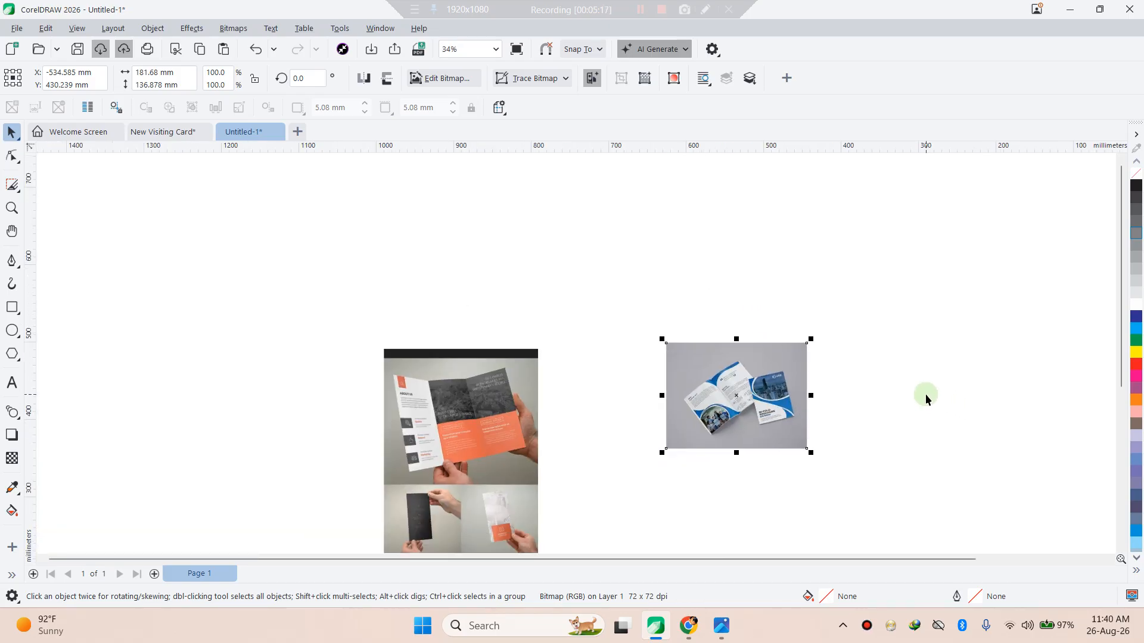
# - Examine the pasted bi-fold brochure image and compare it with the tri-fold reference image
pyautogui.scroll(-2, 595, 411)
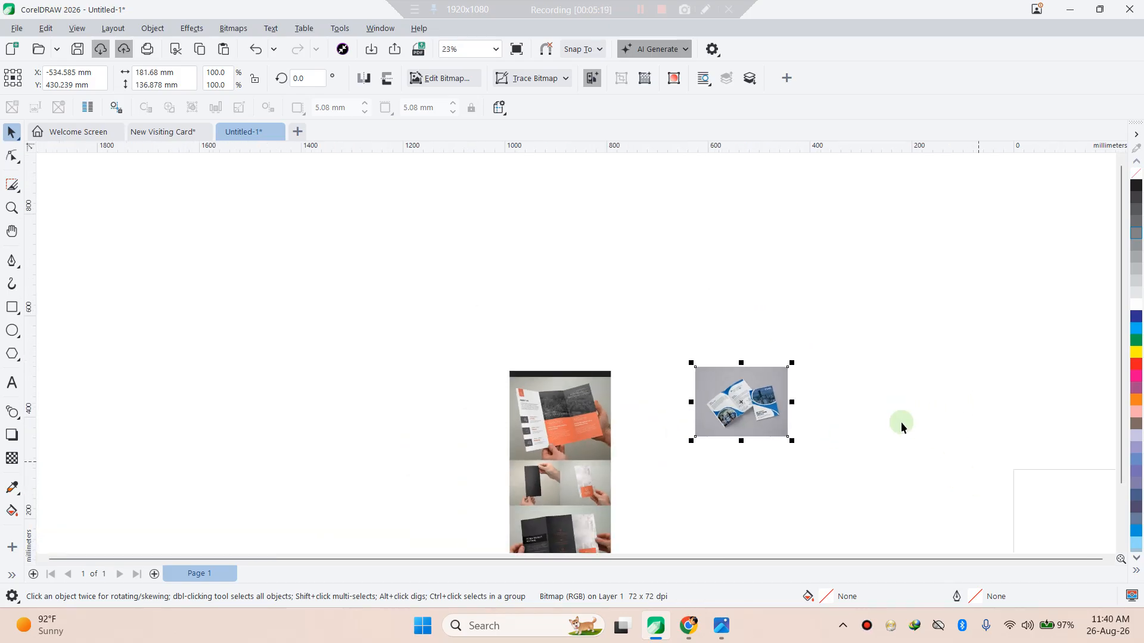
pyautogui.scroll(3, 727, 434)
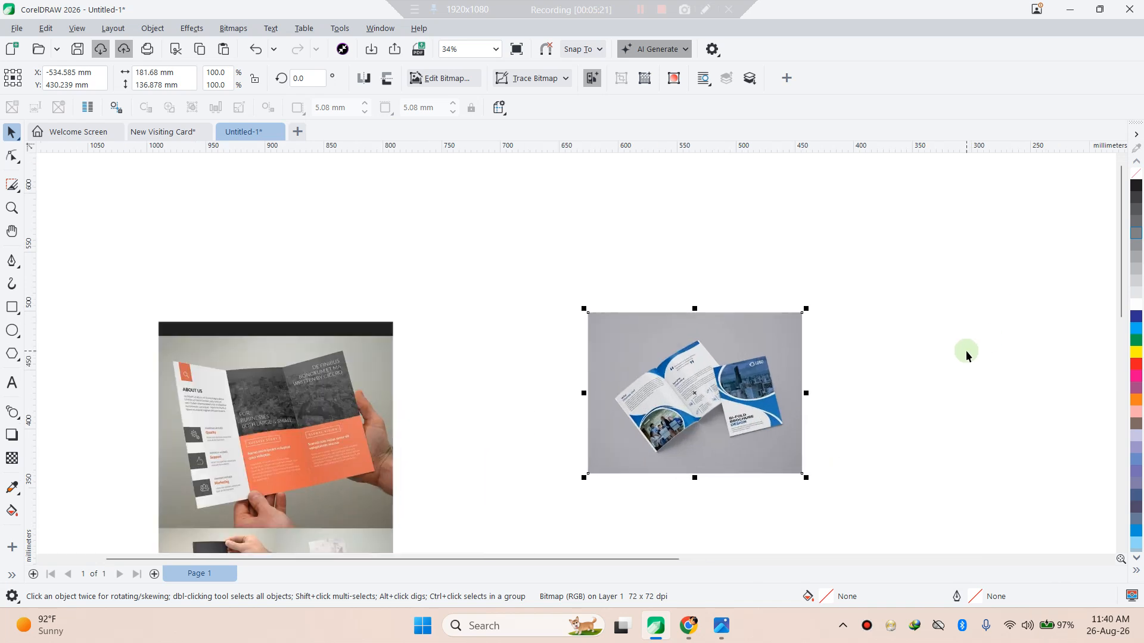
pyautogui.scroll(3, 966, 353)
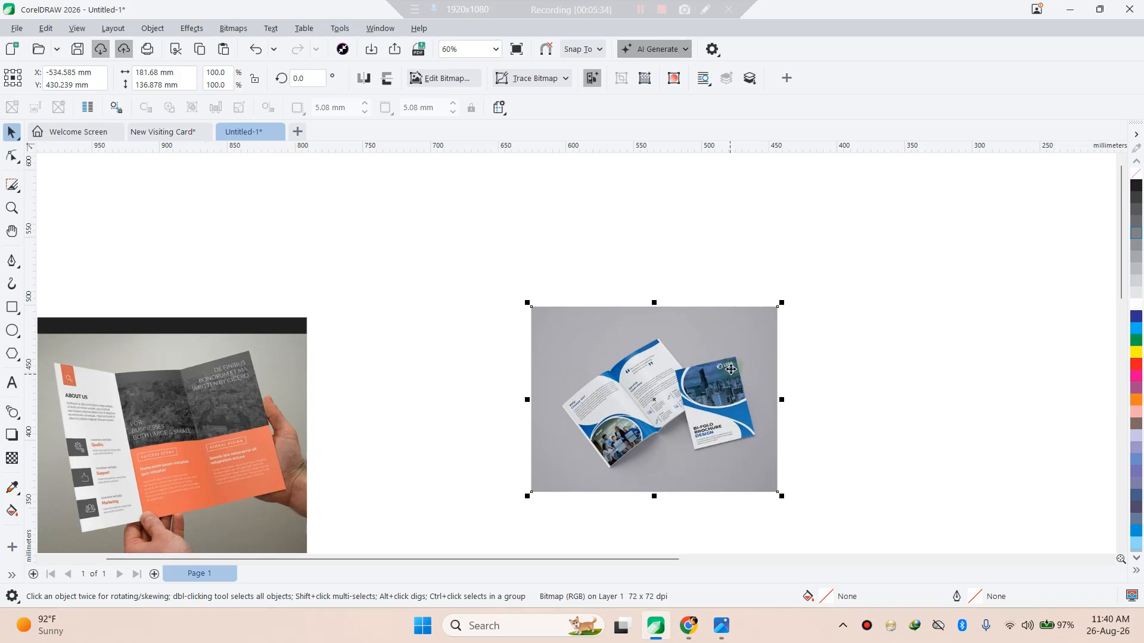
pyautogui.scroll(-2, 731, 369)
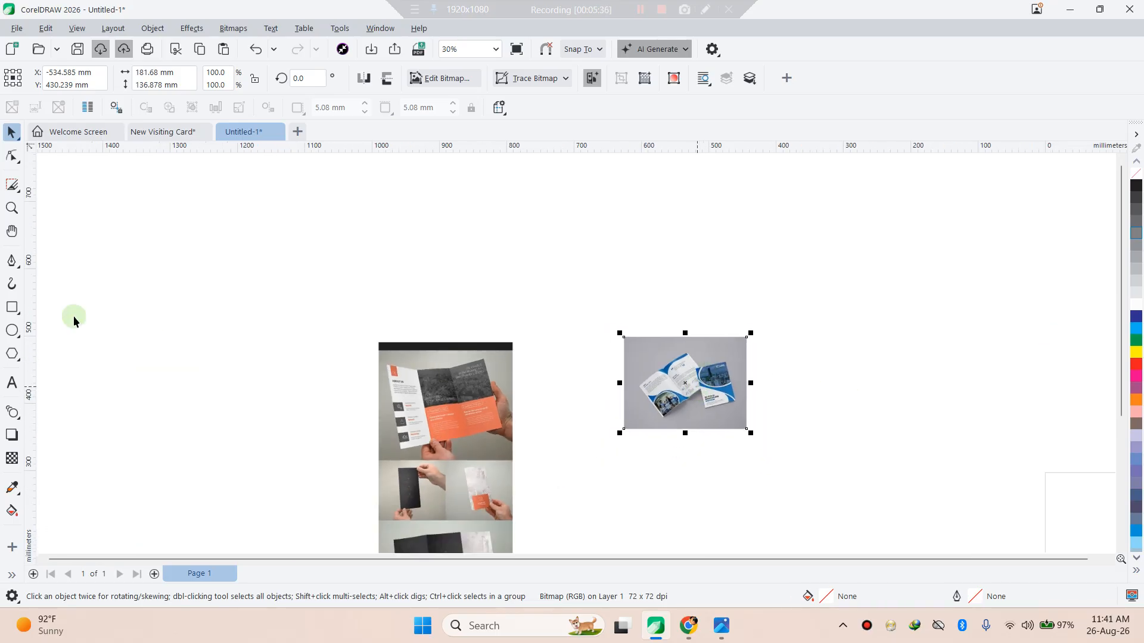
pyautogui.scroll(-2, 799, 433)
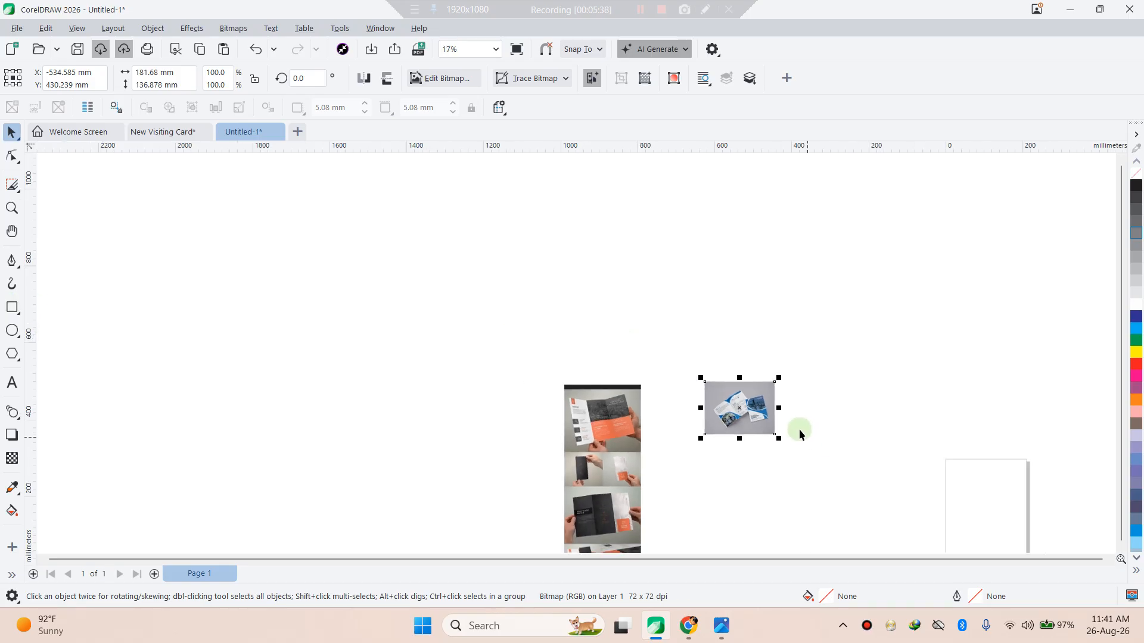
# - Switch the A4 page to landscape orientation
pyautogui.click(999, 524)
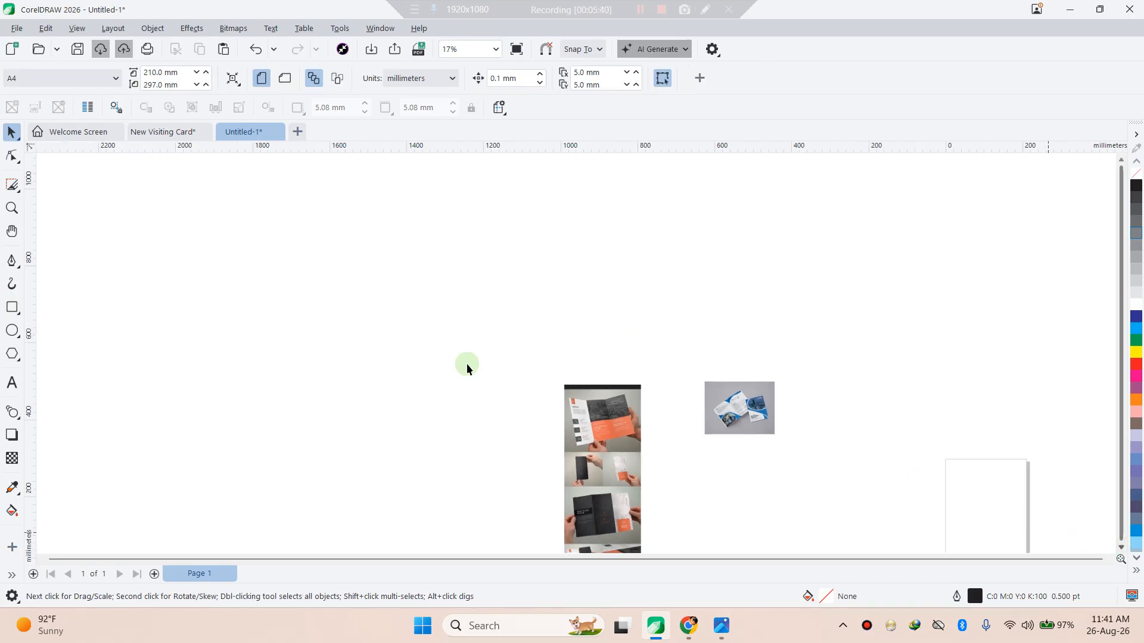
pyautogui.click(18, 28)
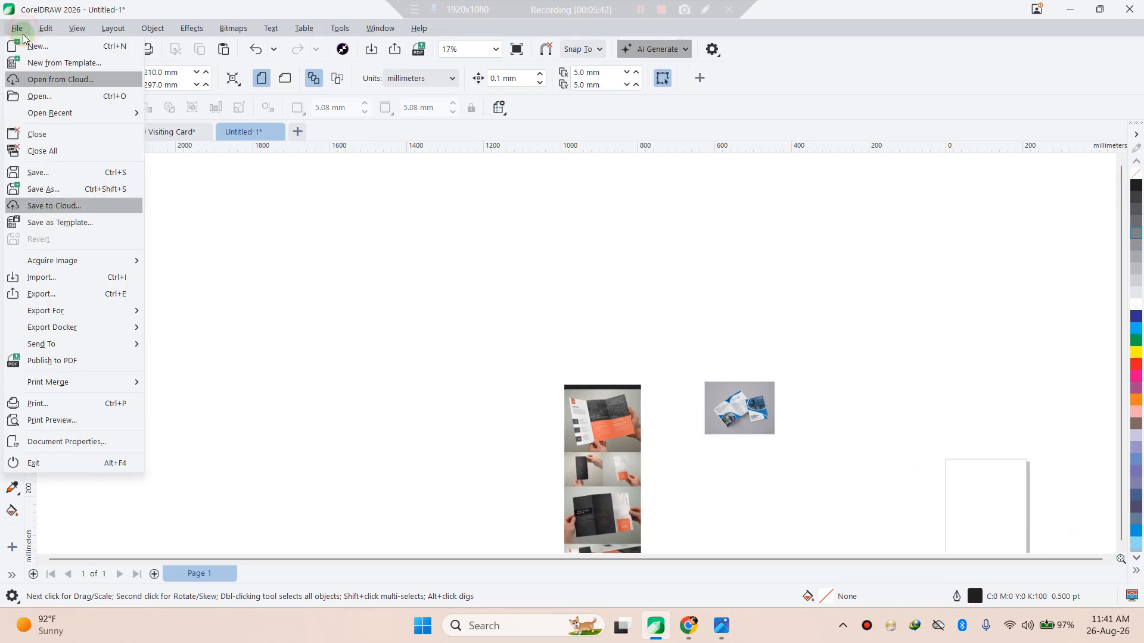
pyautogui.click(536, 275)
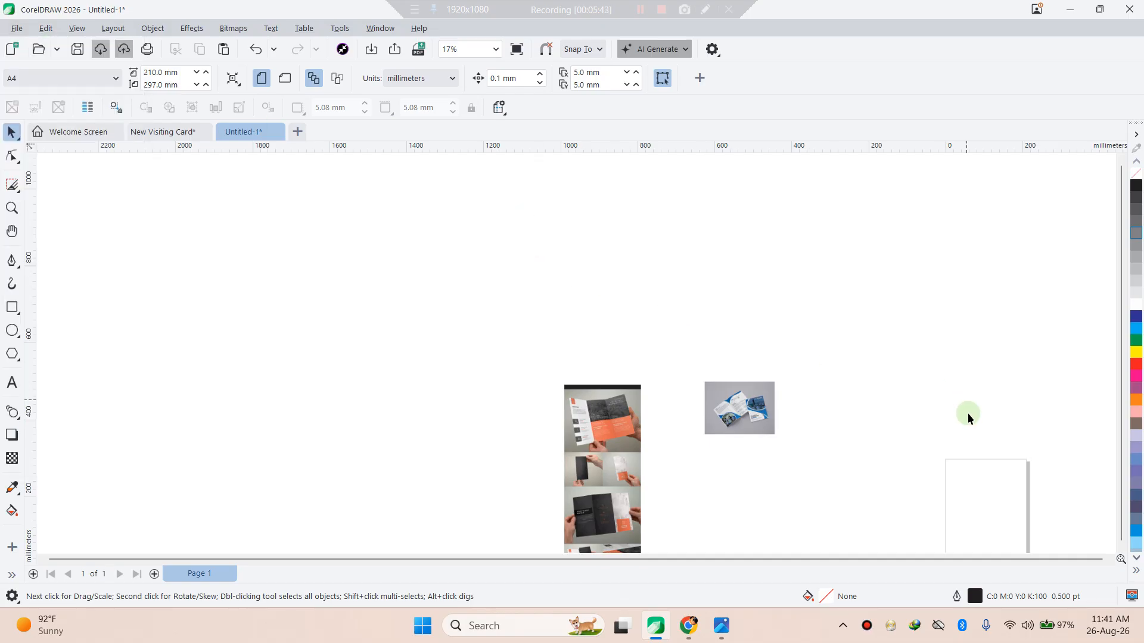
pyautogui.click(285, 78)
pyautogui.scroll(-1, 986, 488)
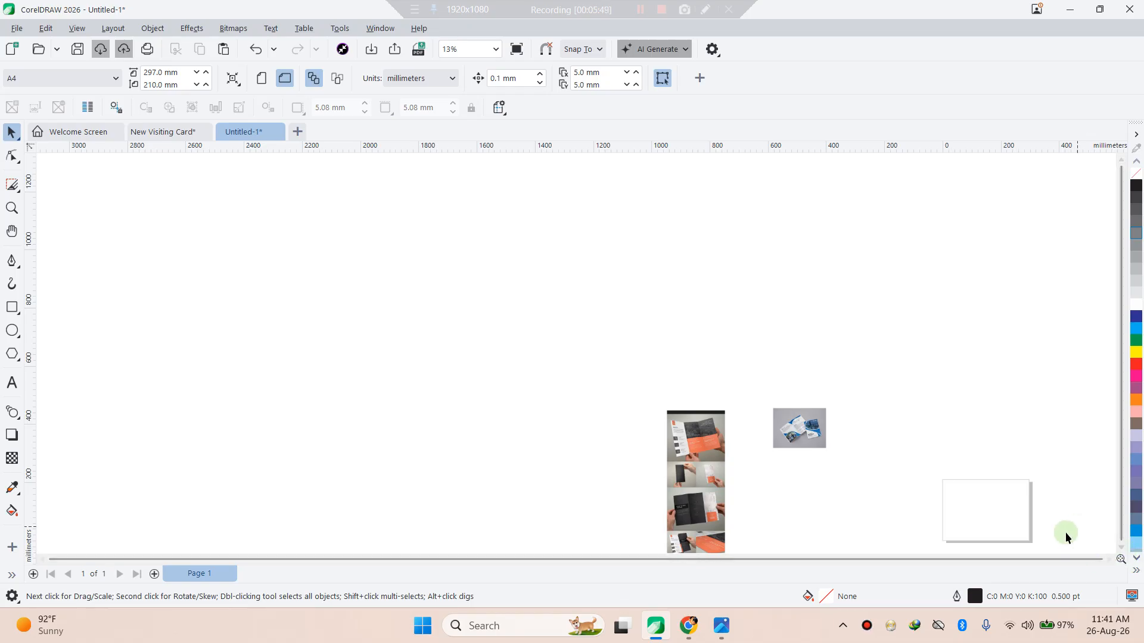
# - Draw a rectangle over the whole landscape page, about 302 by 211 mm
pyautogui.scroll(6, 1062, 530)
pyautogui.scroll(-2, 1024, 506)
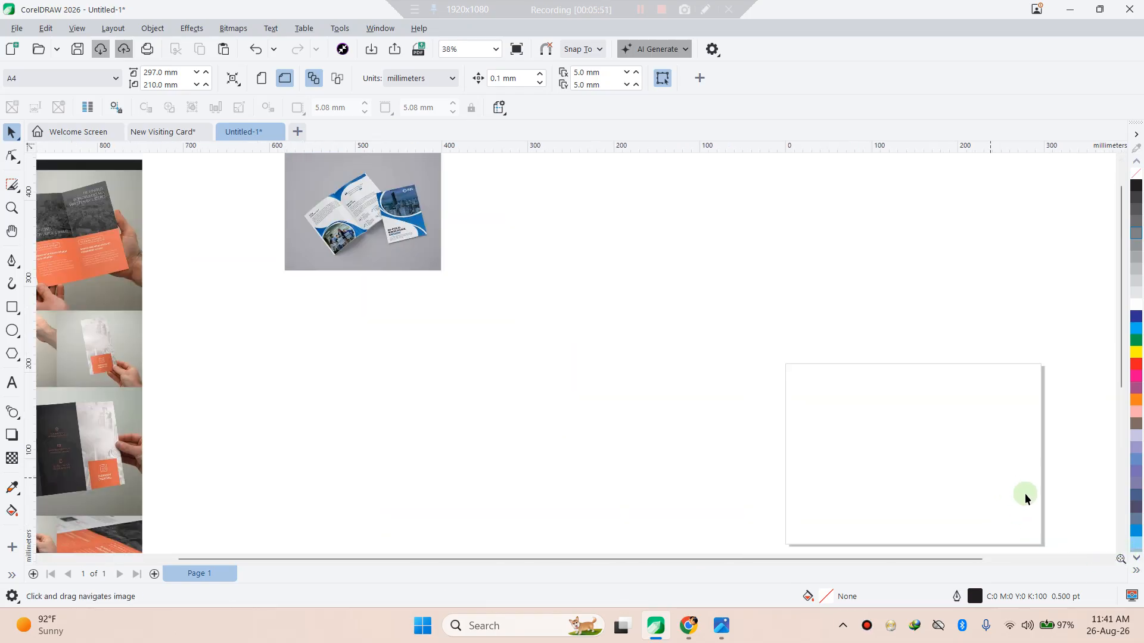
pyautogui.scroll(2, 1034, 499)
pyautogui.scroll(2, 1072, 498)
pyautogui.scroll(-4, 1012, 470)
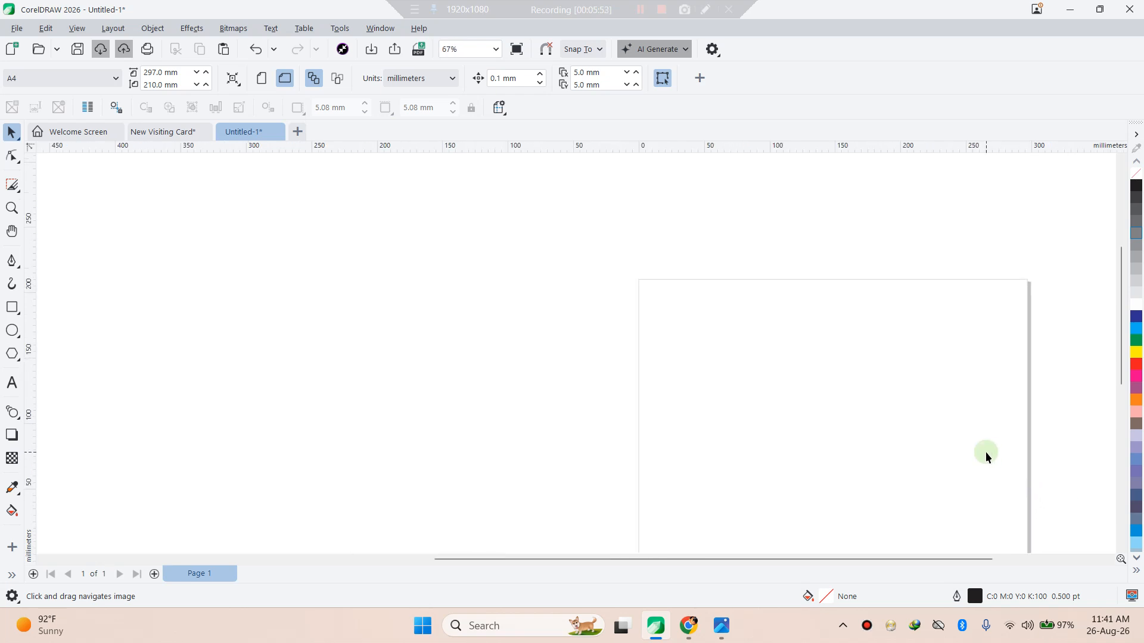
pyautogui.moveTo(922, 558); pyautogui.dragTo(997, 562)
pyautogui.moveTo(1121, 383); pyautogui.dragTo(1123, 409)
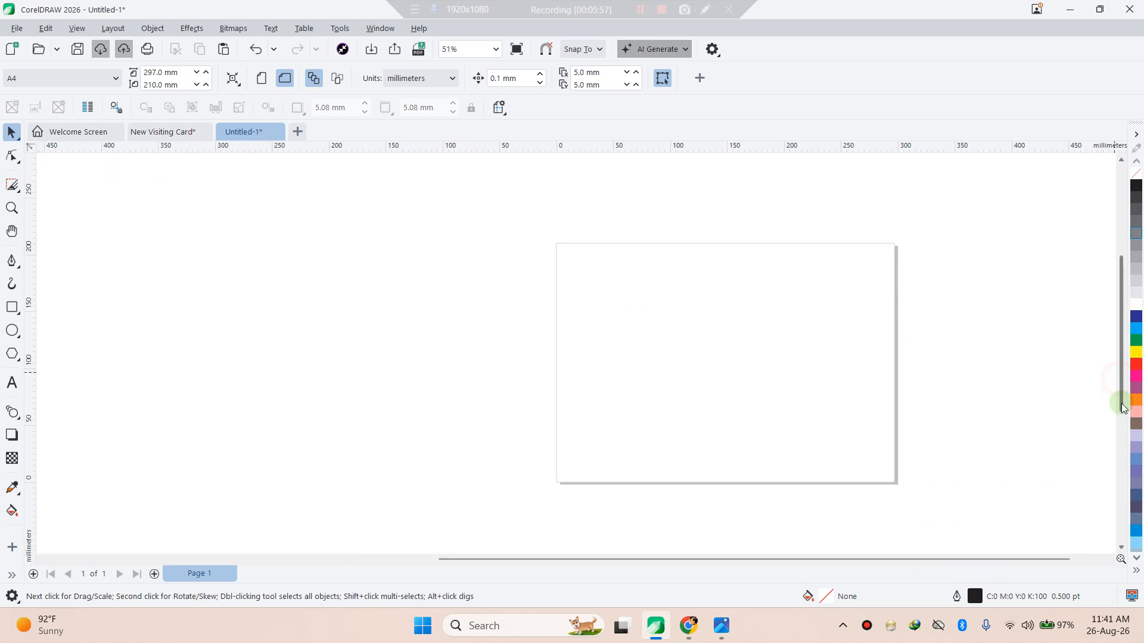
pyautogui.click(12, 306)
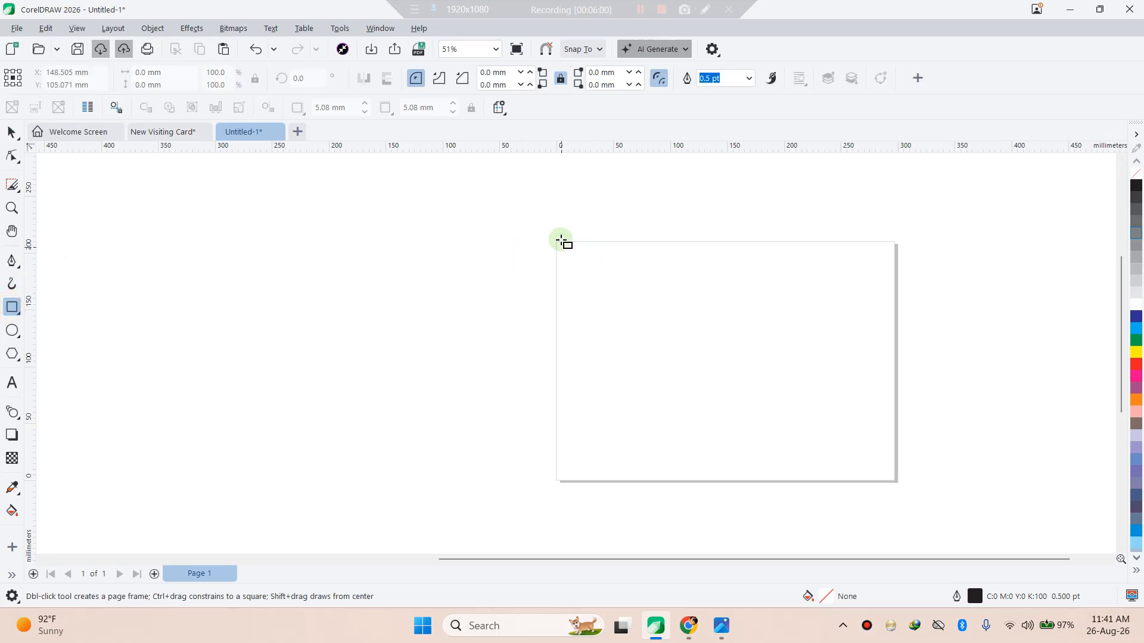
pyautogui.moveTo(556, 241); pyautogui.dragTo(898, 484)
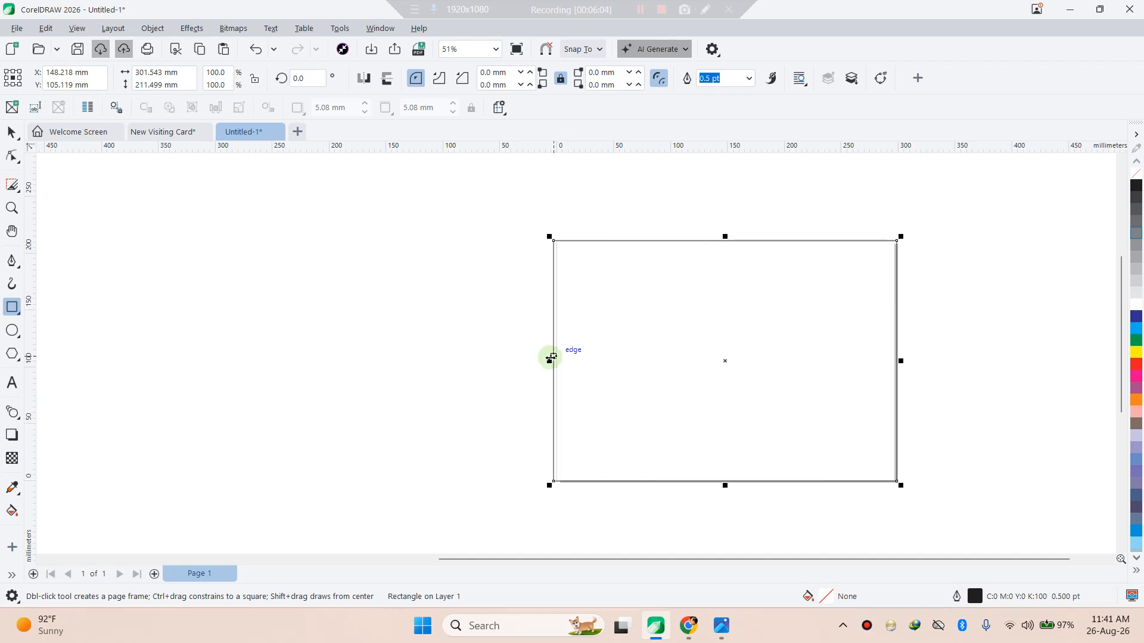
# - Create a concentric copy of the page rectangle scaled down to 96.5%, as an inner margin frame of about 291 by 204 mm
pyautogui.moveTo(551, 357); pyautogui.dragTo(552, 358)
pyautogui.moveTo(900, 236); pyautogui.dragTo(895, 238)
pyautogui.rightClick(895, 238)
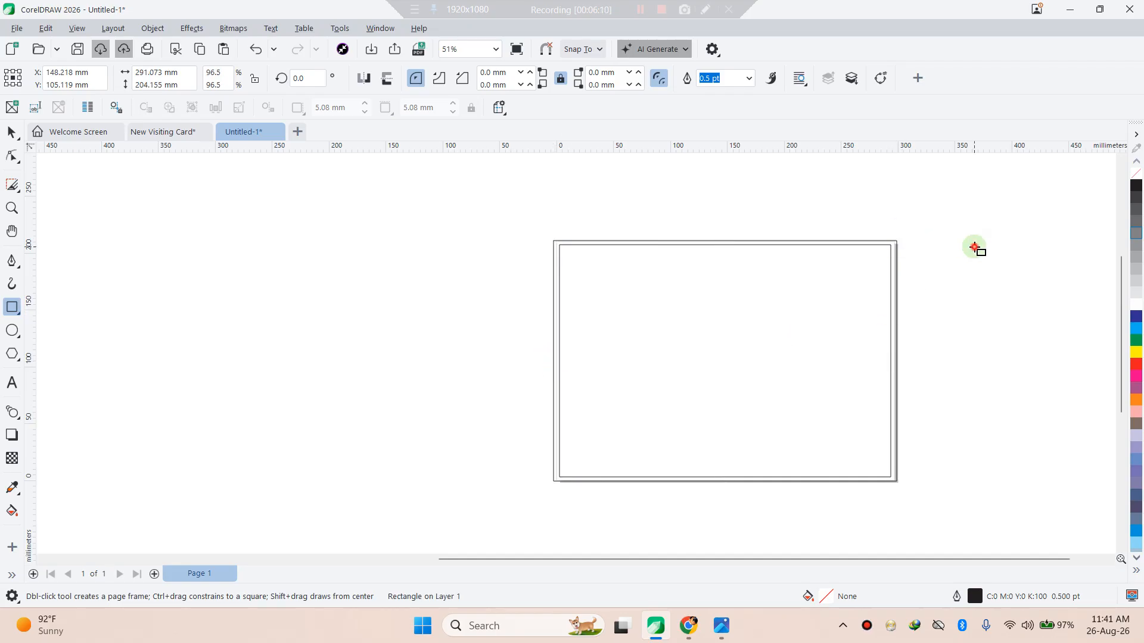
pyautogui.click(759, 341)
pyautogui.click(958, 341)
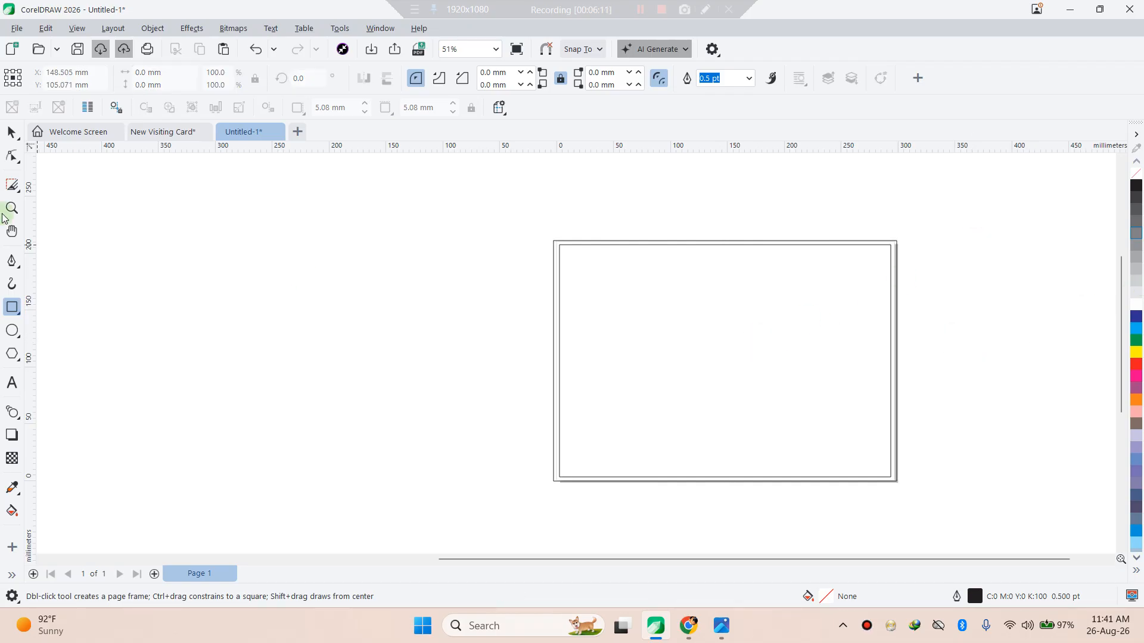
# - Add the heading text "Front Size" above the page frame and enlarge it to about 73 pt
pyautogui.hscroll(3, 486, 345)
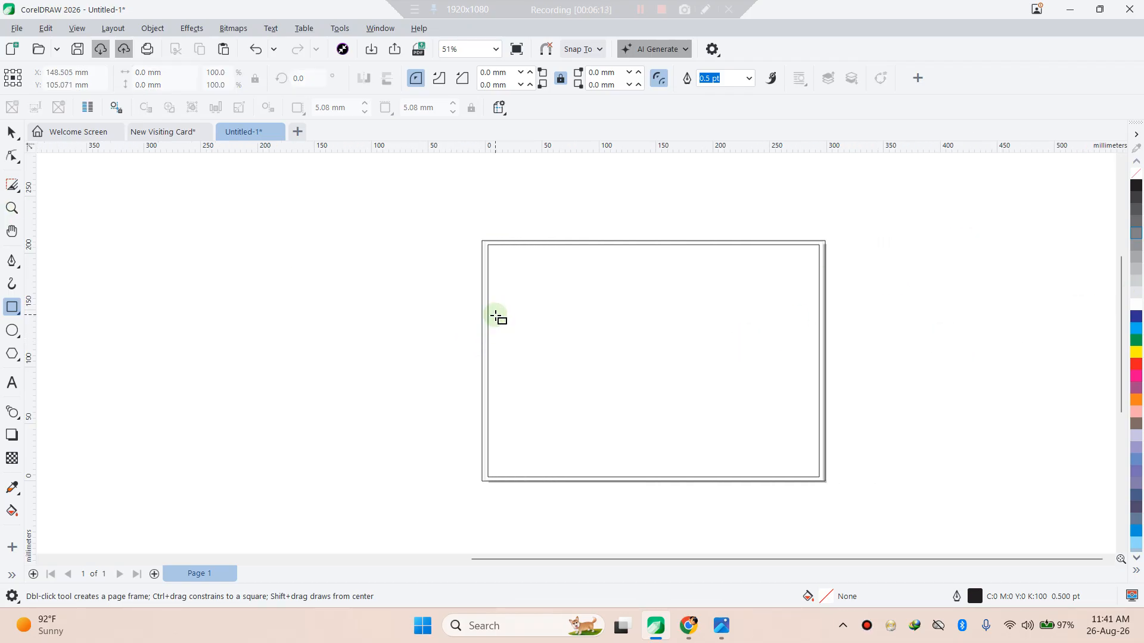
pyautogui.scroll(-3, 487, 321)
pyautogui.scroll(1, 477, 307)
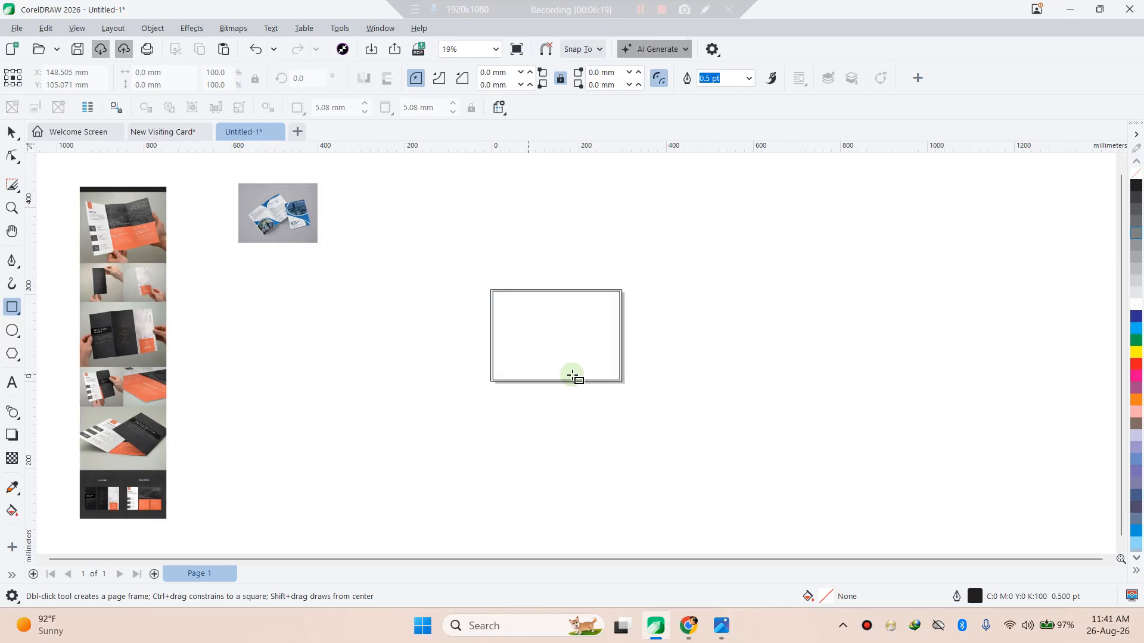
pyautogui.scroll(5, 583, 366)
pyautogui.scroll(4, 505, 198)
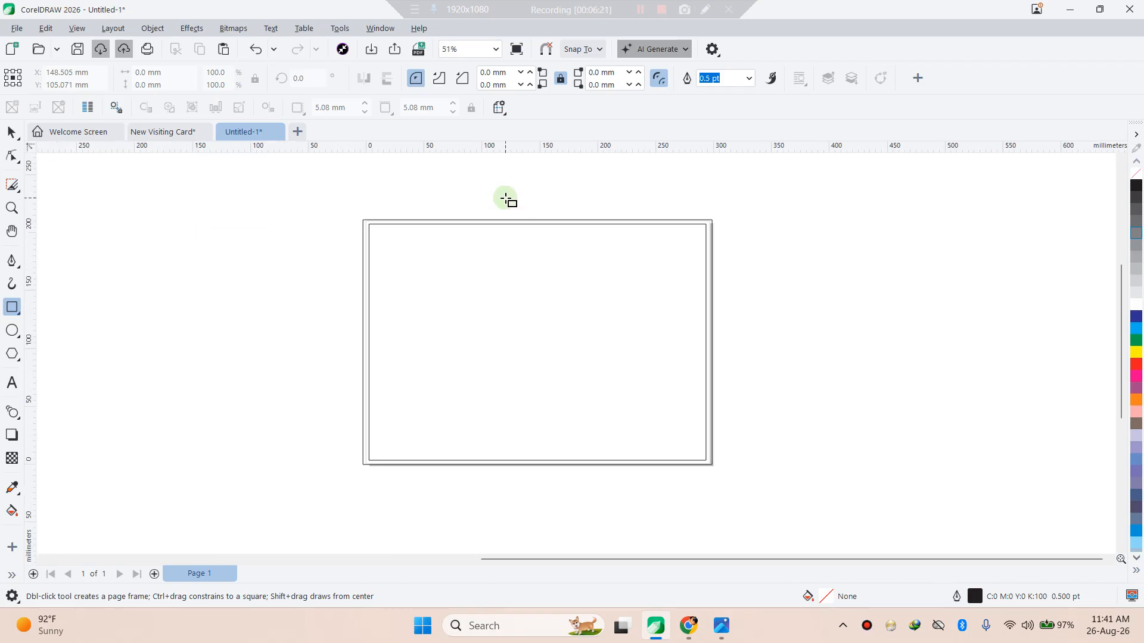
pyautogui.scroll(-1, 506, 198)
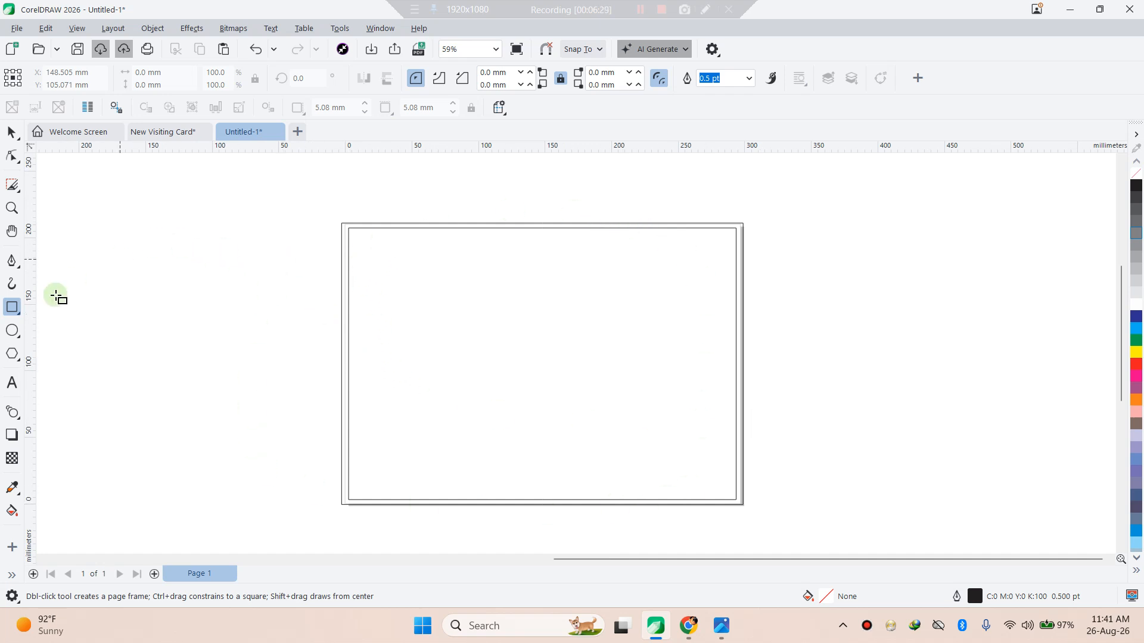
pyautogui.click(20, 381)
pyautogui.click(454, 191)
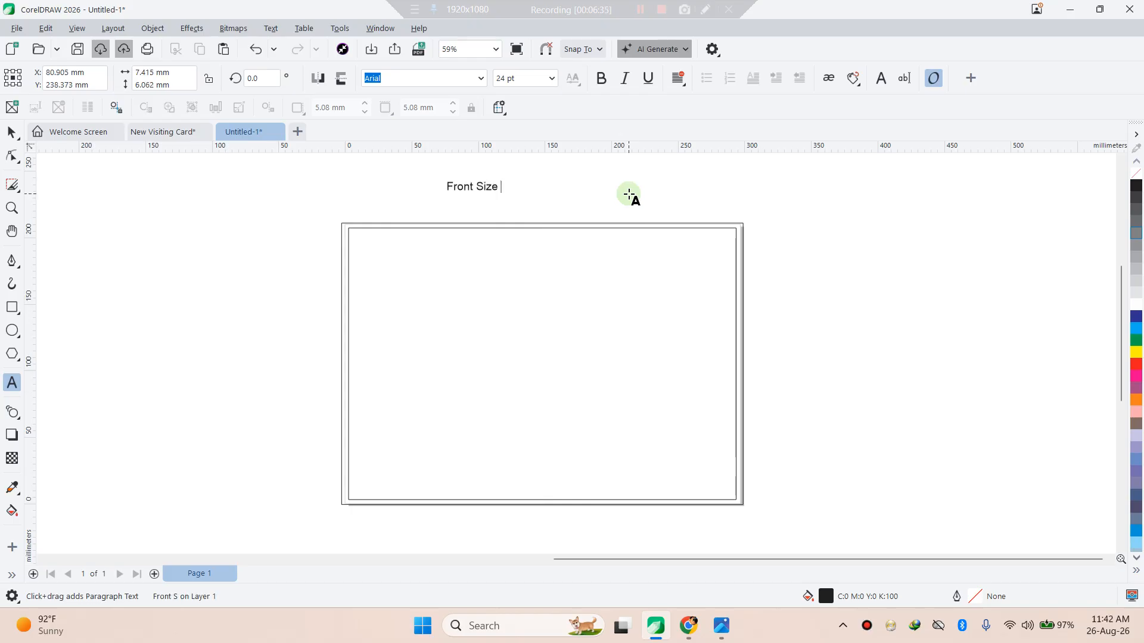
pyautogui.click(12, 131)
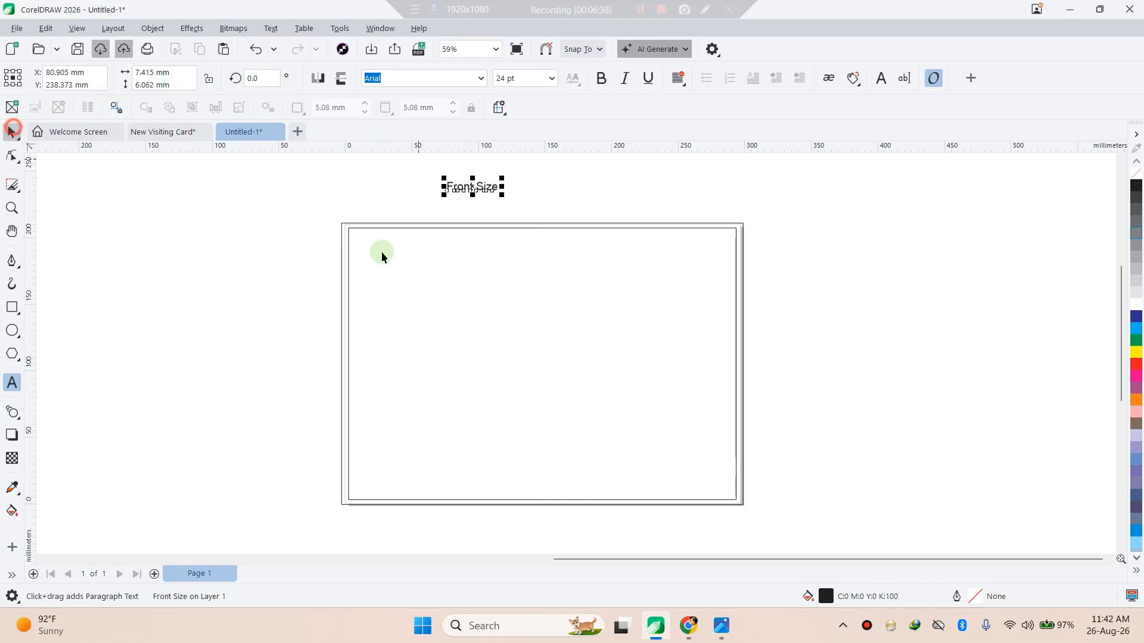
pyautogui.moveTo(505, 194); pyautogui.dragTo(589, 207)
# - Correct the heading to "Front Side" and centre it just above the page frame
pyautogui.click(573, 207)
pyautogui.click(573, 206)
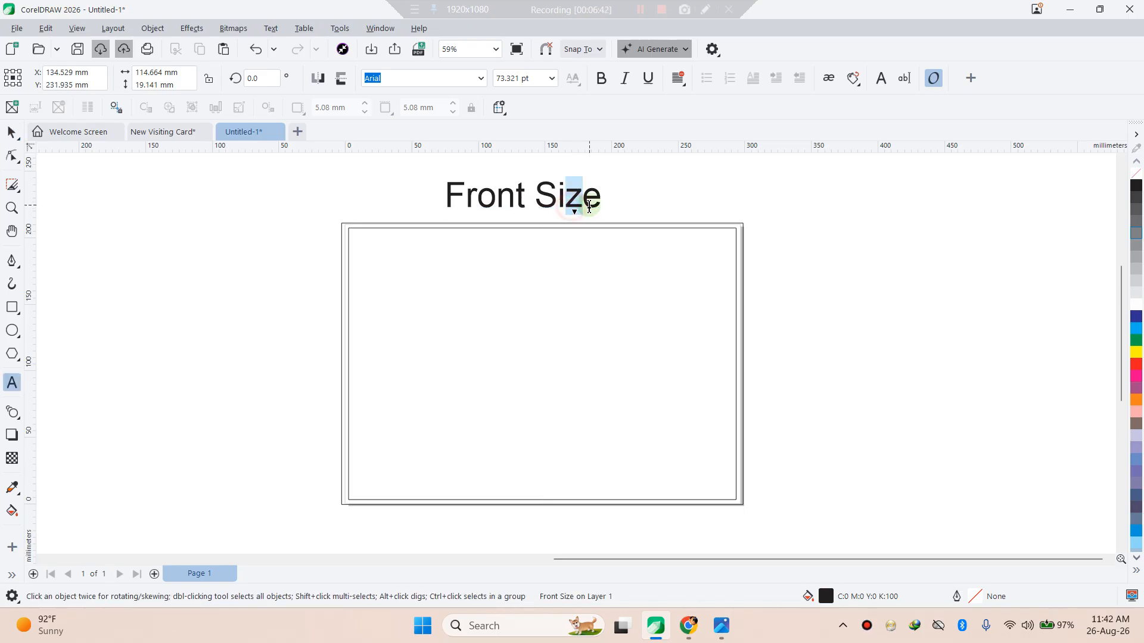
pyautogui.write('d')
pyautogui.click(11, 132)
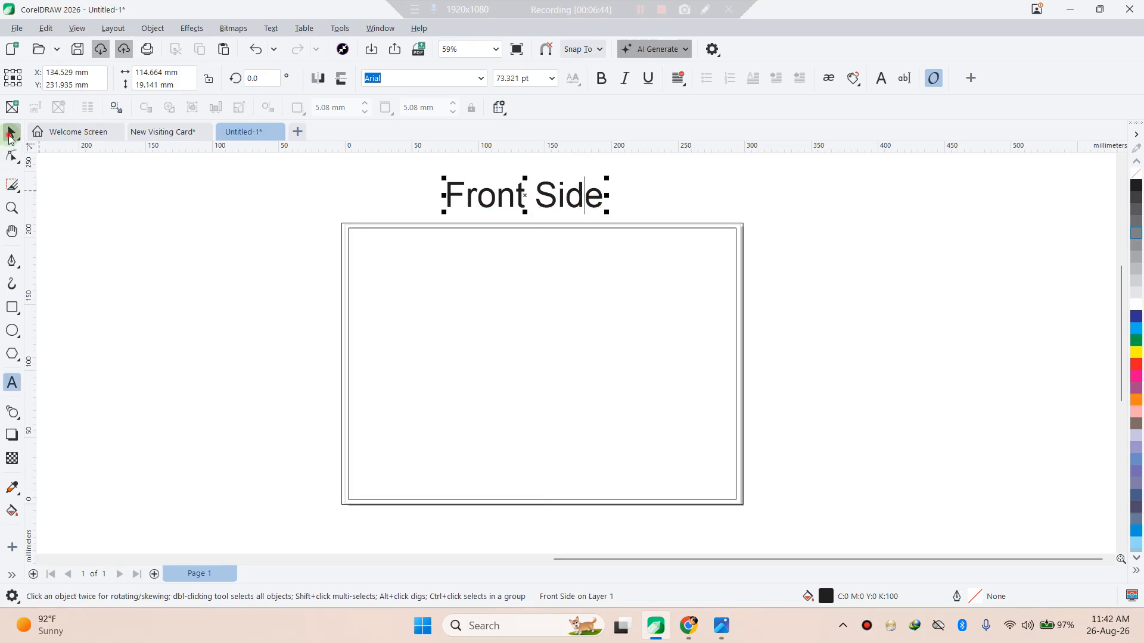
pyautogui.click(235, 280)
pyautogui.moveTo(499, 202); pyautogui.dragTo(517, 209)
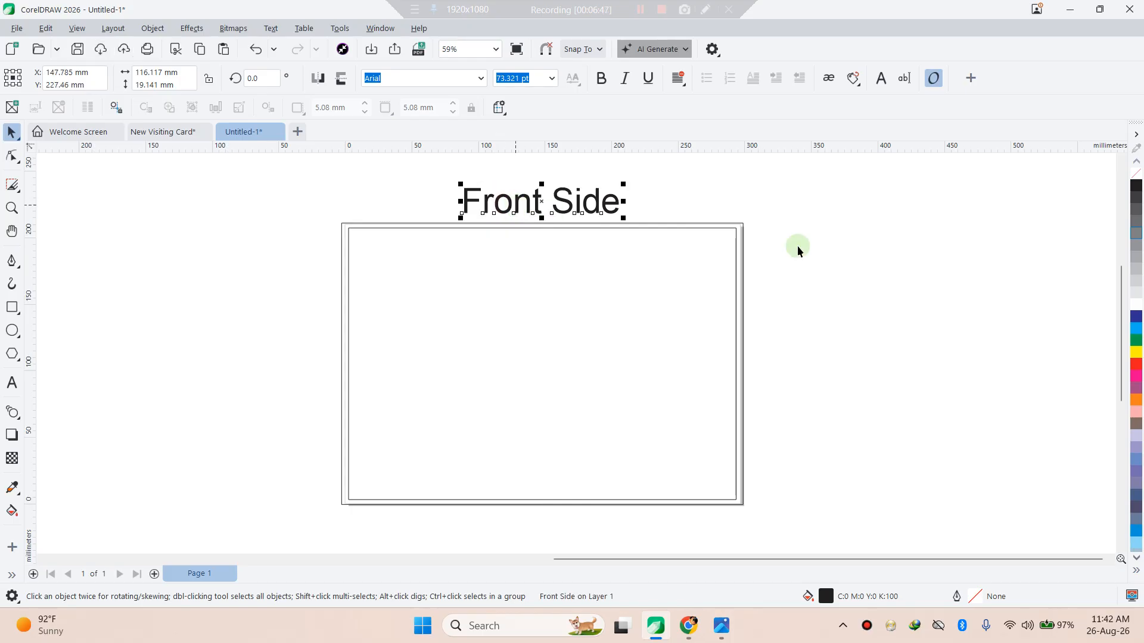
# - Duplicate both frames and the Front Side heading, placing the copy beside the right edge of the original
pyautogui.click(832, 245)
pyautogui.moveTo(782, 506); pyautogui.dragTo(276, 174)
pyautogui.moveTo(564, 293); pyautogui.dragTo(983, 288)
# - Change the heading above the duplicated frames to "Back Side"
pyautogui.doubleClick(949, 210)
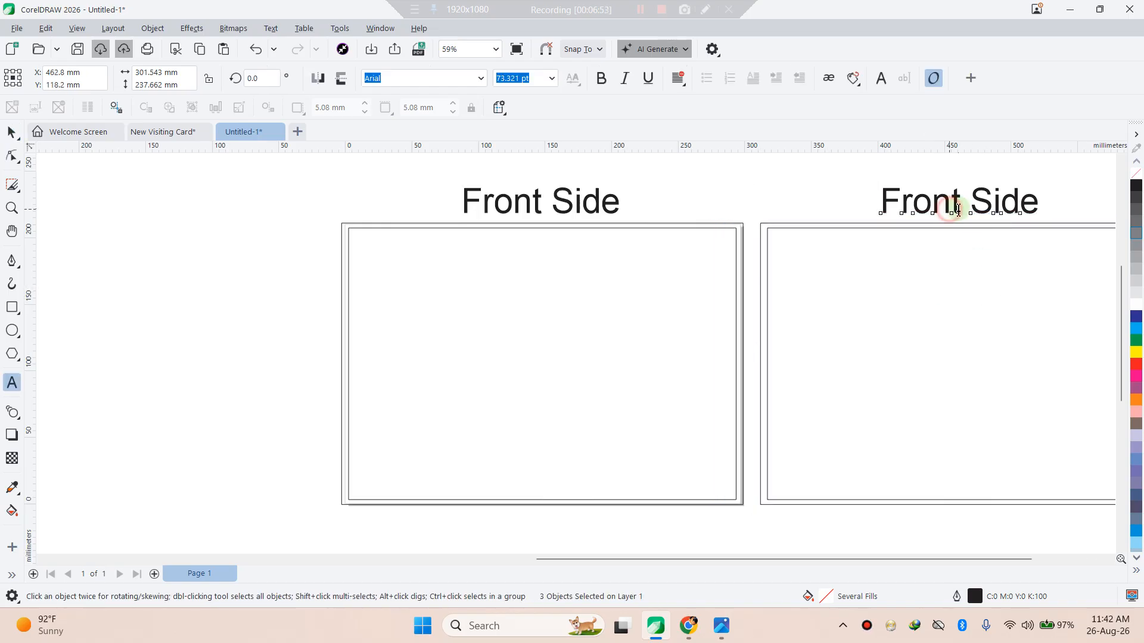
pyautogui.moveTo(958, 209); pyautogui.dragTo(885, 213)
pyautogui.write('Back')
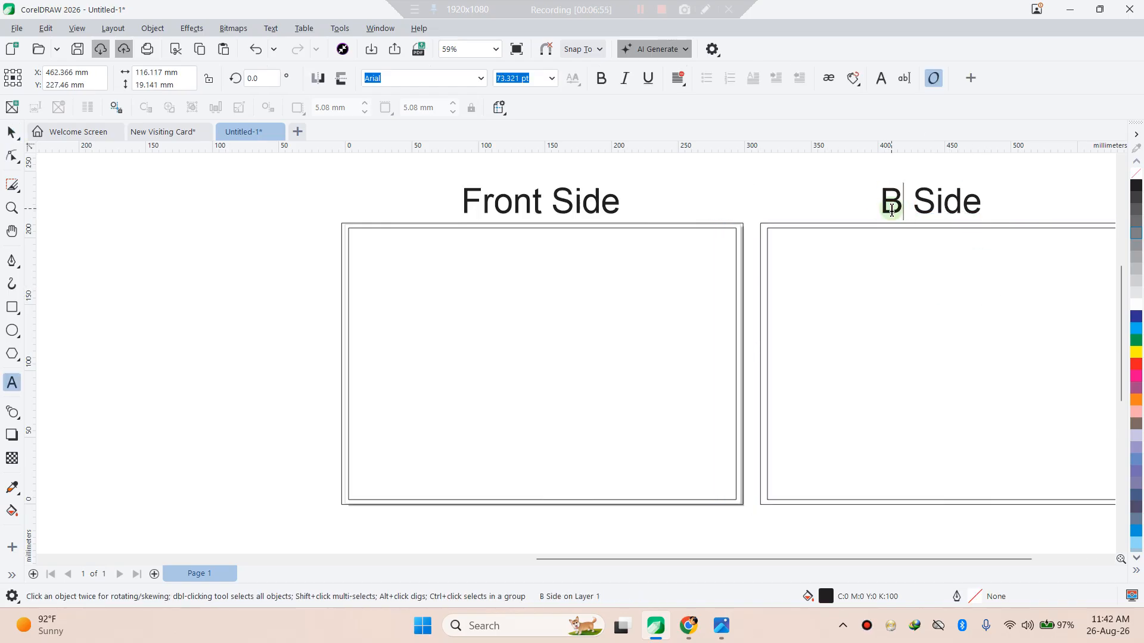
pyautogui.scroll(-2, 689, 280)
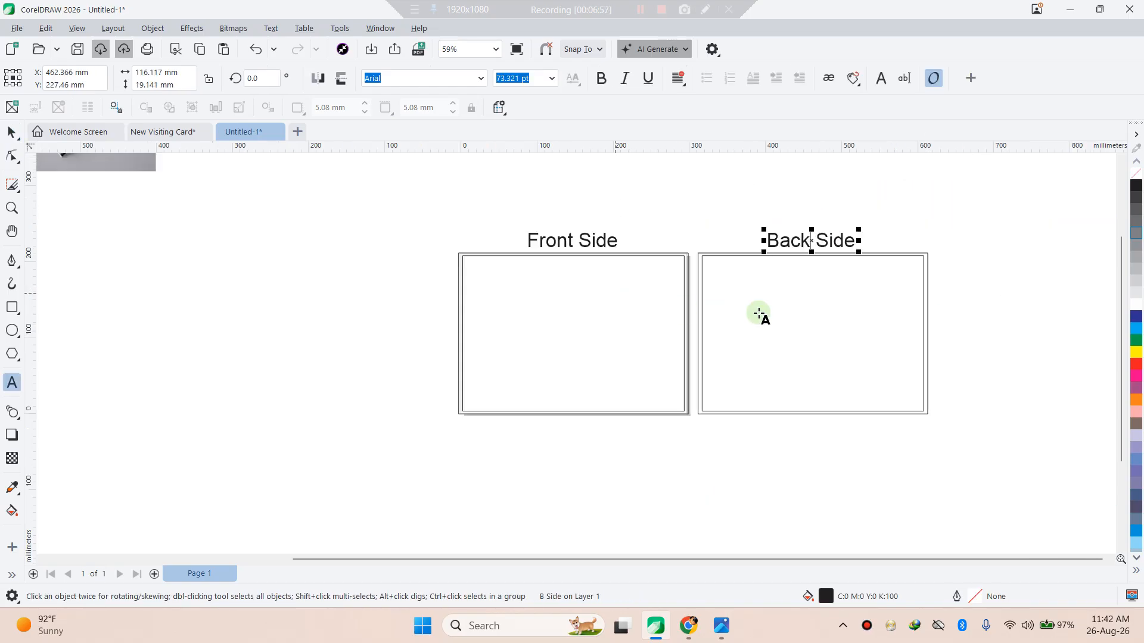
pyautogui.scroll(1, 1013, 331)
pyautogui.click(11, 132)
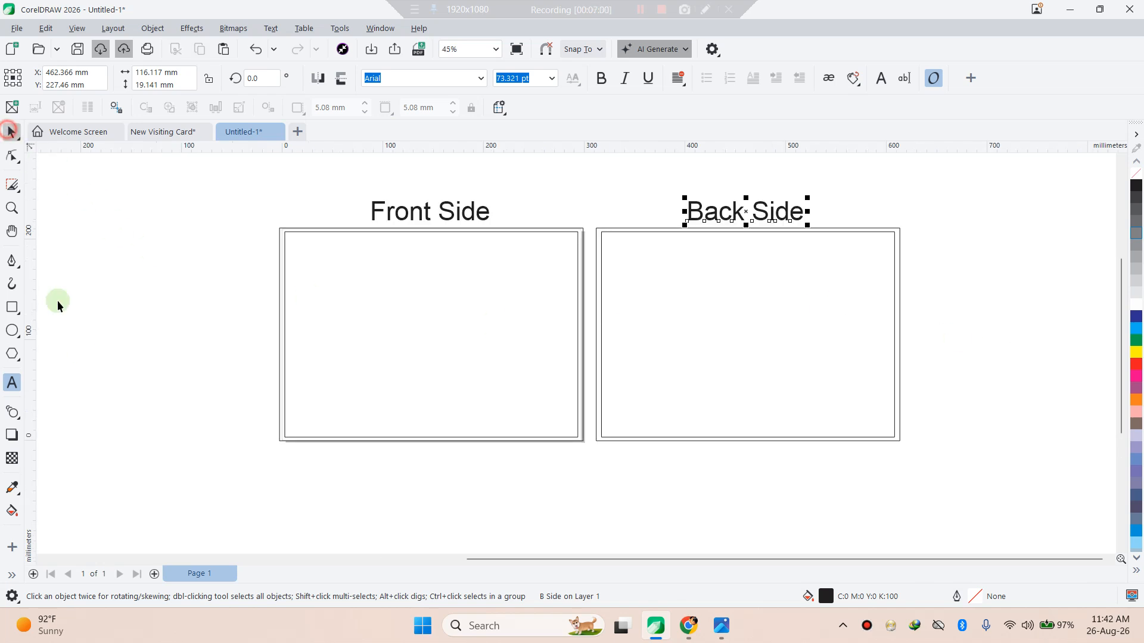
pyautogui.click(81, 351)
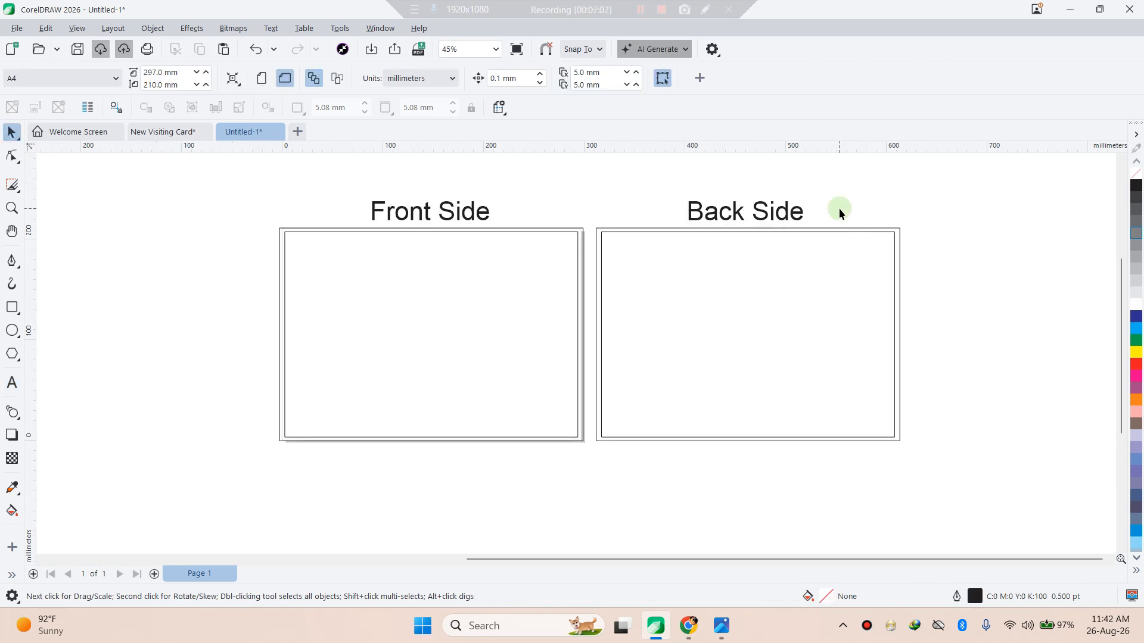
# - Draw a straight vertical line about 296 mm long with the Pen tool, left of the Front Side frame
pyautogui.scroll(1, 839, 208)
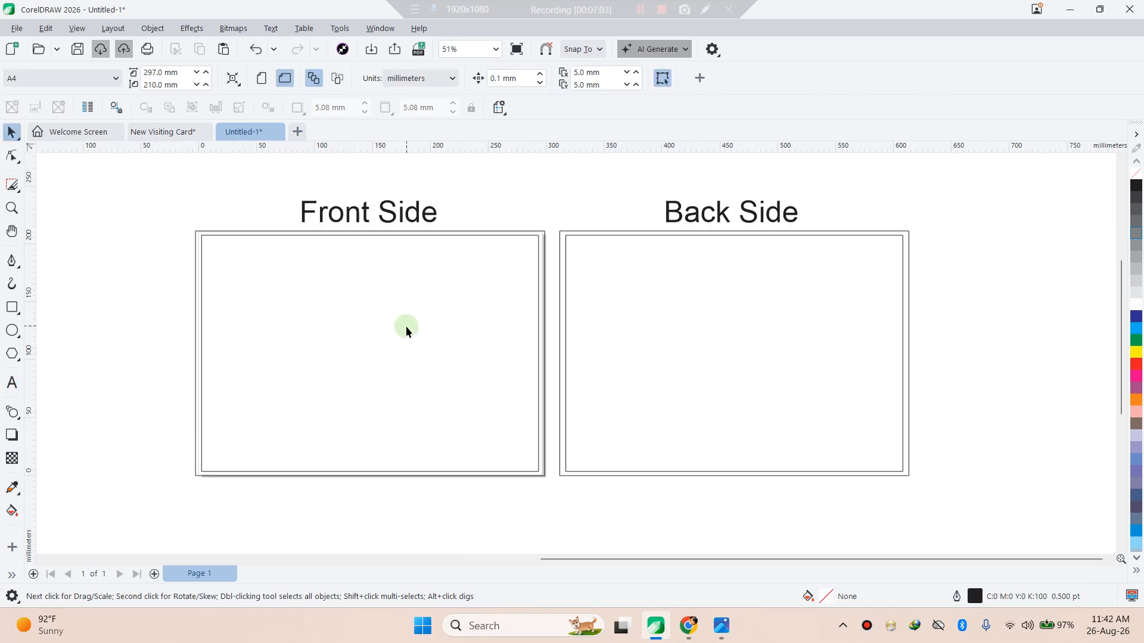
pyautogui.scroll(-1, 405, 326)
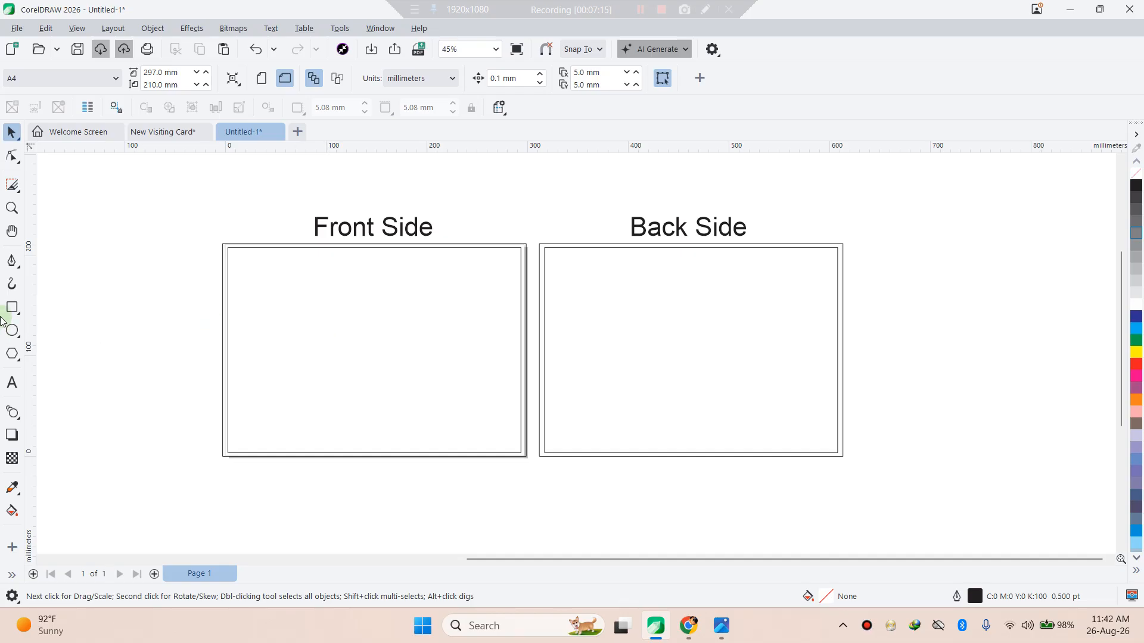
pyautogui.click(378, 339)
pyautogui.click(150, 310)
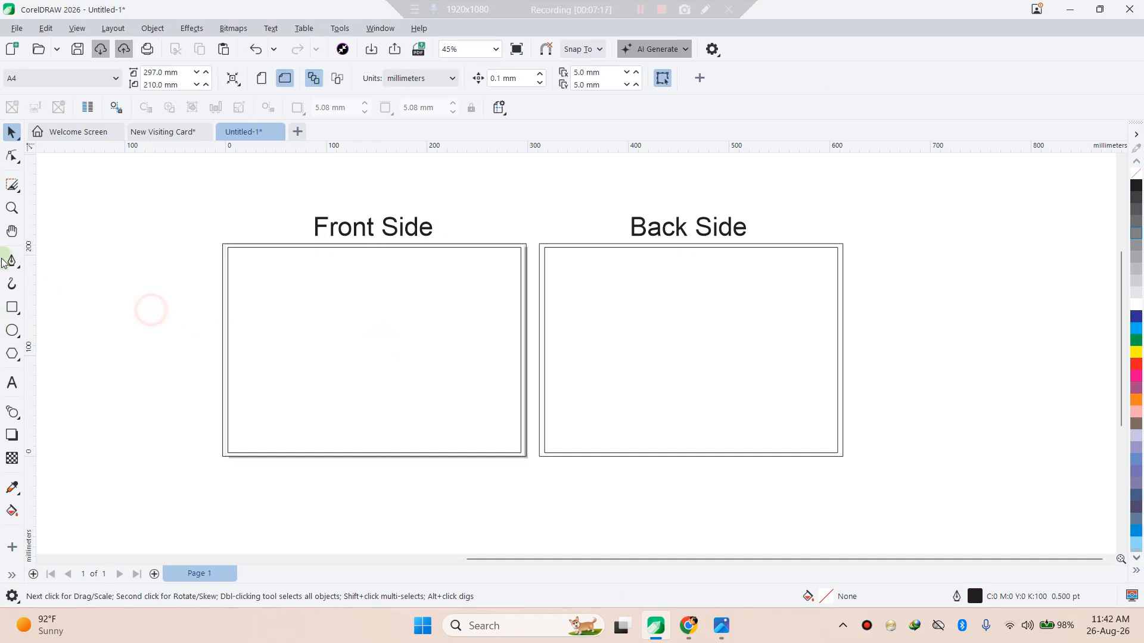
pyautogui.click(9, 261)
pyautogui.click(125, 205)
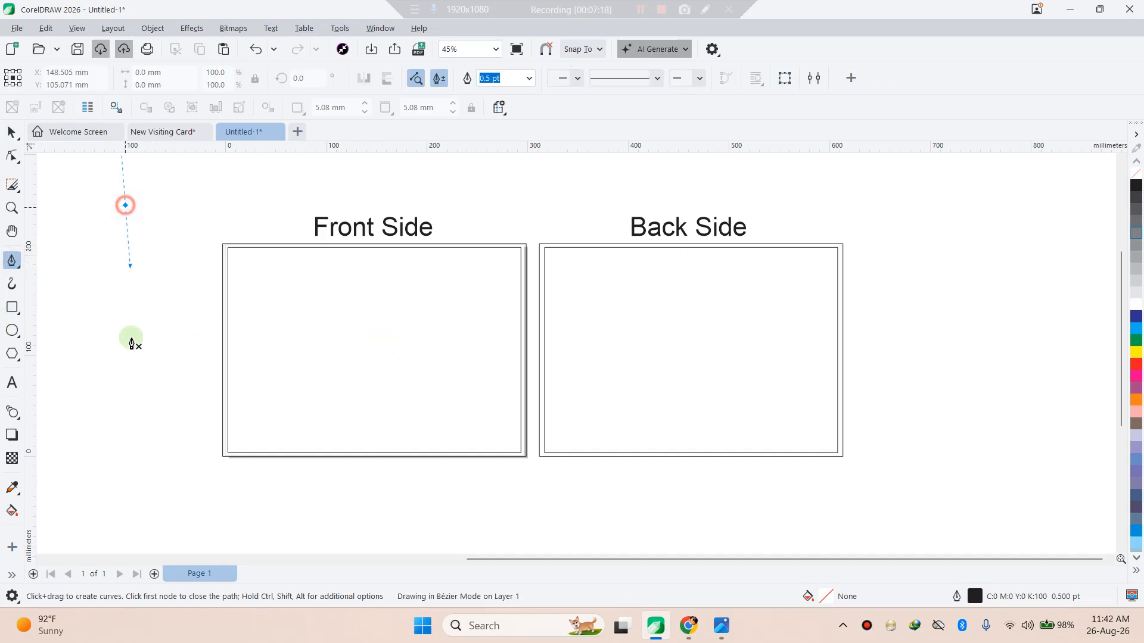
pyautogui.click(125, 504)
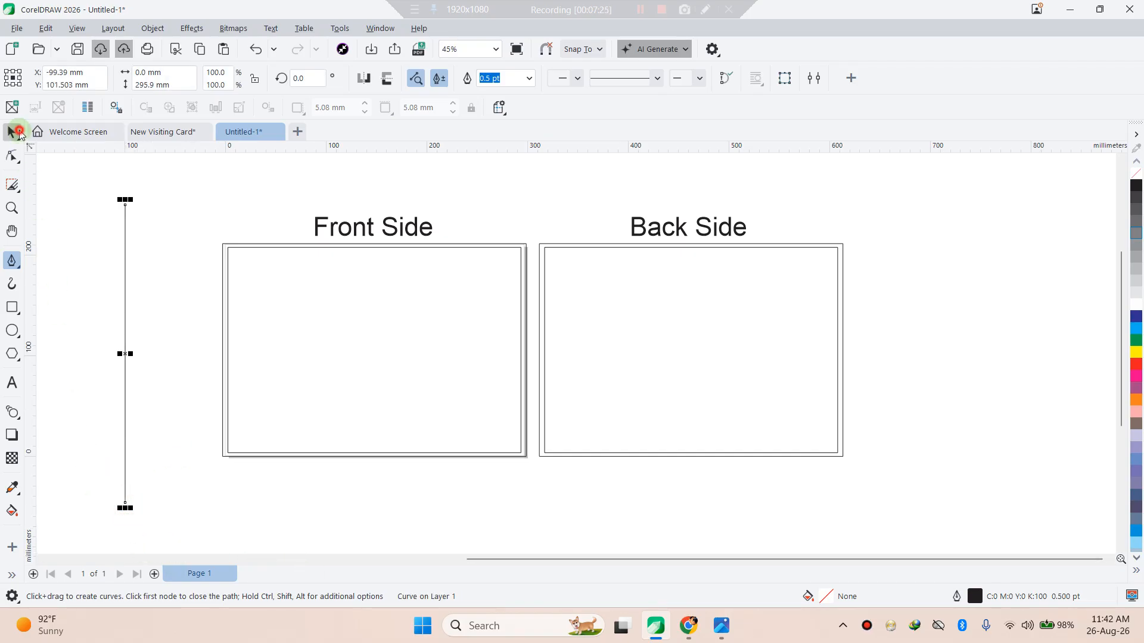
# - Centre the vertical line horizontally on the Front Side frame
pyautogui.click(19, 131)
pyautogui.keyDown('shift'); pyautogui.click(401, 343); pyautogui.keyUp('shift')
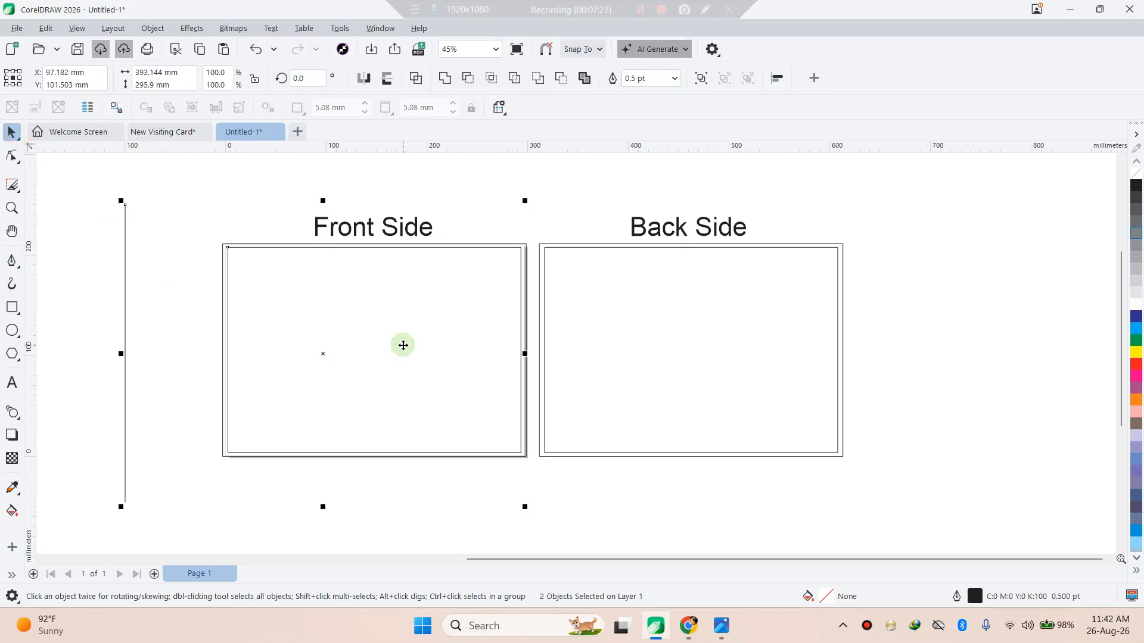
pyautogui.press('c')
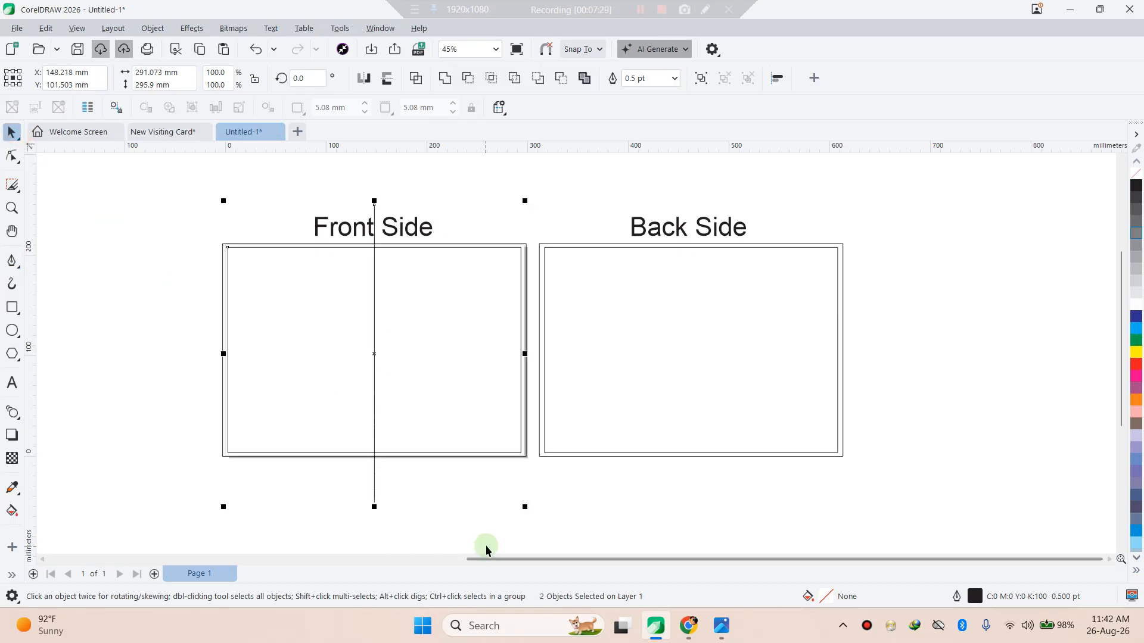
pyautogui.click(473, 510)
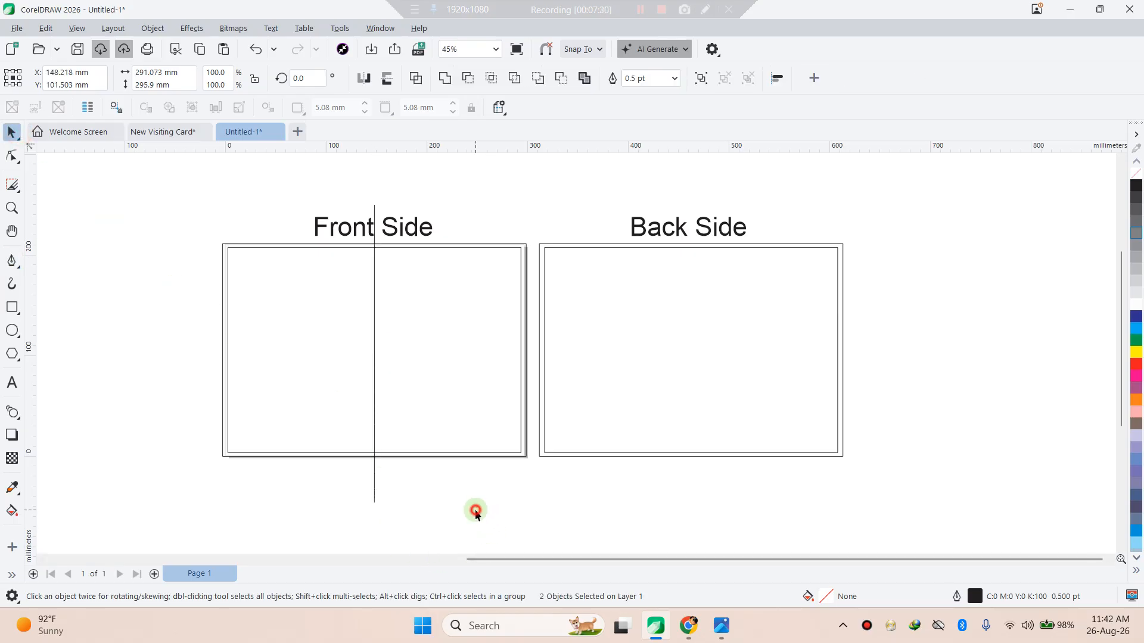
# - Duplicate the Front Side centre line onto the Back Side frame and centre the copy horizontally there
pyautogui.click(374, 489)
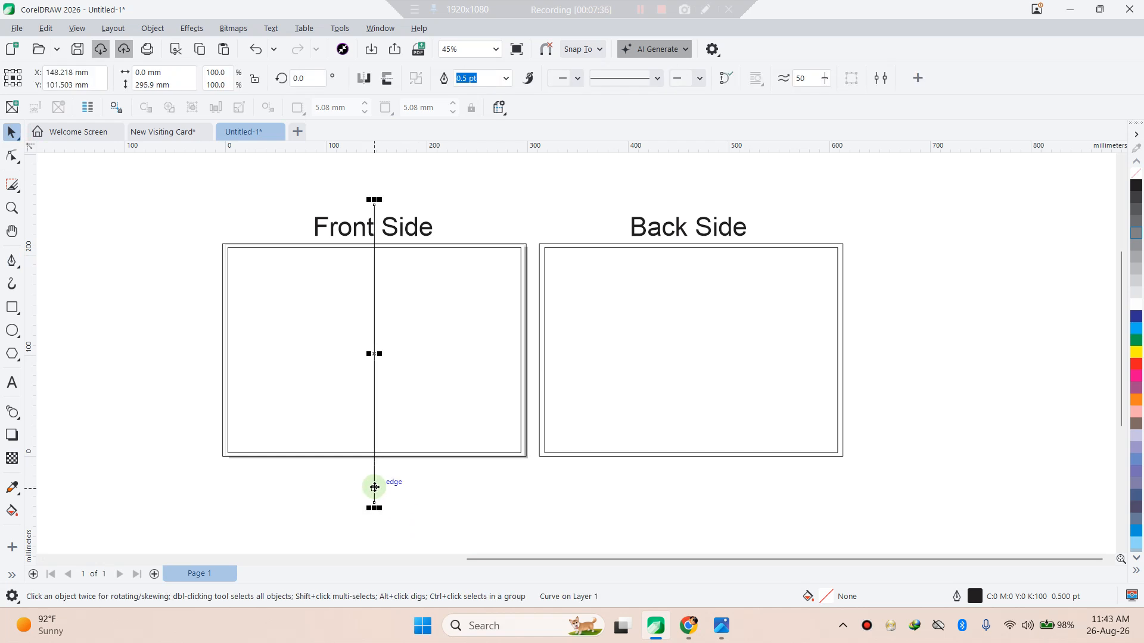
pyautogui.moveTo(373, 355); pyautogui.dragTo(609, 370)
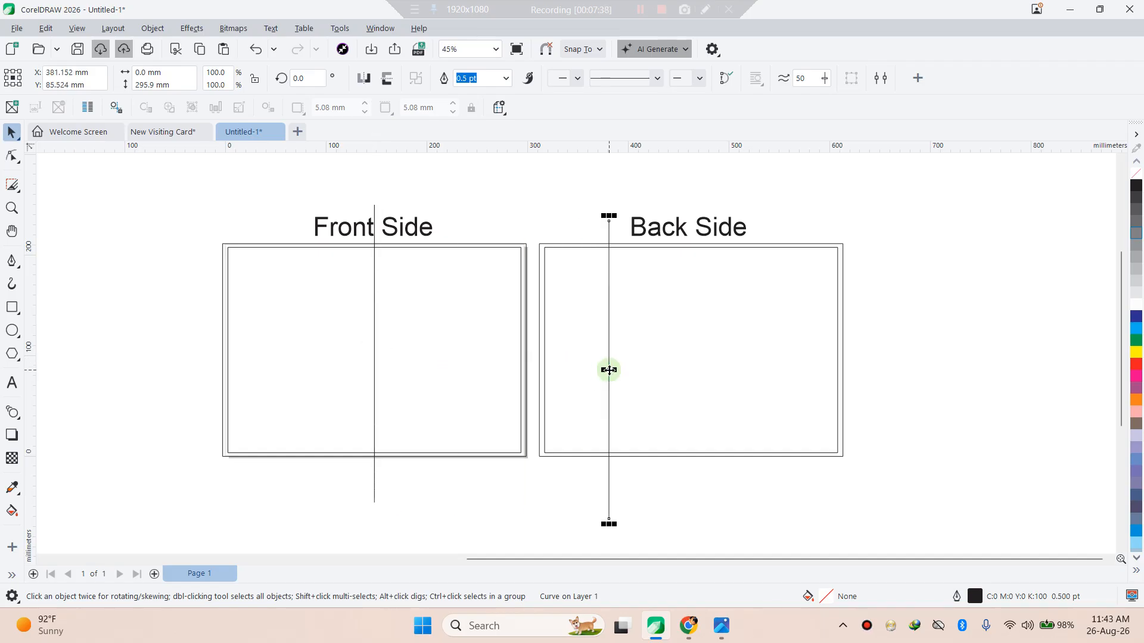
pyautogui.keyDown('shift'); pyautogui.click(777, 374); pyautogui.keyUp('shift')
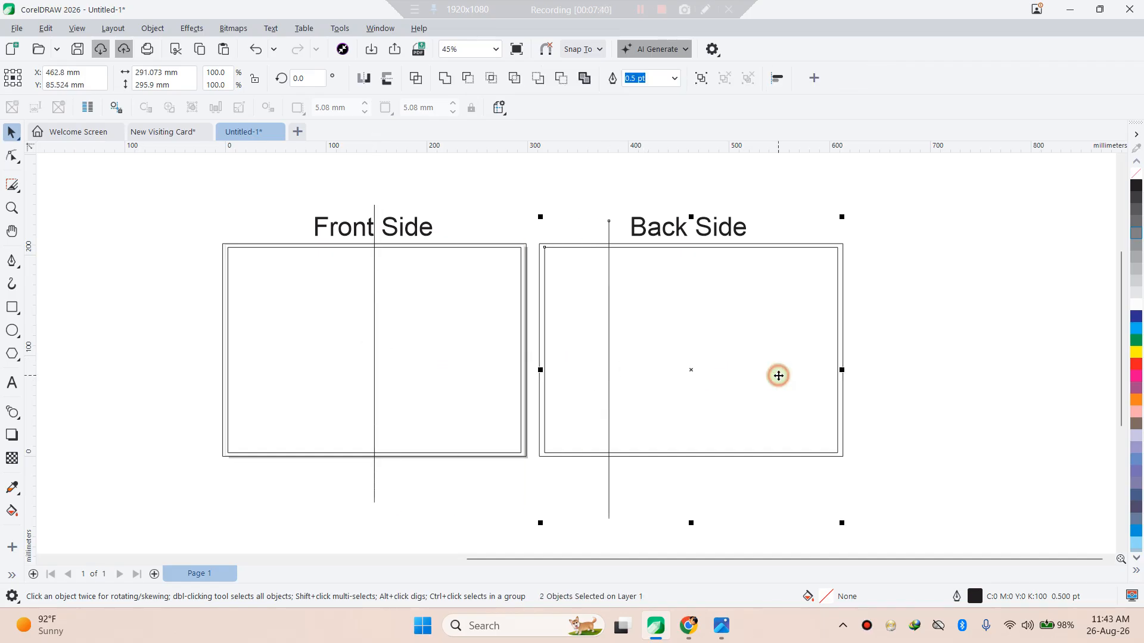
pyautogui.press('c')
pyautogui.click(941, 375)
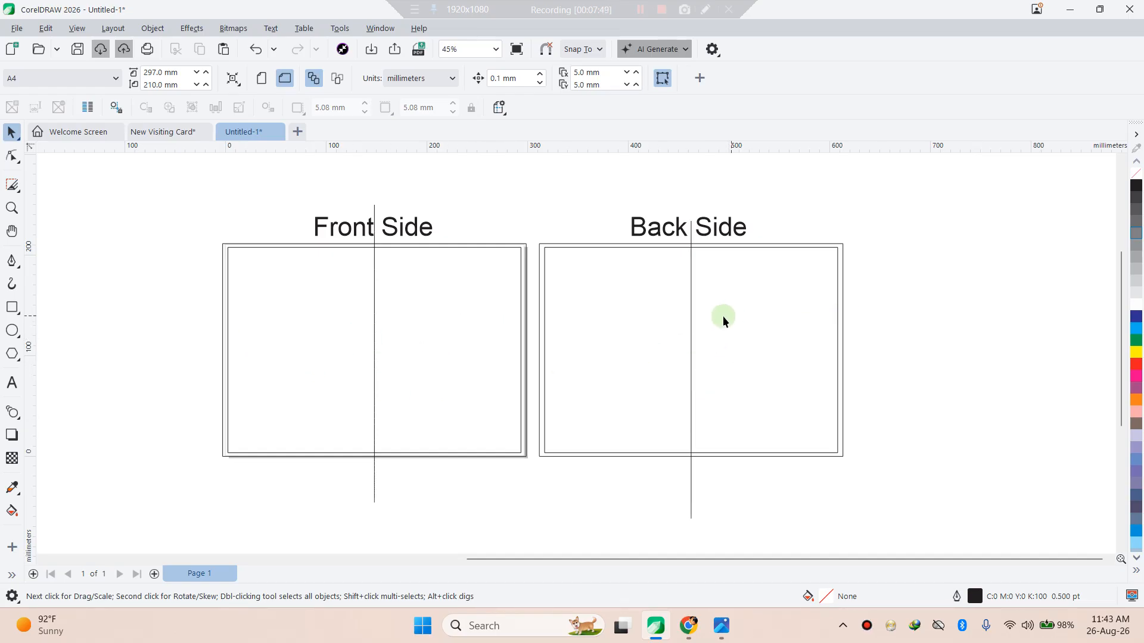
pyautogui.click(688, 624)
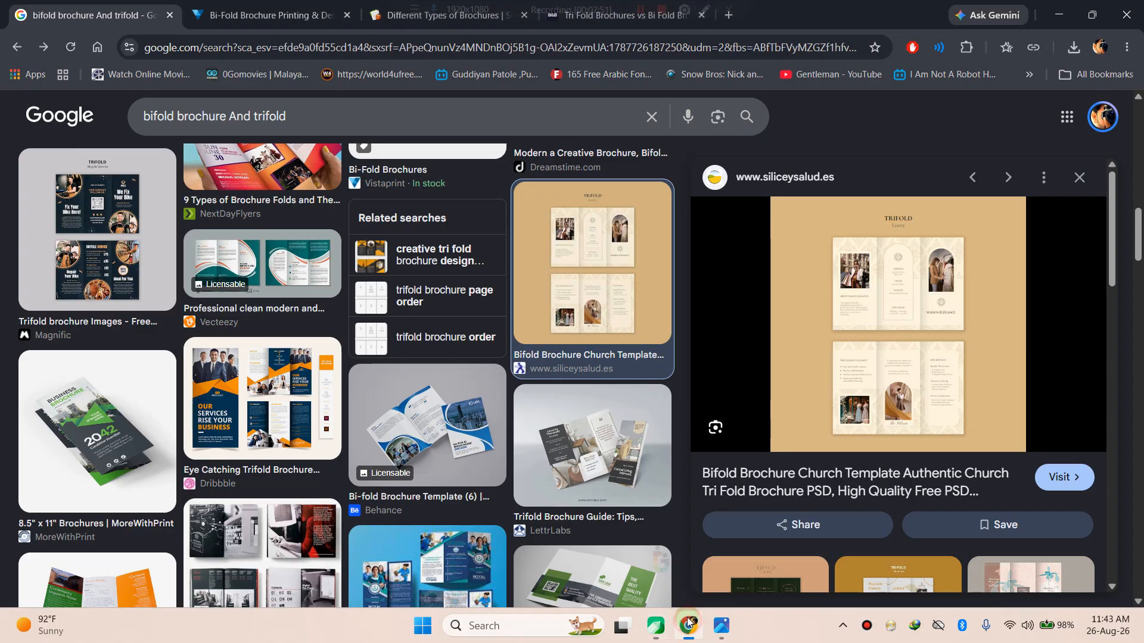
pyautogui.tripleClick(304, 116)
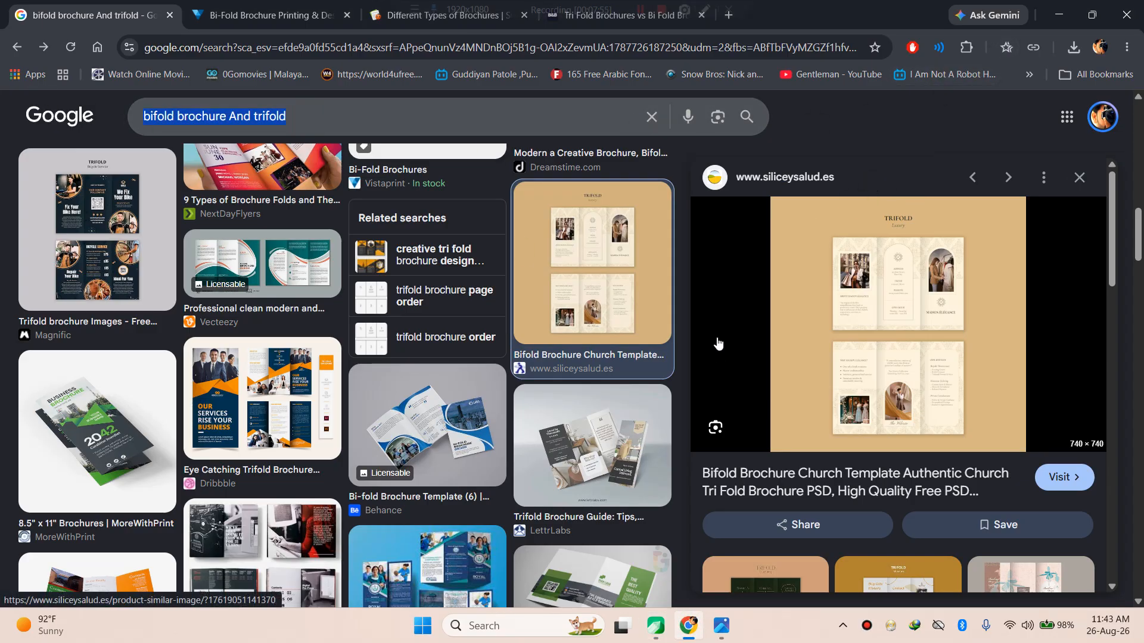
pyautogui.write('Yack')
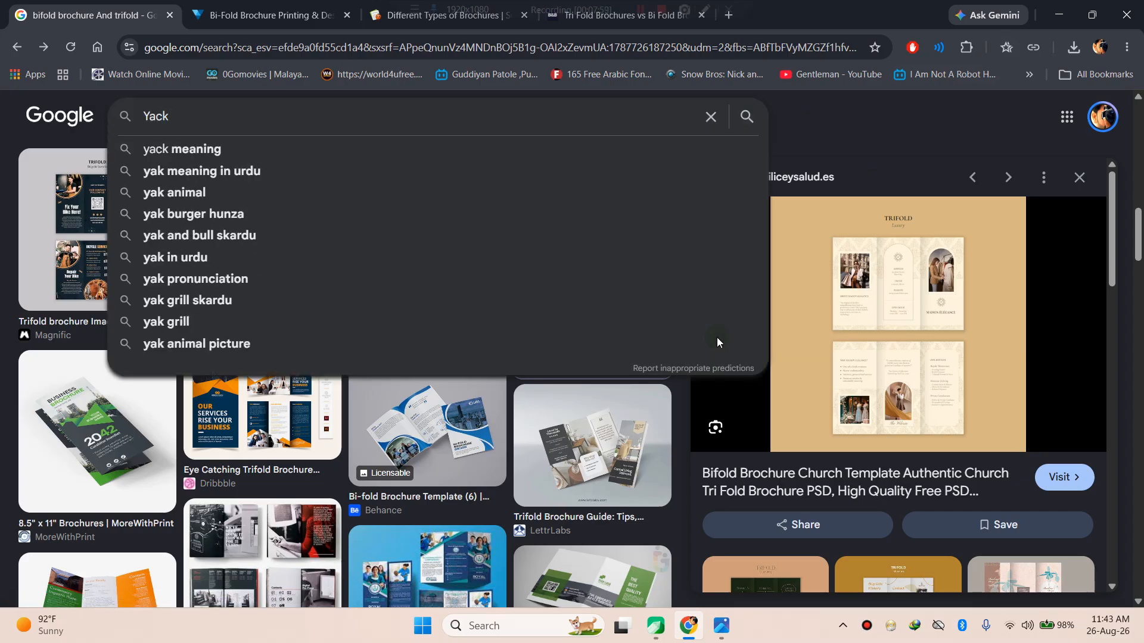
pyautogui.press('BackSpace')
pyautogui.press('BackSpace')
pyautogui.press('BackSpace')
pyautogui.press('BackSpace')
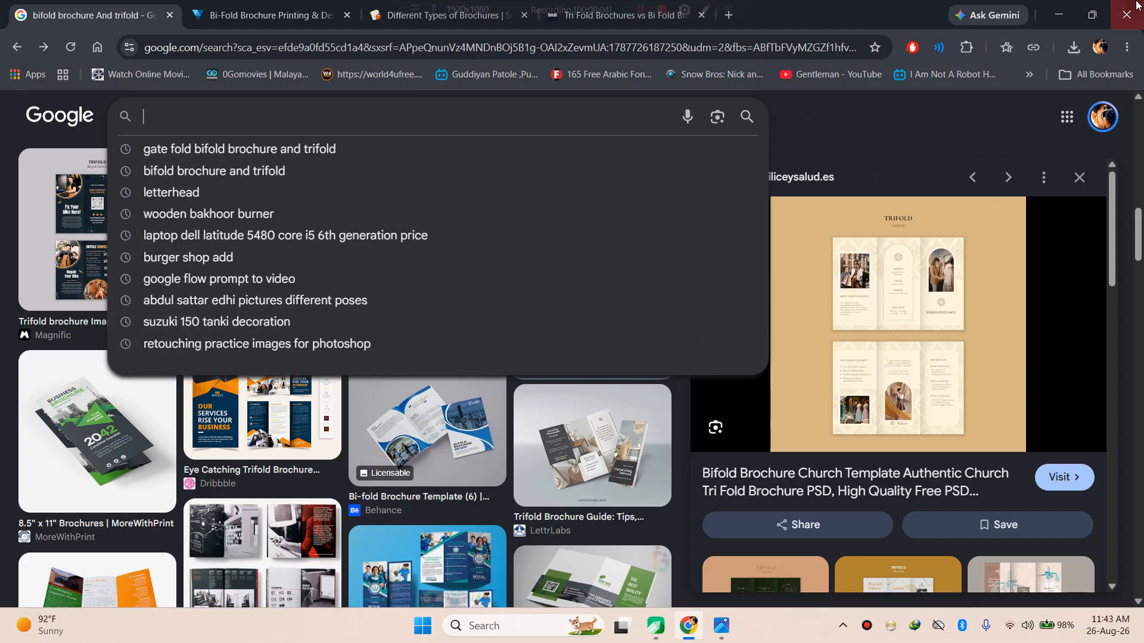
pyautogui.click(1058, 15)
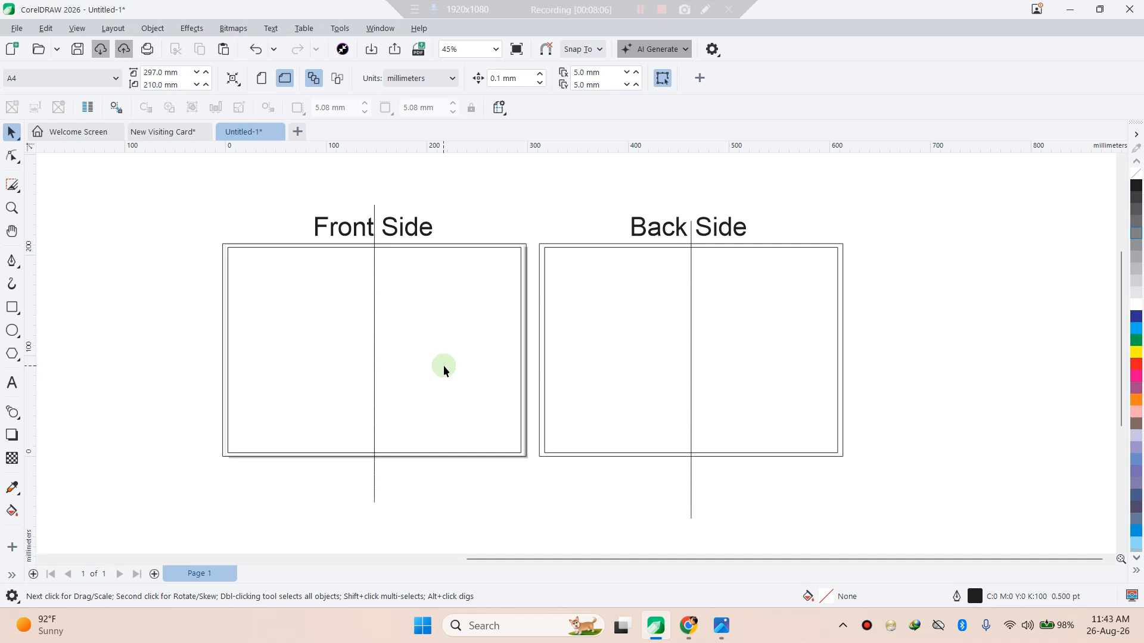
pyautogui.scroll(-1, 572, 324)
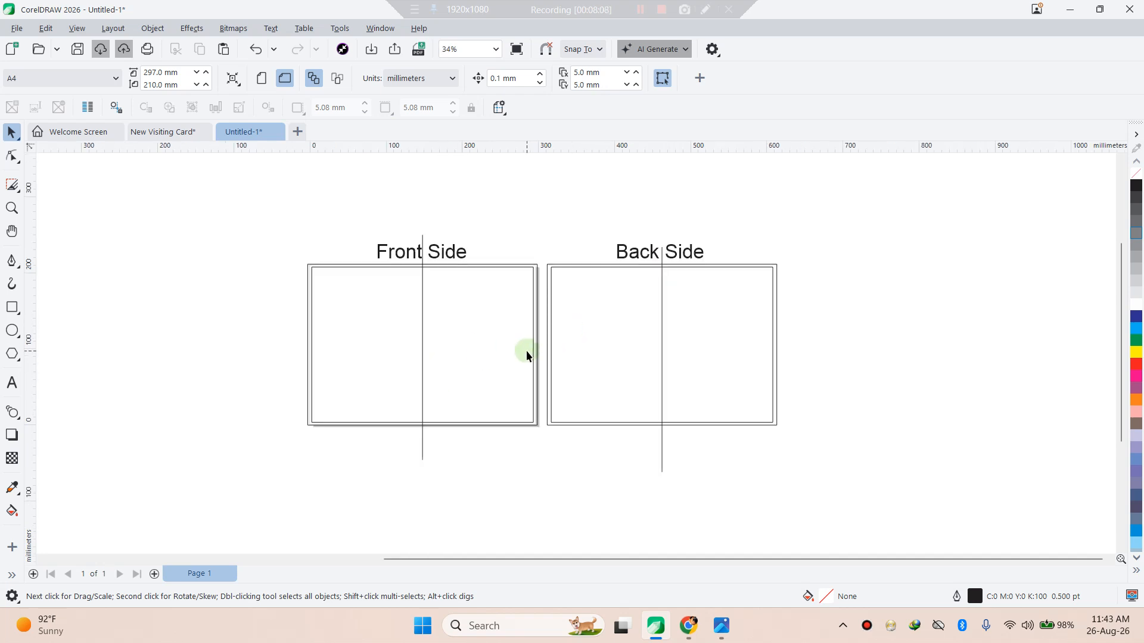
pyautogui.scroll(2, 527, 352)
# - Switch to Chrome, search Google Images for "5 star hotel" and browse the hotel pictures
pyautogui.moveTo(689, 633)
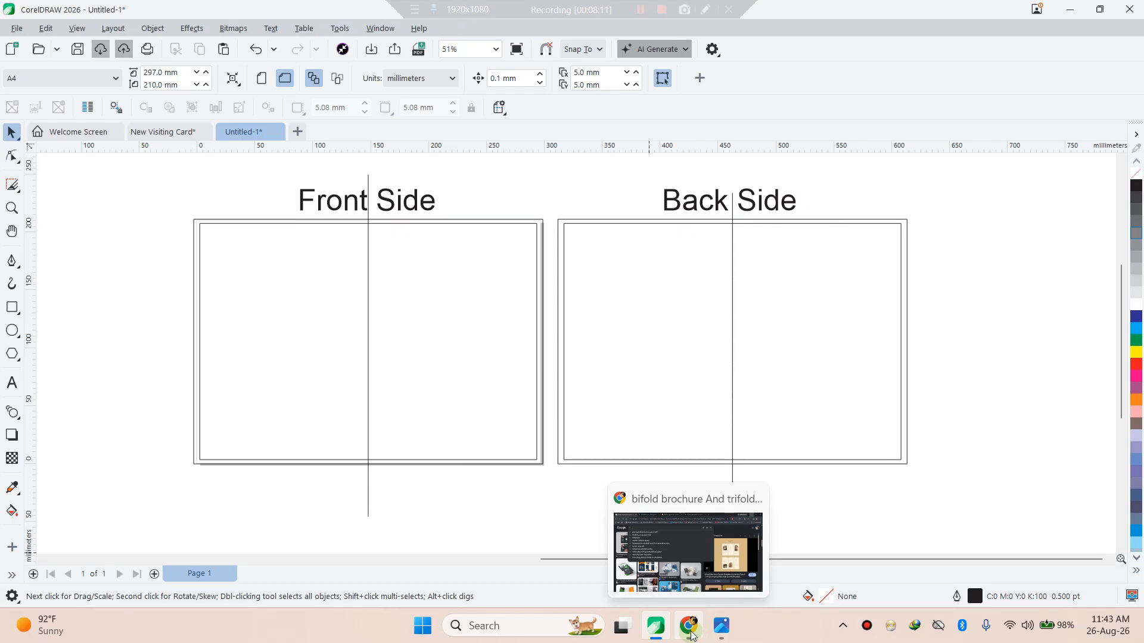
pyautogui.click(690, 631)
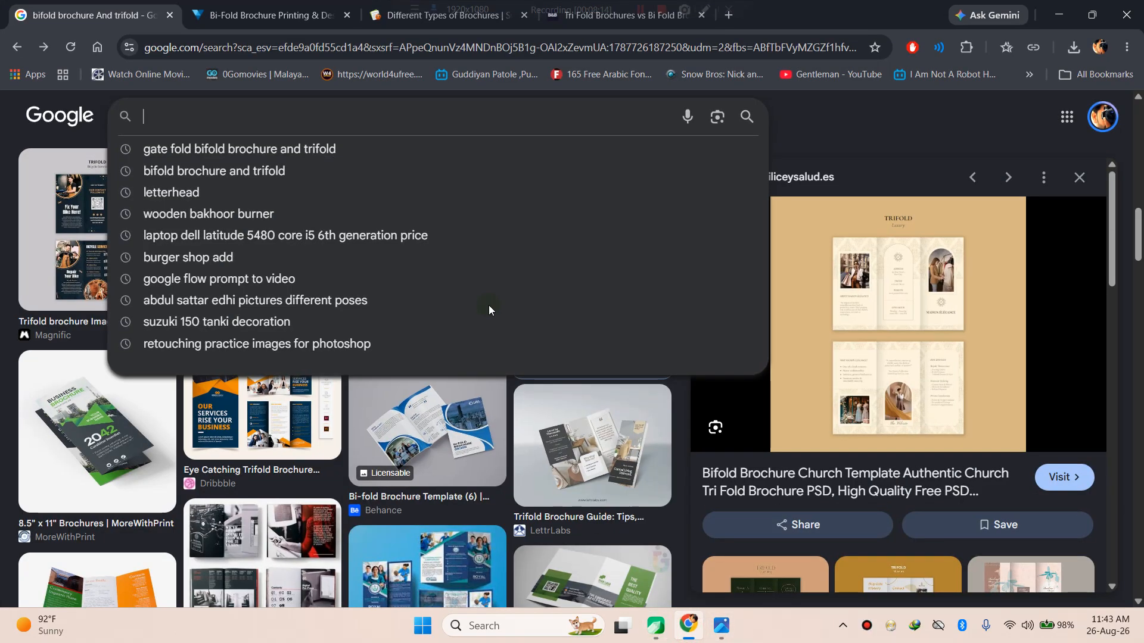
pyautogui.write('Res')
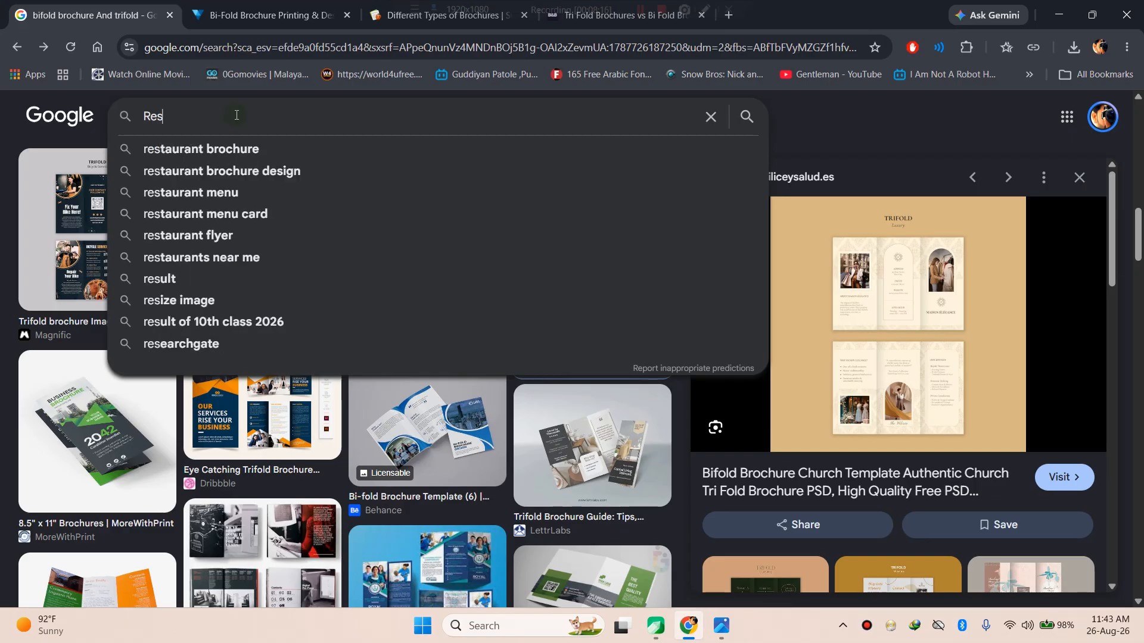
pyautogui.press('BackSpace')
pyautogui.press('BackSpace')
pyautogui.press('BackSpace')
pyautogui.write('5 sa')
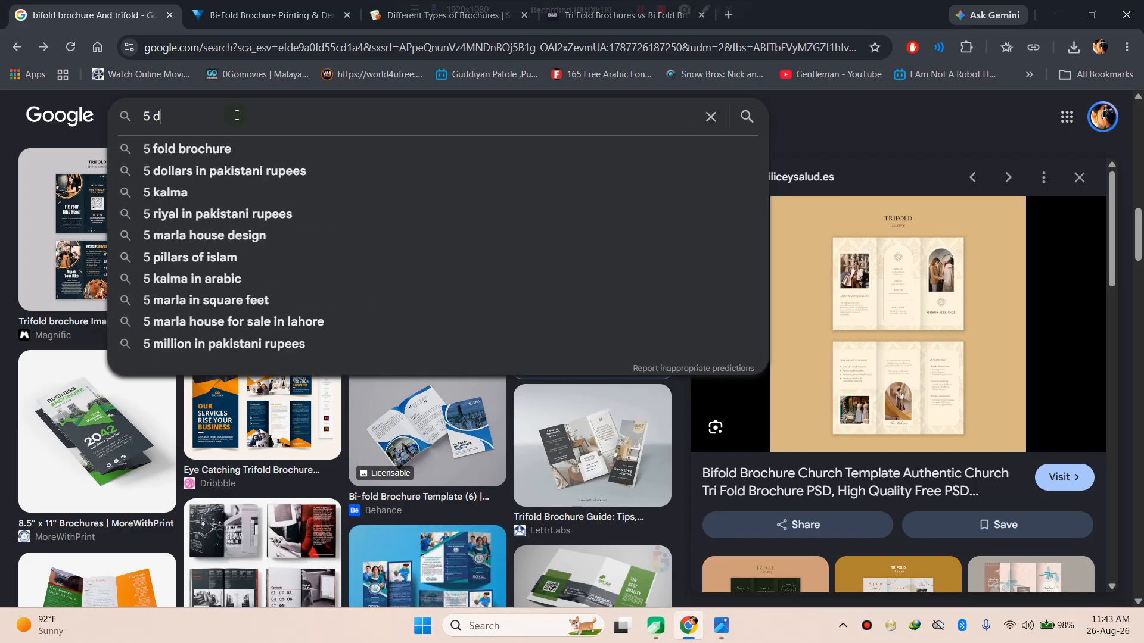
pyautogui.press('BackSpace')
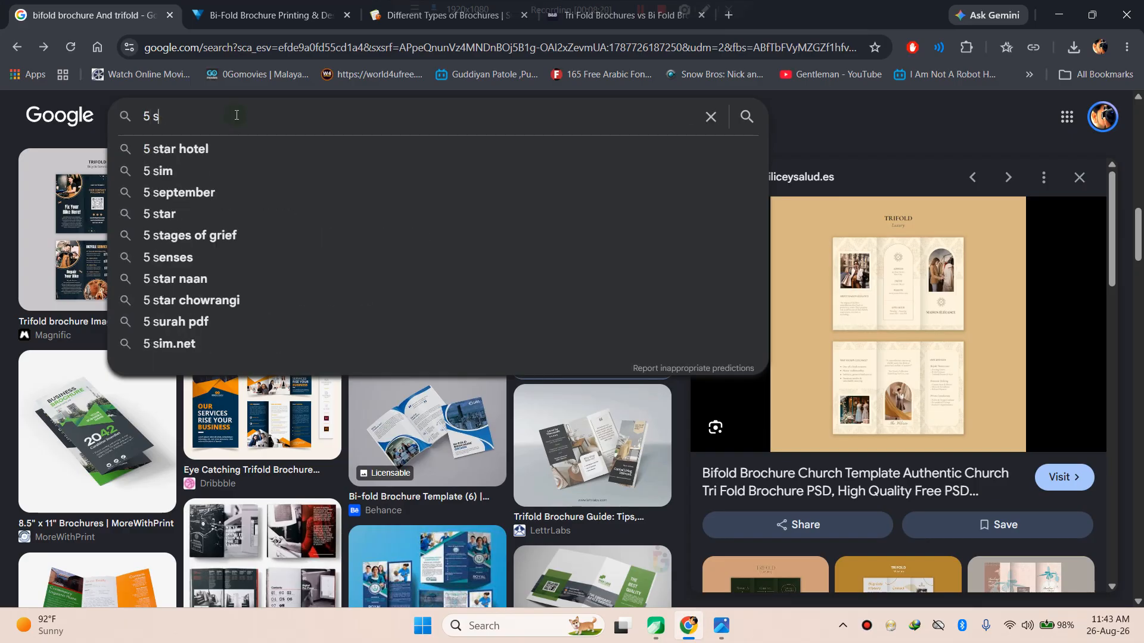
pyautogui.write('tar')
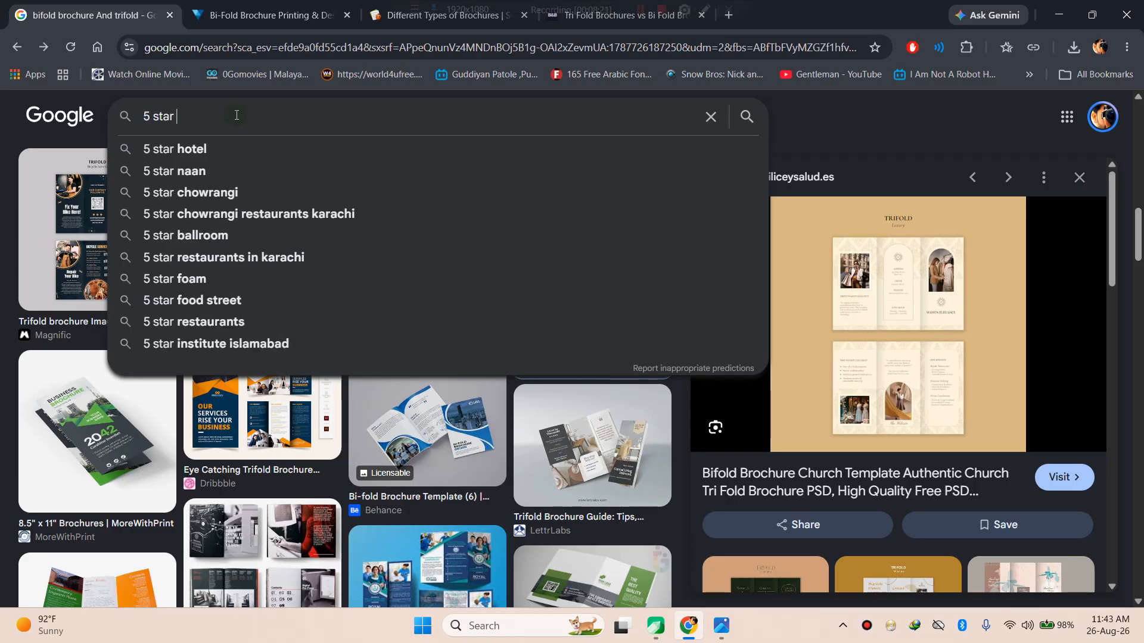
pyautogui.press('Down')
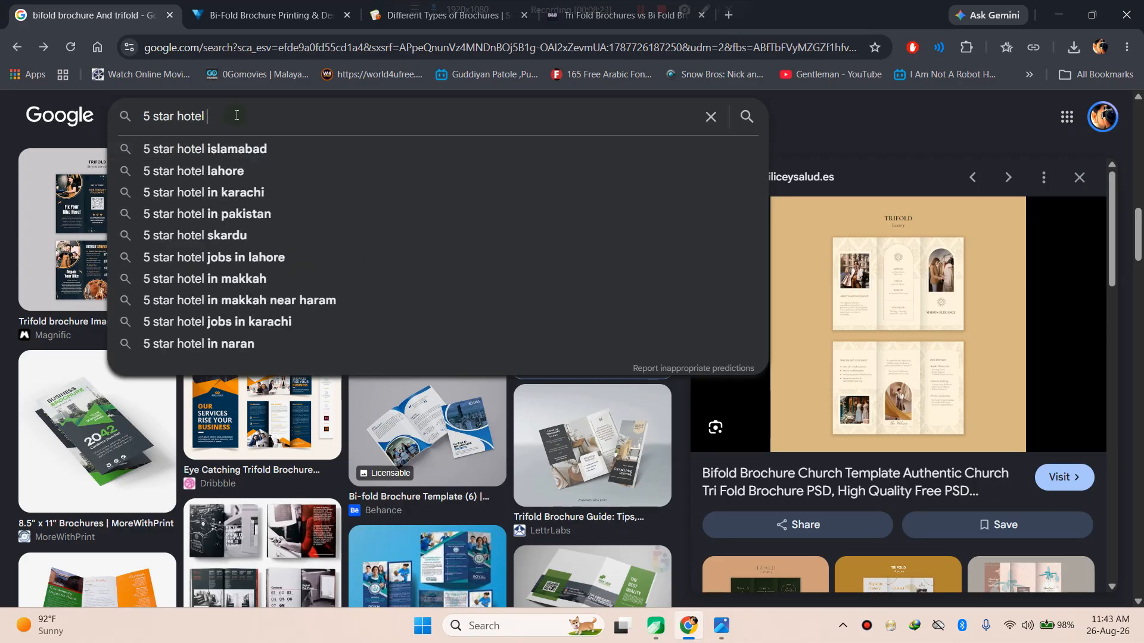
pyautogui.press('Return')
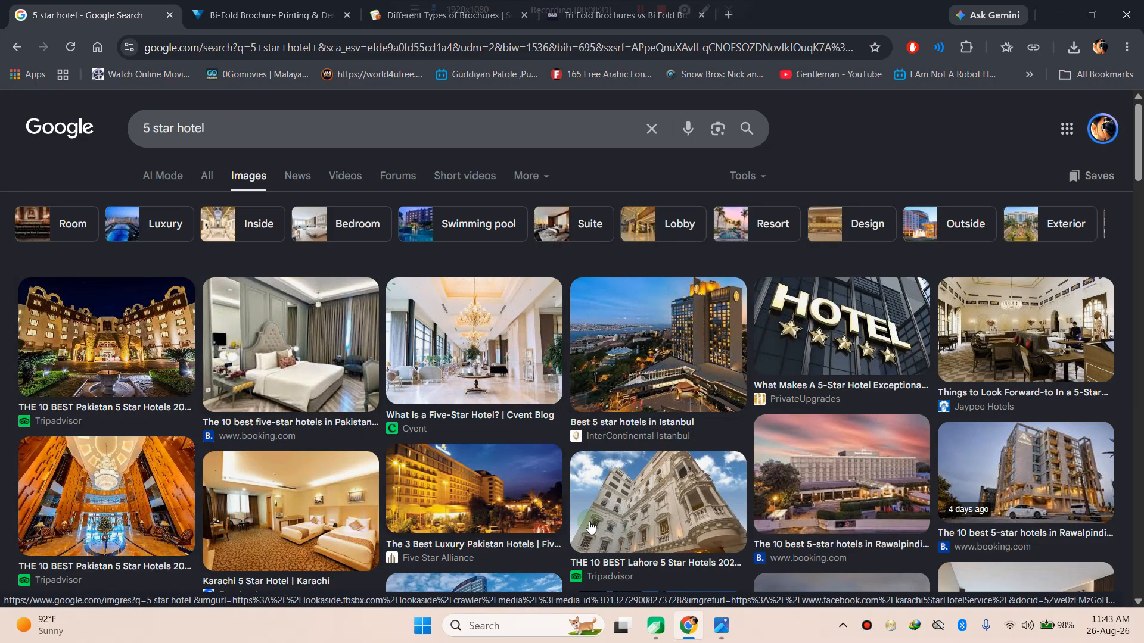
pyautogui.scroll(-3, 623, 496)
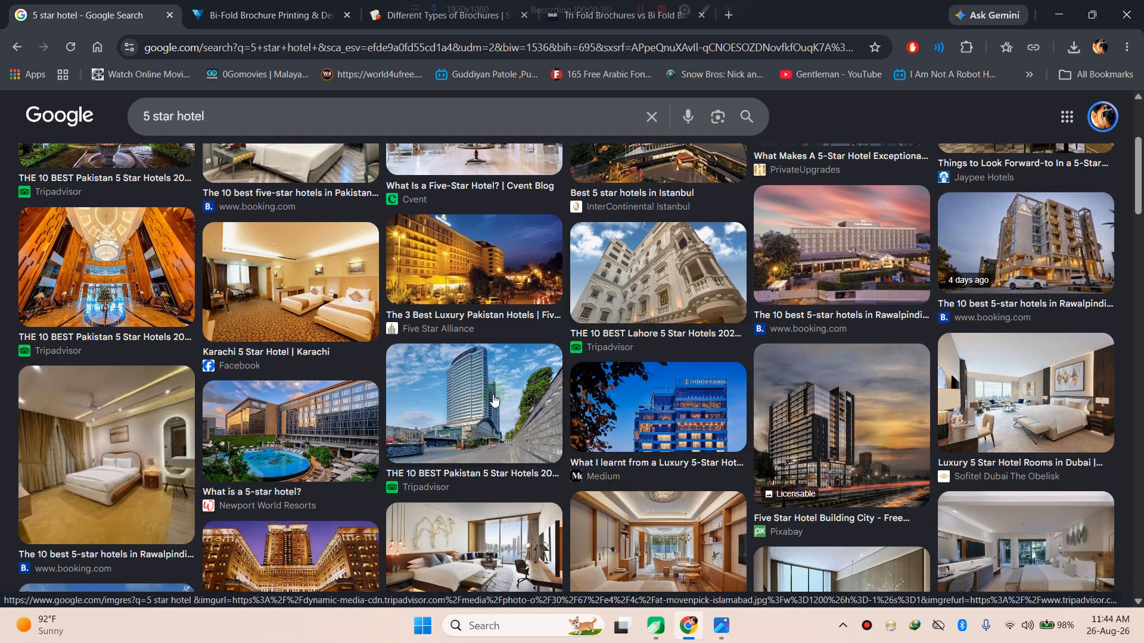
pyautogui.scroll(5, 493, 400)
# - Change the image search to "5 star restaurants" and look through the restaurant pictures
pyautogui.moveTo(222, 128); pyautogui.dragTo(179, 129)
pyautogui.write('re')
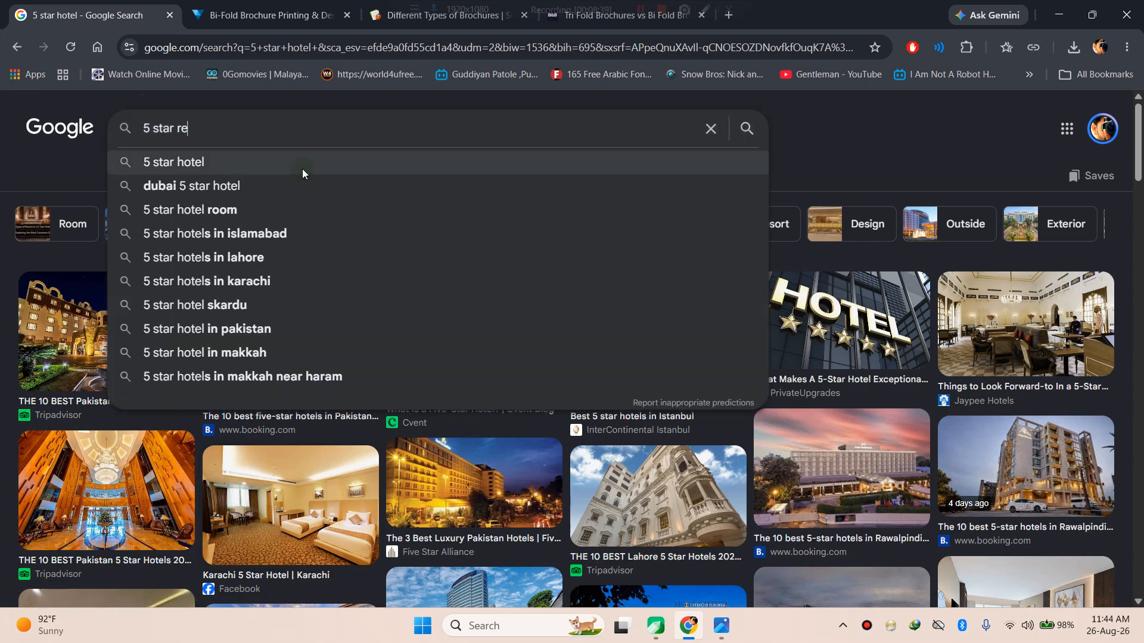
pyautogui.write('sturen')
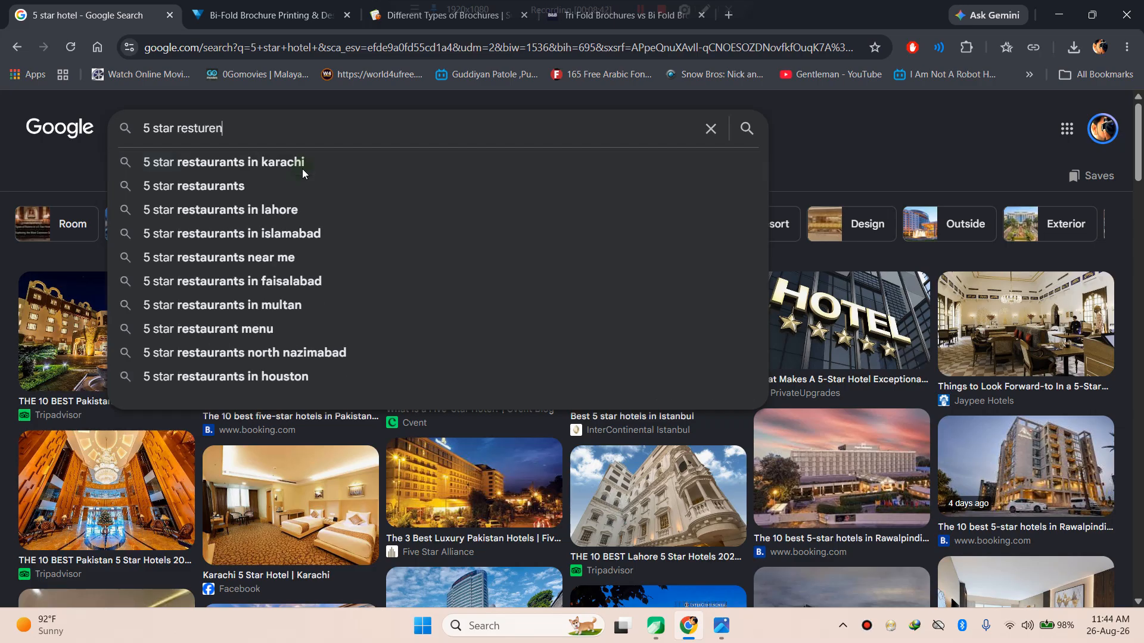
pyautogui.write('ts')
pyautogui.press('Return')
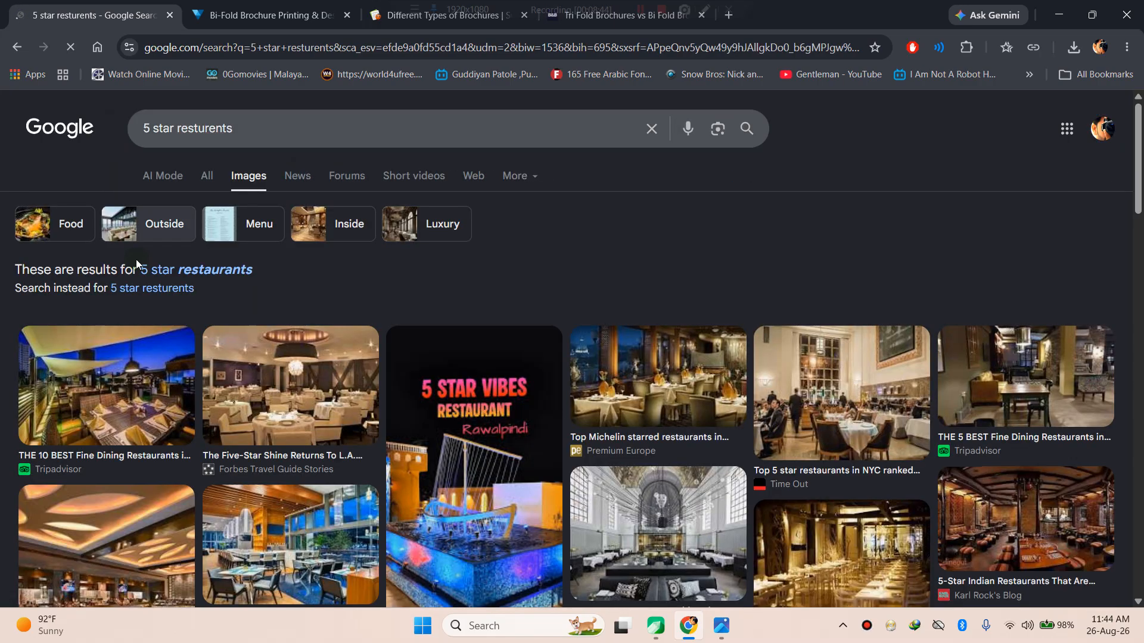
pyautogui.click(218, 269)
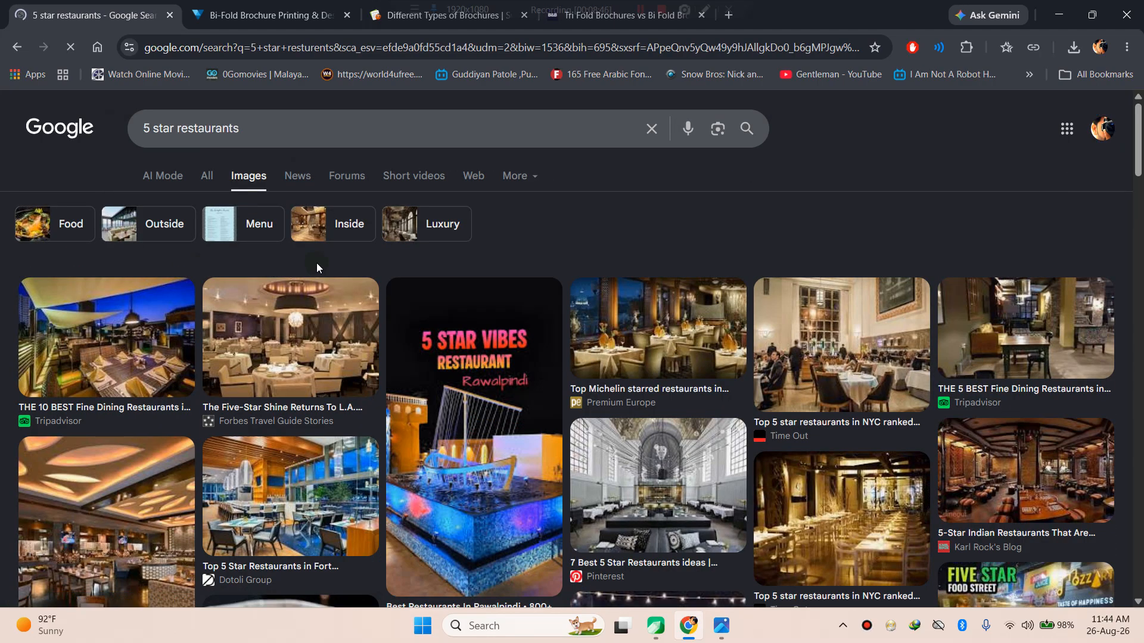
pyautogui.scroll(-4, 449, 427)
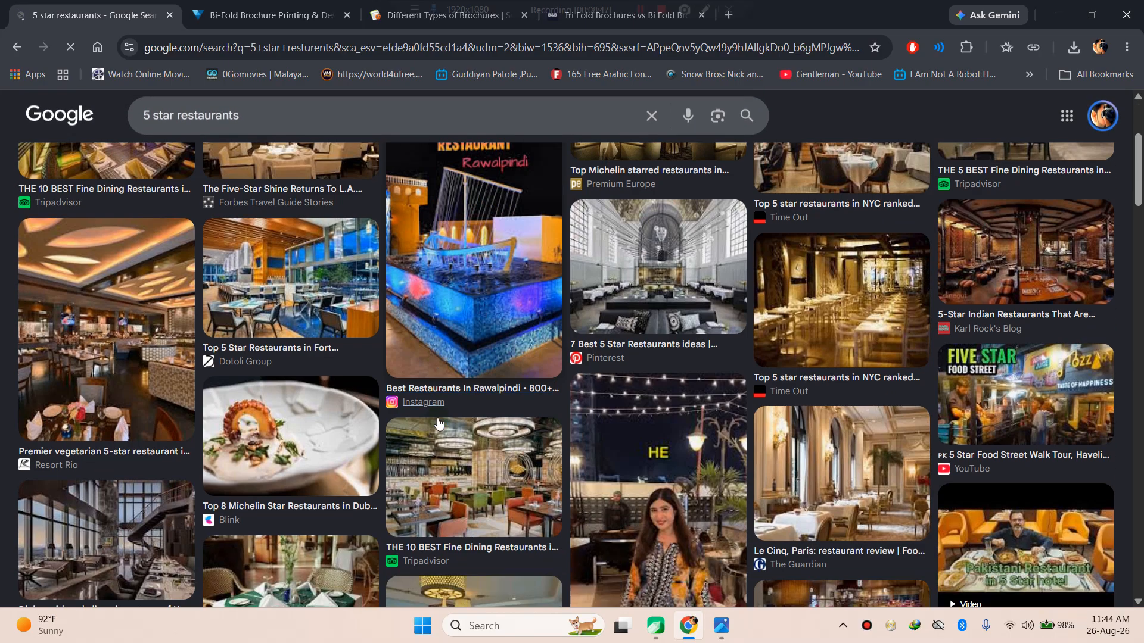
pyautogui.scroll(5, 357, 298)
# - Narrow the image search to "5 star restaurants in Forest"
pyautogui.click(326, 129)
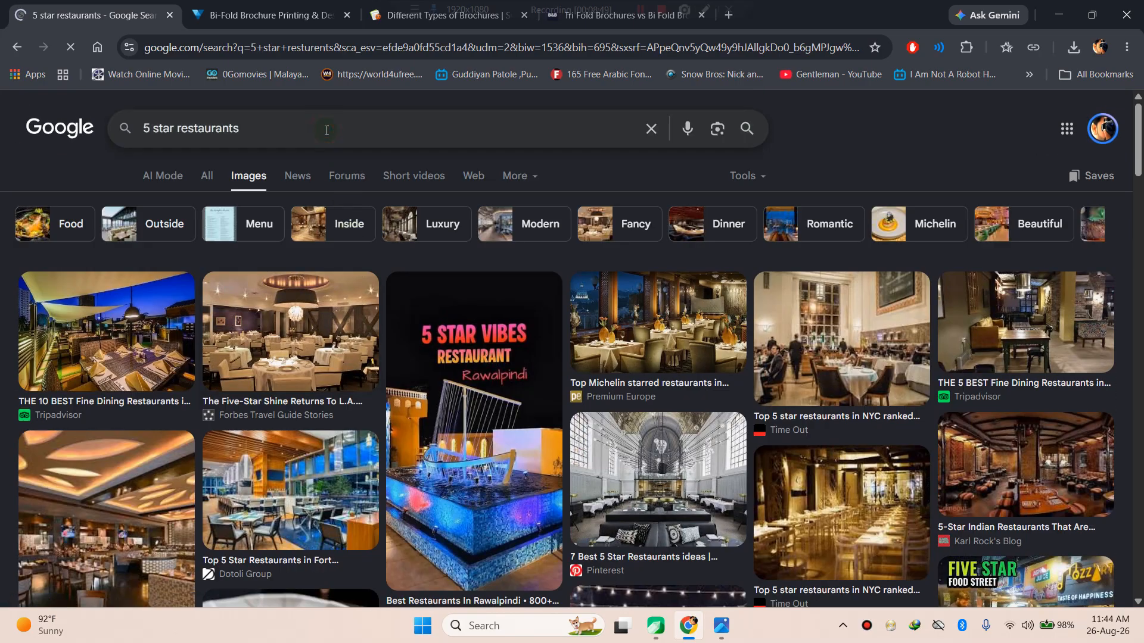
pyautogui.write('in Fo')
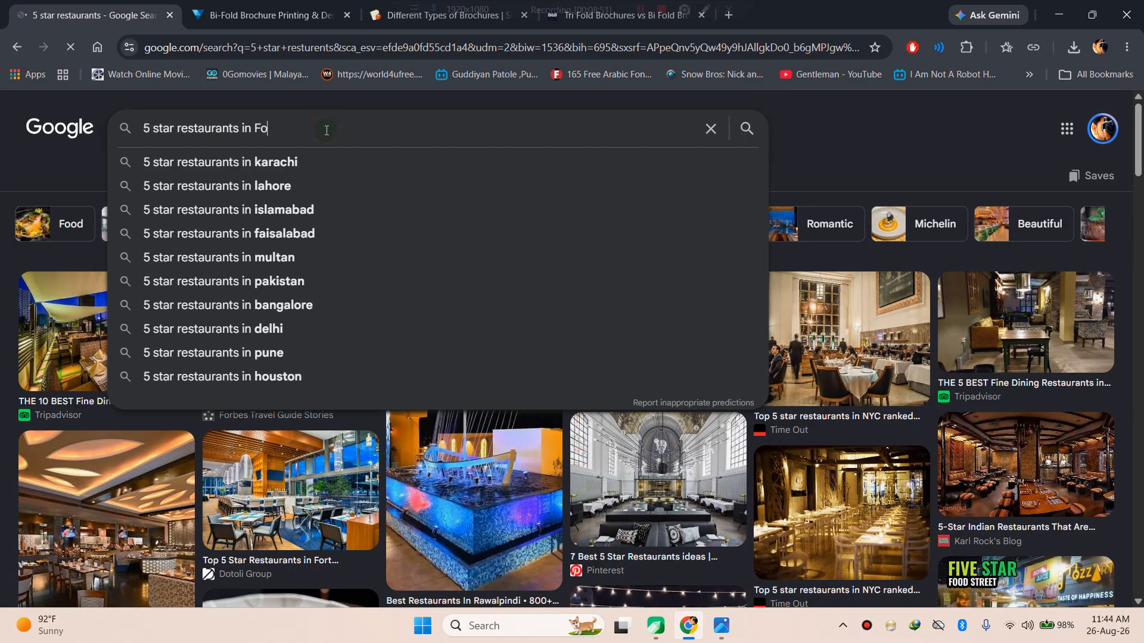
pyautogui.write('rest')
pyautogui.press('Return')
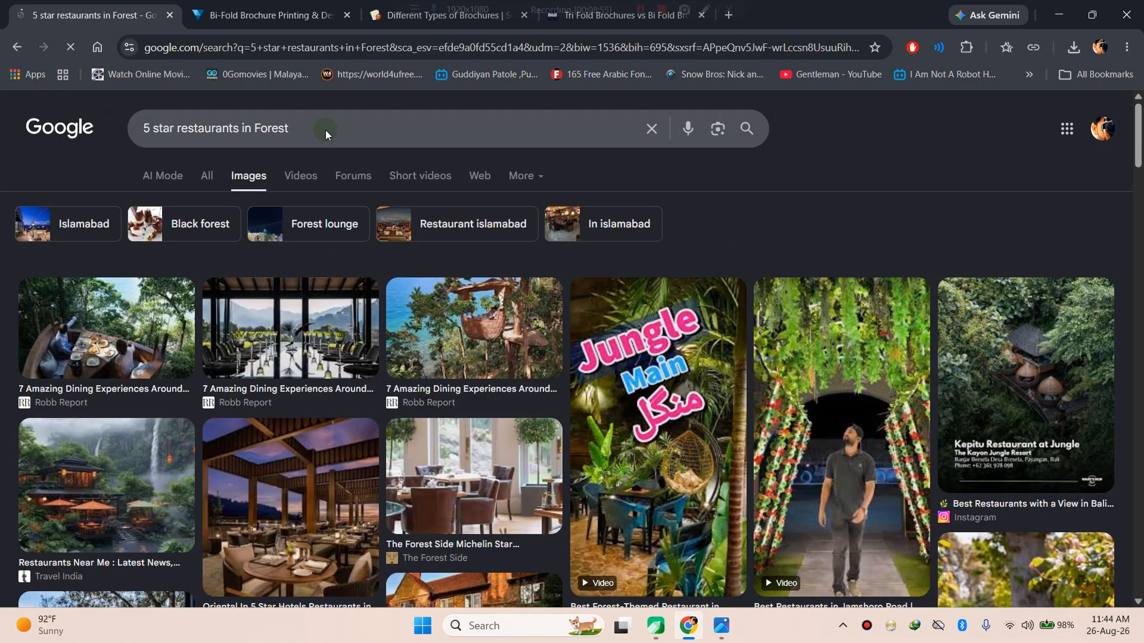
# - Open the Travel India picture of a forest restaurant by a waterfall in a new tab, and return to CorelDRAW
pyautogui.rightClick(108, 485)
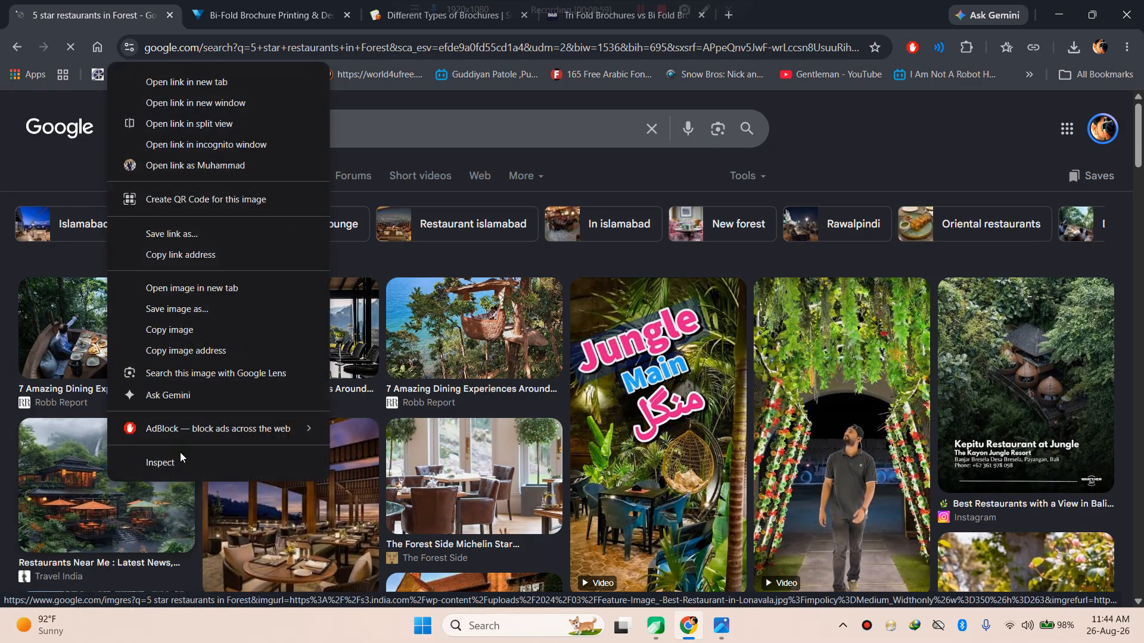
pyautogui.click(263, 79)
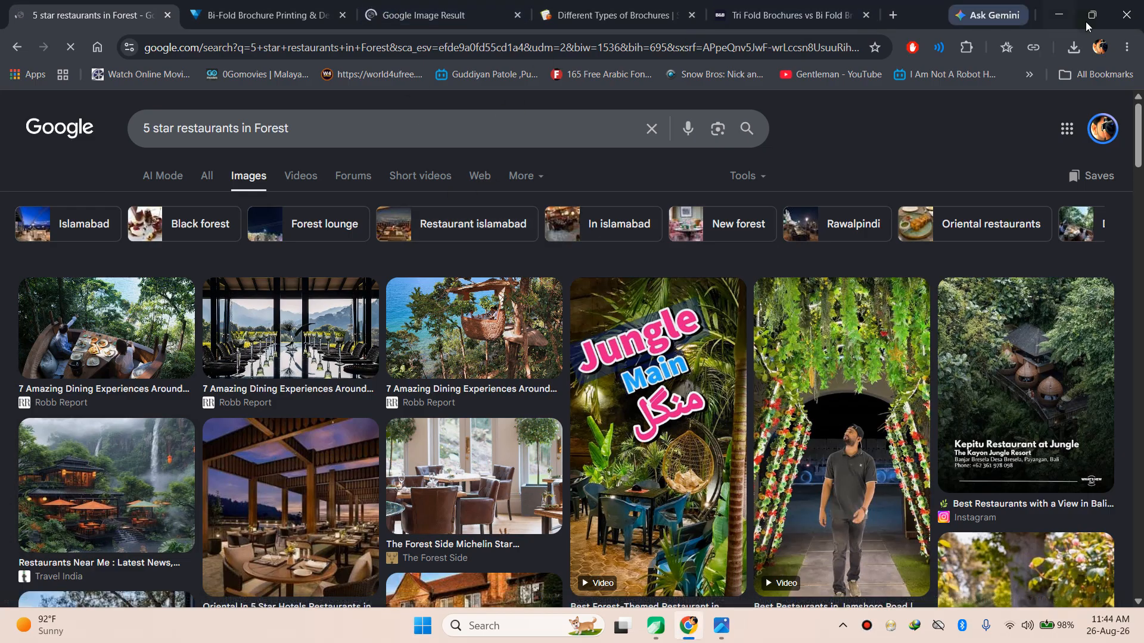
pyautogui.click(1057, 14)
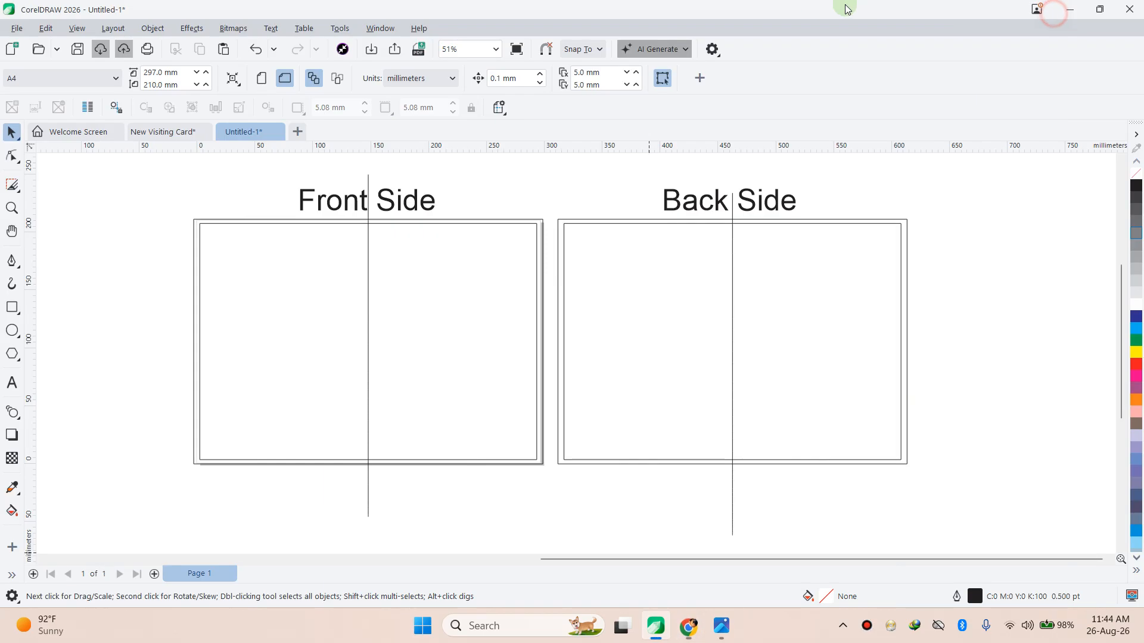
pyautogui.click(1070, 9)
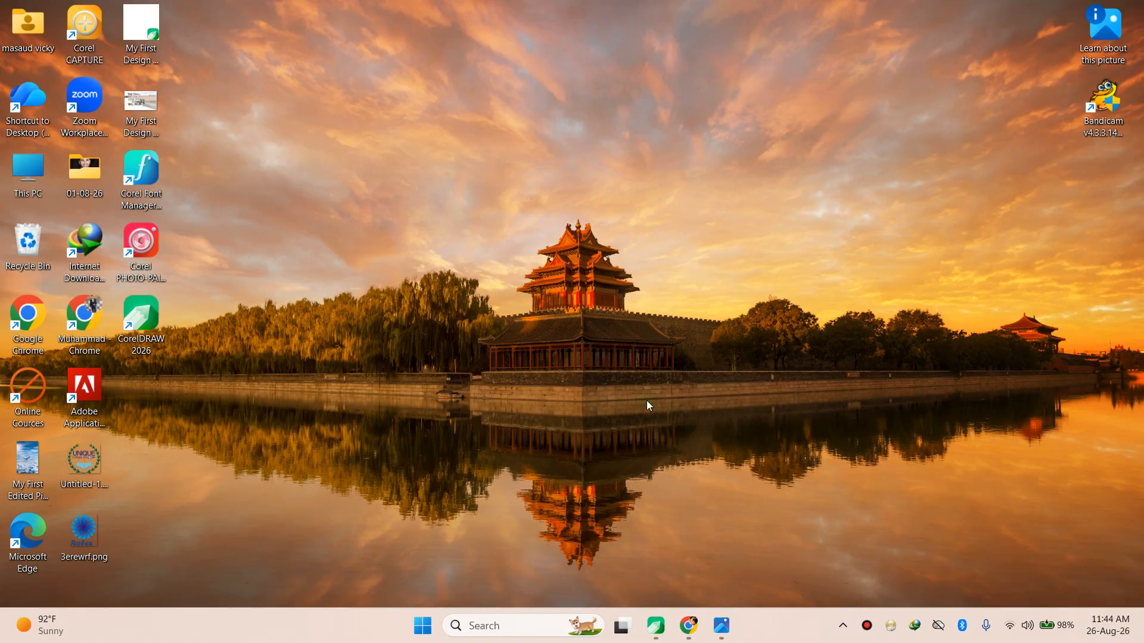
pyautogui.click(867, 627)
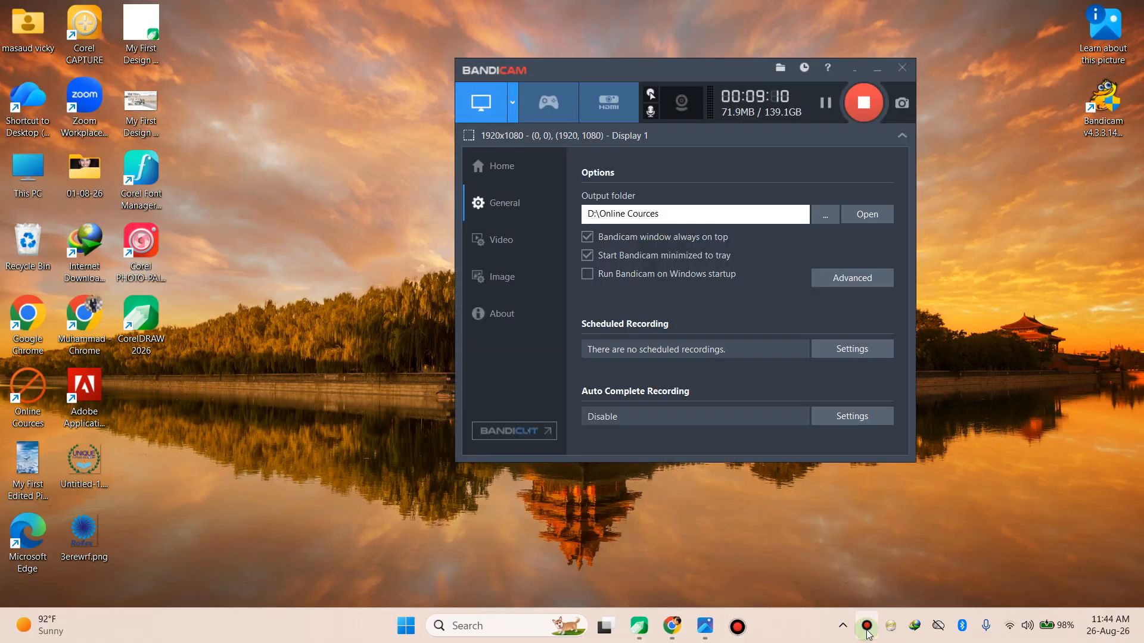
pyautogui.click(483, 108)
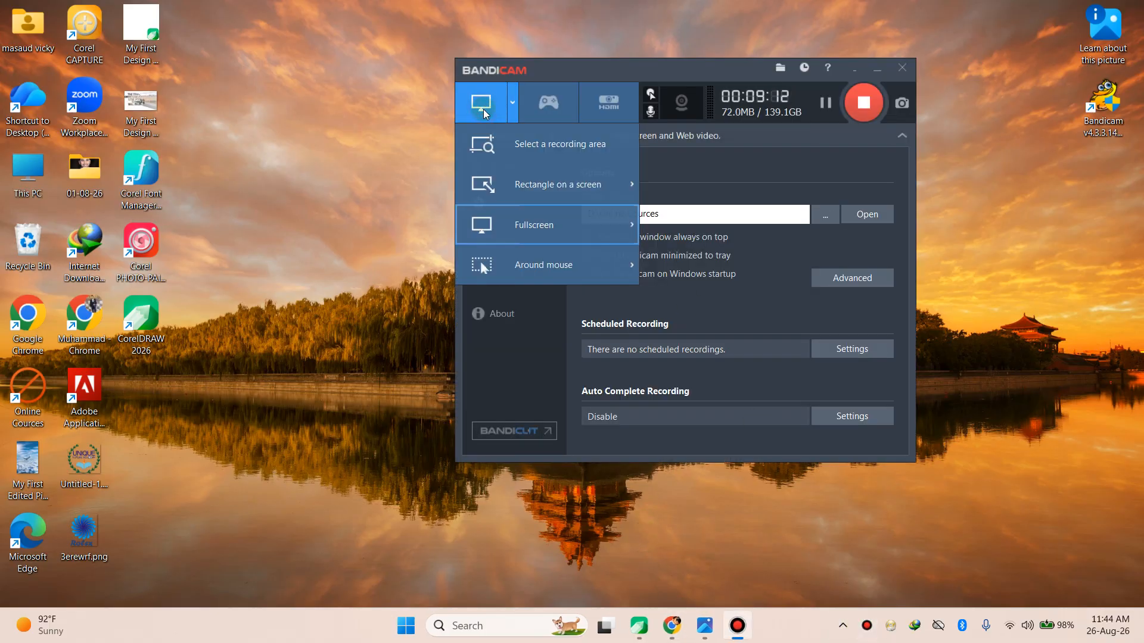
pyautogui.click(548, 226)
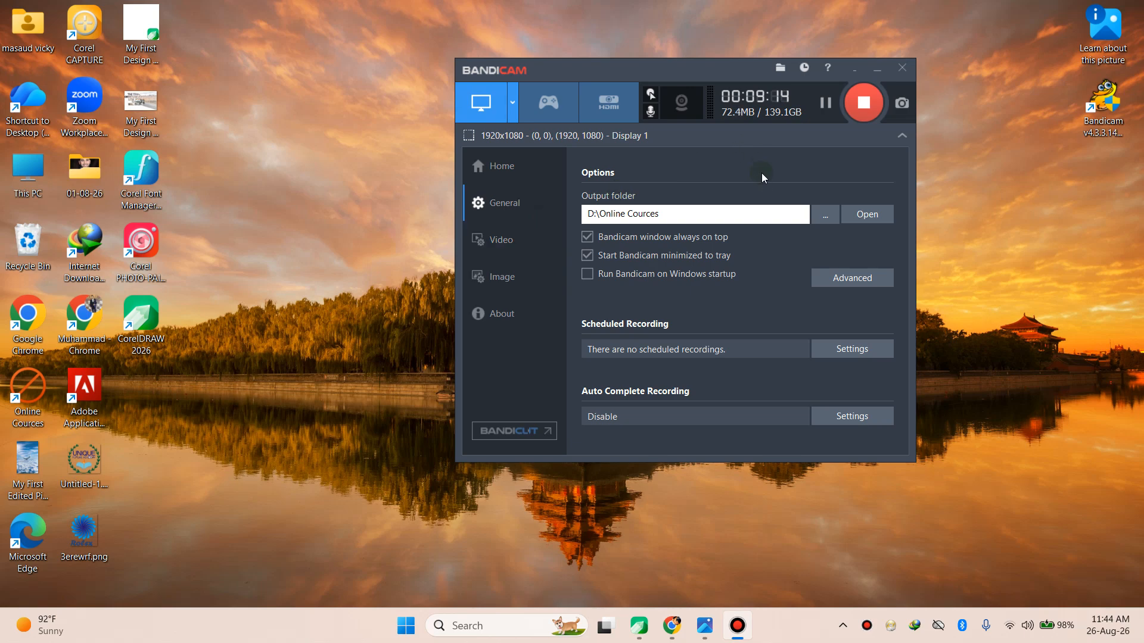
pyautogui.click(853, 71)
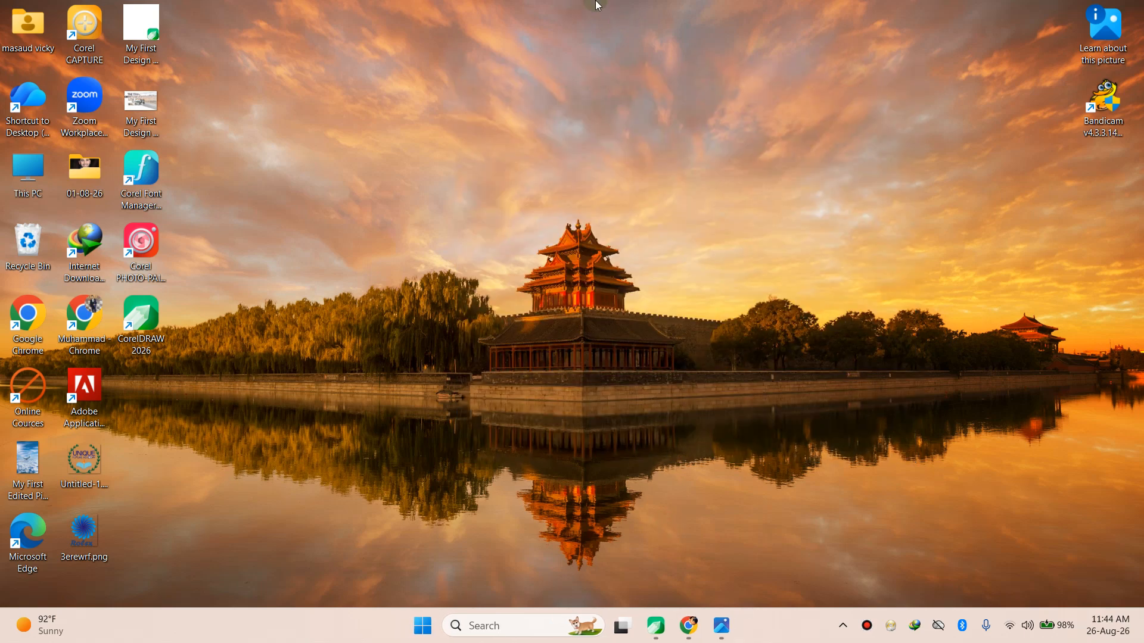
pyautogui.moveTo(591, 5)
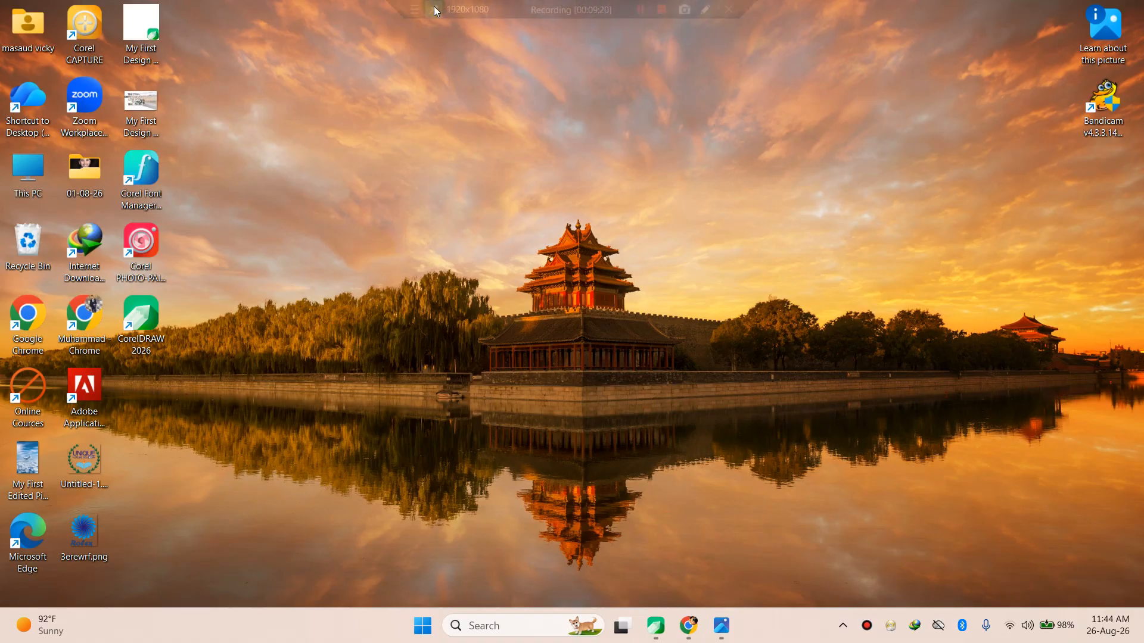
pyautogui.click(719, 629)
pyautogui.click(1133, 8)
# - Switch to Chrome and open the source page of the Travel India forest restaurant picture
pyautogui.click(707, 626)
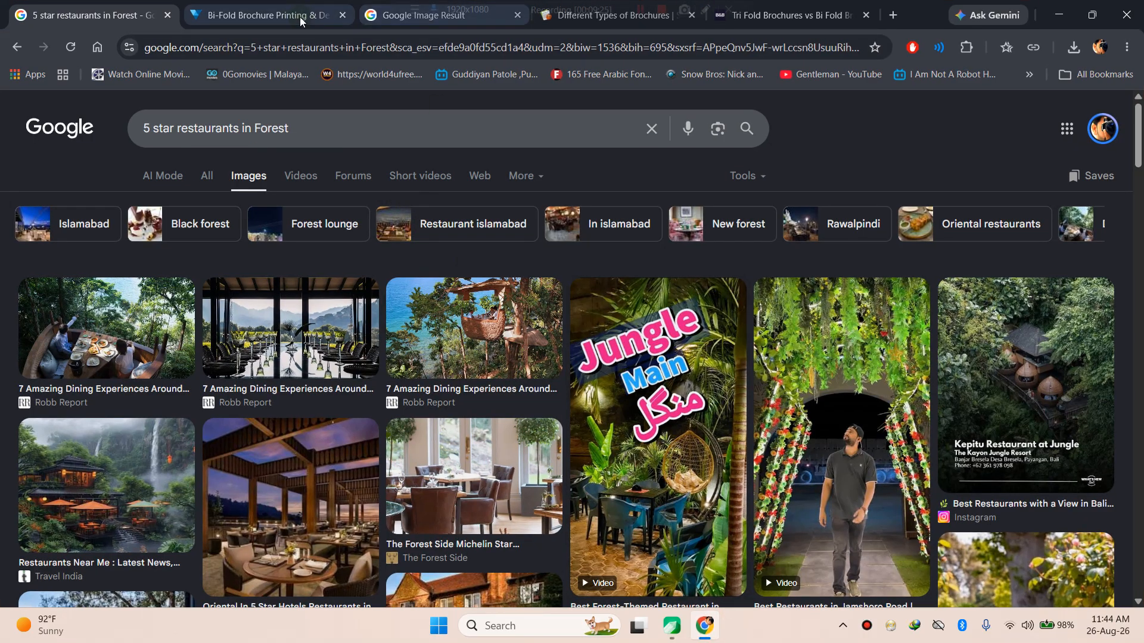
pyautogui.click(265, 14)
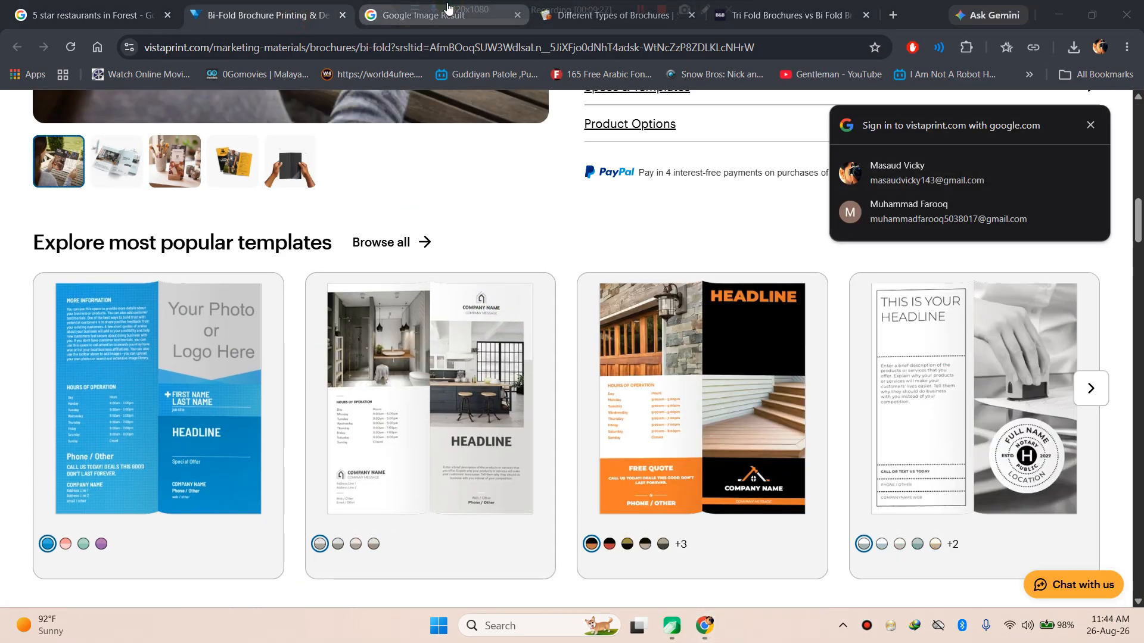
pyautogui.click(388, 17)
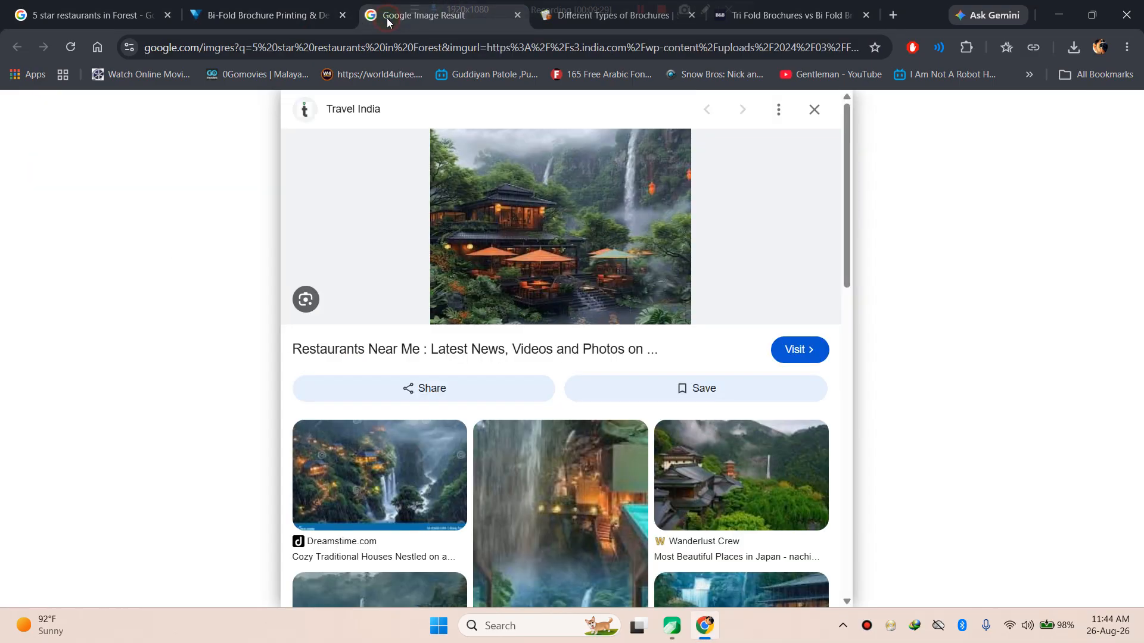
pyautogui.rightClick(546, 201)
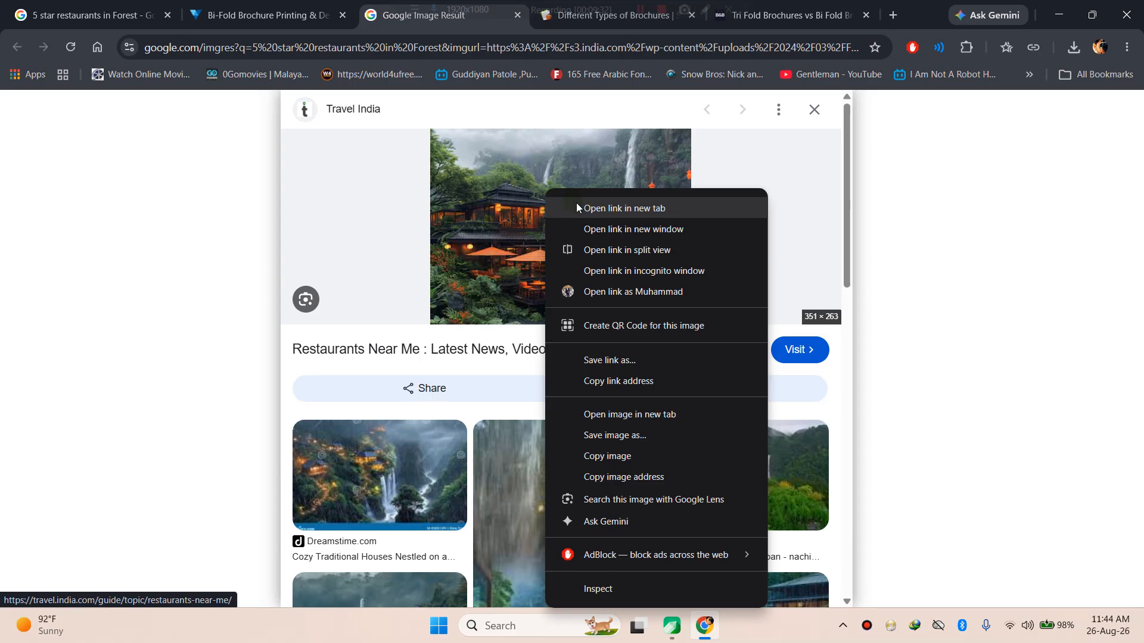
pyautogui.click(805, 353)
pyautogui.click(805, 353)
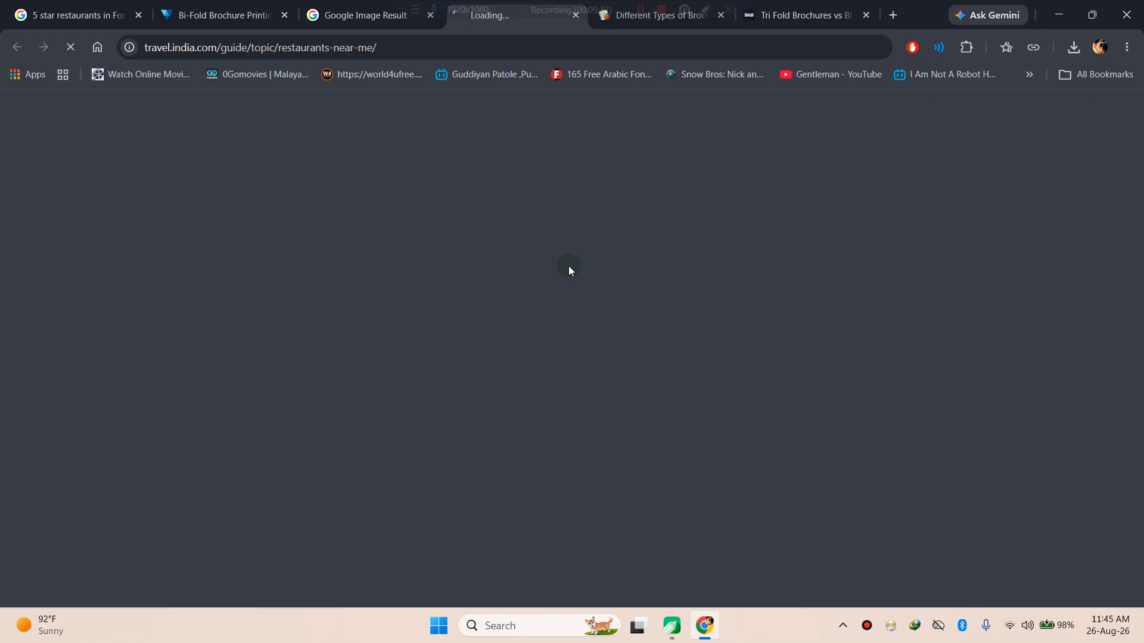
# - Open the related StockCake picture of the tropical waterfall houses in its own tab from the Google image result
pyautogui.click(319, 20)
pyautogui.scroll(-6, 580, 416)
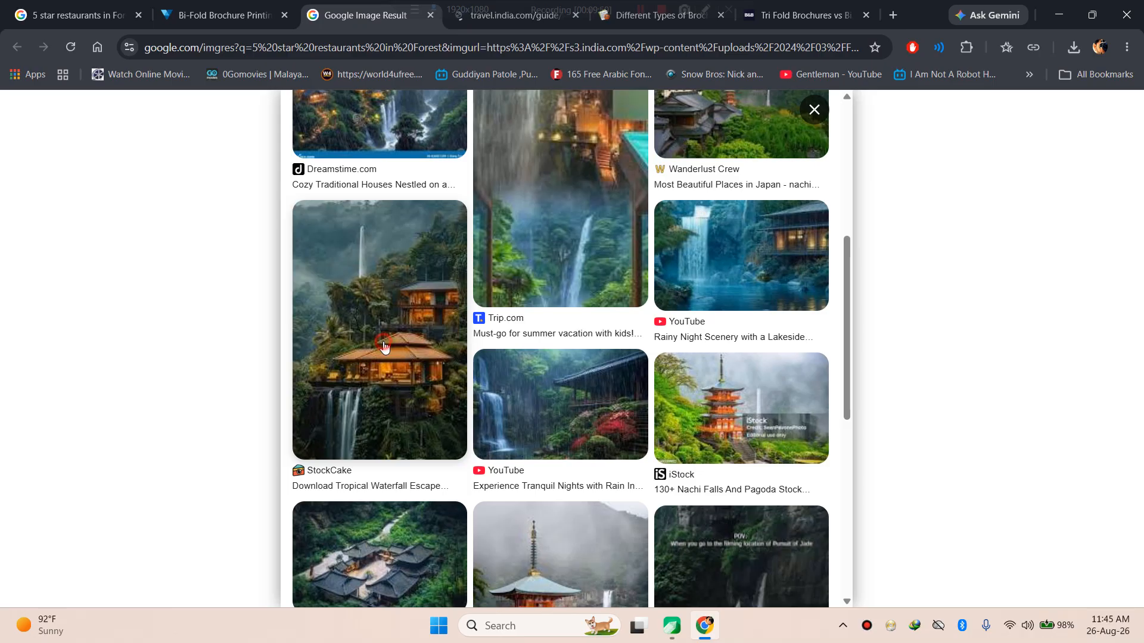
pyautogui.rightClick(377, 309)
pyautogui.click(408, 322)
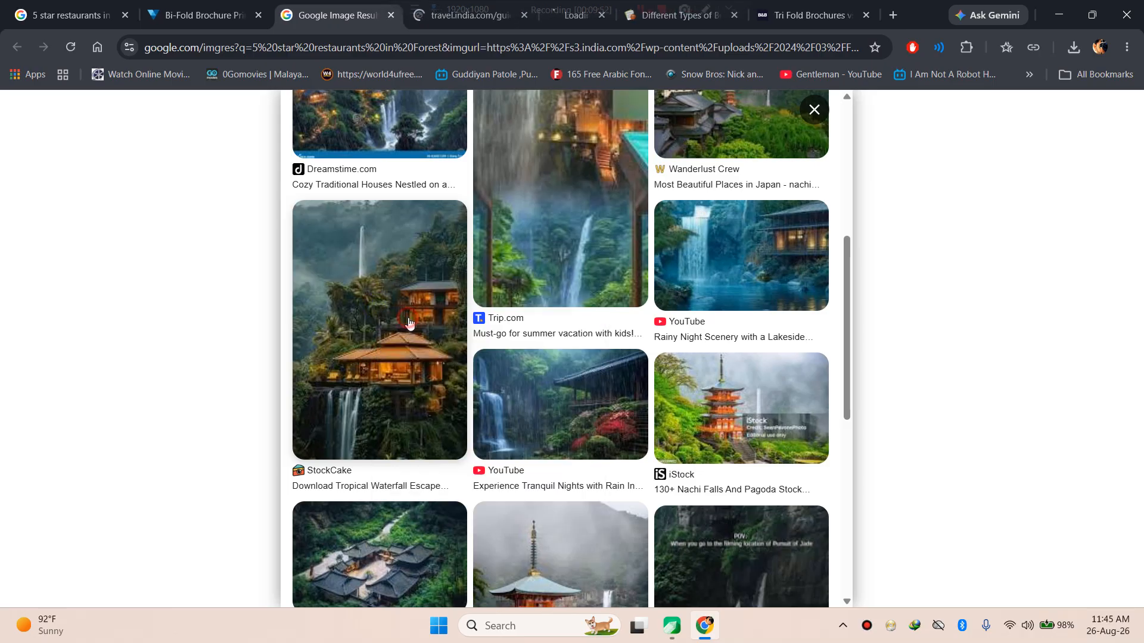
pyautogui.click(542, 20)
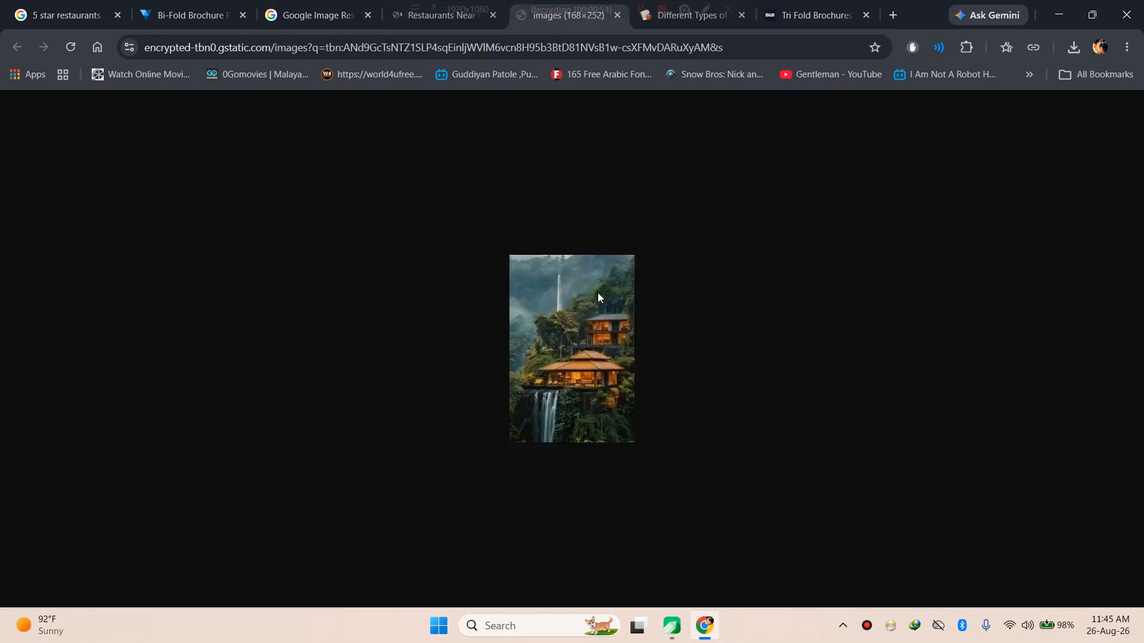
# - Copy the waterfall house picture and paste it into the brochure document in CorelDRAW
pyautogui.rightClick(566, 313)
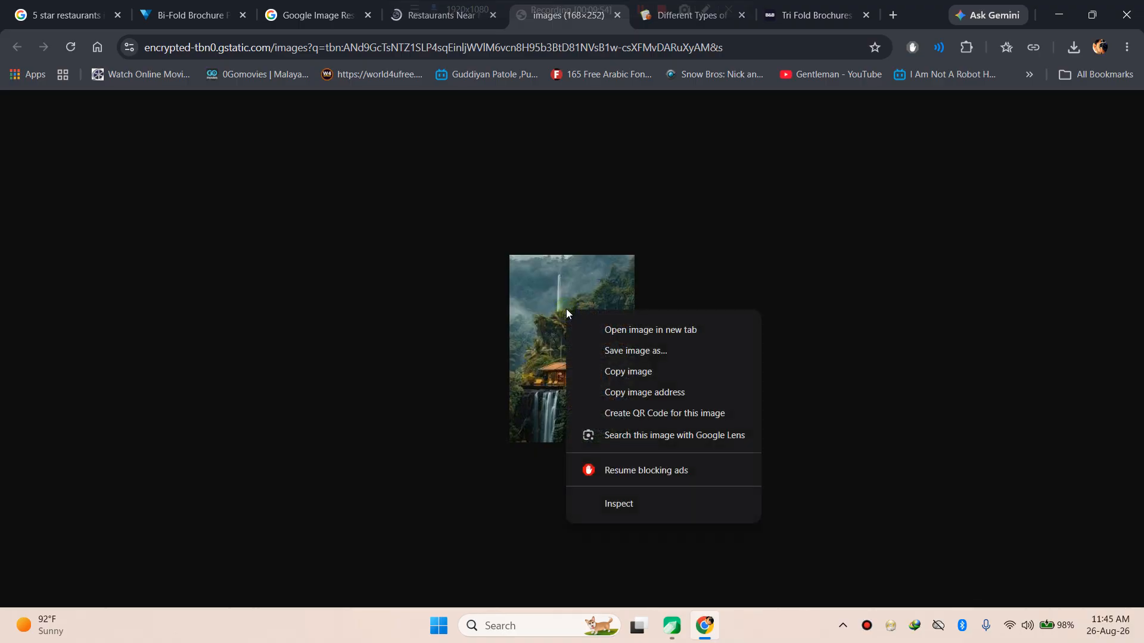
pyautogui.click(607, 369)
pyautogui.click(671, 625)
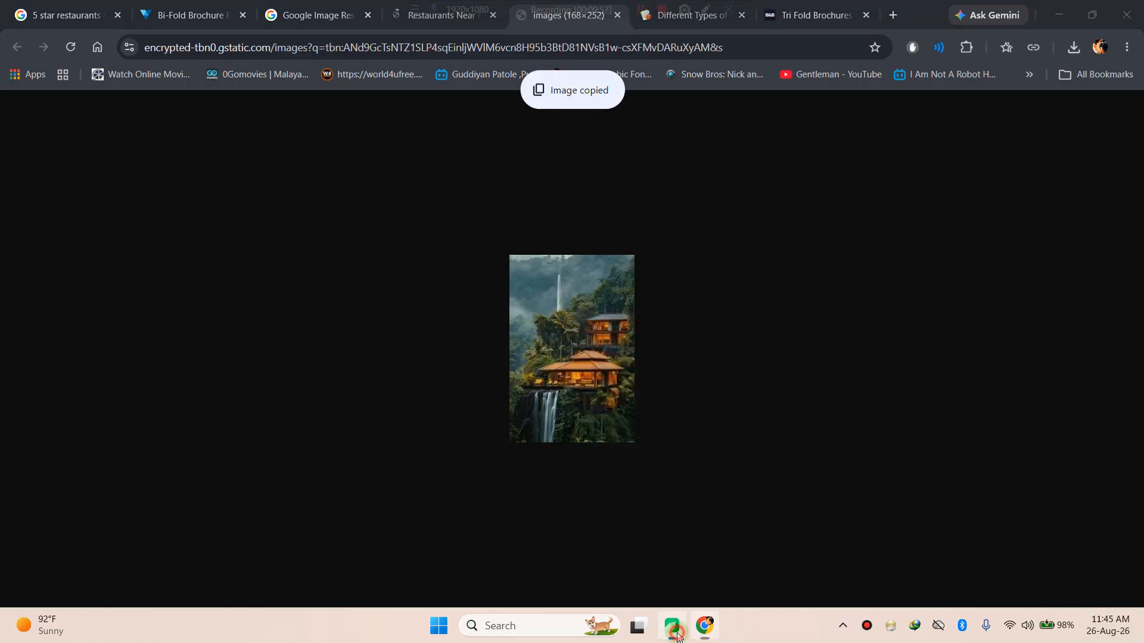
pyautogui.click(296, 368)
pyautogui.hotkey('ctrl', 'v')
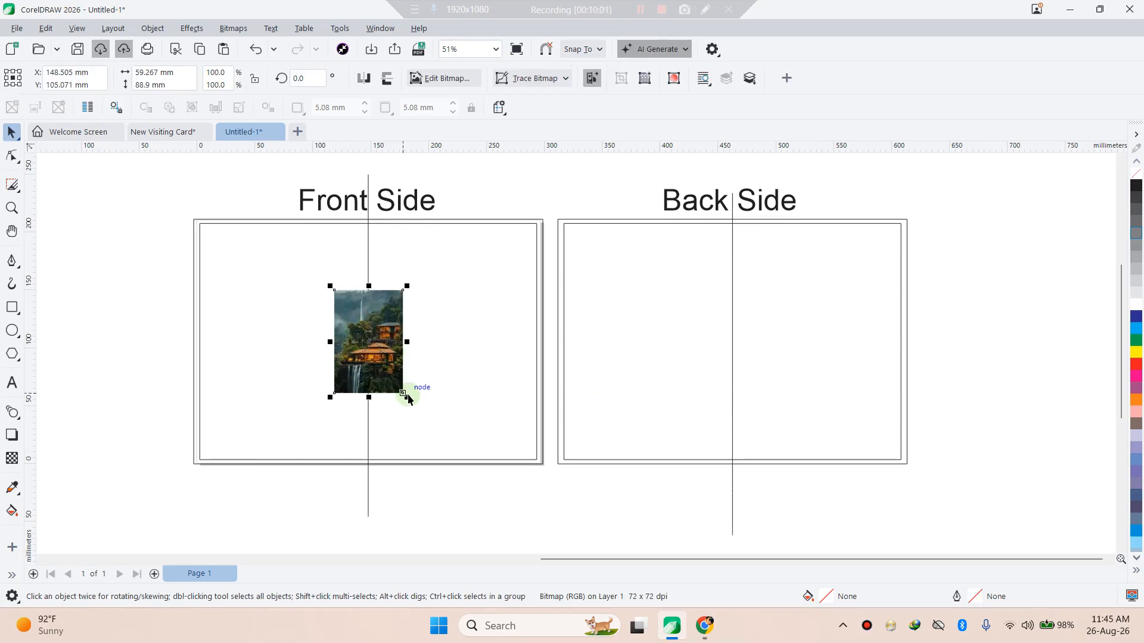
# - Enlarge the pasted picture to about 150 × 225 mm and PowerClip it inside the front side's inner rectangle
pyautogui.moveTo(407, 397); pyautogui.dragTo(511, 522)
pyautogui.moveTo(451, 419); pyautogui.dragTo(334, 411)
pyautogui.rightClick(335, 411)
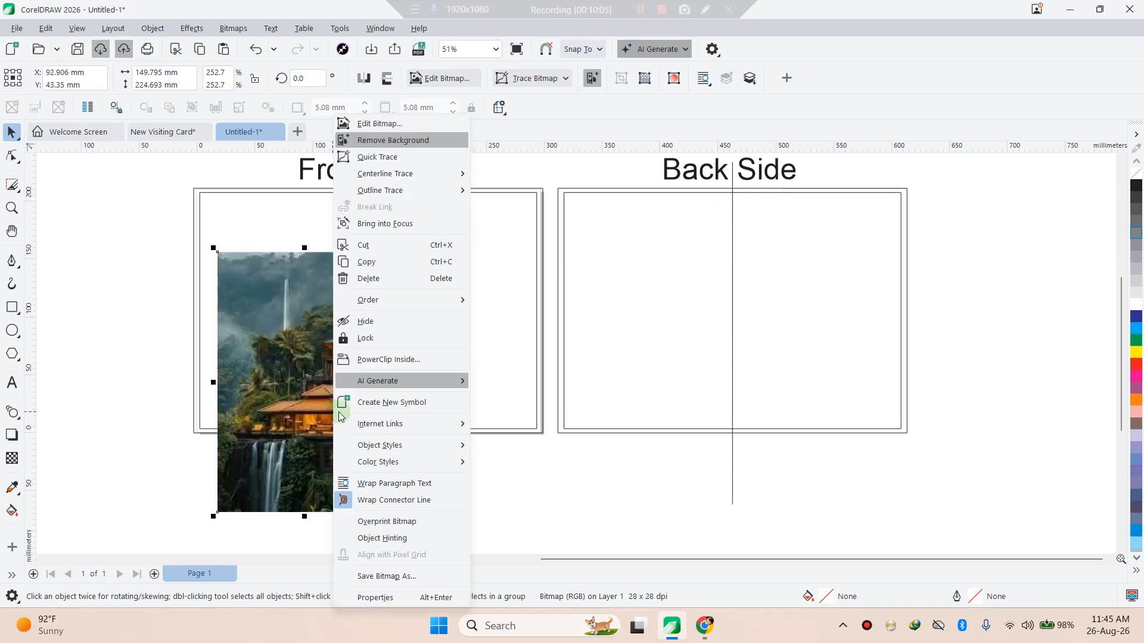
pyautogui.click(393, 360)
pyautogui.click(464, 319)
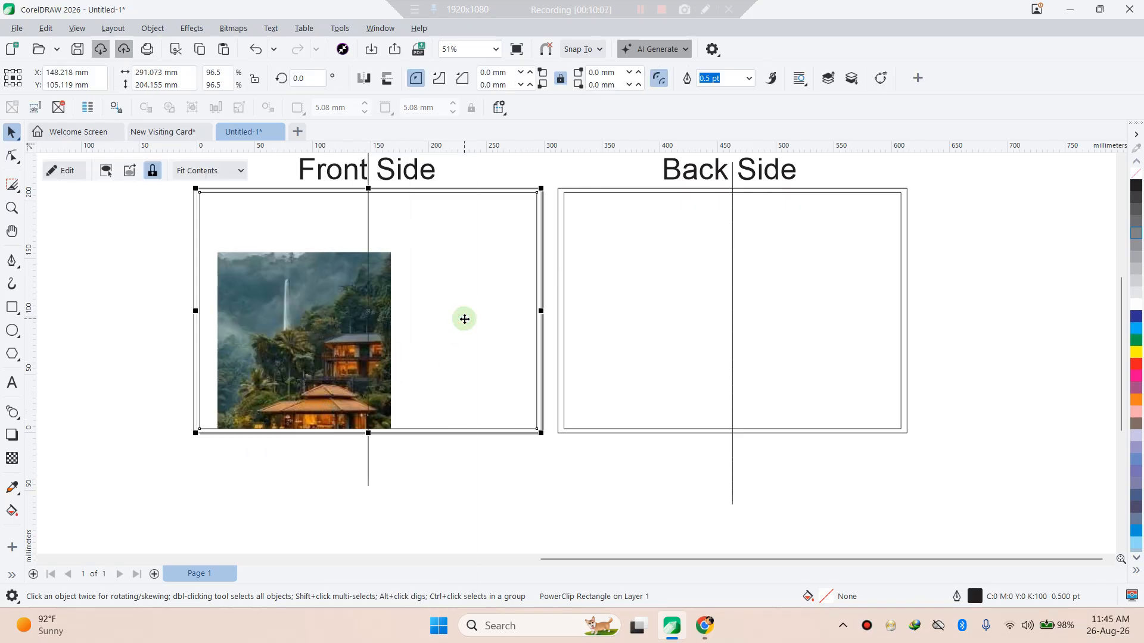
# - Move the picture inside the PowerClip frame so it fills the front side's right half, and finish editing the contents
pyautogui.doubleClick(307, 330)
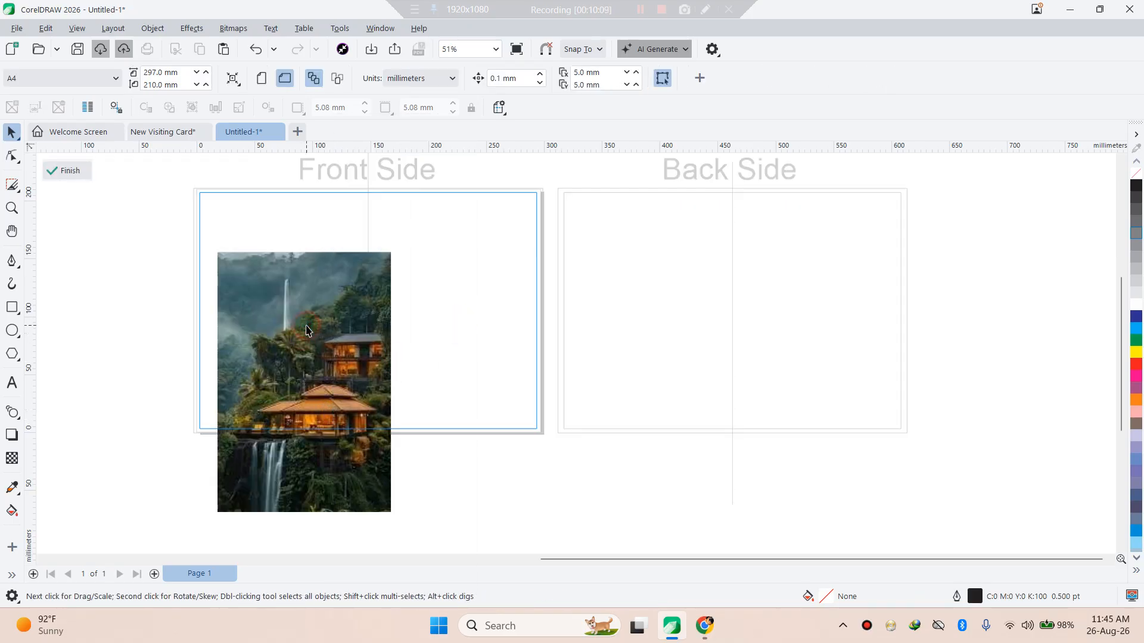
pyautogui.moveTo(319, 318); pyautogui.dragTo(441, 284)
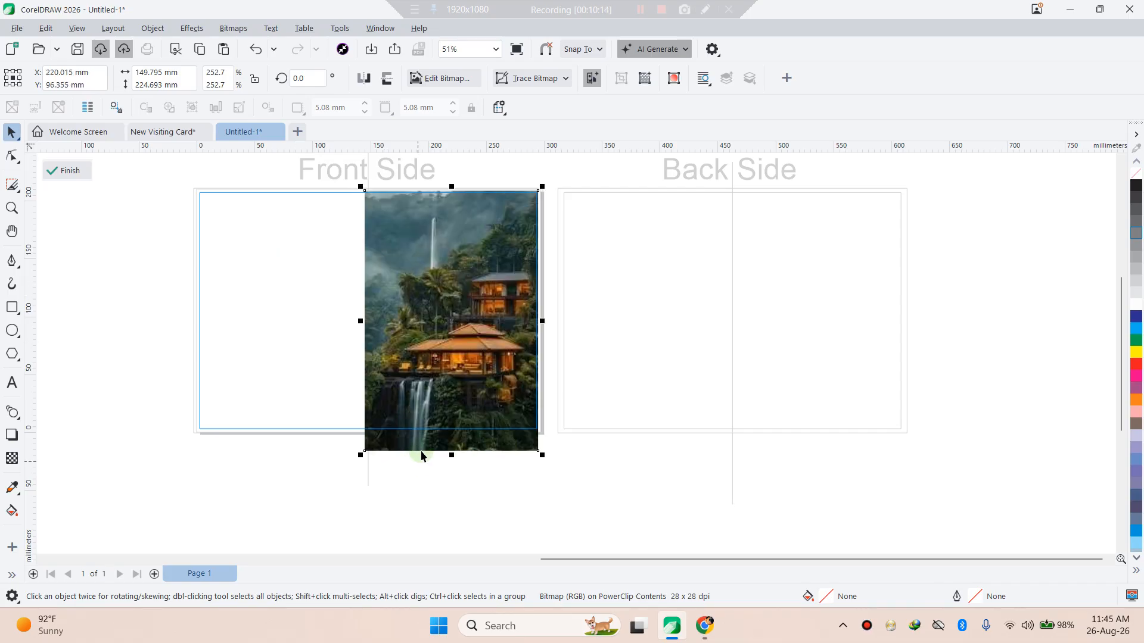
pyautogui.moveTo(443, 373); pyautogui.dragTo(446, 369)
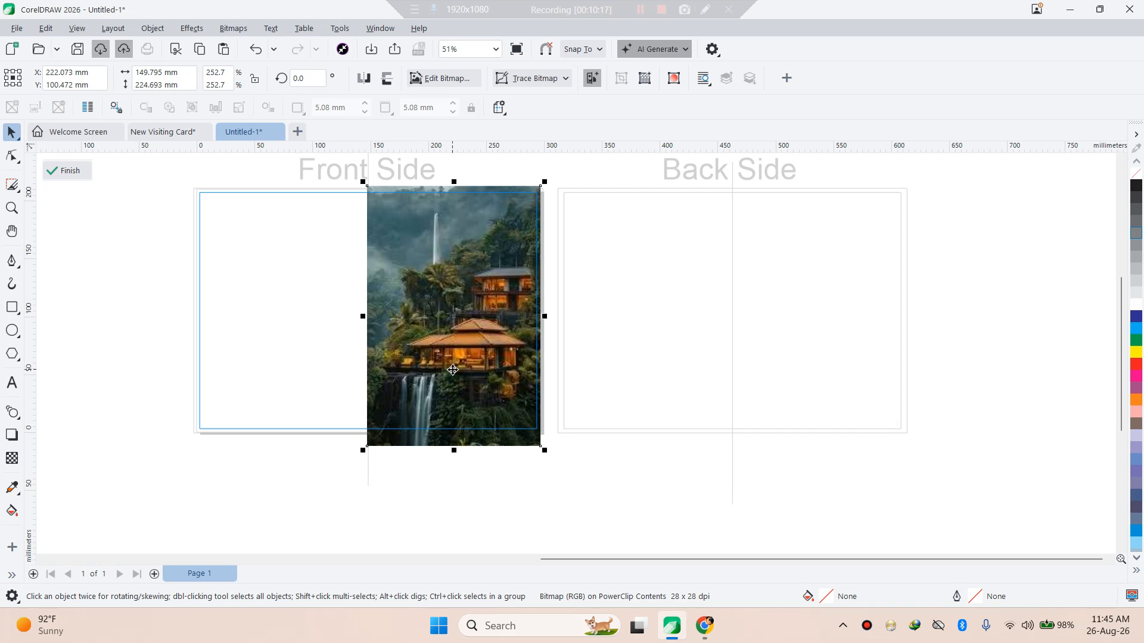
pyautogui.click(70, 170)
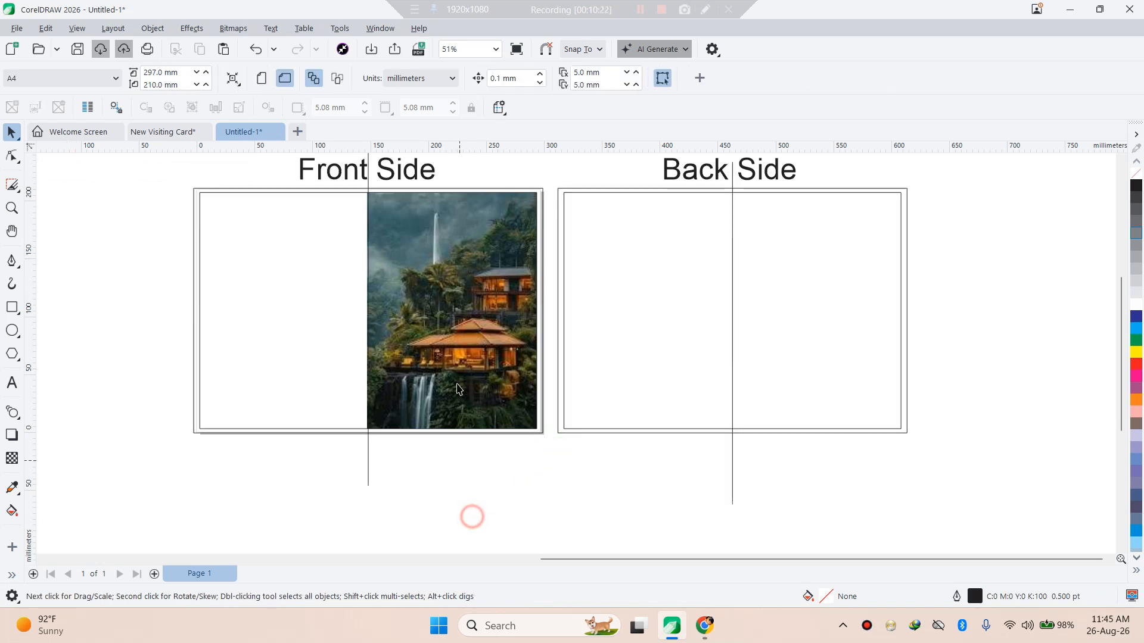
# - Edit the PowerClip contents again, scale the picture to about 251% and align its left edge with the front side's fold line
pyautogui.doubleClick(468, 341)
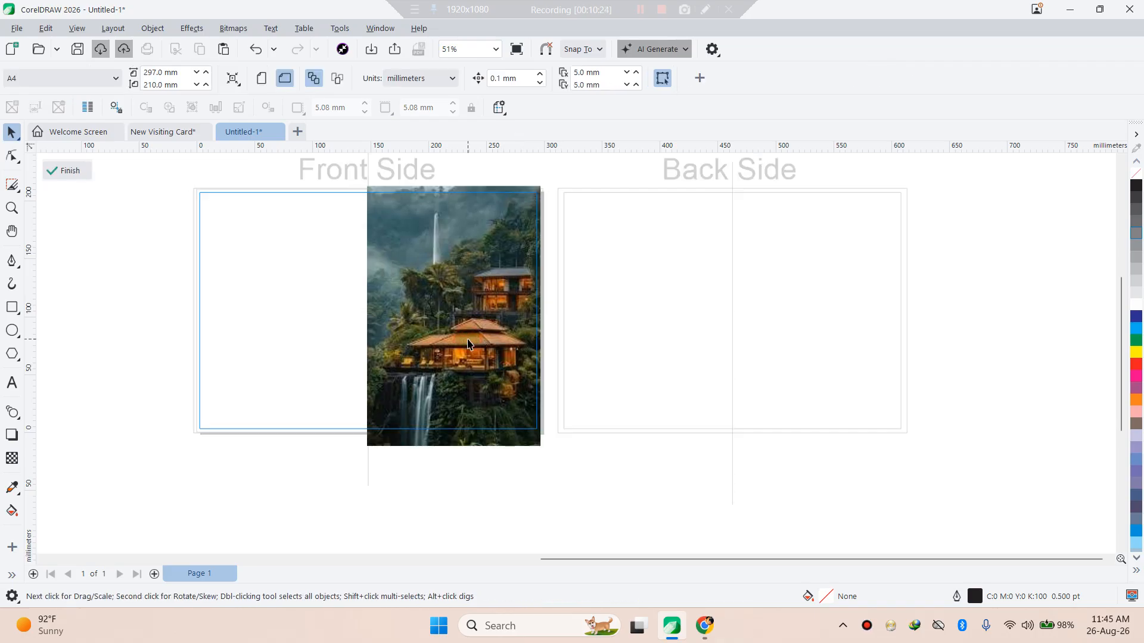
pyautogui.click(470, 374)
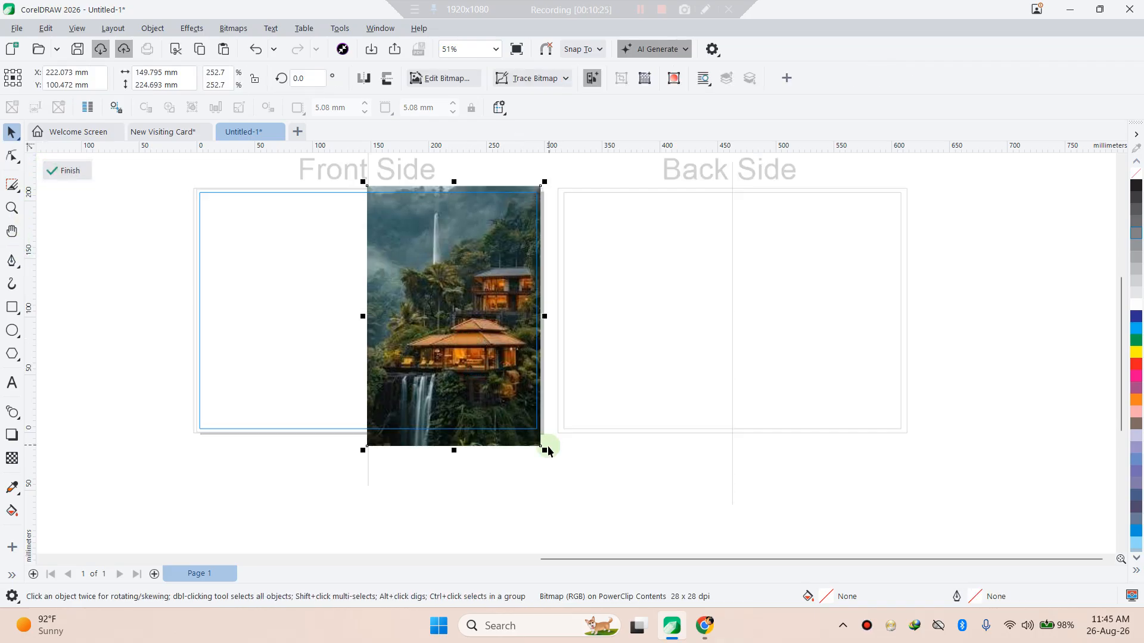
pyautogui.moveTo(542, 448); pyautogui.dragTo(571, 451)
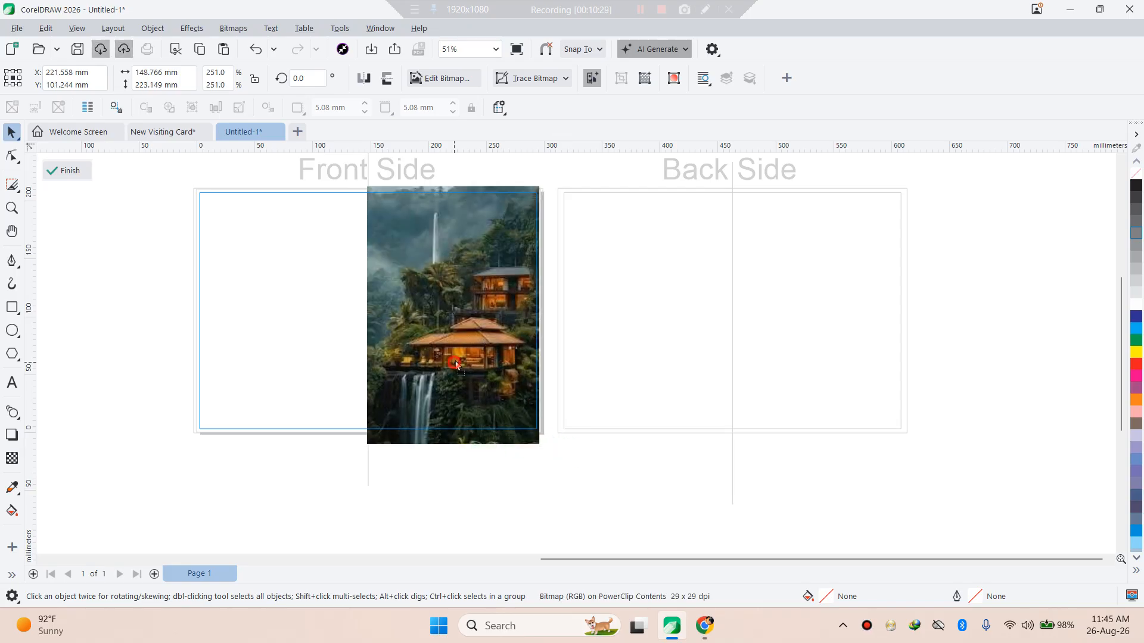
pyautogui.click(483, 438)
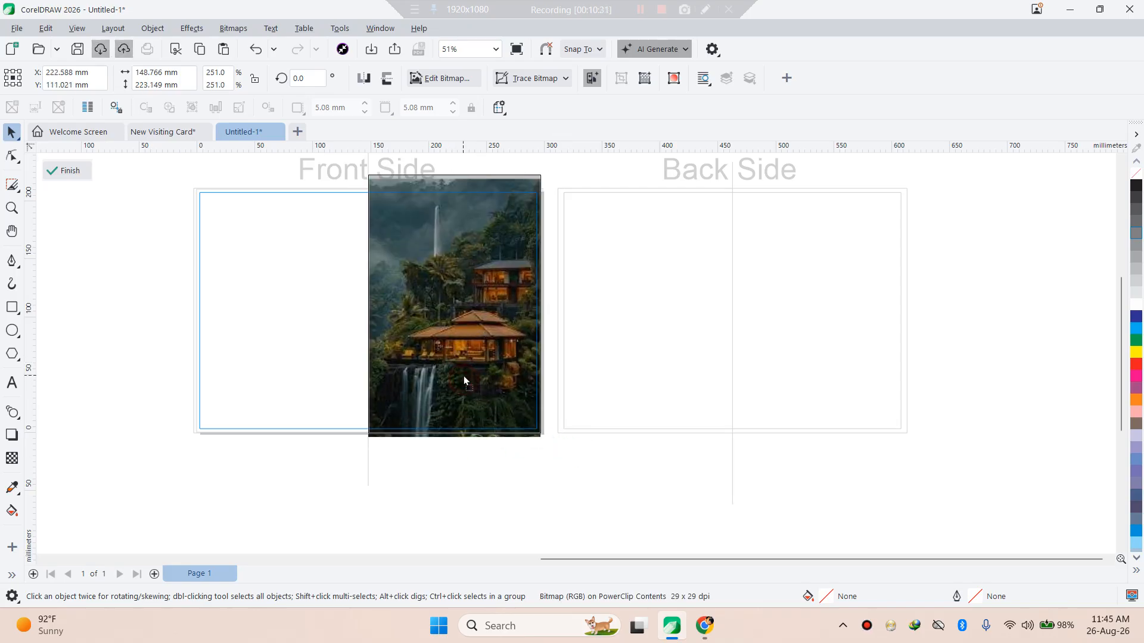
pyautogui.moveTo(463, 377); pyautogui.dragTo(460, 420)
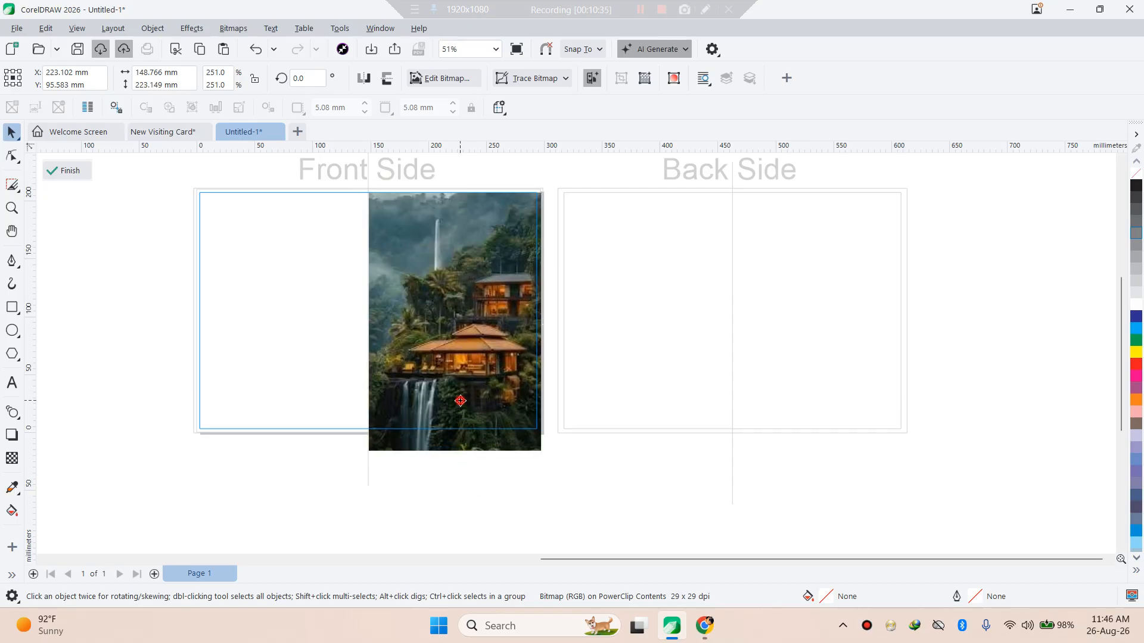
pyautogui.click(75, 172)
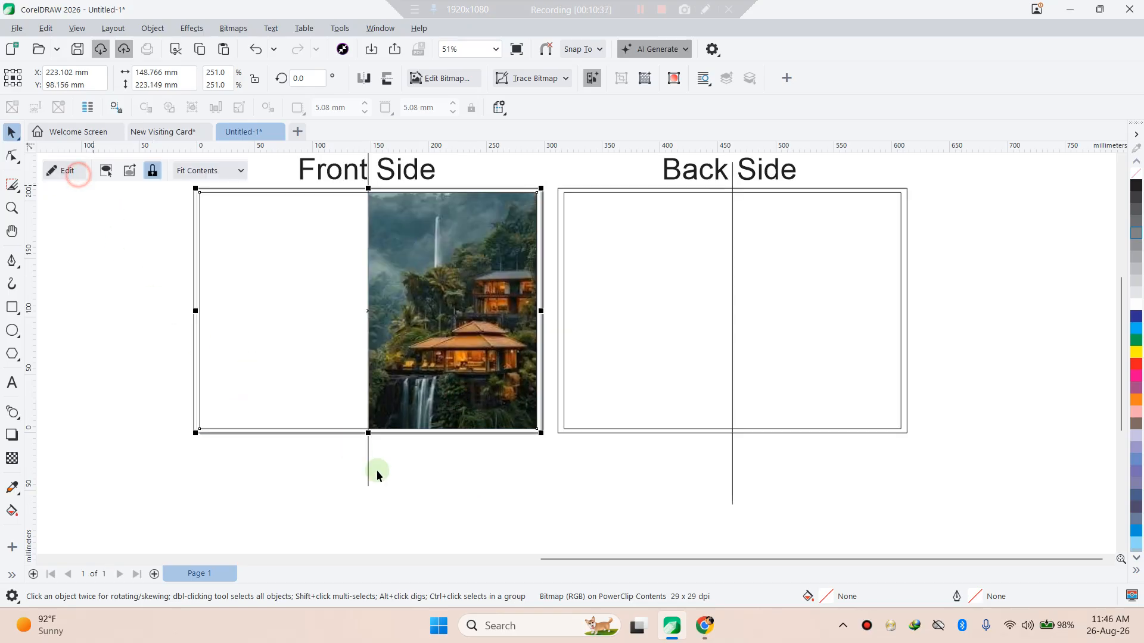
pyautogui.click(473, 521)
# - Fade the clipped picture with a fountain transparency at about 15°, and finish editing the PowerClip contents
pyautogui.click(462, 307)
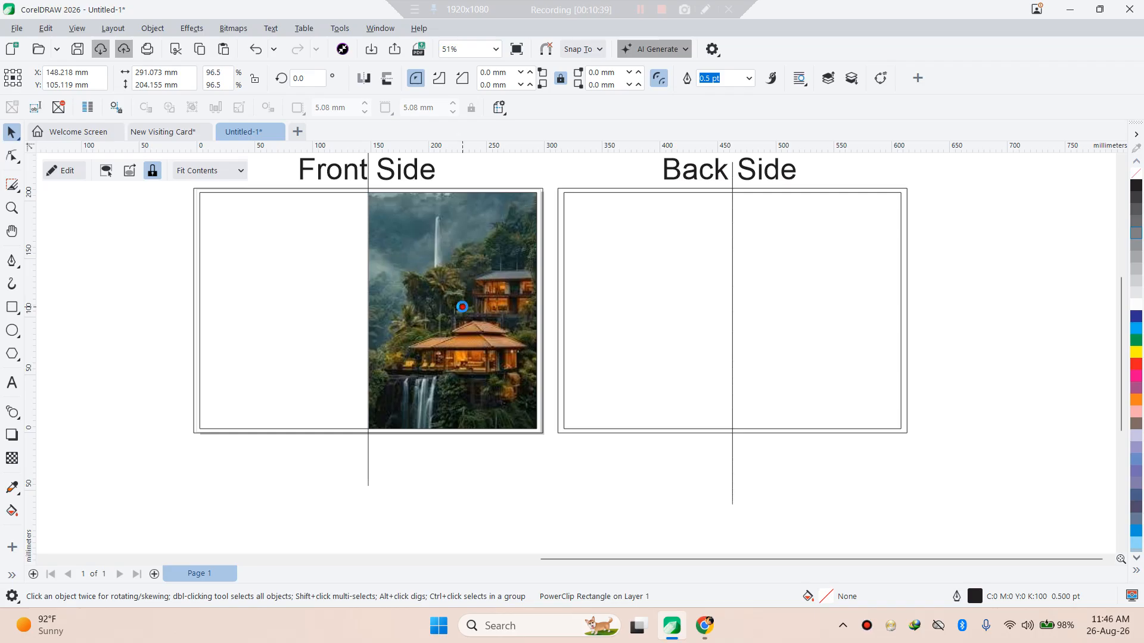
pyautogui.click(463, 307)
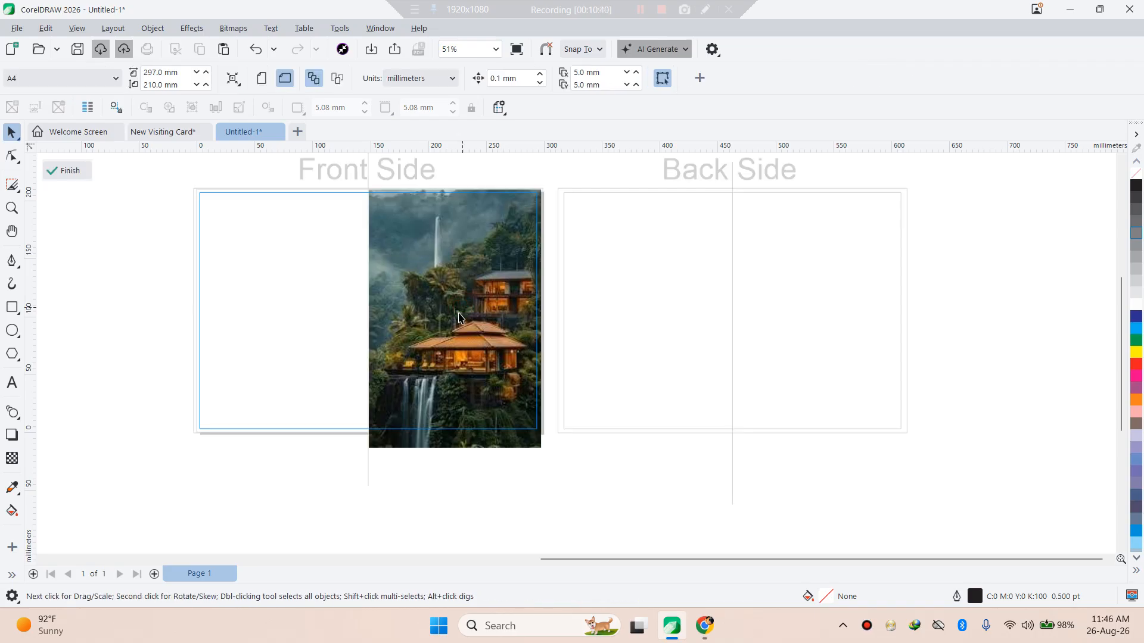
pyautogui.click(11, 458)
pyautogui.moveTo(365, 373); pyautogui.dragTo(858, 180)
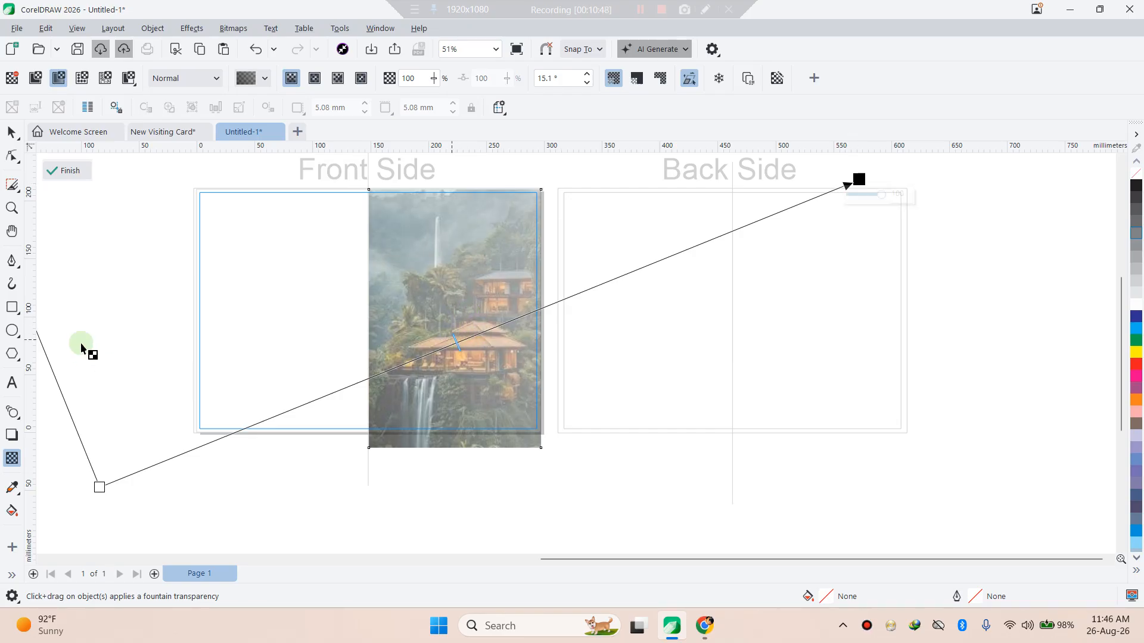
pyautogui.click(53, 171)
pyautogui.click(485, 523)
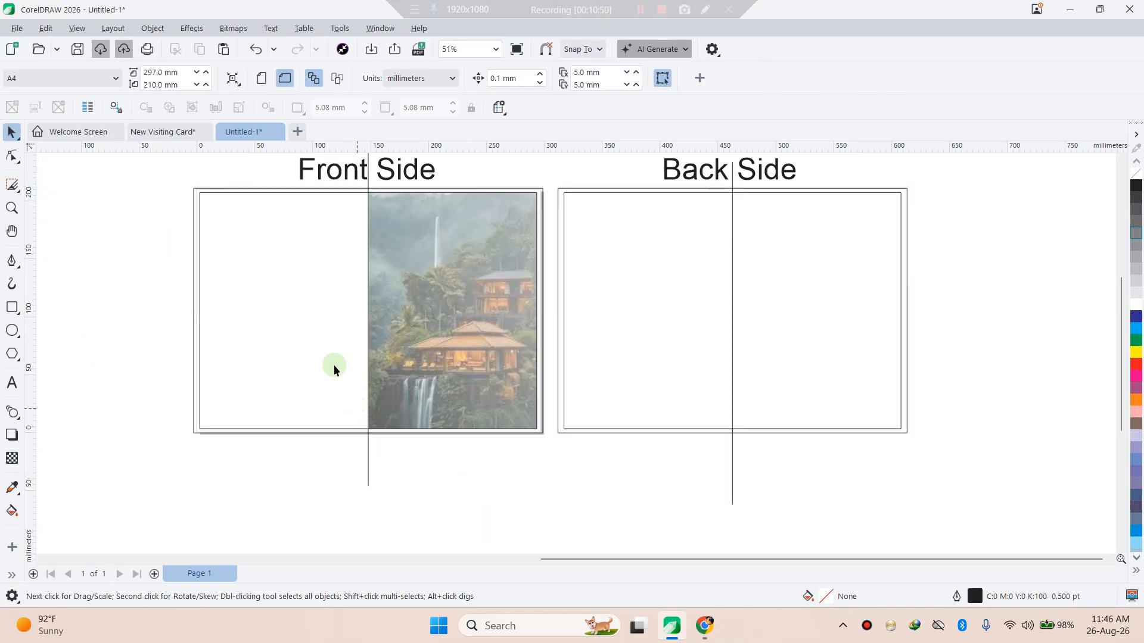
# - Add the text "THE WILD LIFESTYLE" below the front side and enlarge it to about 56 pt
pyautogui.click(12, 382)
pyautogui.click(443, 511)
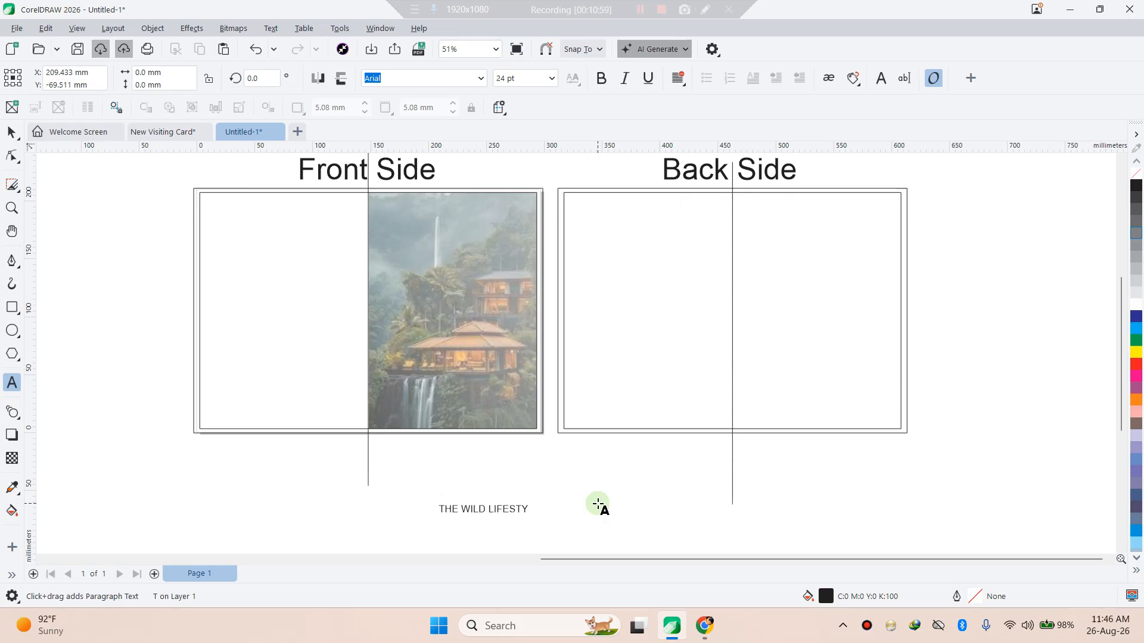
pyautogui.press('Escape')
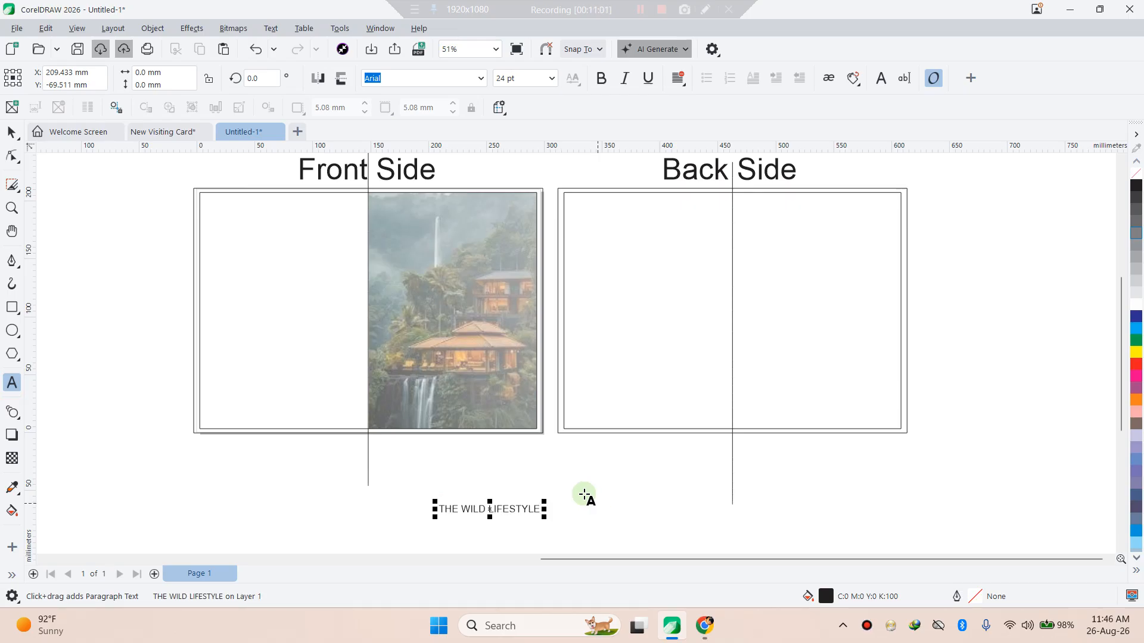
pyautogui.moveTo(545, 516); pyautogui.dragTo(679, 505)
# - Break the title text so that "WILD LIFESTYLE" starts on a second line below "THE"
pyautogui.doubleClick(495, 443)
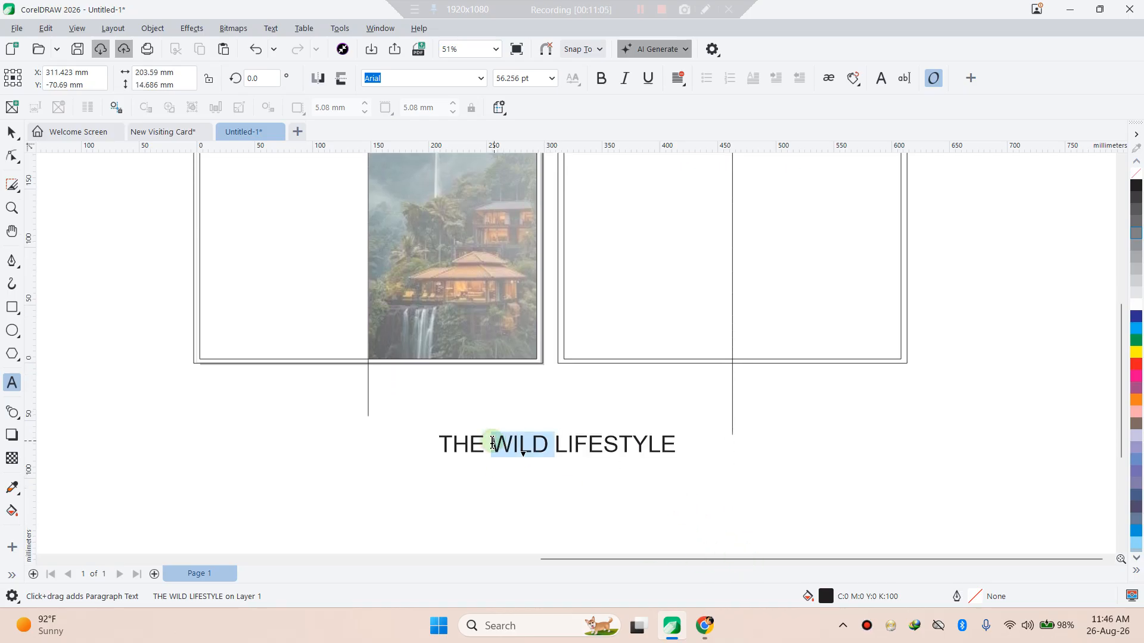
pyautogui.click(493, 444)
pyautogui.press('Return')
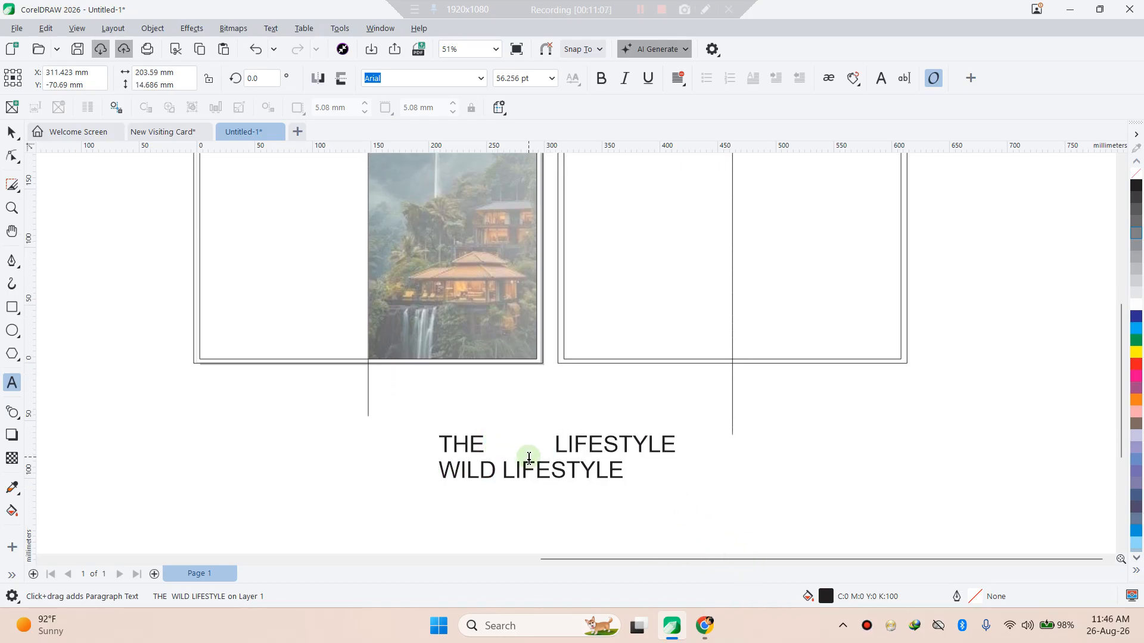
# - Break the two-line title apart into separate "THE" and "WILD LIFESTYLE" text objects
pyautogui.scroll(1, 592, 473)
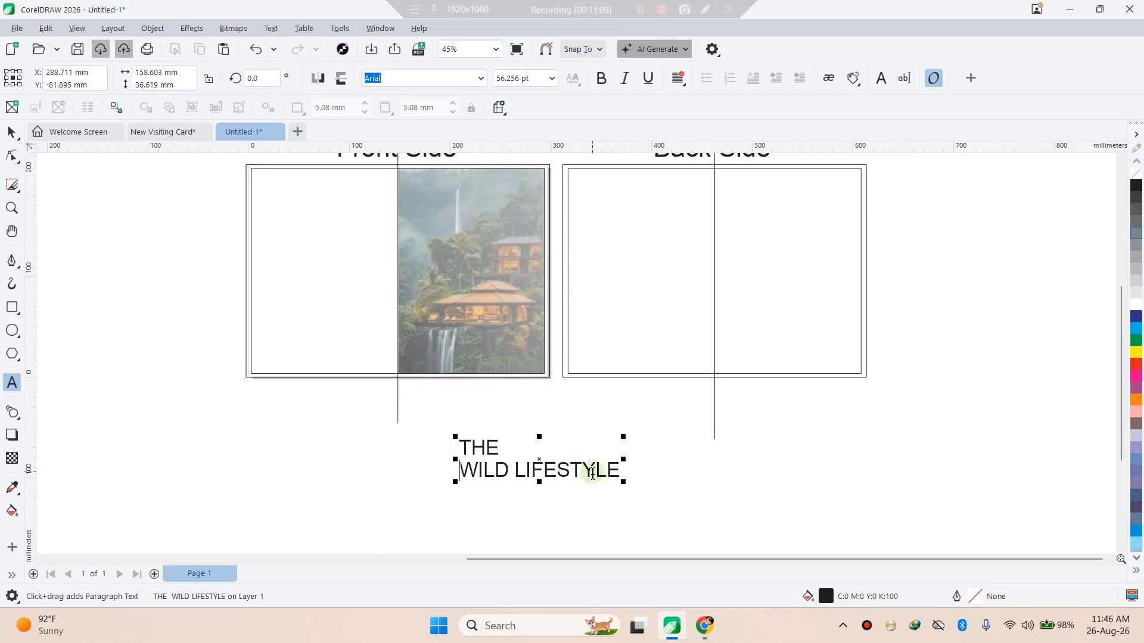
pyautogui.press('Escape')
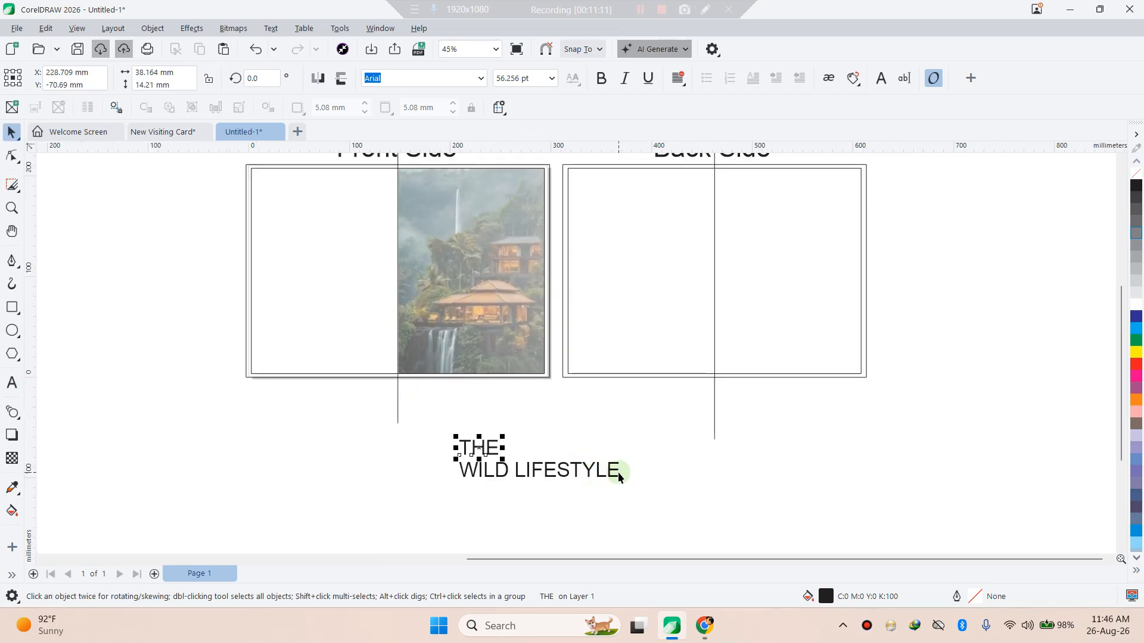
pyautogui.click(507, 433)
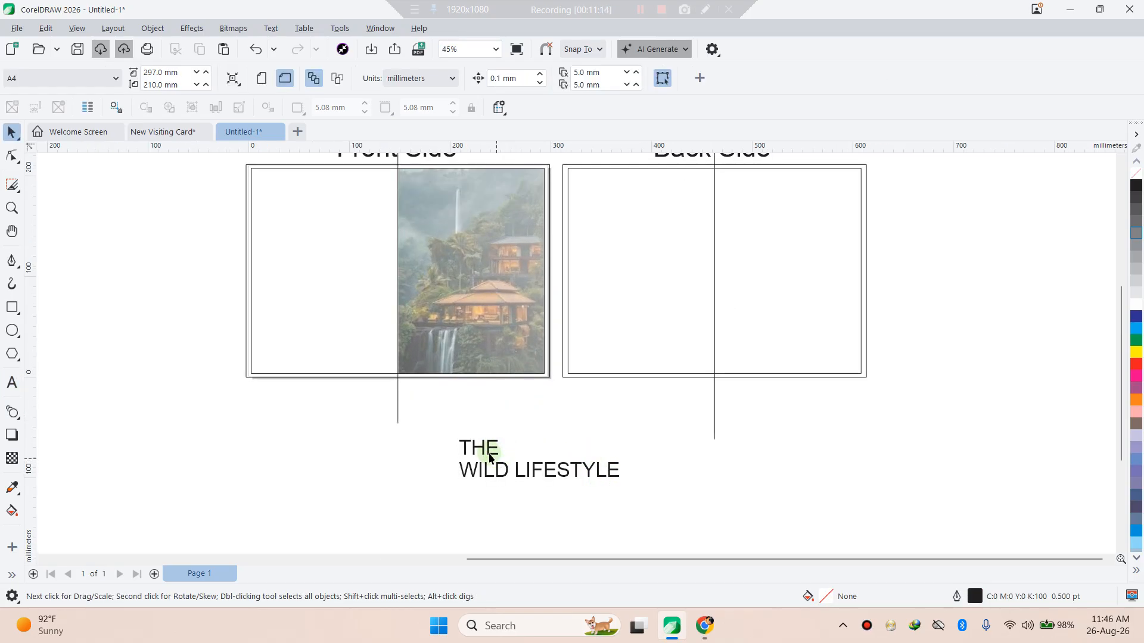
pyautogui.click(489, 451)
# - Move the "WILD LIFESTYLE" text onto the cover picture and shrink it to about 45 pt to fit the cover width
pyautogui.click(499, 470)
pyautogui.moveTo(500, 471); pyautogui.dragTo(469, 280)
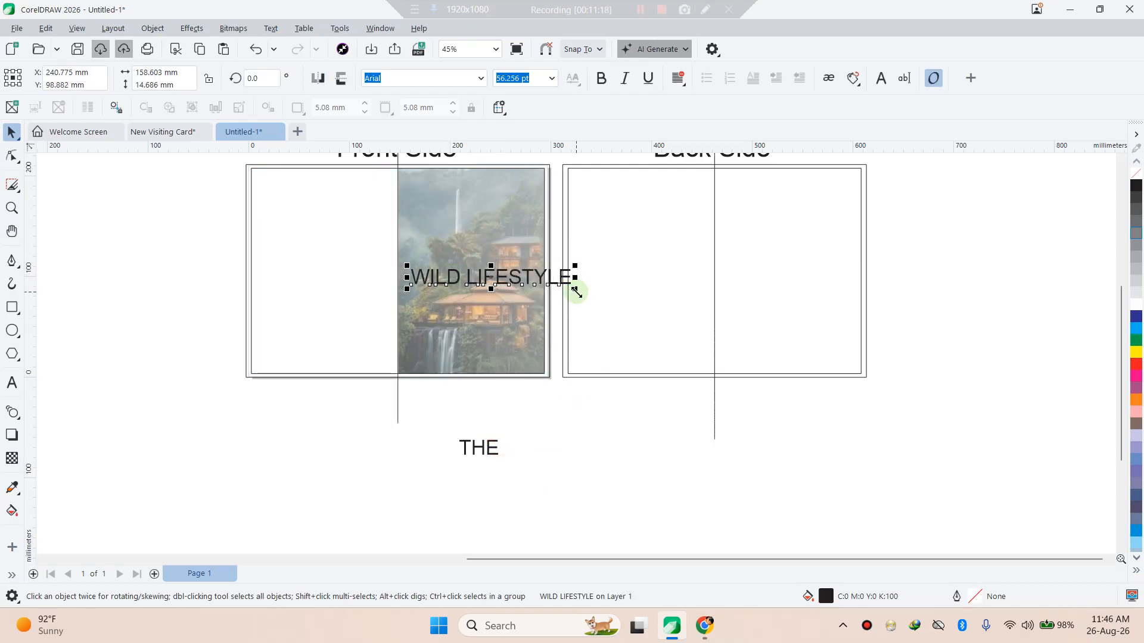
pyautogui.moveTo(575, 288); pyautogui.dragTo(539, 285)
# - Give the "WILD LIFESTYLE" text a black fill and a black hairline outline
pyautogui.scroll(2, 454, 247)
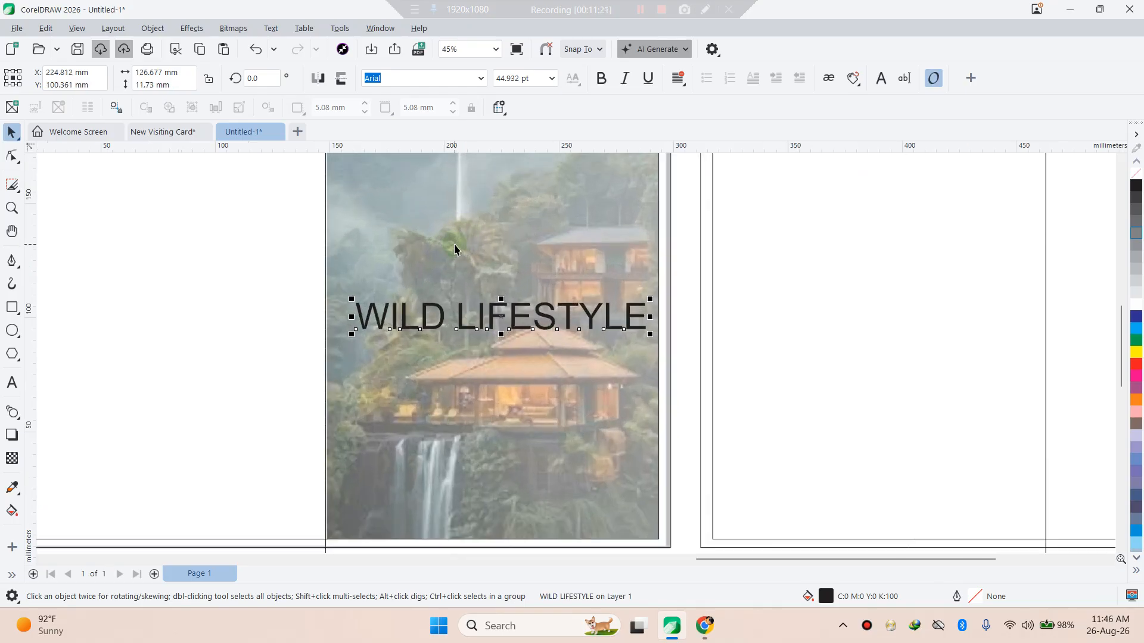
pyautogui.click(1135, 186)
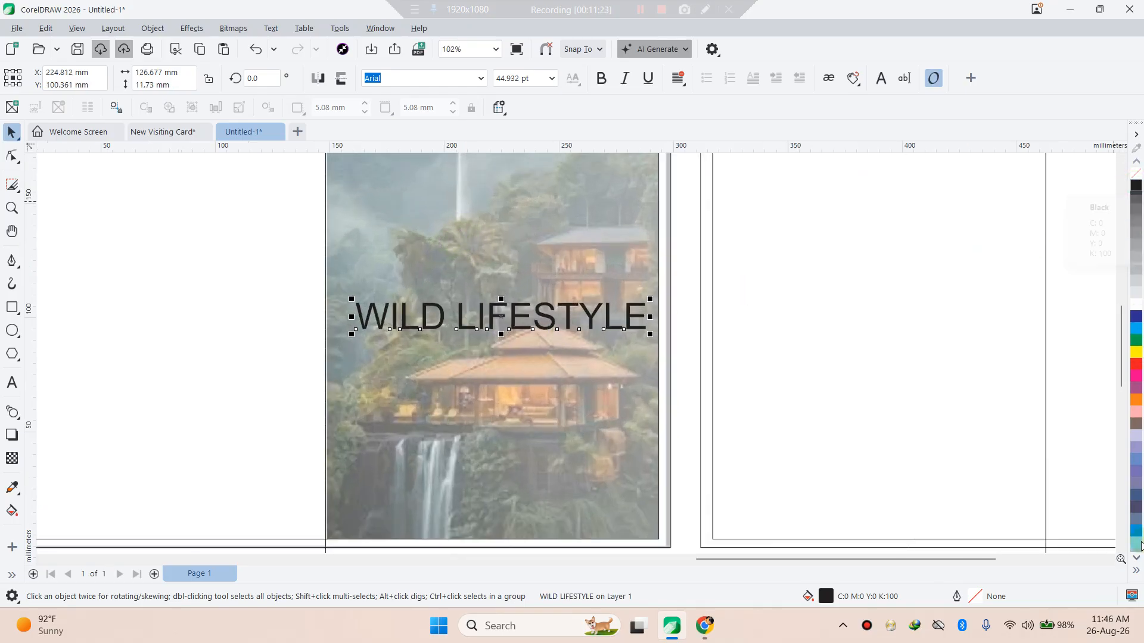
pyautogui.click(1135, 572)
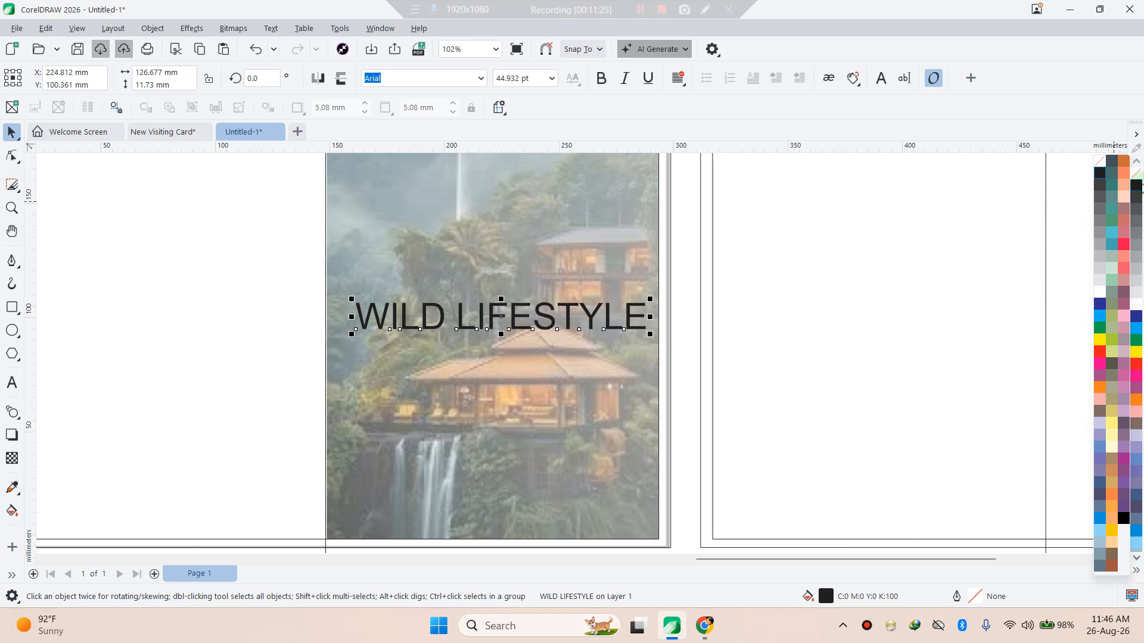
pyautogui.click(1135, 189)
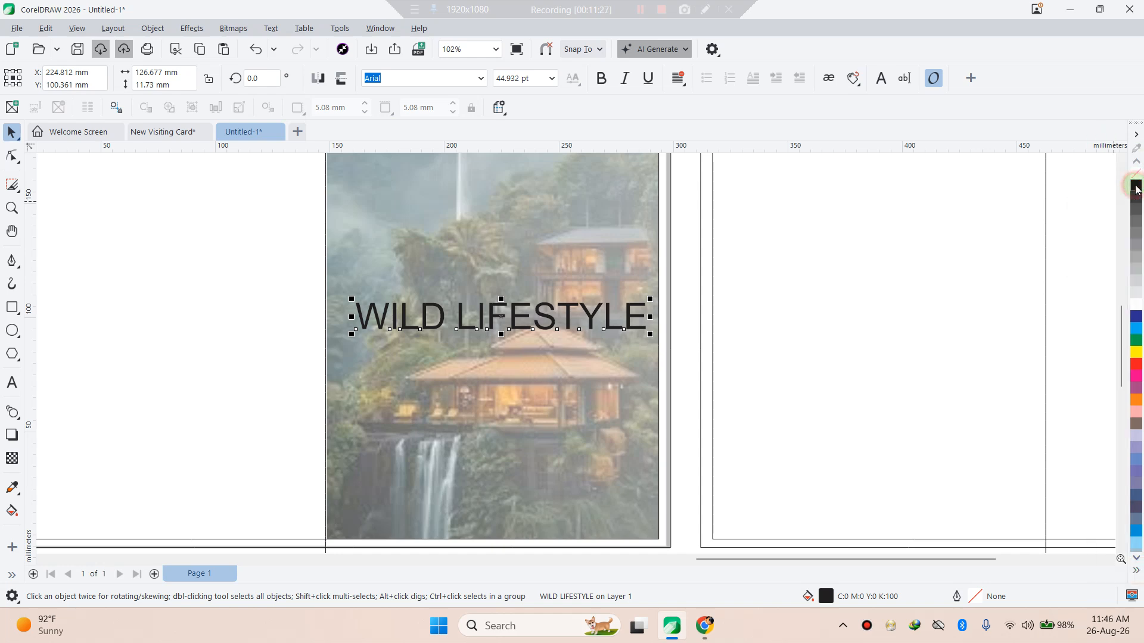
pyautogui.rightClick(1135, 189)
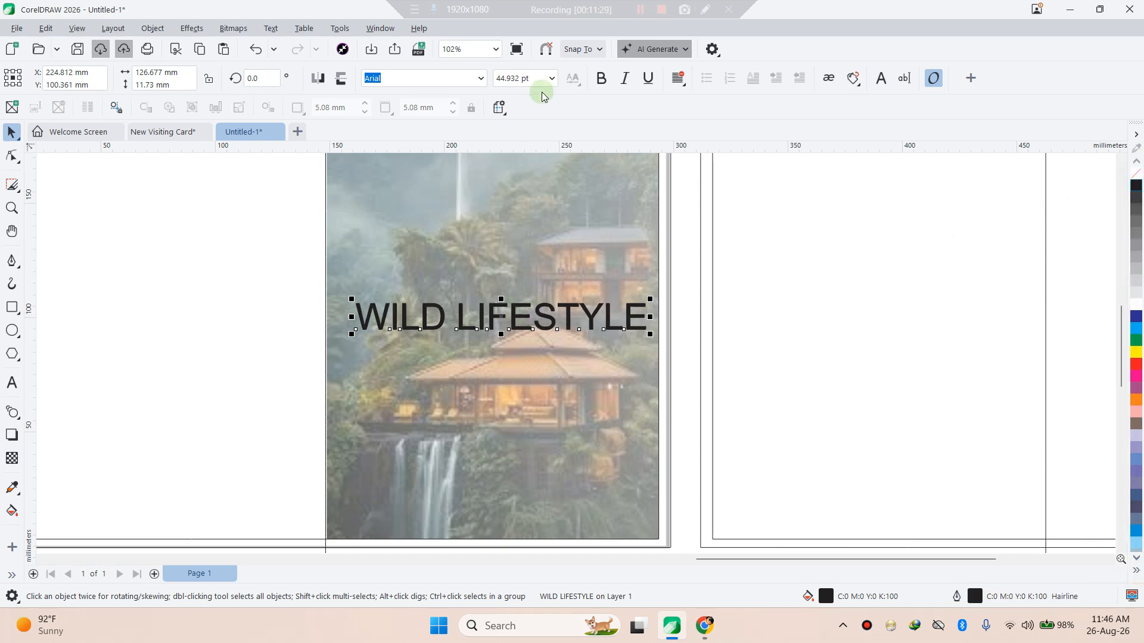
# - Change the font of the "WILD LIFESTYLE" text to Forte
pyautogui.click(480, 78)
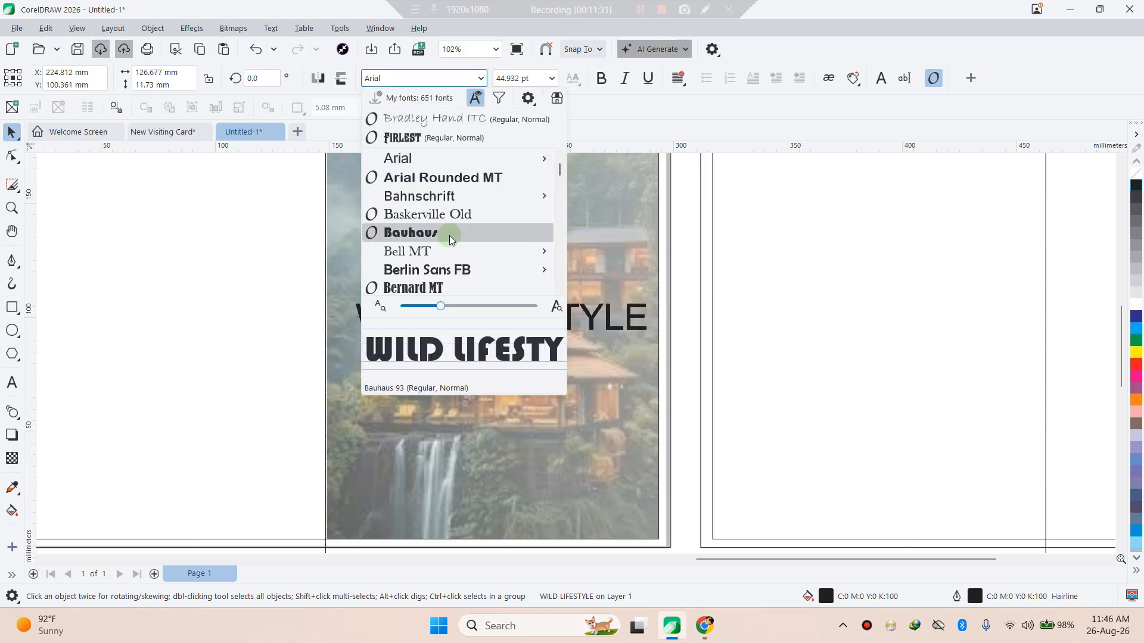
pyautogui.scroll(-3, 446, 235)
pyautogui.scroll(-10, 447, 240)
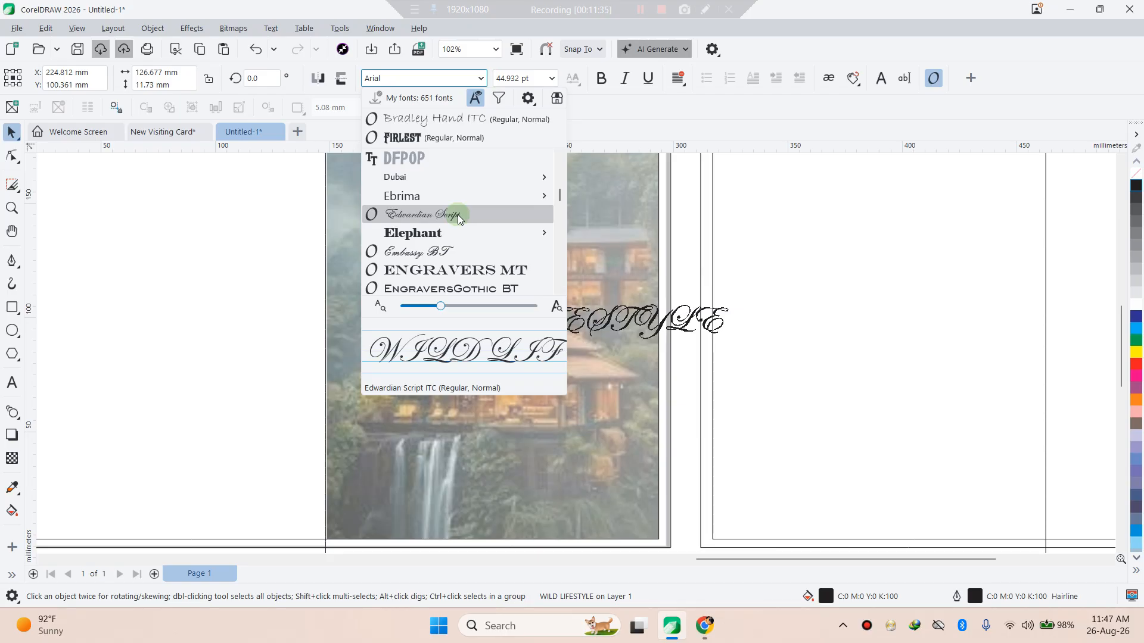
pyautogui.scroll(-3, 451, 255)
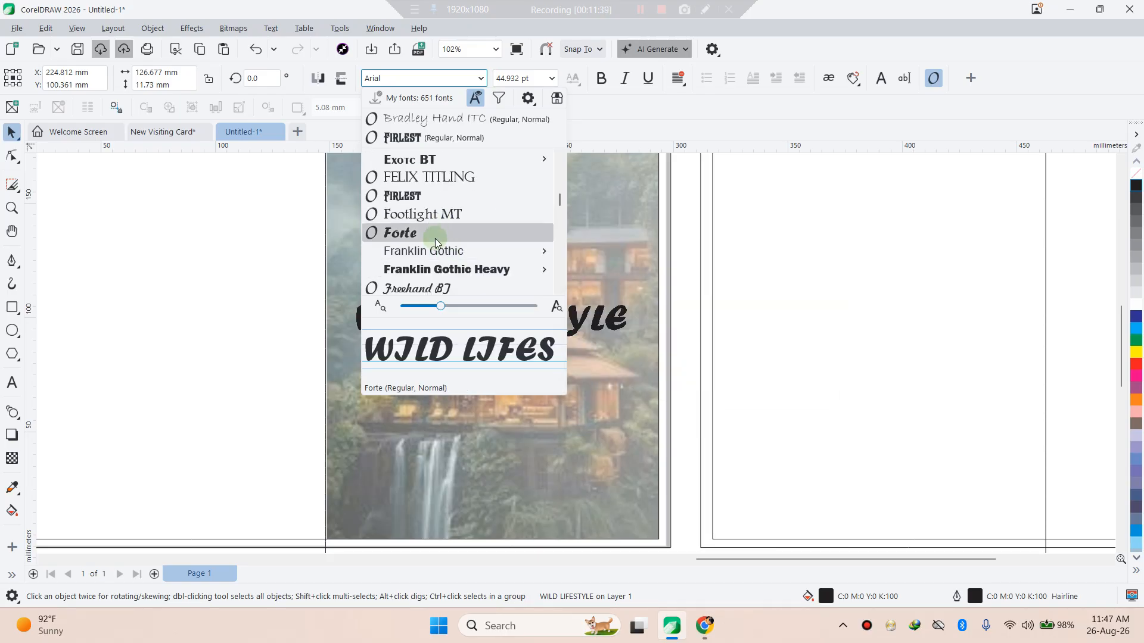
pyautogui.click(435, 238)
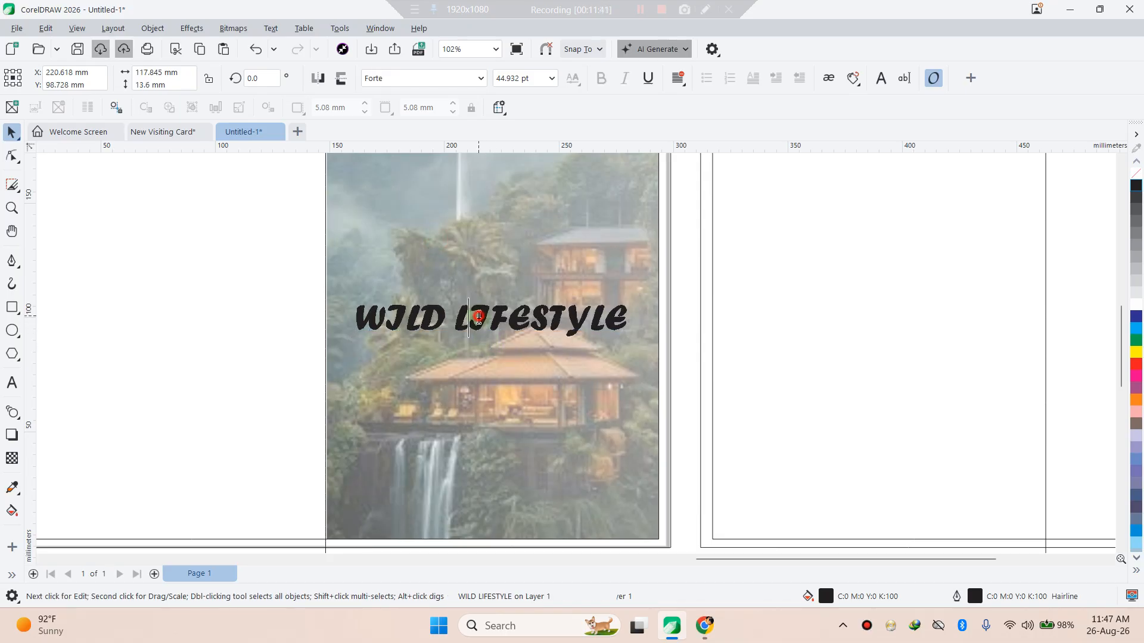
# - Convert all of the "WILD LIFESTYLE" text to lowercase
pyautogui.click(479, 316)
pyautogui.hotkey('ctrl', 'a')
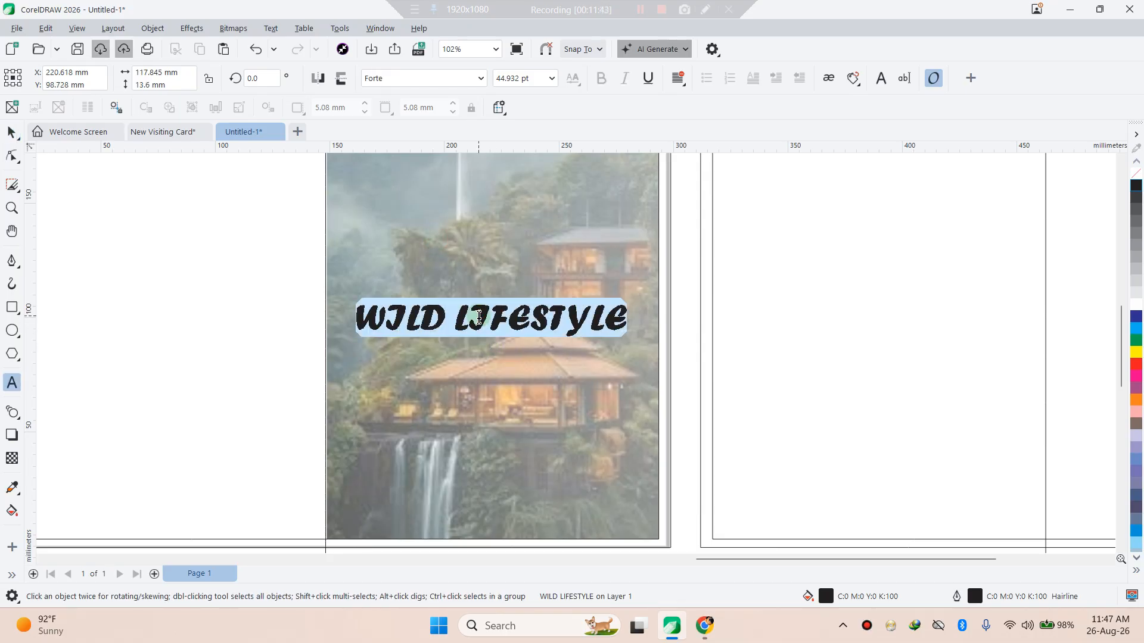
pyautogui.hotkey('shift', 'F3')
pyautogui.click(515, 282)
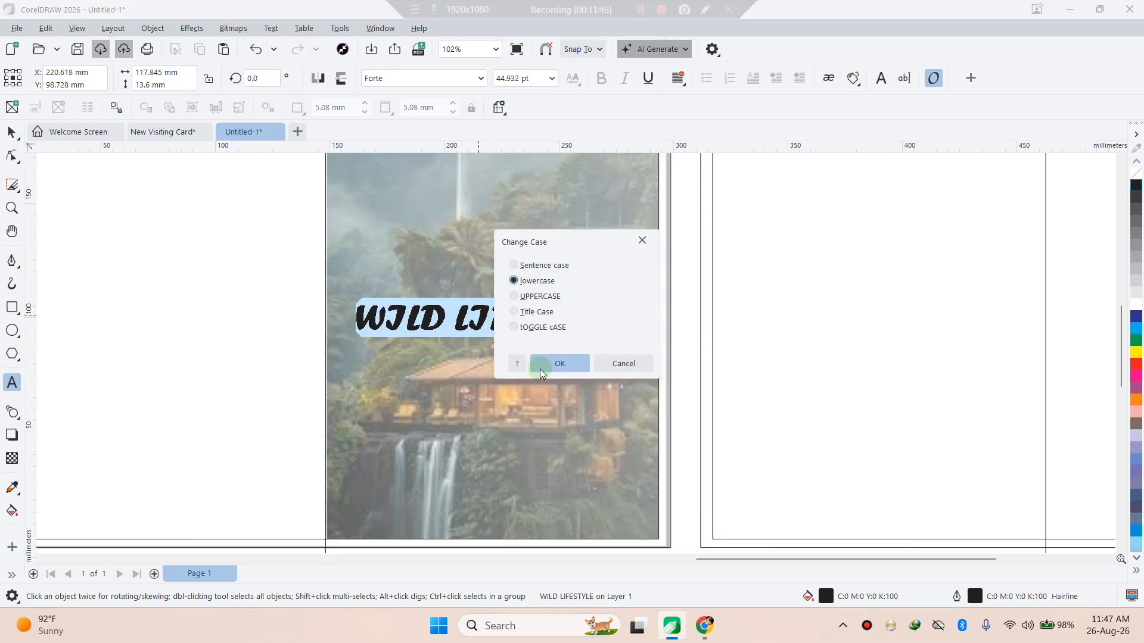
pyautogui.click(548, 363)
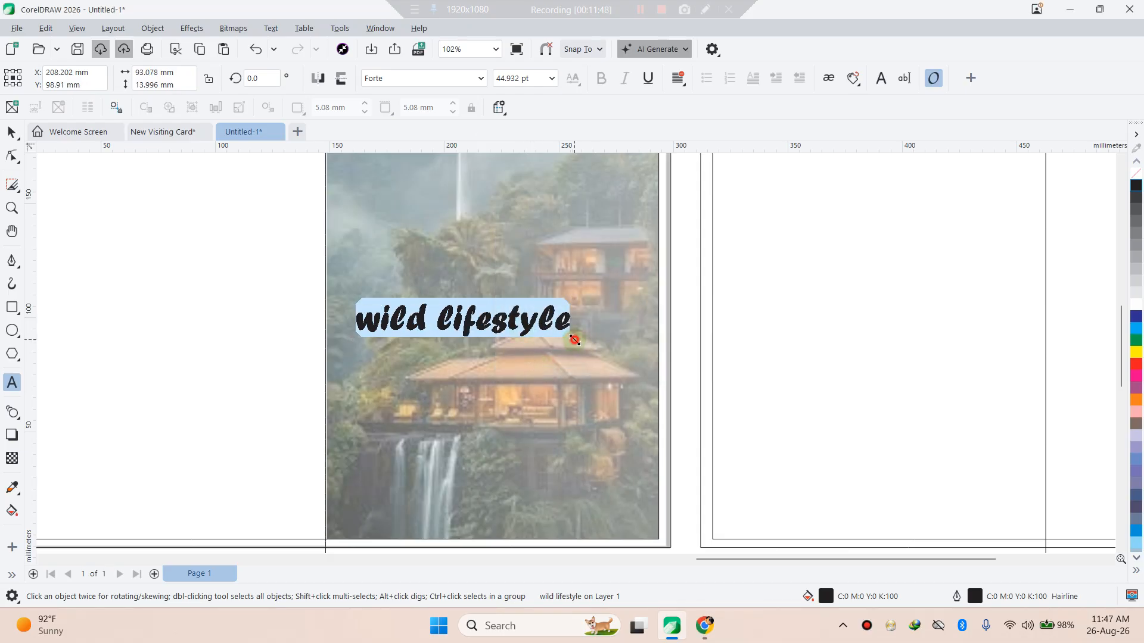
# - Enlarge the "wild lifestyle" text to about 60 pt and shift it slightly down and left on the cover picture
pyautogui.moveTo(573, 340); pyautogui.dragTo(644, 379)
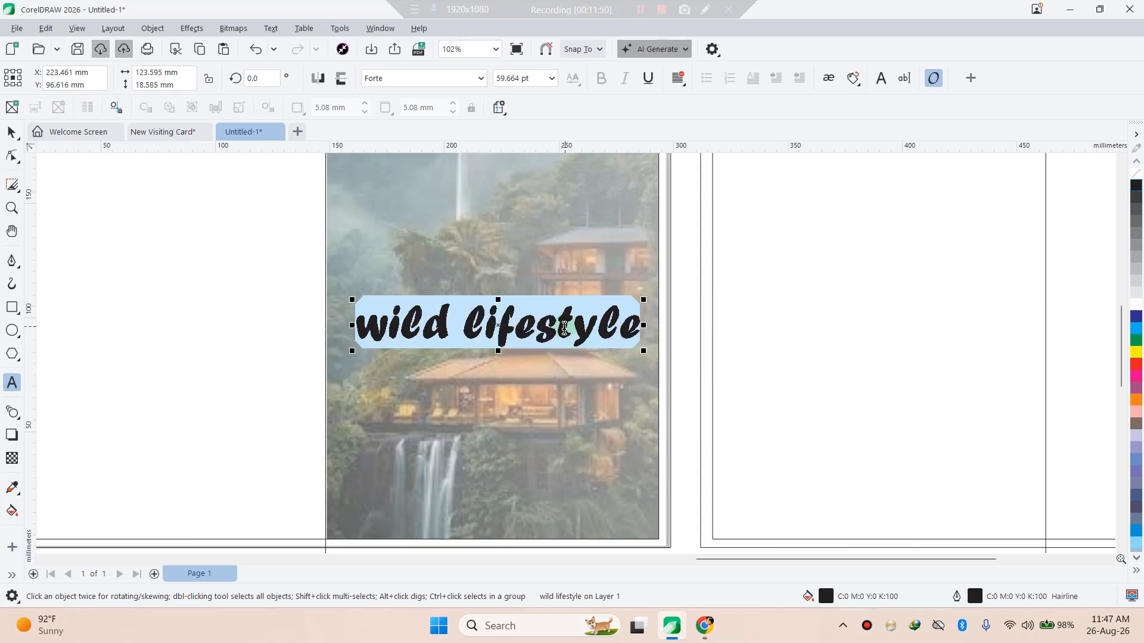
pyautogui.click(12, 132)
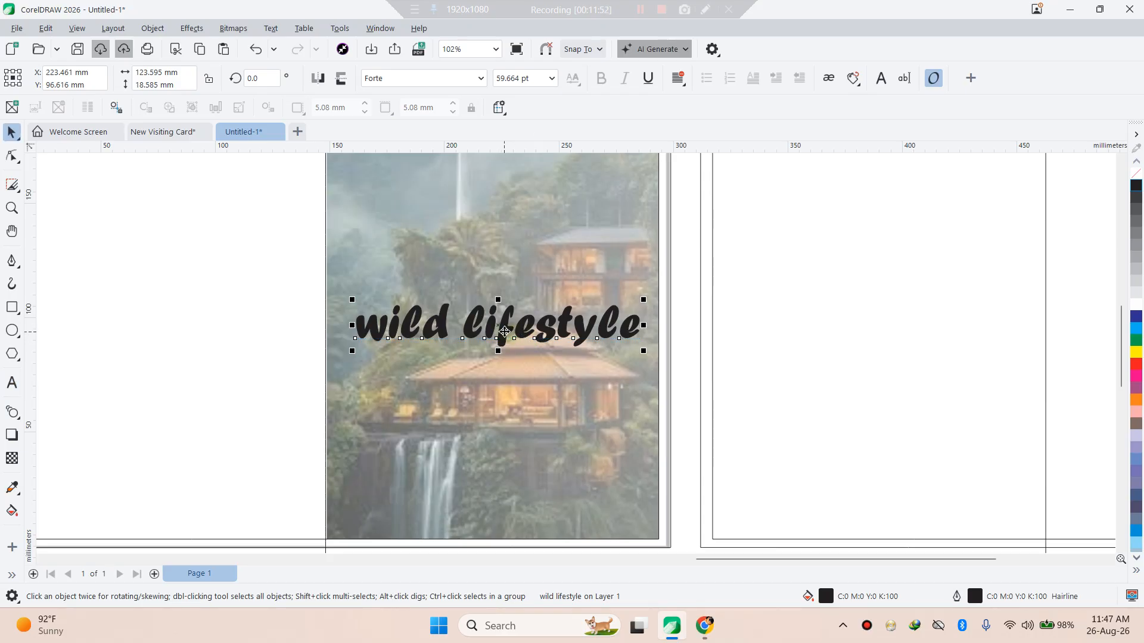
pyautogui.moveTo(506, 336); pyautogui.dragTo(506, 336)
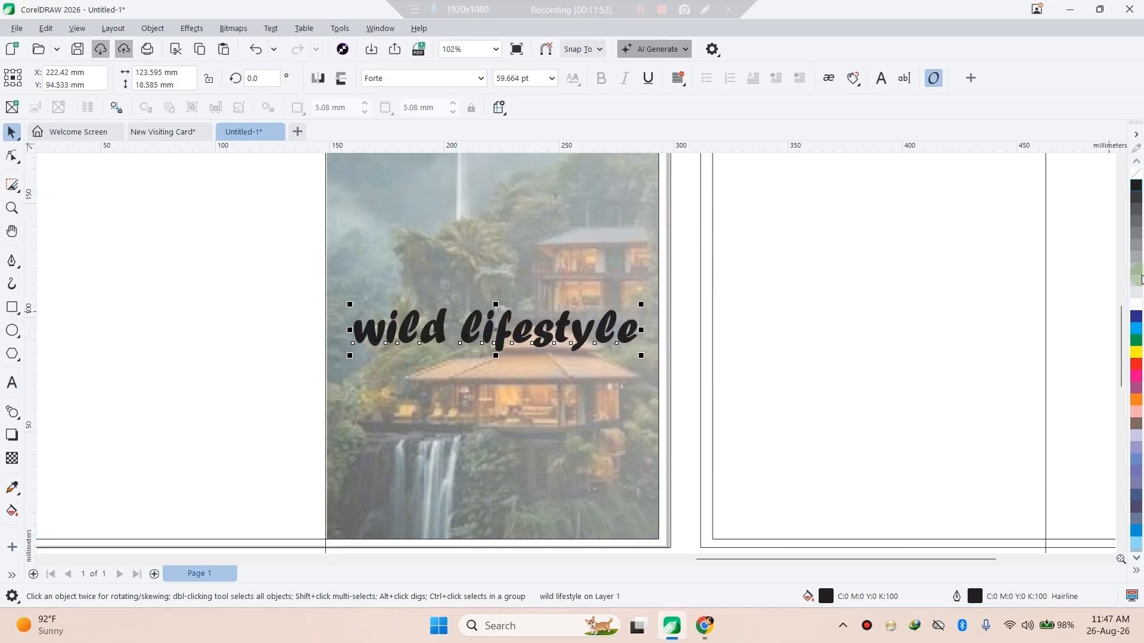
# - Fill the "wild lifestyle" text with white and give it a black outline
pyautogui.click(1135, 305)
pyautogui.rightClick(1135, 305)
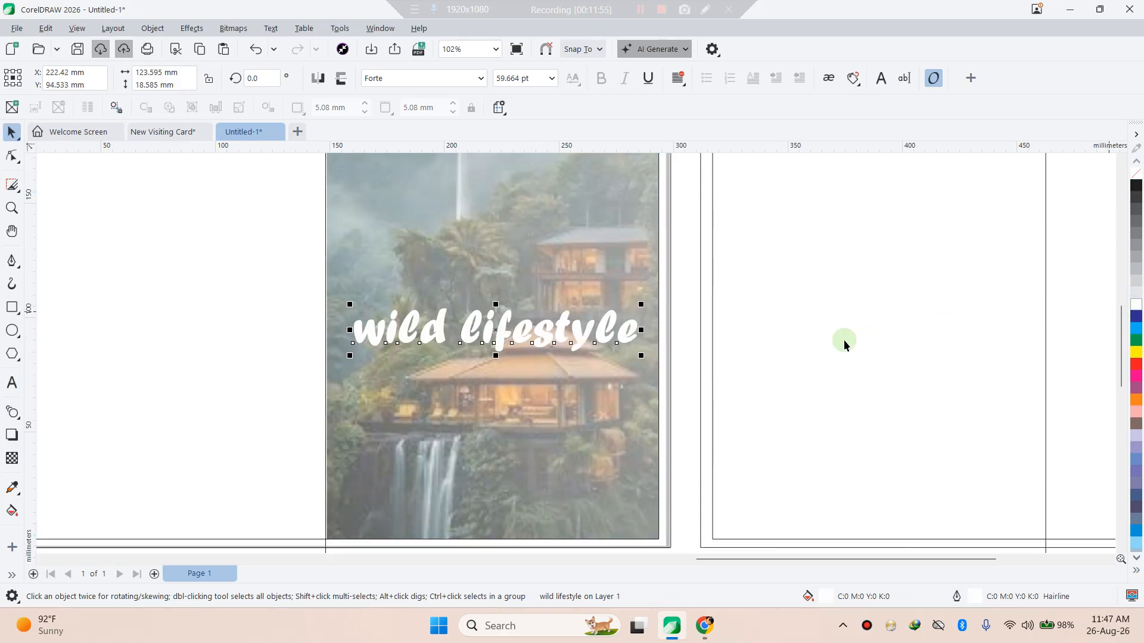
pyautogui.rightClick(1136, 185)
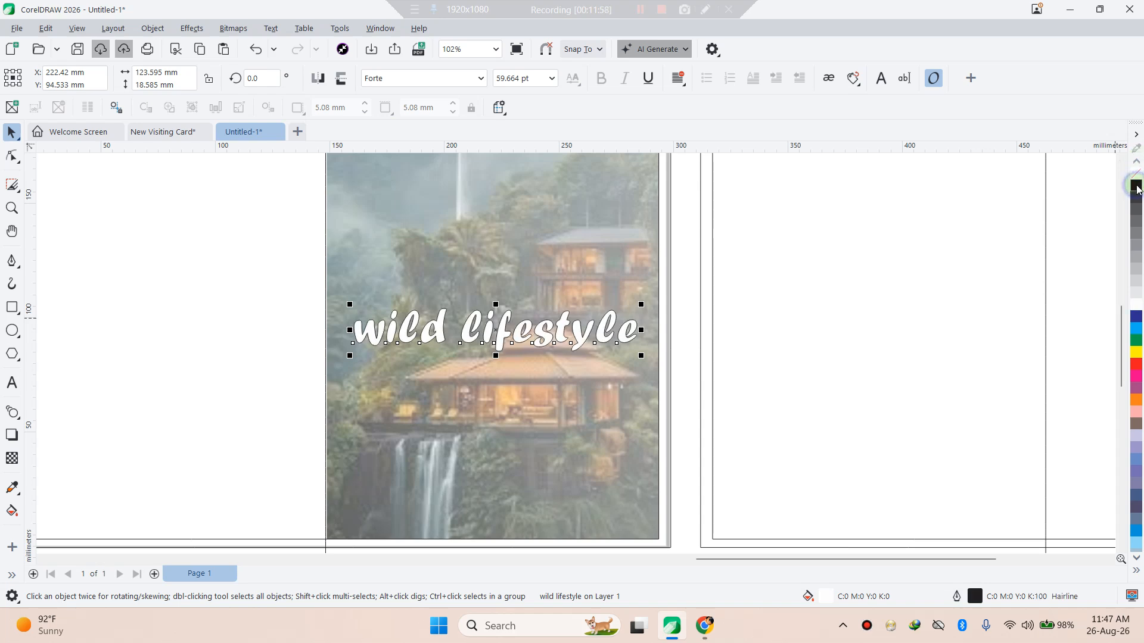
# - Edit the outline properties of "wild lifestyle" and pick a deeper black as its outline color
pyautogui.doubleClick(977, 599)
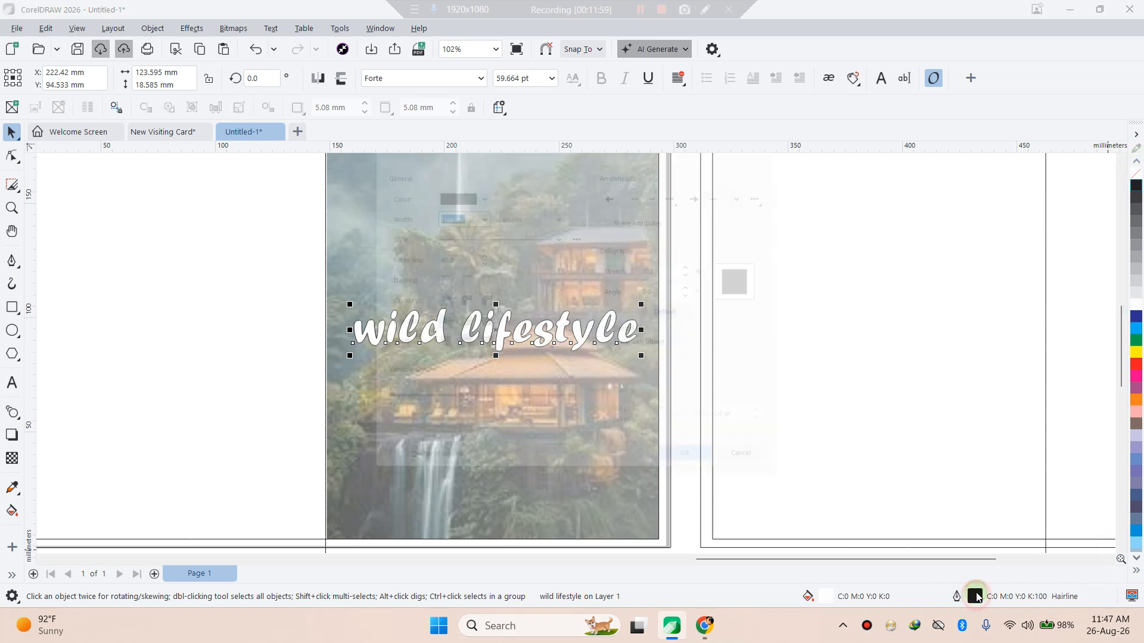
pyautogui.moveTo(559, 136); pyautogui.dragTo(954, 155)
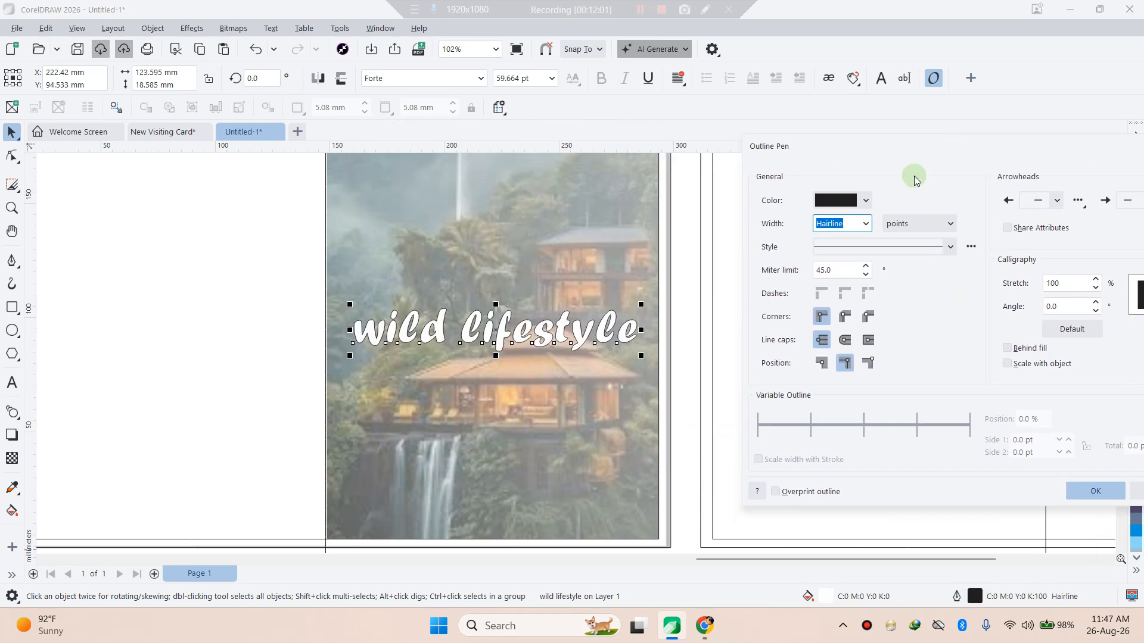
pyautogui.click(865, 201)
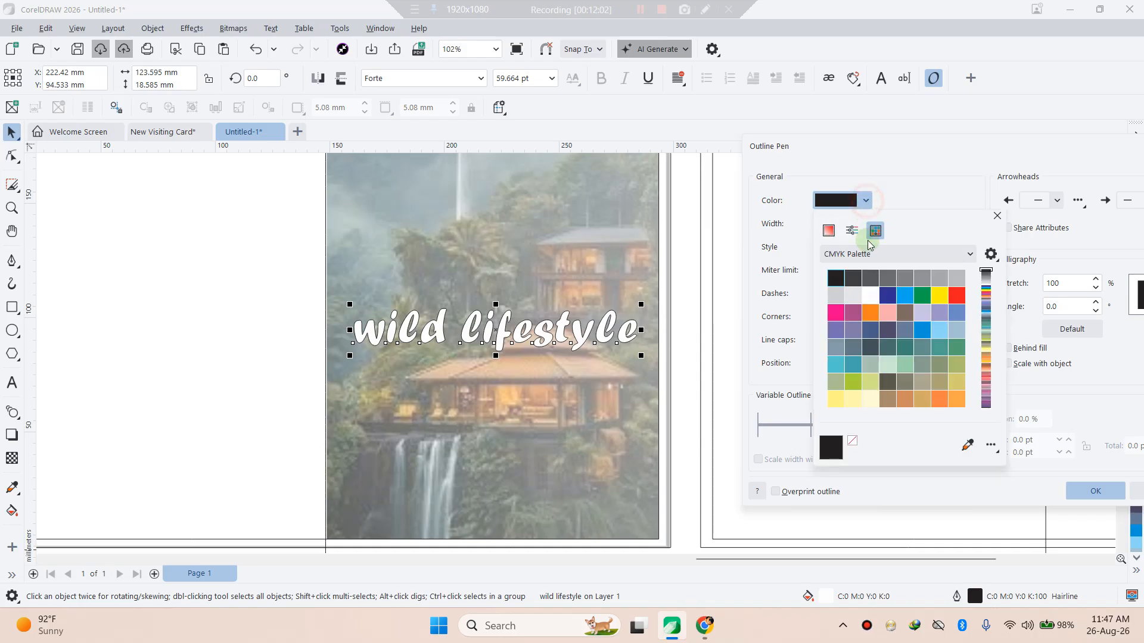
pyautogui.click(835, 278)
pyautogui.click(831, 448)
pyautogui.click(828, 230)
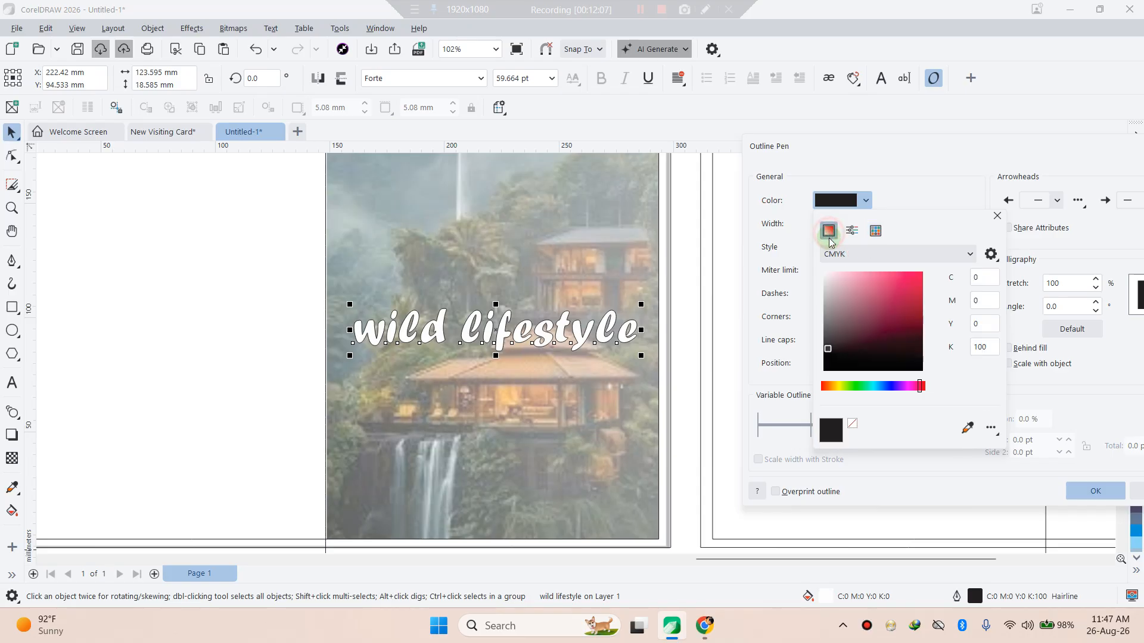
pyautogui.click(831, 356)
pyautogui.click(923, 187)
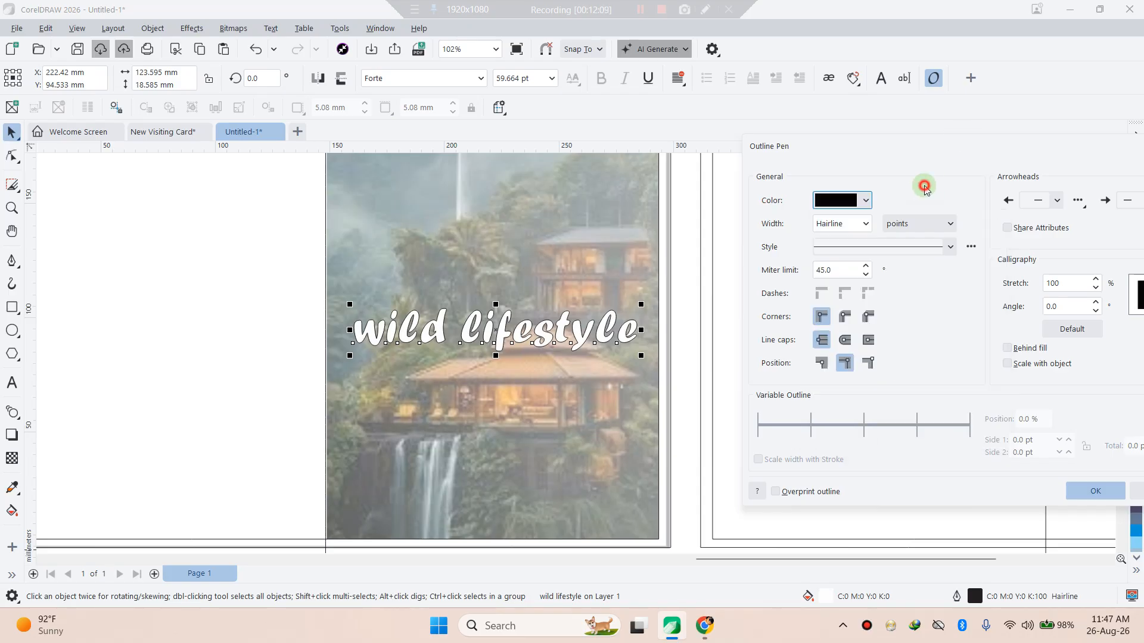
# - Place the text outline behind the fill, set its width to 8 pt and apply the outline settings
pyautogui.click(863, 224)
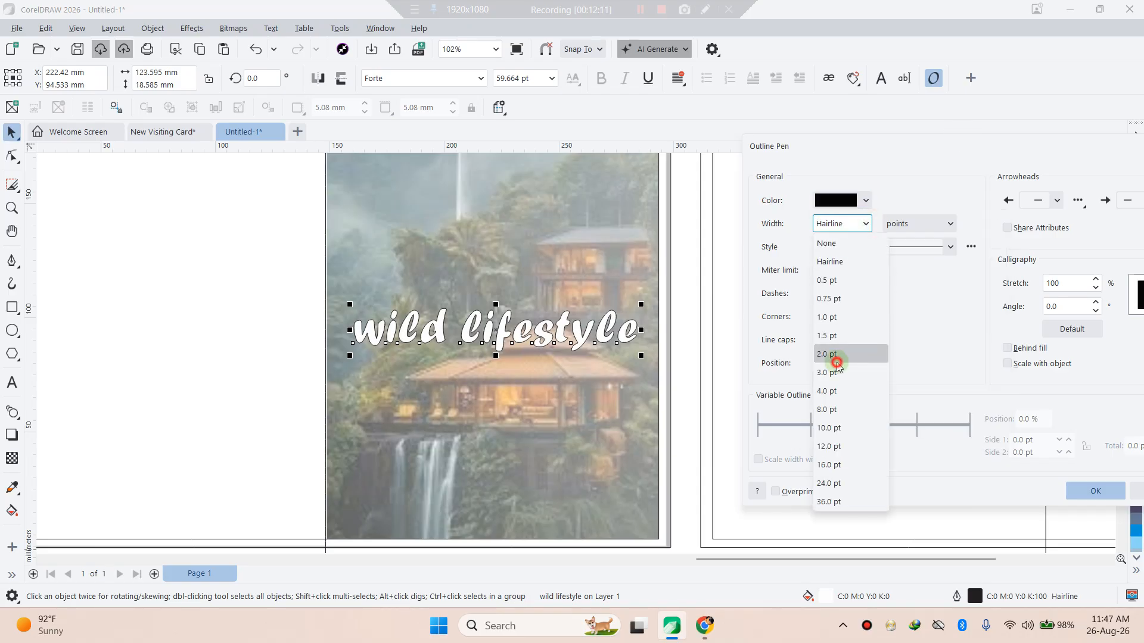
pyautogui.click(836, 360)
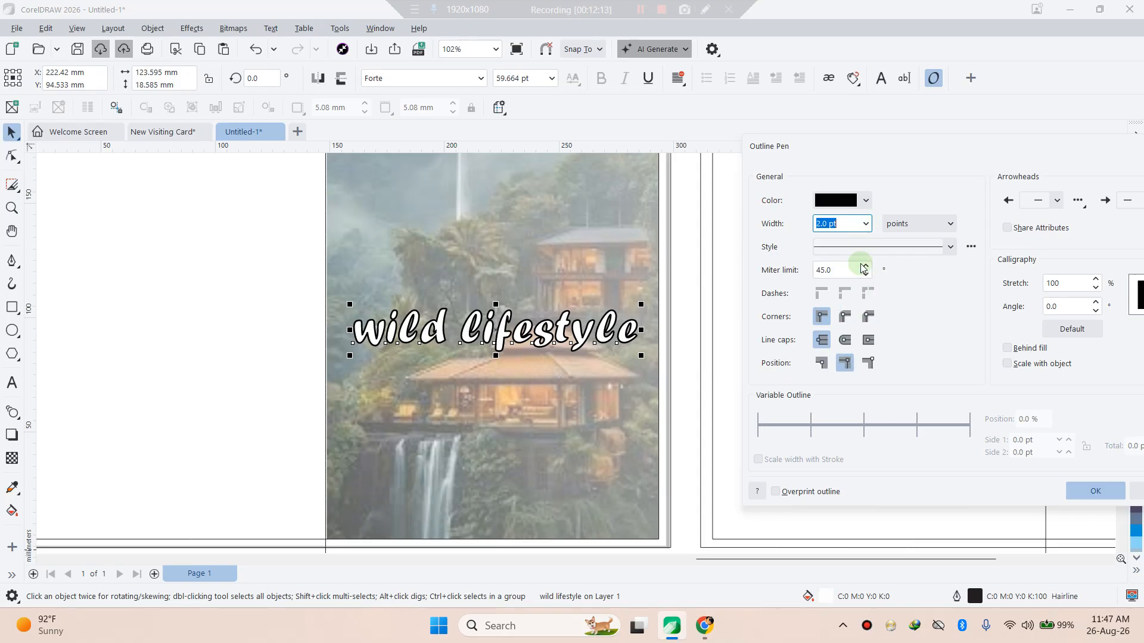
pyautogui.click(1008, 349)
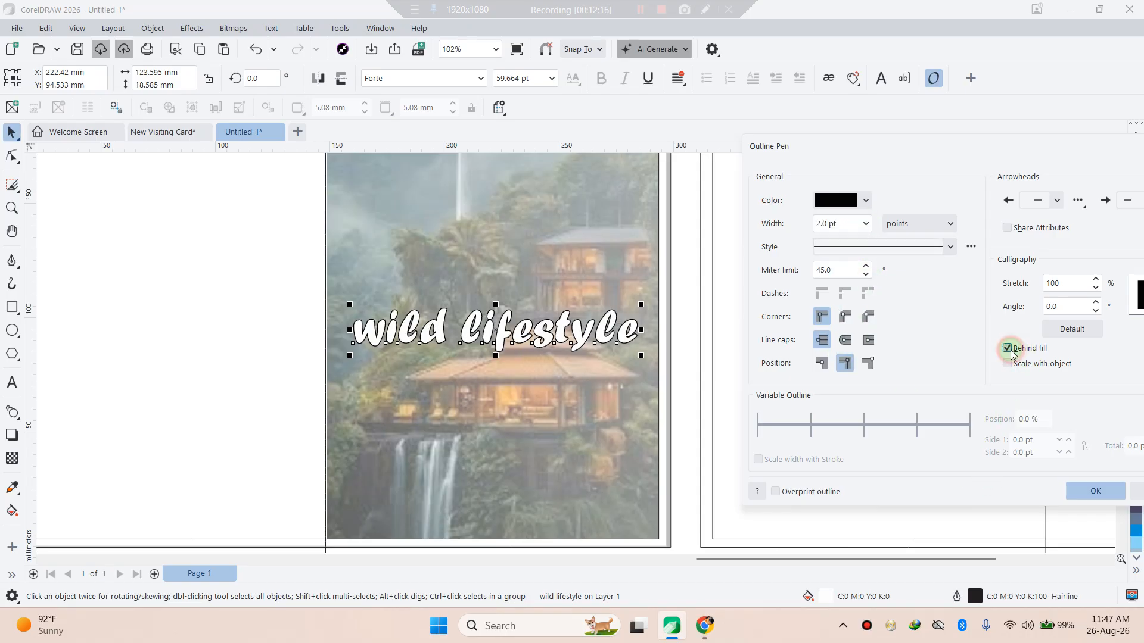
pyautogui.click(867, 202)
pyautogui.click(866, 201)
pyautogui.click(857, 225)
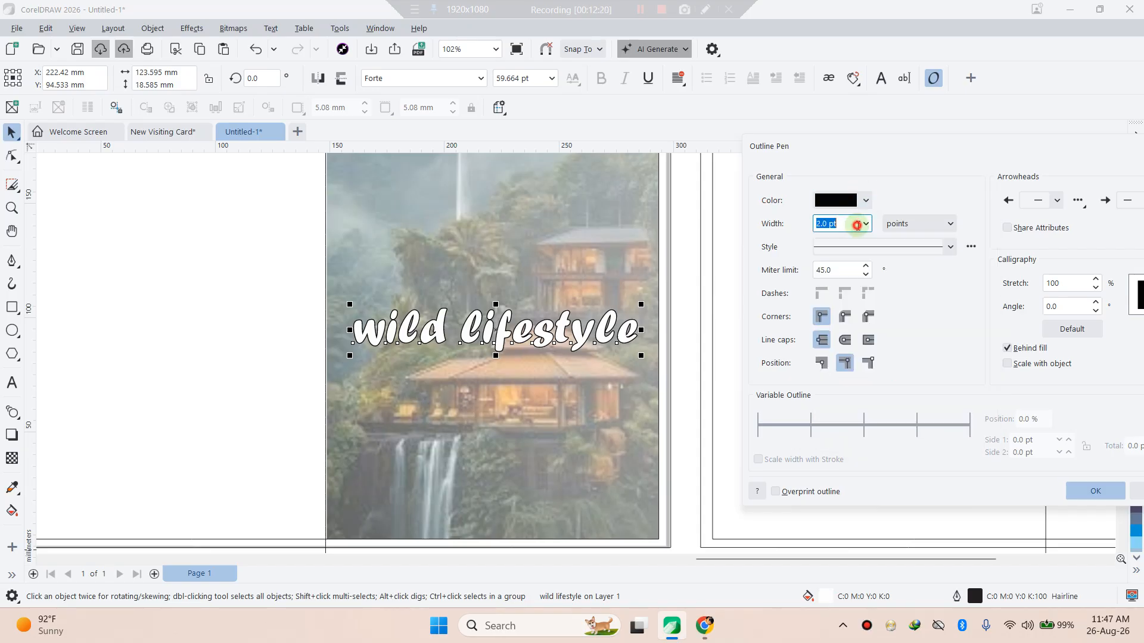
pyautogui.click(857, 225)
pyautogui.click(846, 411)
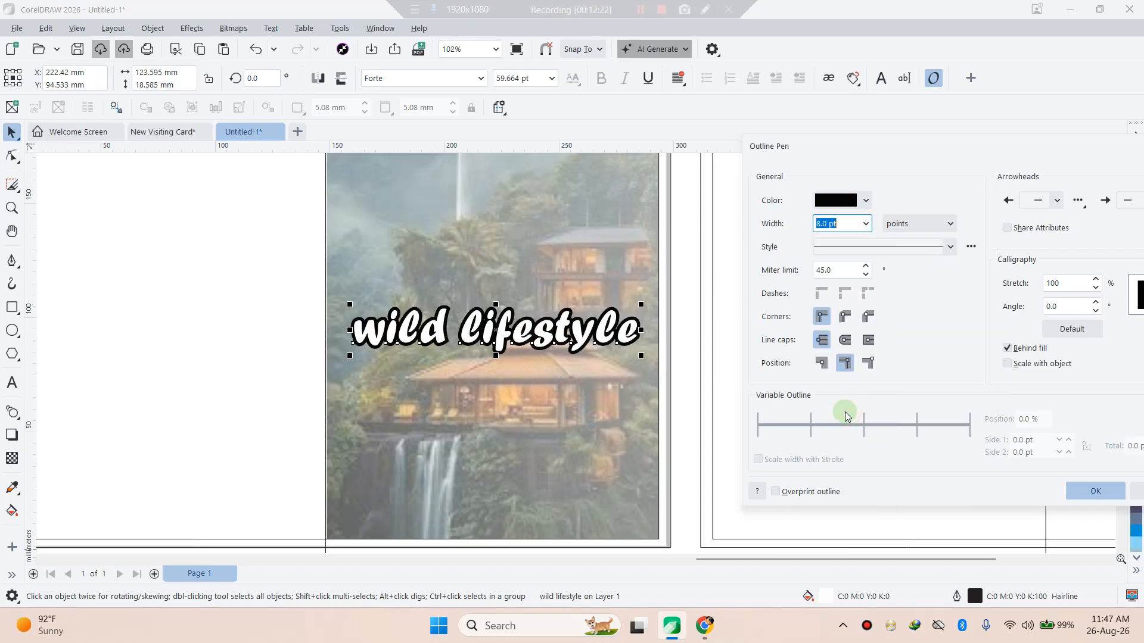
pyautogui.click(1087, 491)
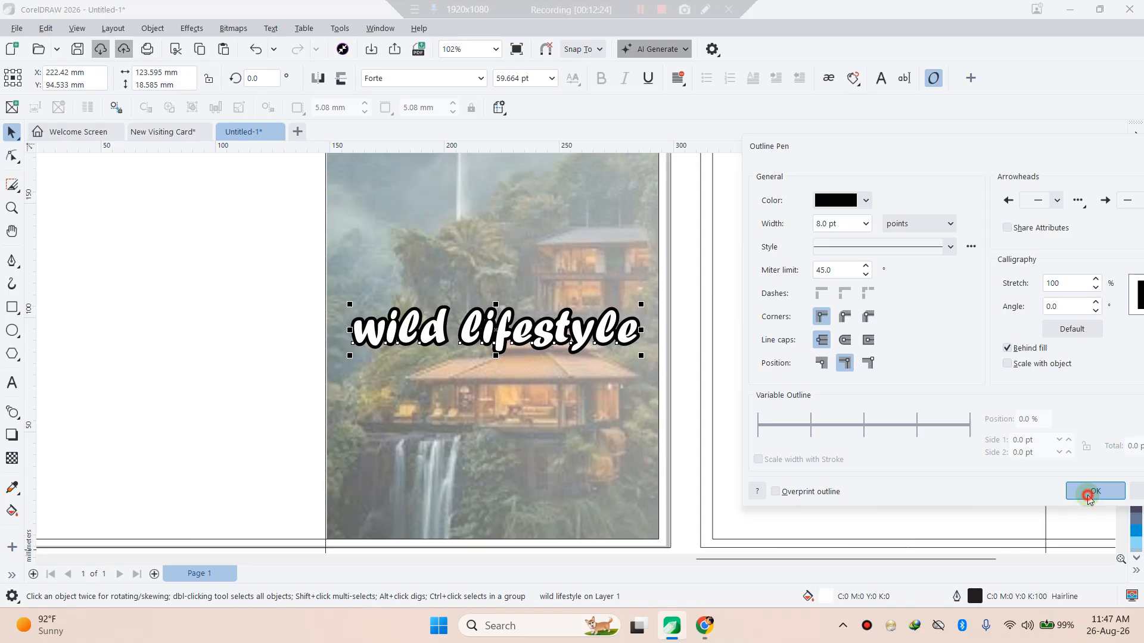
# - Move the "THE" text from below the page onto the cover picture, above the left part of "wild lifestyle"
pyautogui.click(13, 133)
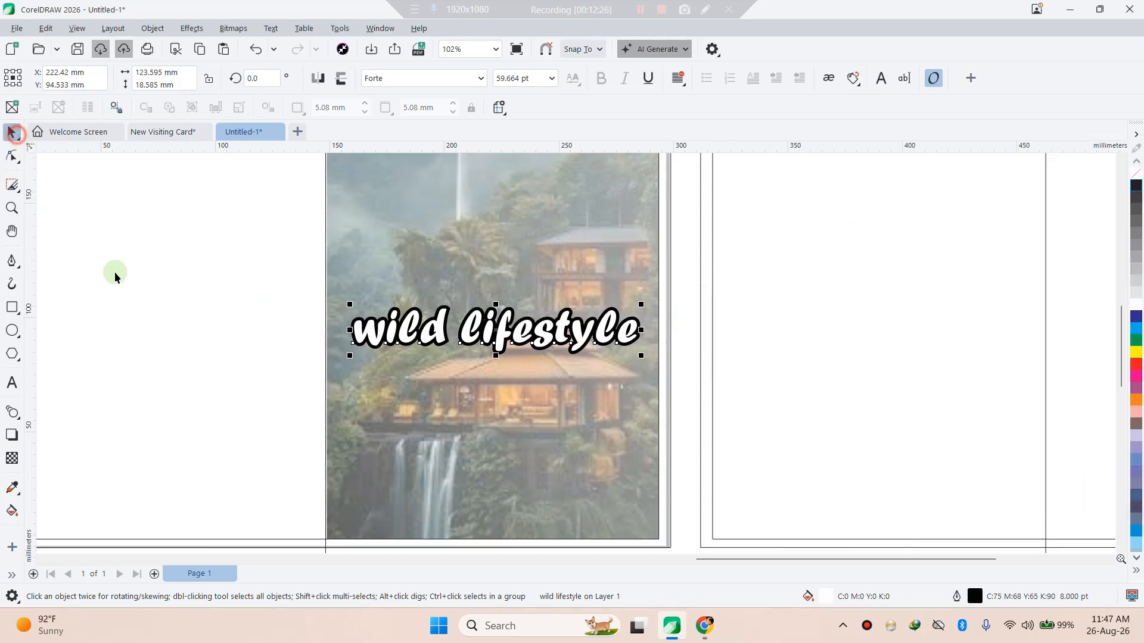
pyautogui.click(137, 313)
pyautogui.scroll(-2, 315, 370)
pyautogui.scroll(-1, 426, 446)
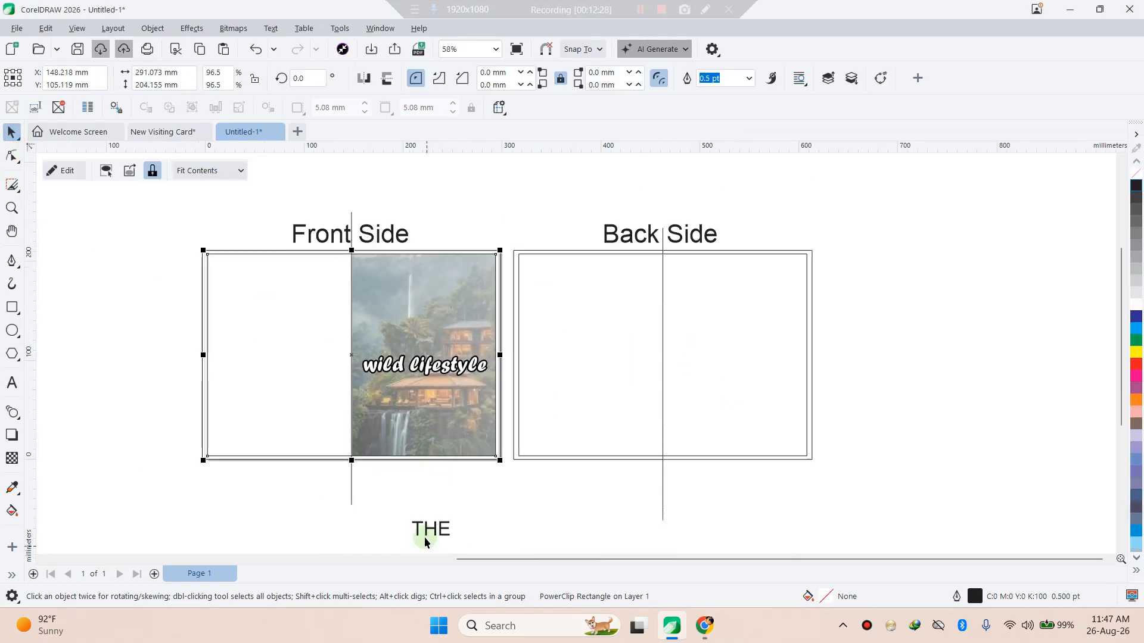
pyautogui.click(431, 528)
pyautogui.moveTo(432, 528); pyautogui.dragTo(401, 327)
pyautogui.scroll(2, 401, 327)
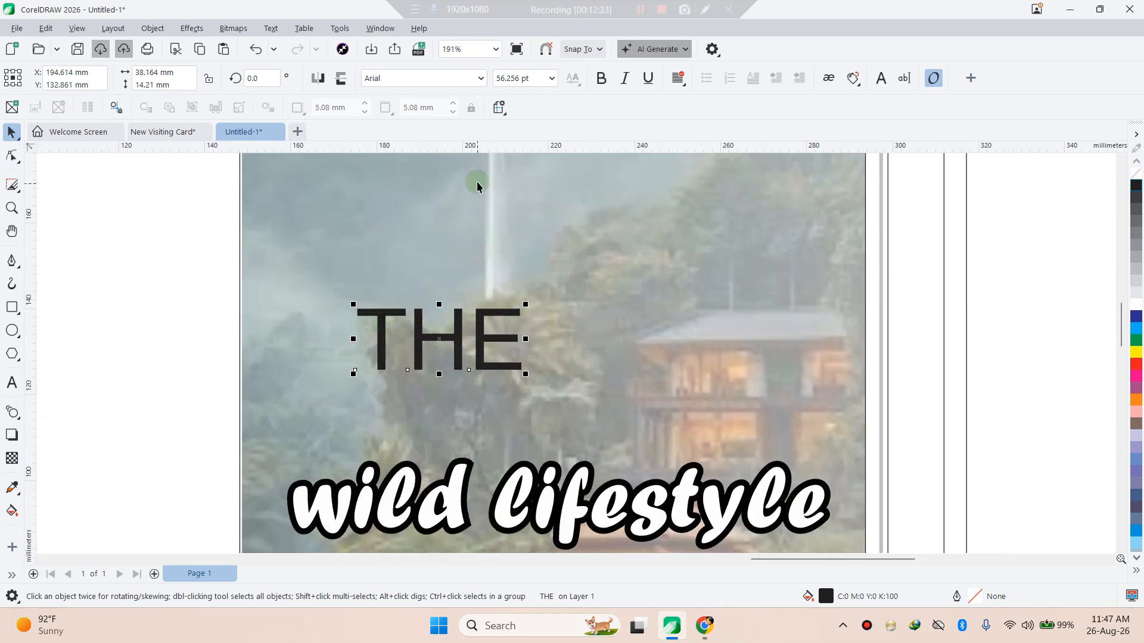
# - Set the font of the "THE" text on the cover to Edwardian Script ITC
pyautogui.click(479, 314)
pyautogui.doubleClick(478, 314)
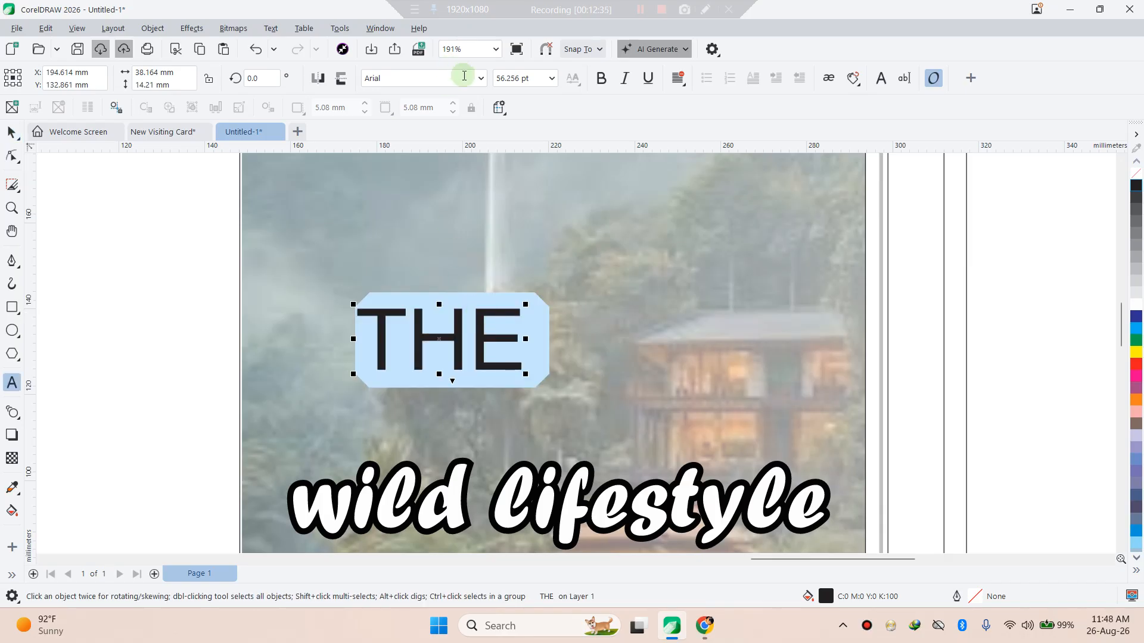
pyautogui.click(481, 77)
pyautogui.scroll(-3, 452, 215)
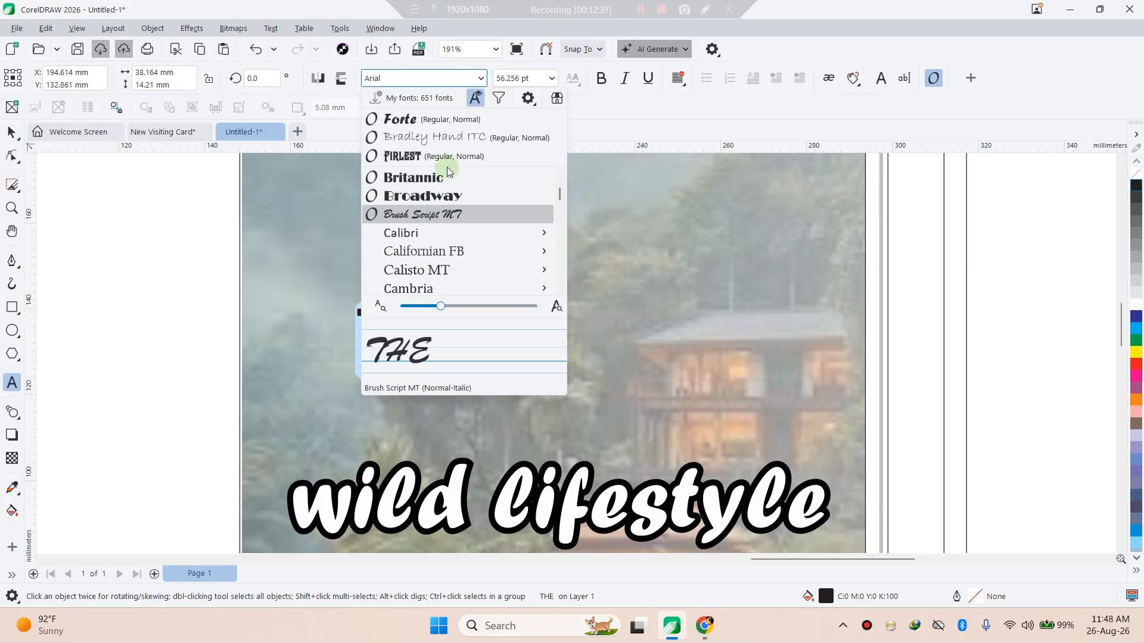
pyautogui.scroll(-10, 448, 214)
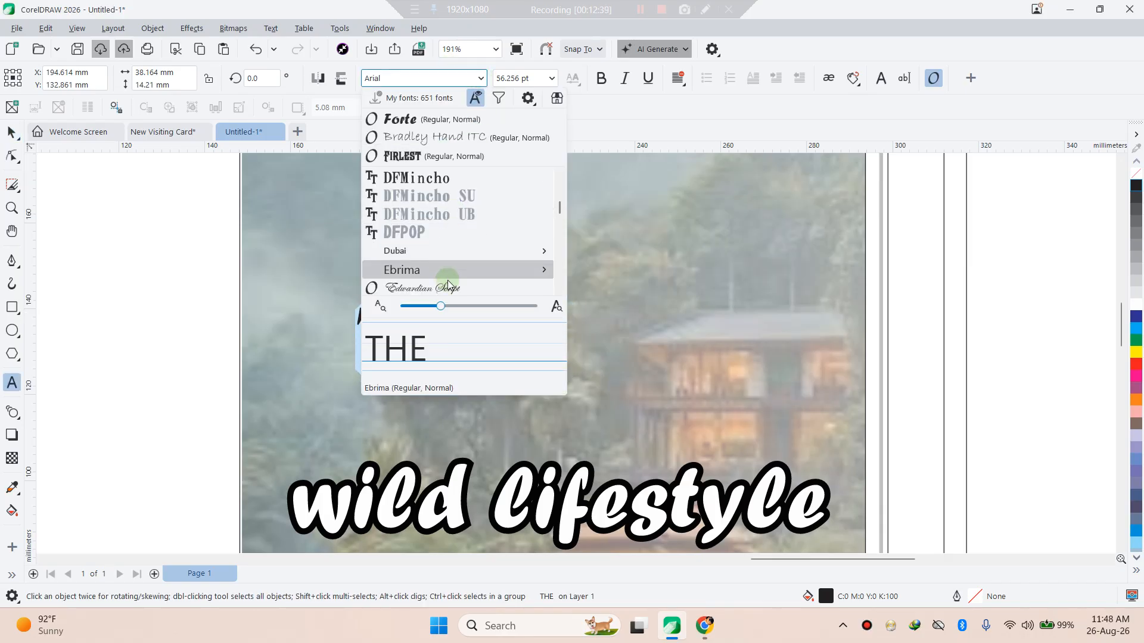
pyautogui.click(448, 287)
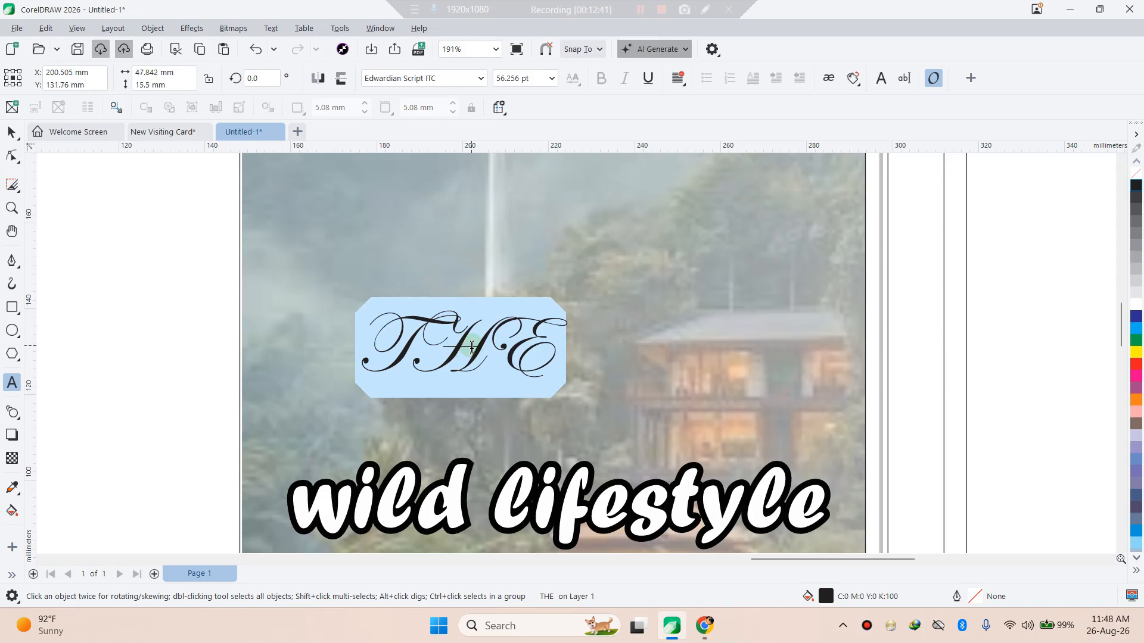
# - Change the case of the "THE" text to Title Case
pyautogui.hotkey('shift', 'F3')
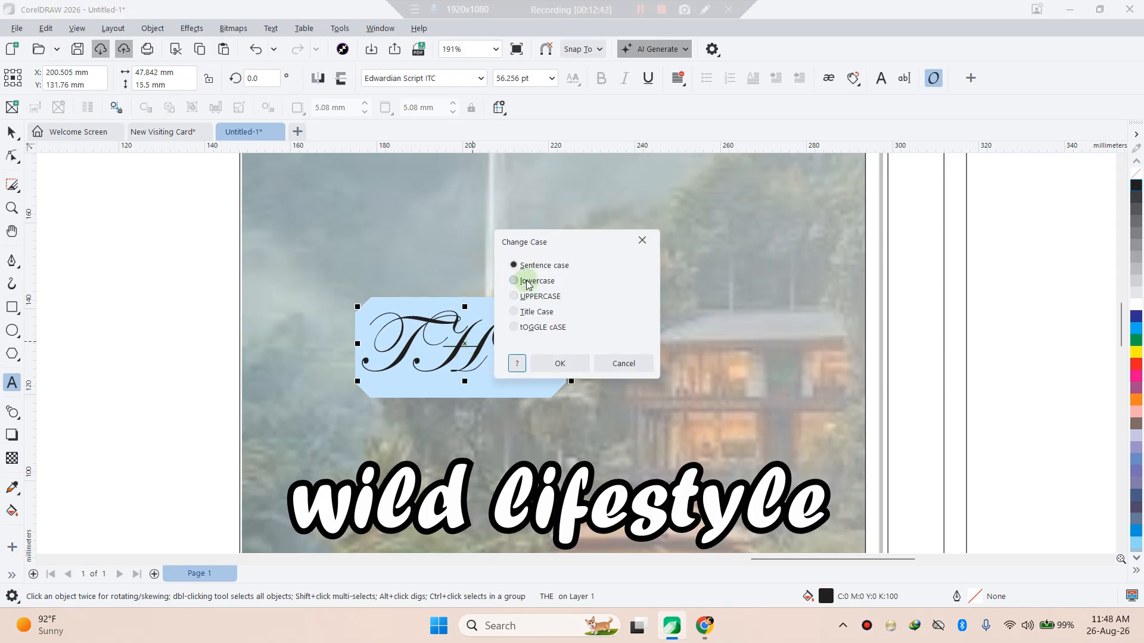
pyautogui.click(529, 297)
pyautogui.click(525, 311)
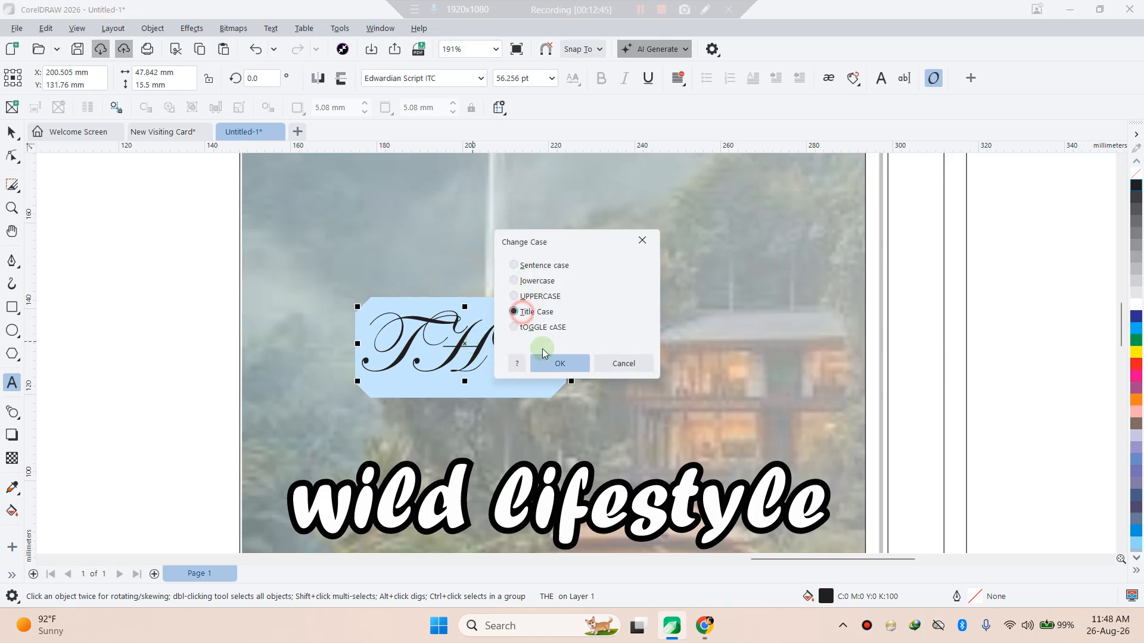
pyautogui.click(551, 362)
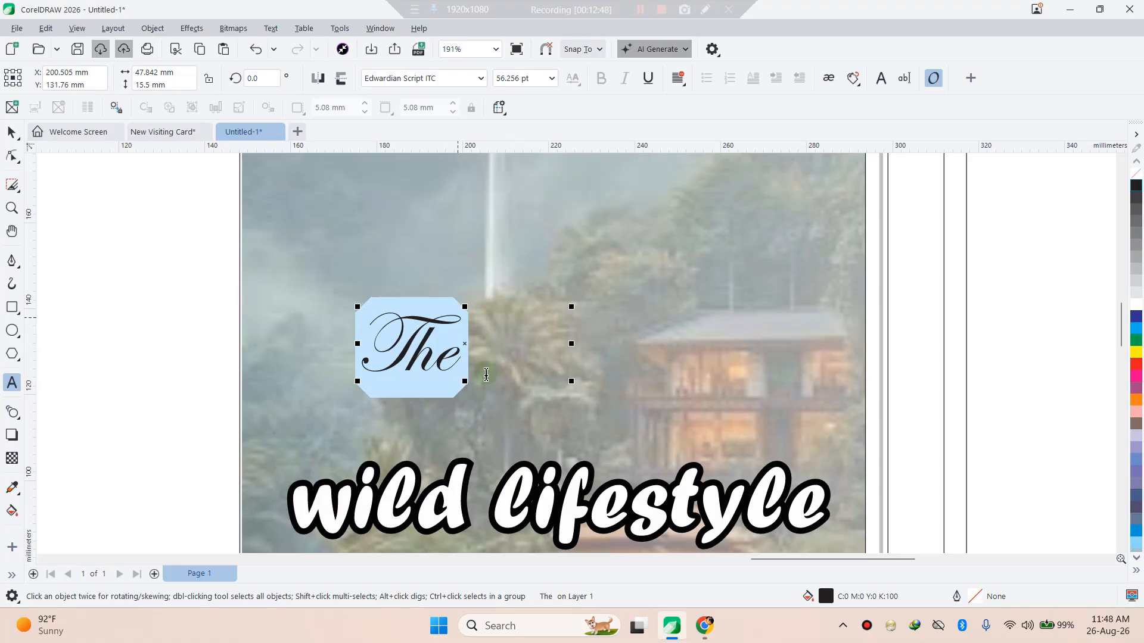
# - Enlarge "The" to about 92 pt, tilt it about 21.7° counterclockwise and place it above the start of "wild lifestyle"
pyautogui.click(9, 139)
pyautogui.moveTo(465, 308); pyautogui.dragTo(529, 269)
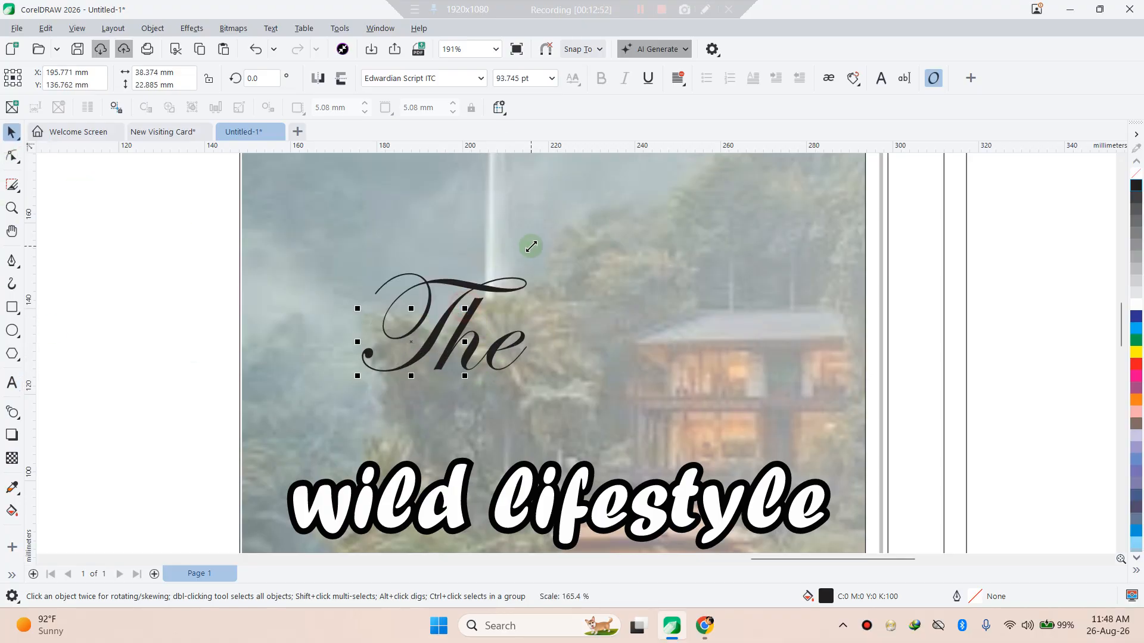
pyautogui.click(442, 324)
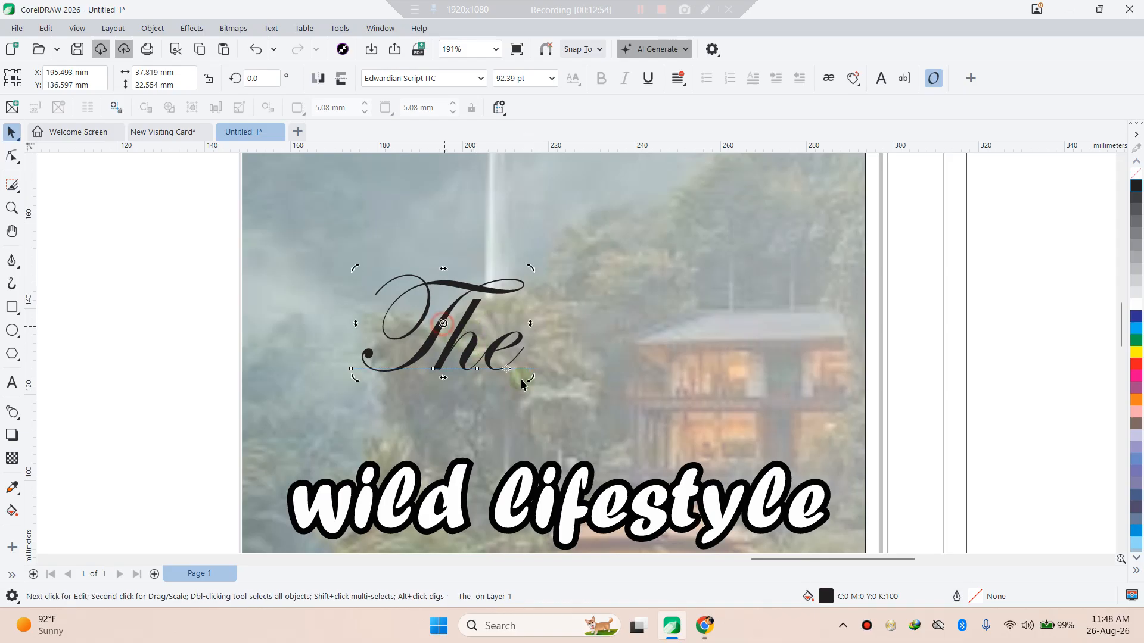
pyautogui.moveTo(534, 379); pyautogui.dragTo(367, 427)
pyautogui.click(500, 345)
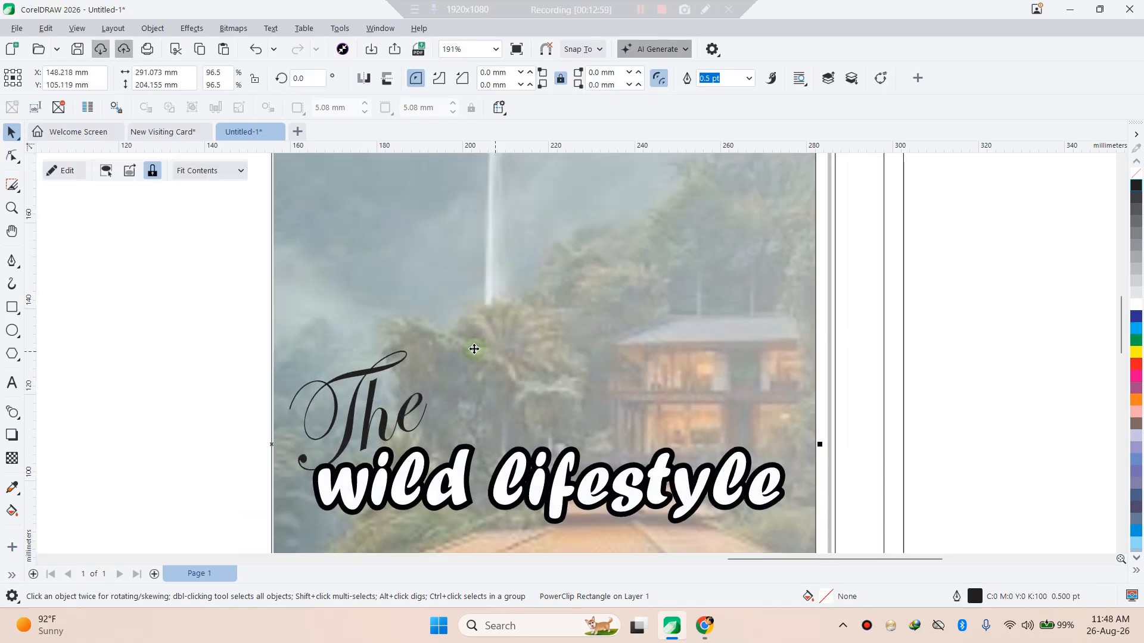
# - Shrink the tilted "The" to about 50 pt, keeping it beside the "w" of "wild", and deselect it
pyautogui.scroll(-5, 474, 349)
pyautogui.scroll(2, 453, 357)
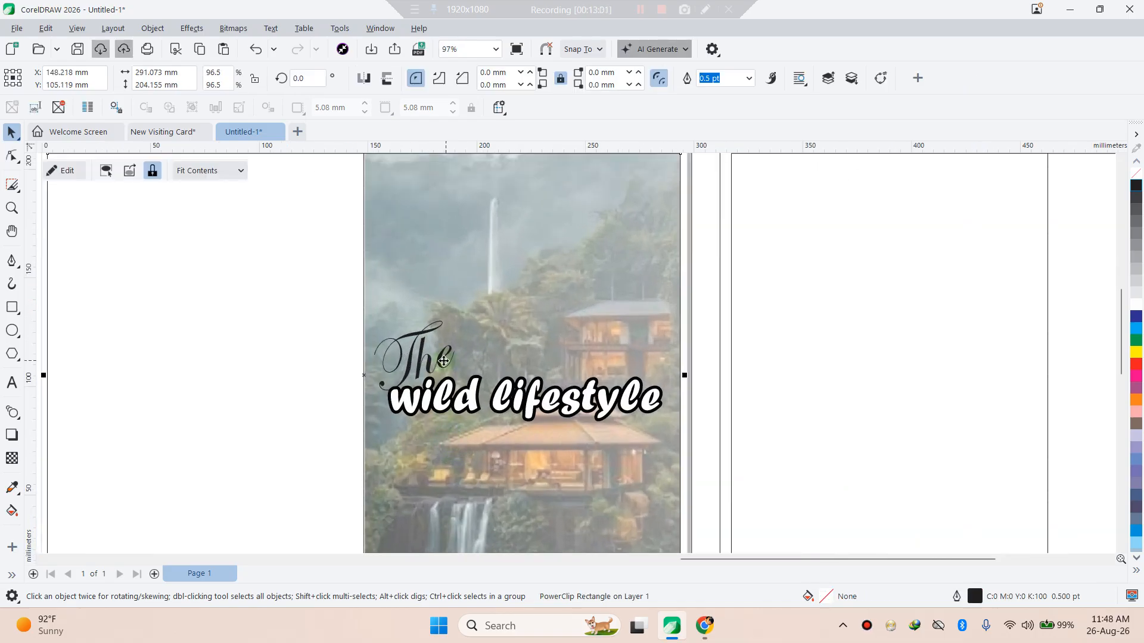
pyautogui.click(441, 366)
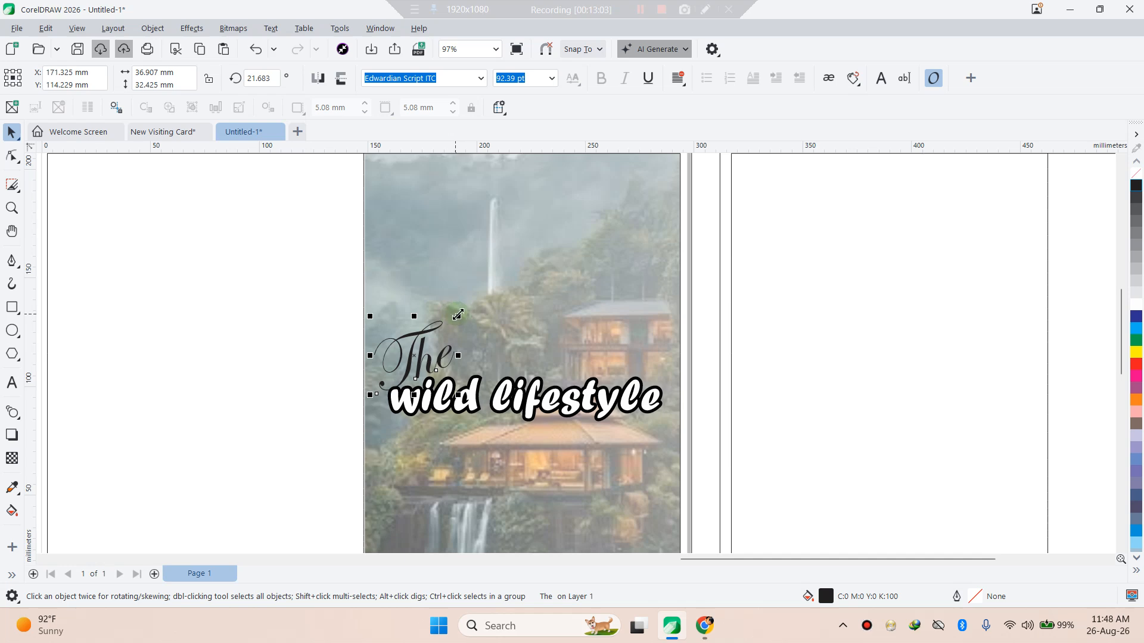
pyautogui.moveTo(458, 314); pyautogui.dragTo(421, 345)
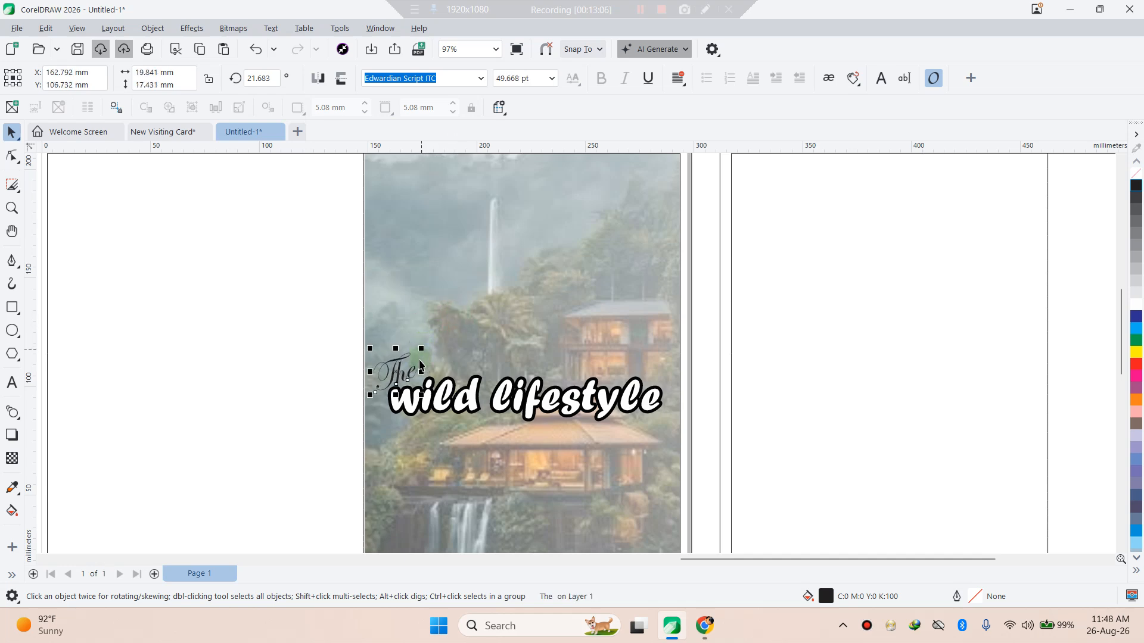
pyautogui.click(330, 384)
pyautogui.scroll(-2, 526, 453)
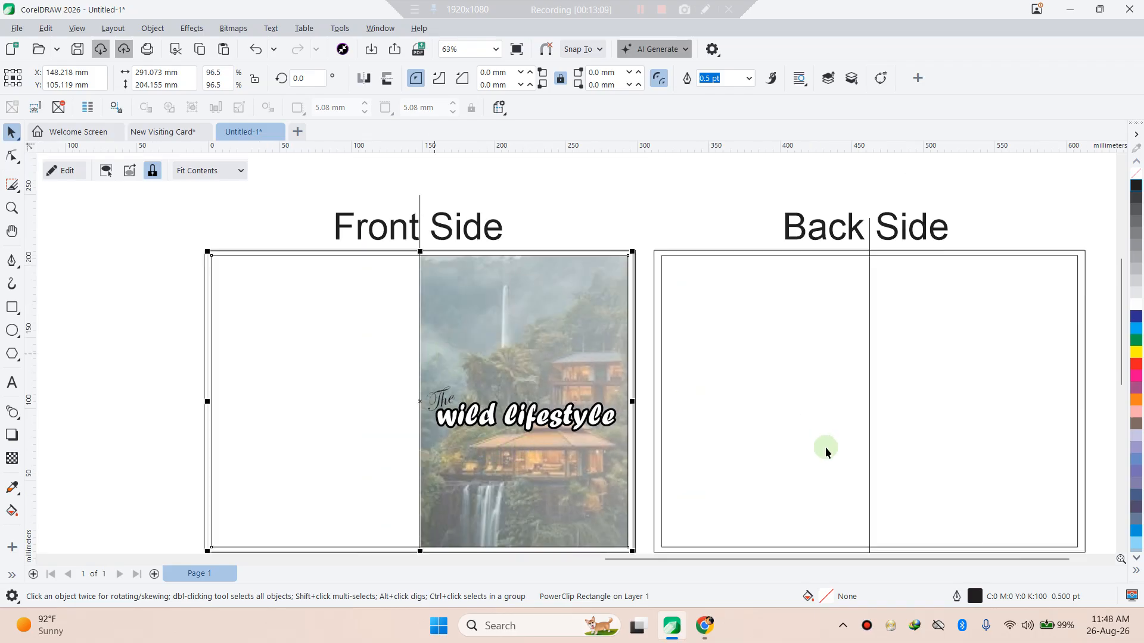
# - Add the tagline "The Name of Orignal Taste" as a new text line below the front side
pyautogui.click(1120, 549)
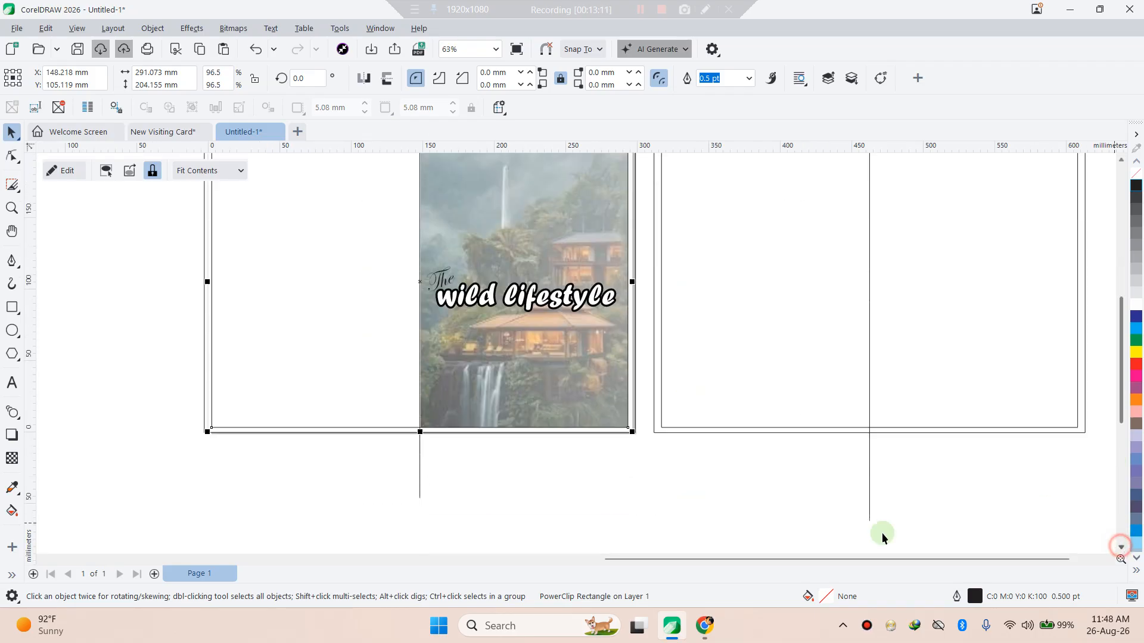
pyautogui.click(12, 383)
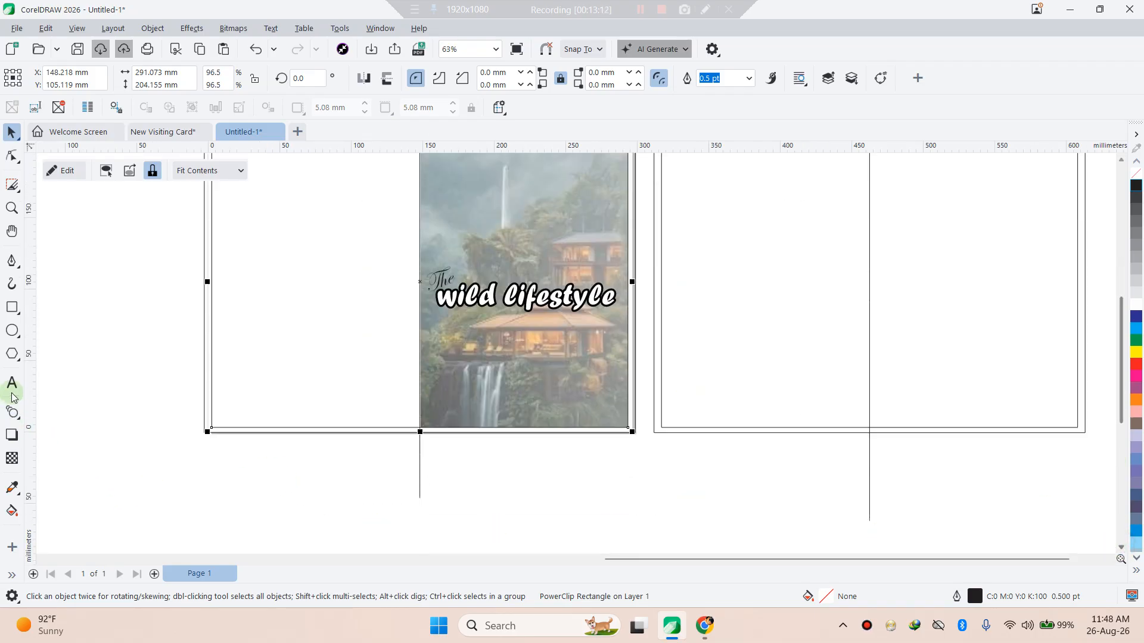
pyautogui.click(322, 503)
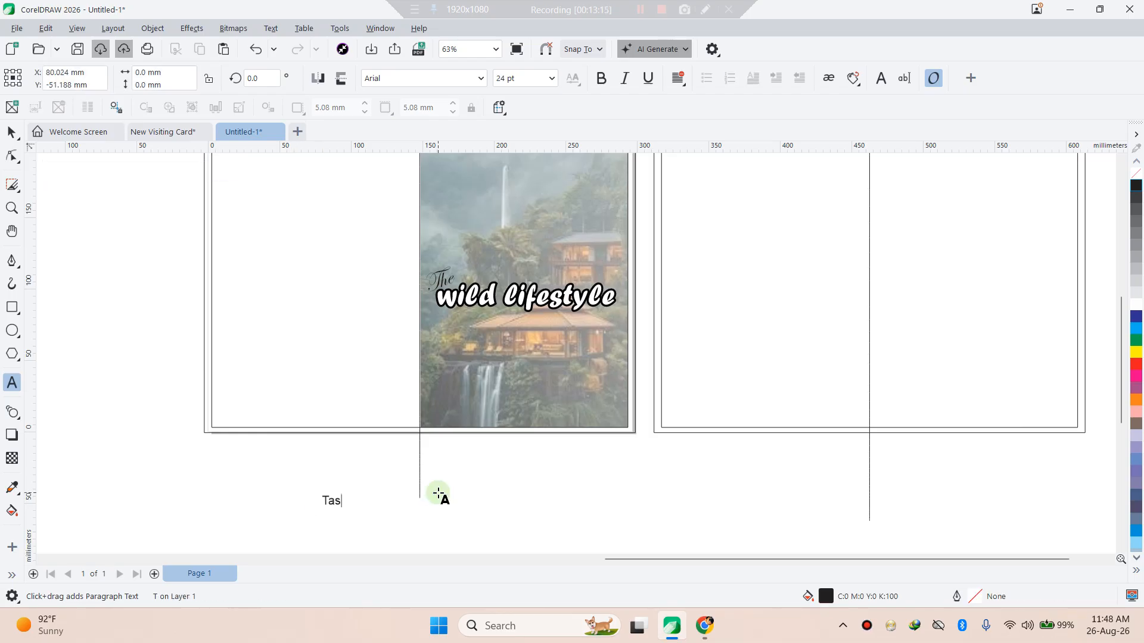
pyautogui.press('BackSpace')
pyautogui.press('BackSpace')
pyautogui.press('BackSpace')
pyautogui.press('BackSpace')
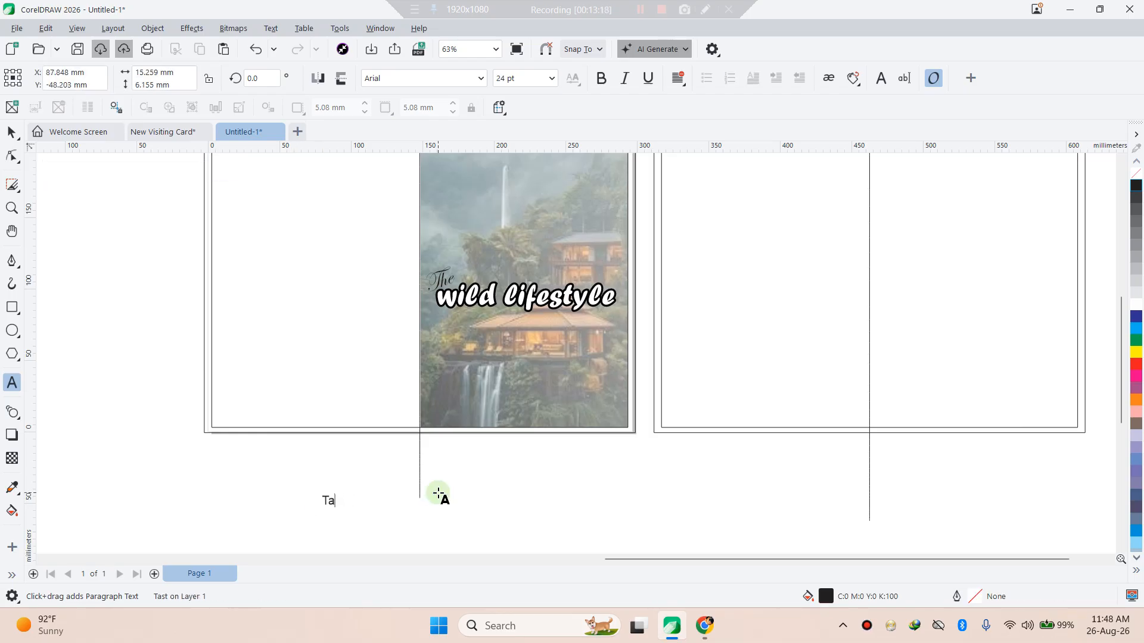
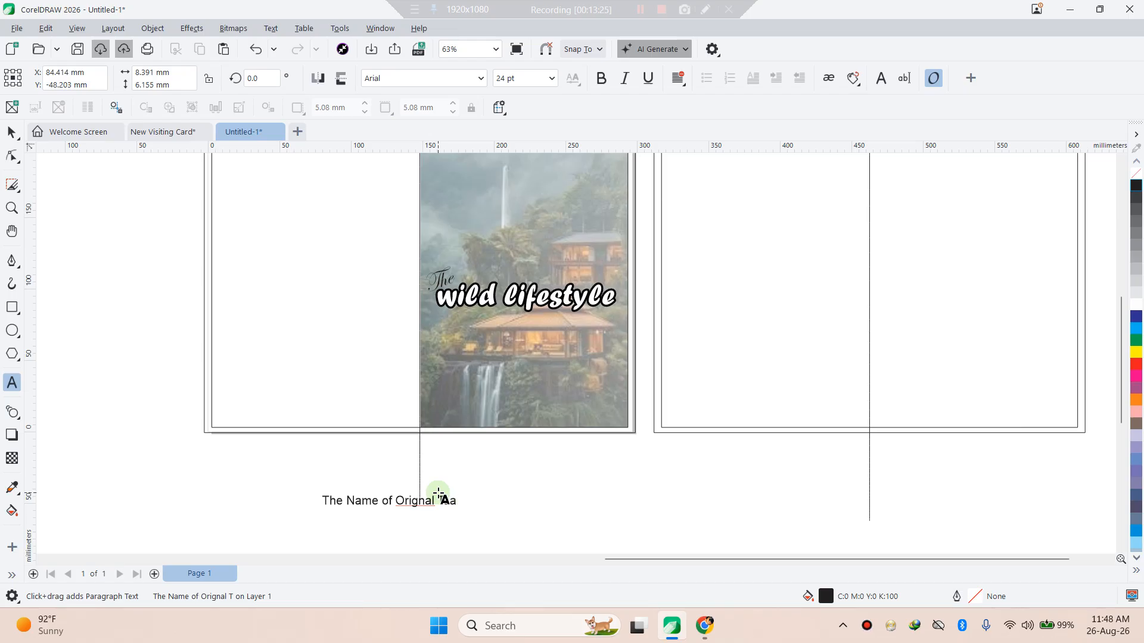
pyautogui.click(438, 494)
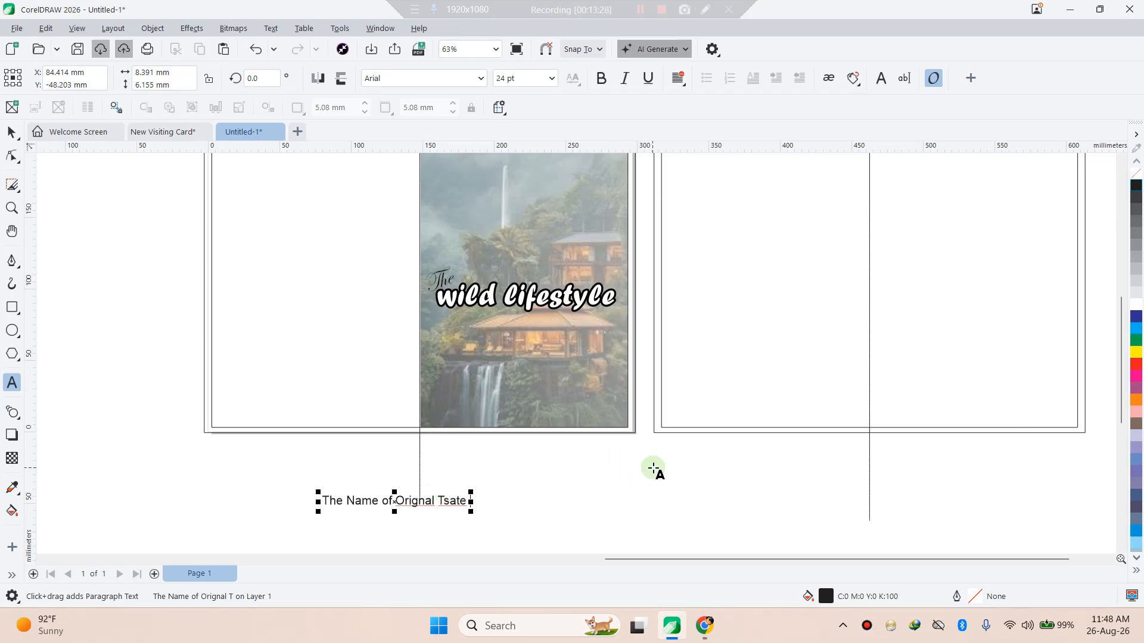
pyautogui.press('BackSpace')
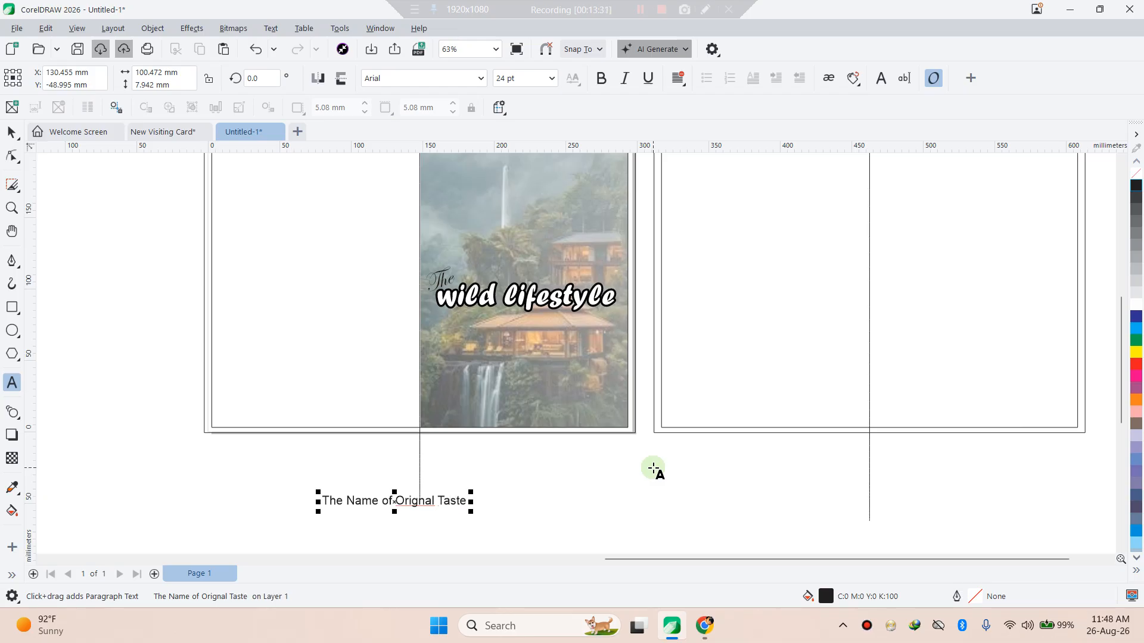
# - Correct the misspelled word in the tagline to the suggested "Original"
pyautogui.click(422, 502)
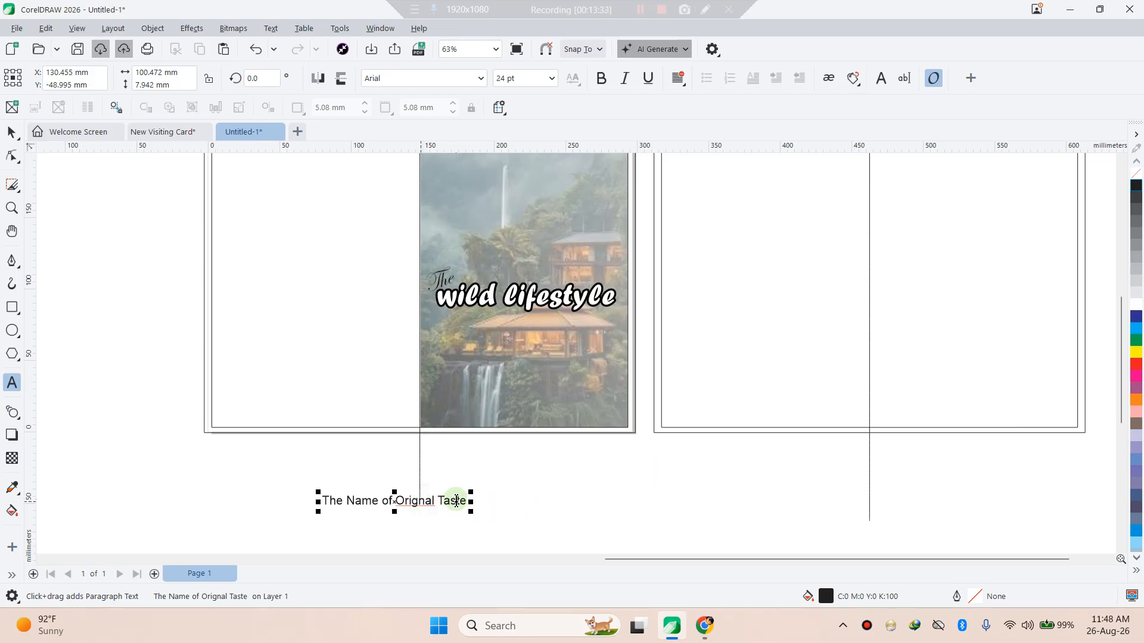
pyautogui.rightClick(421, 500)
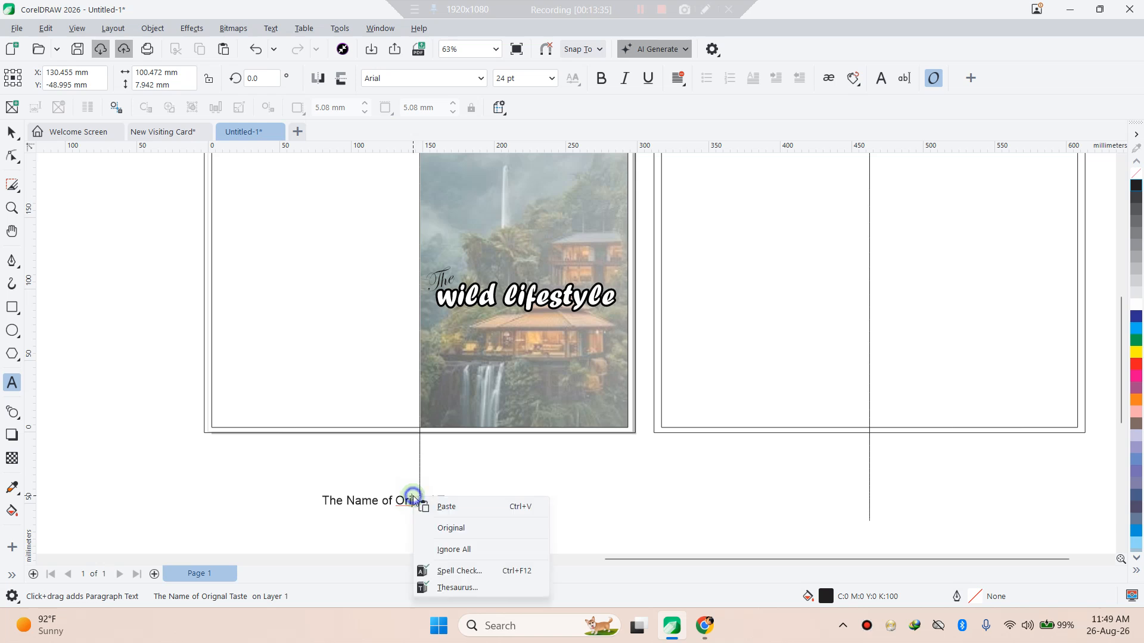
pyautogui.click(449, 527)
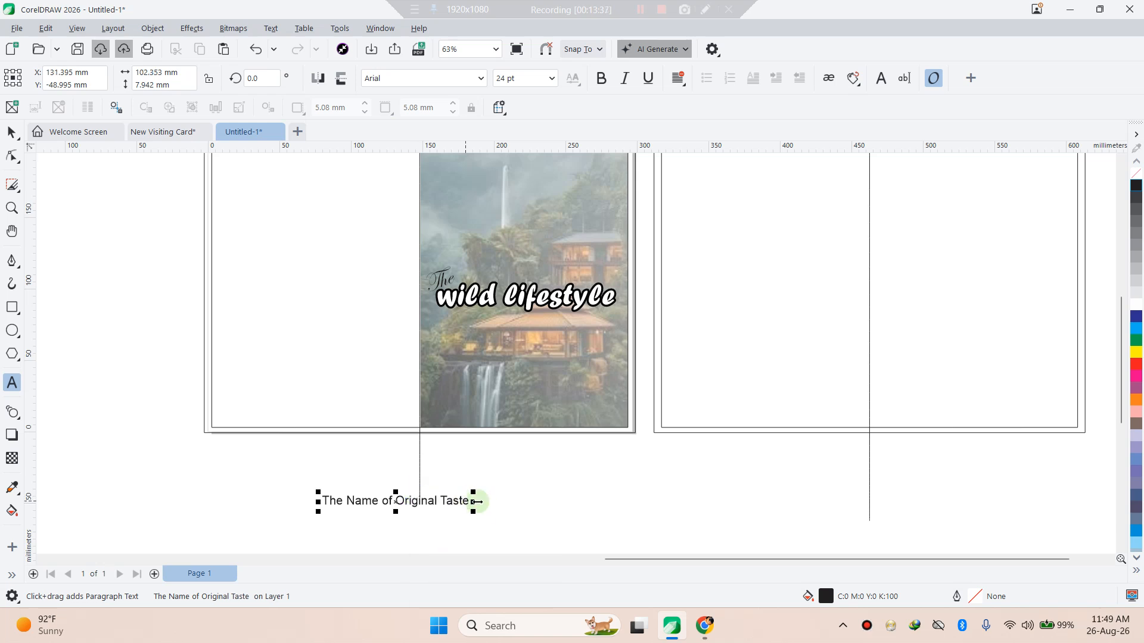
# - Move the tagline onto the lower part of the cover picture and scale it to about 18 pt
pyautogui.moveTo(473, 512); pyautogui.dragTo(504, 516)
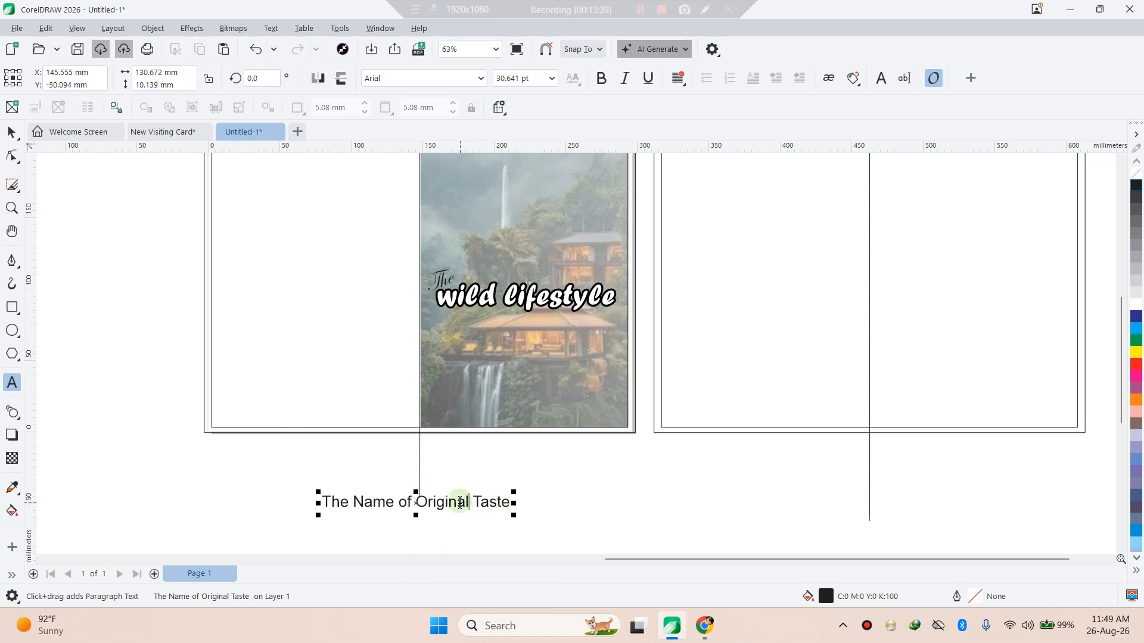
pyautogui.click(12, 132)
pyautogui.moveTo(424, 504); pyautogui.dragTo(535, 421)
pyautogui.scroll(6, 534, 421)
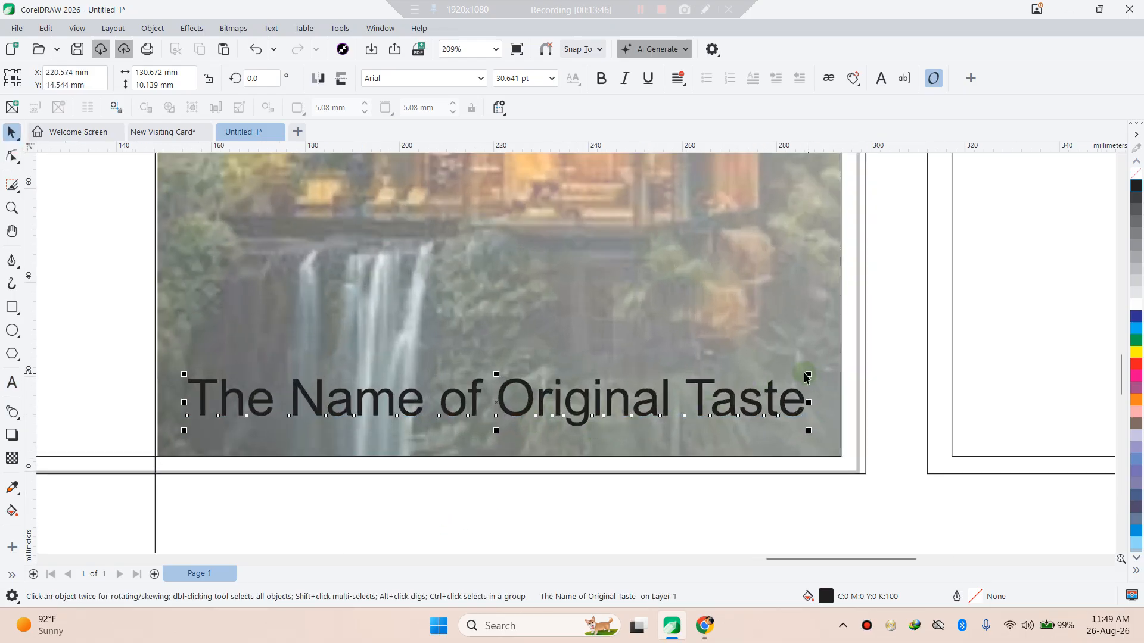
pyautogui.moveTo(809, 374); pyautogui.dragTo(757, 384)
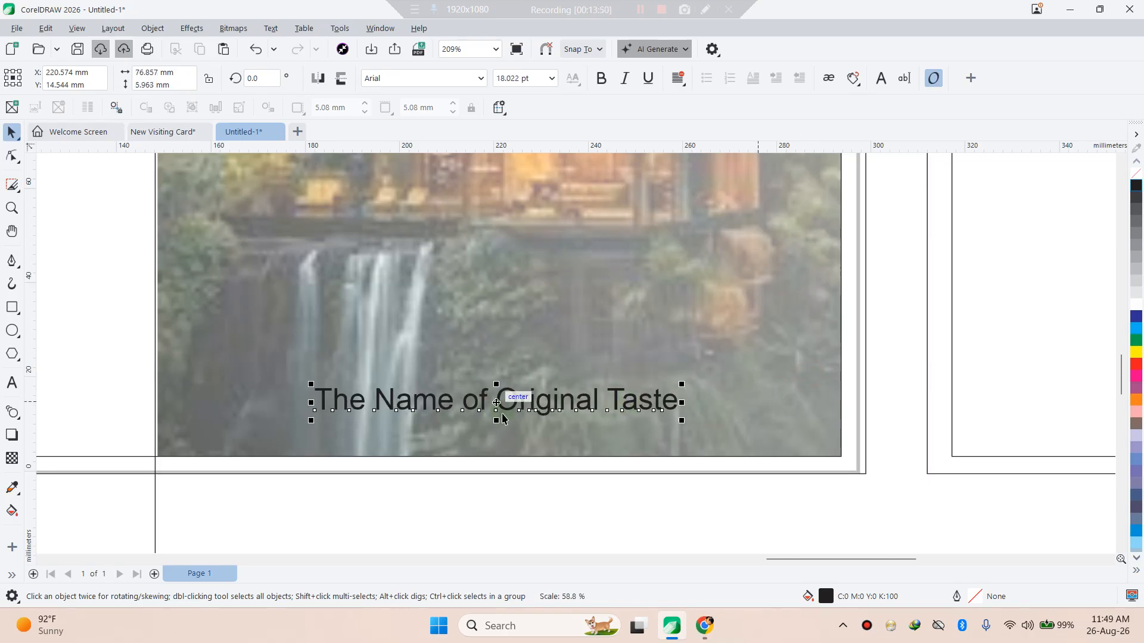
# - Add a second line under the tagline reading "TOLL FREE #" followed by the placeholder phone number
pyautogui.doubleClick(464, 402)
pyautogui.tripleClick(464, 402)
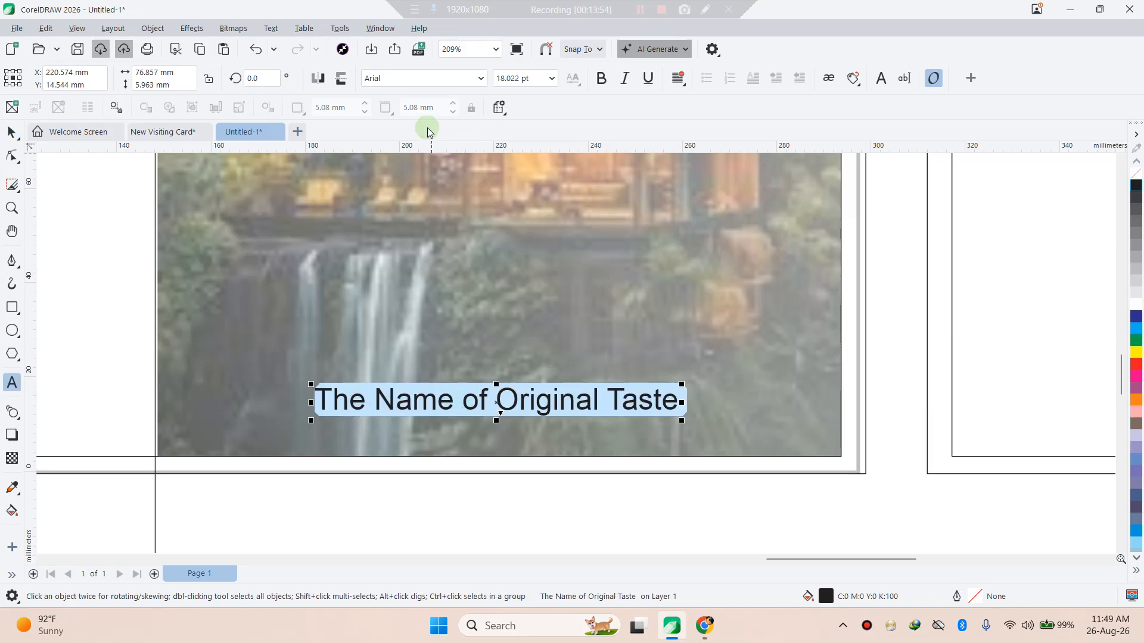
pyautogui.click(639, 410)
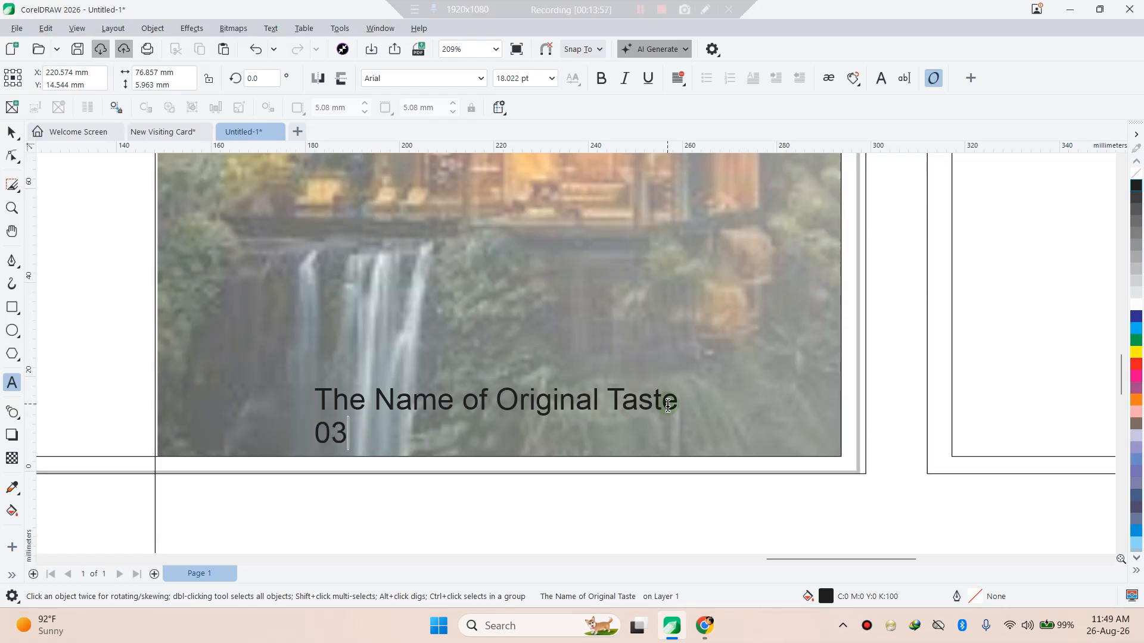
pyautogui.press('BackSpace')
pyautogui.press('BackSpace')
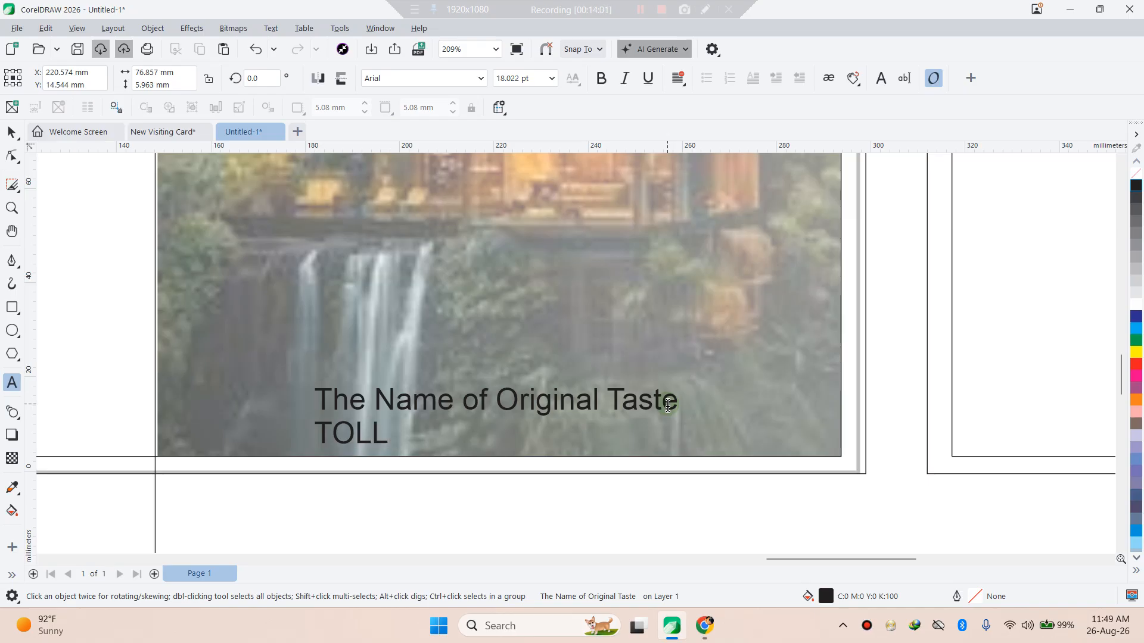
pyautogui.press('BackSpace')
pyautogui.press('BackSpace')
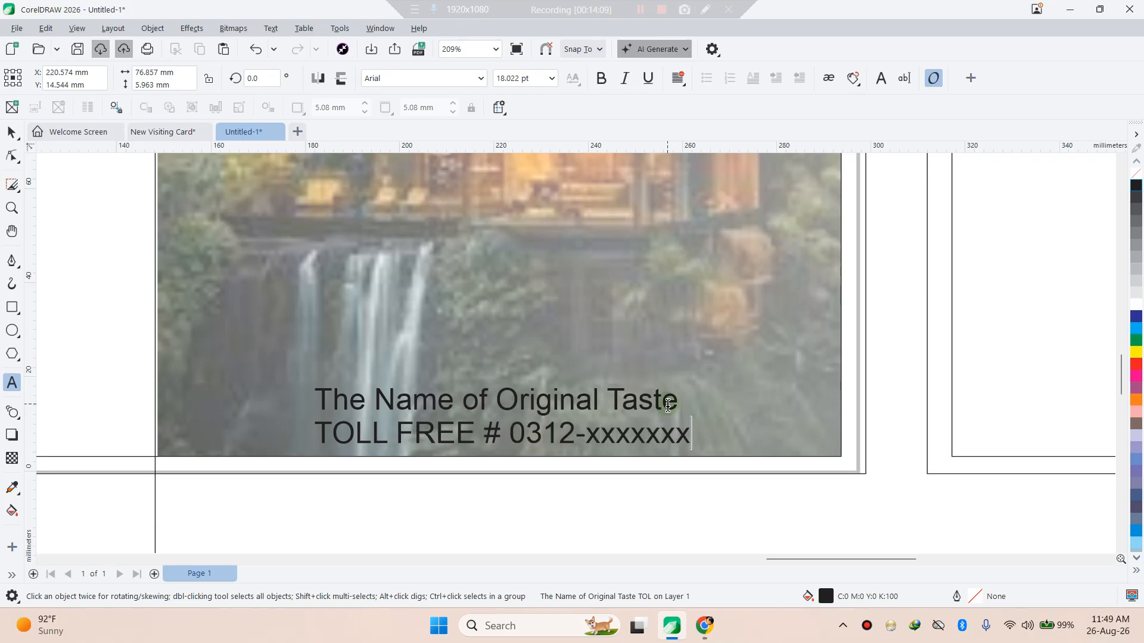
# - Break the two-line tagline text apart into separate single-line text objects
pyautogui.moveTo(691, 434); pyautogui.dragTo(313, 382)
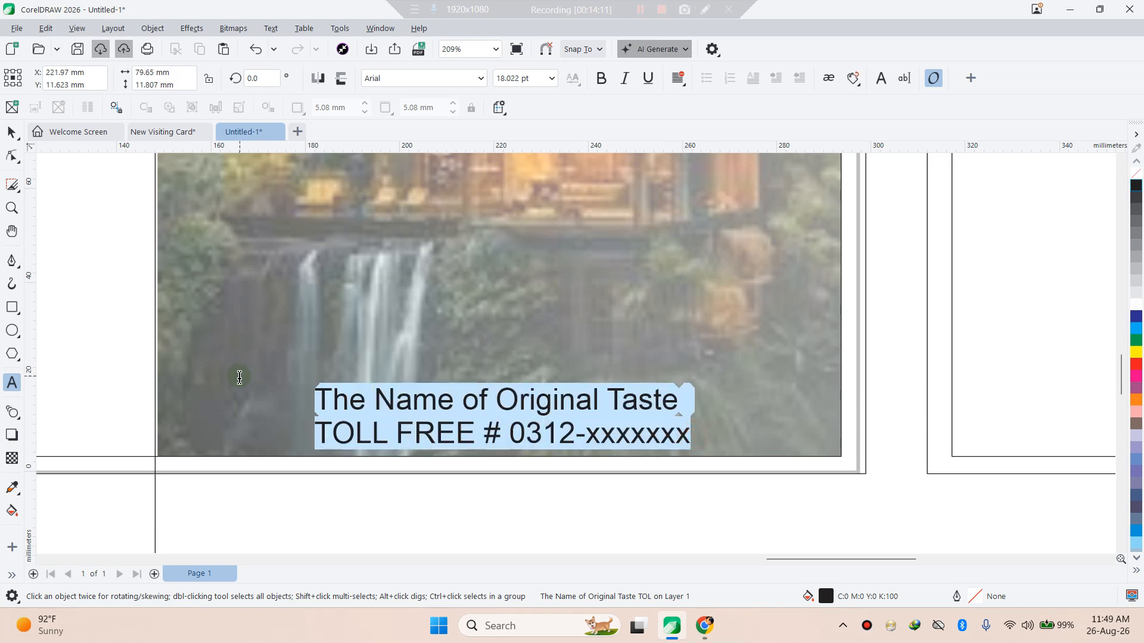
pyautogui.click(432, 397)
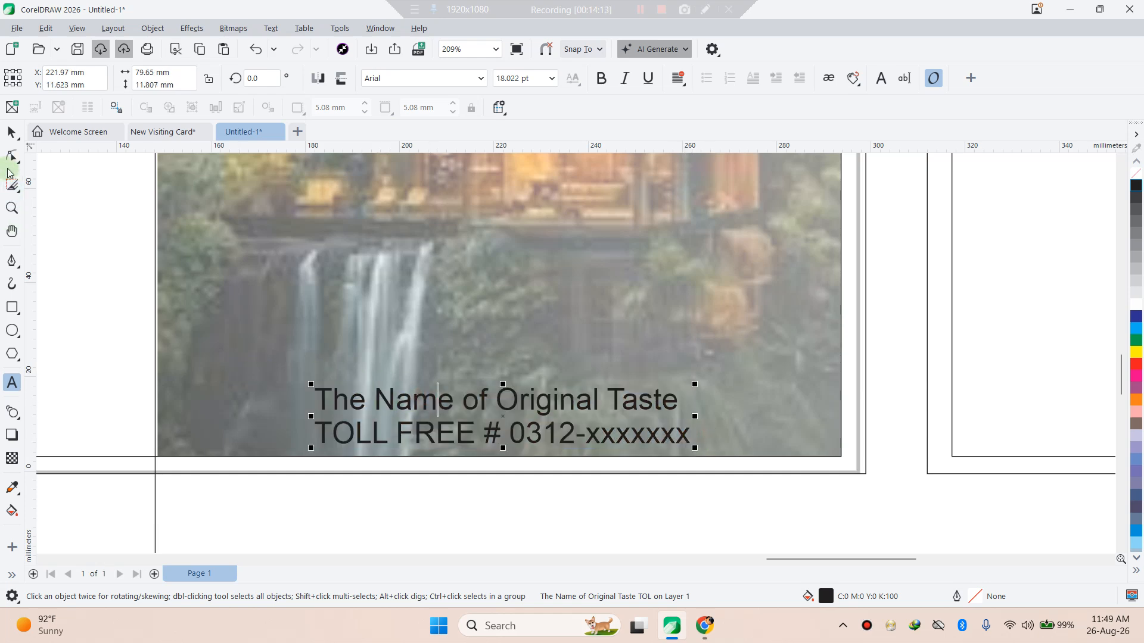
pyautogui.click(11, 131)
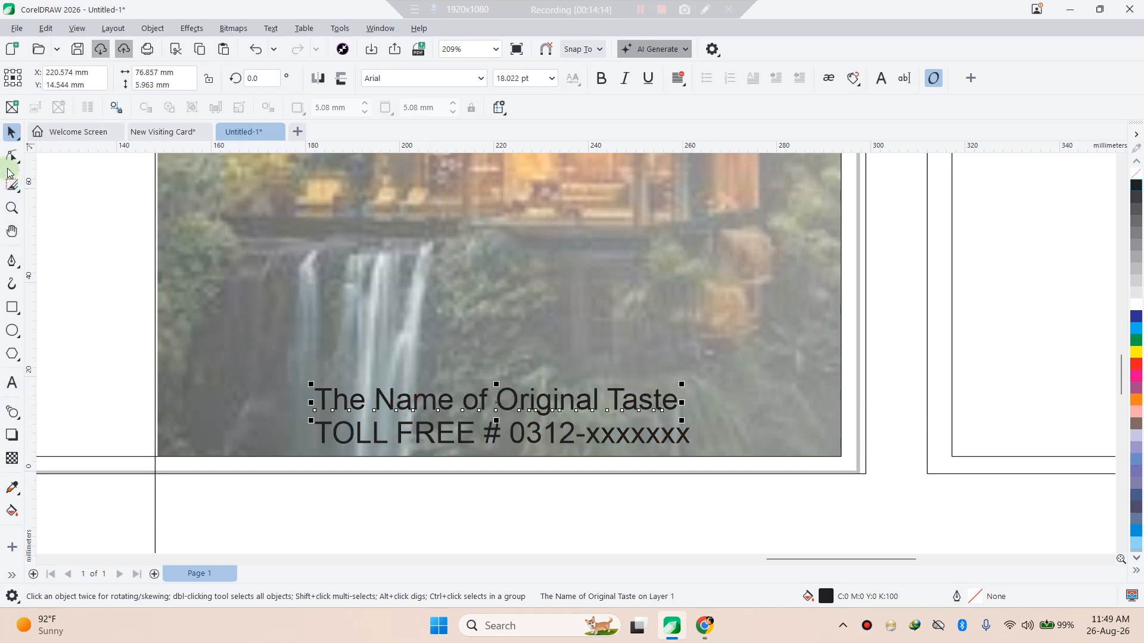
# - Change the font of the tagline "The Name of Original Taste" to Firlest
pyautogui.tripleClick(411, 405)
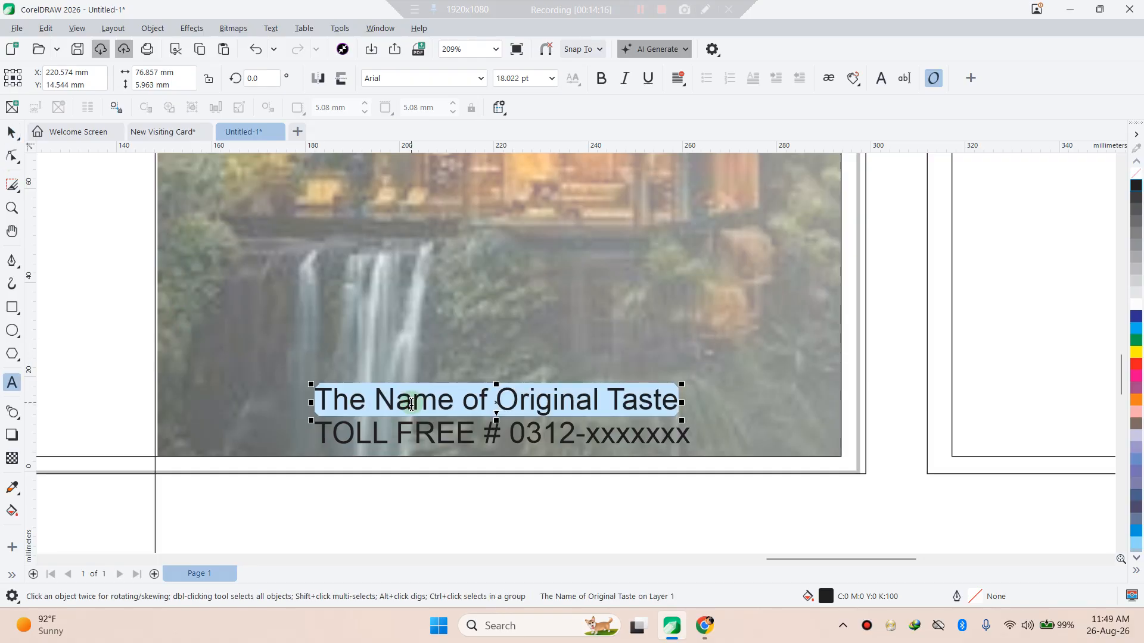
pyautogui.click(482, 79)
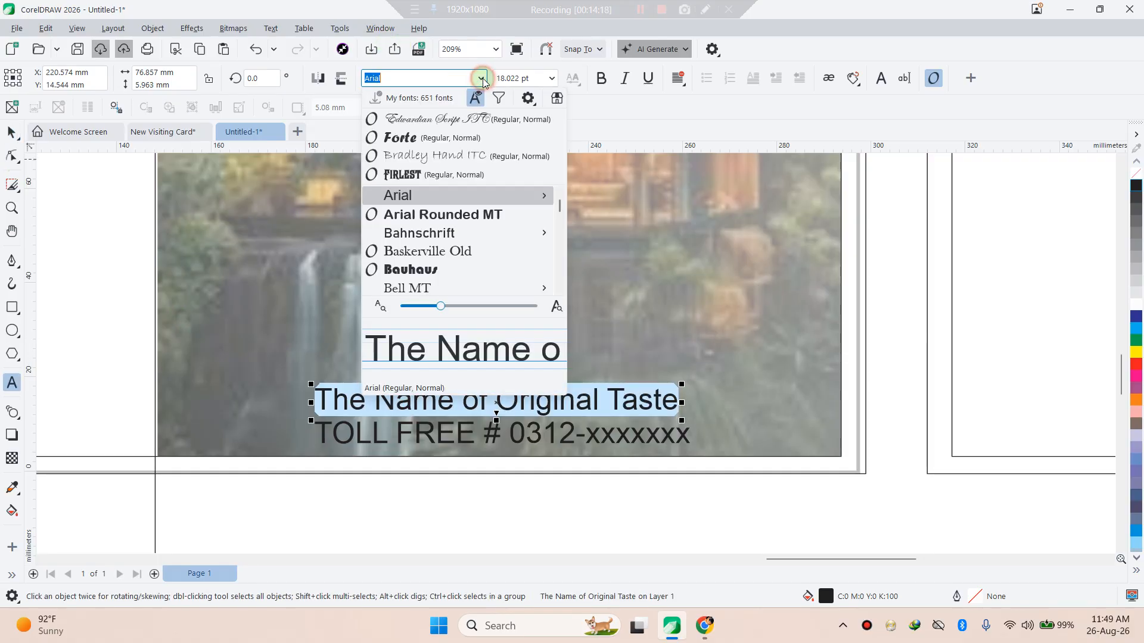
pyautogui.click(435, 173)
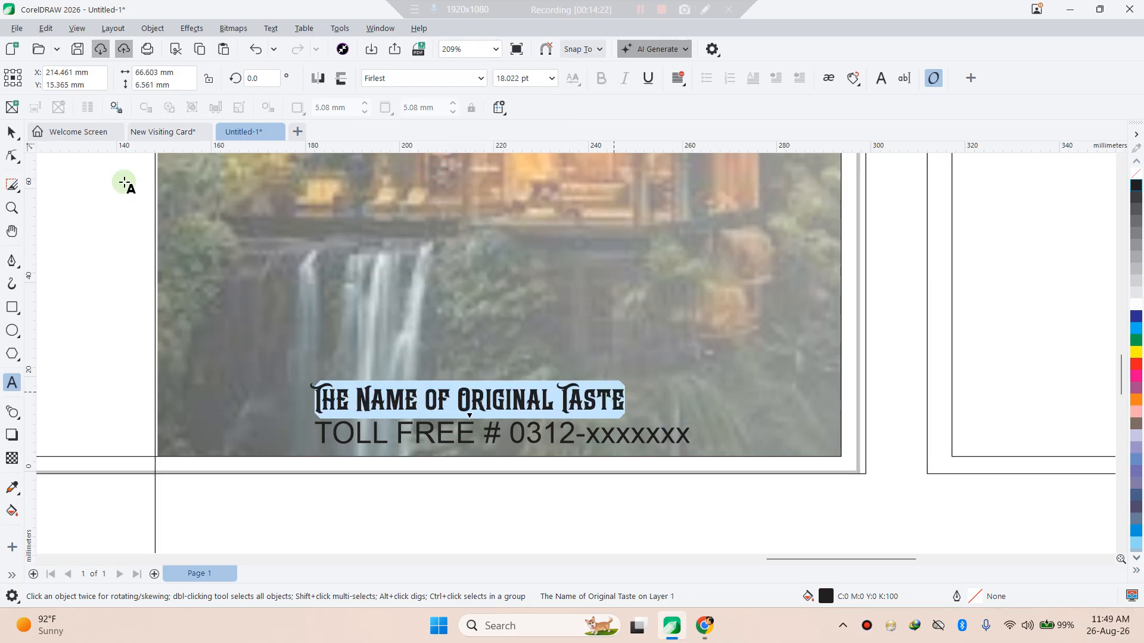
pyautogui.click(12, 133)
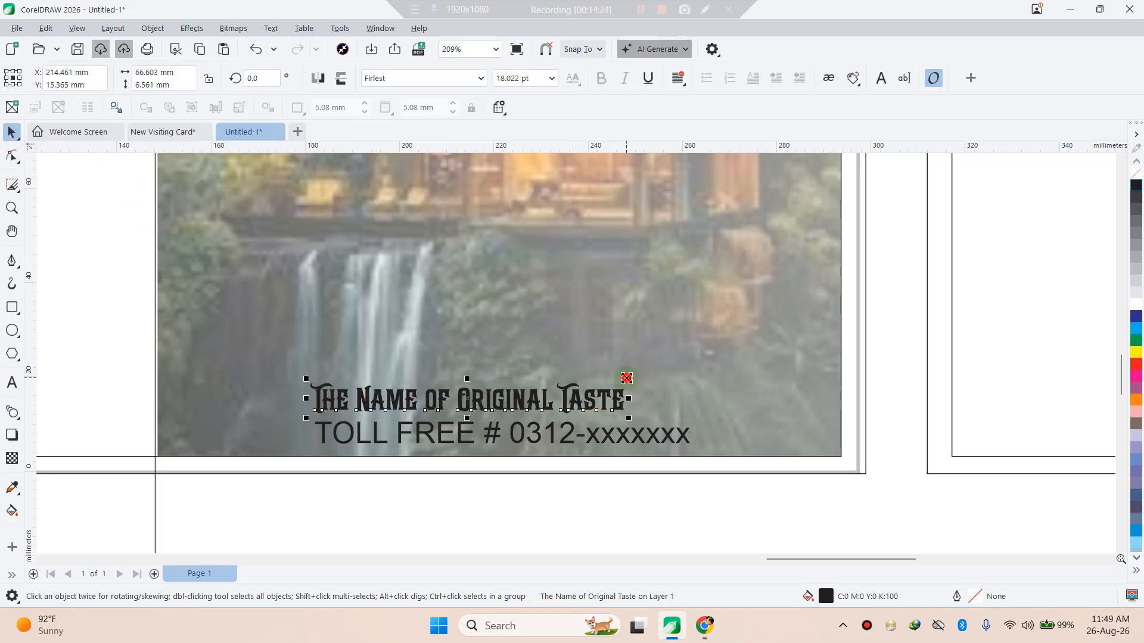
# - Enlarge the tagline proportionally in both directions to about 27 pt, roughly 101 mm wide, above the toll-free line
pyautogui.moveTo(626, 379); pyautogui.dragTo(728, 341)
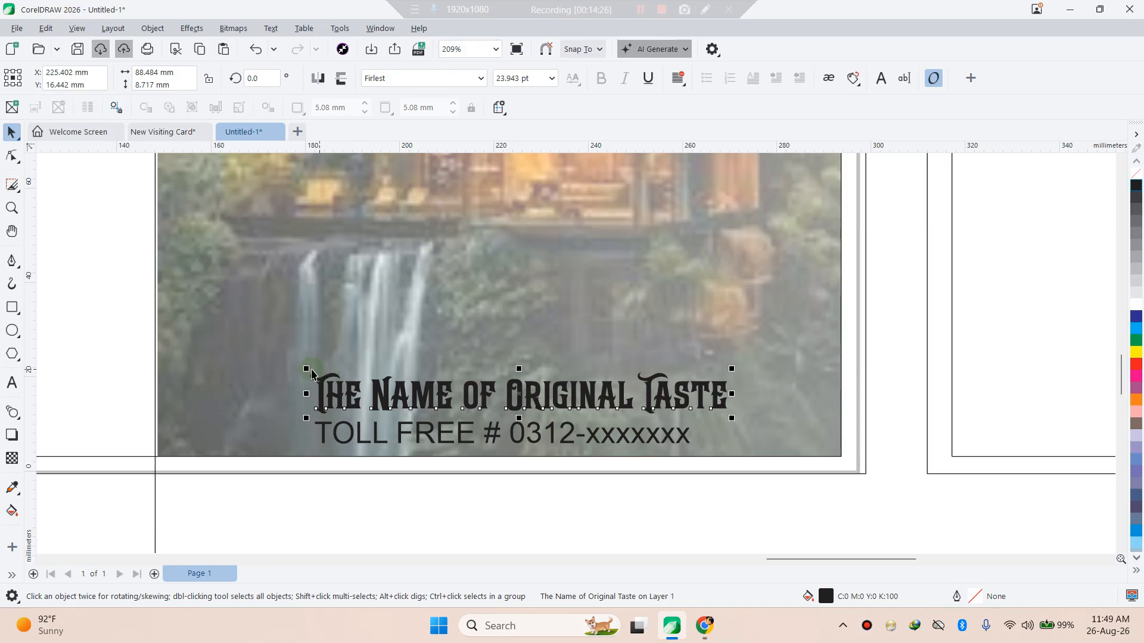
pyautogui.moveTo(306, 370); pyautogui.dragTo(245, 361)
pyautogui.scroll(-3, 426, 320)
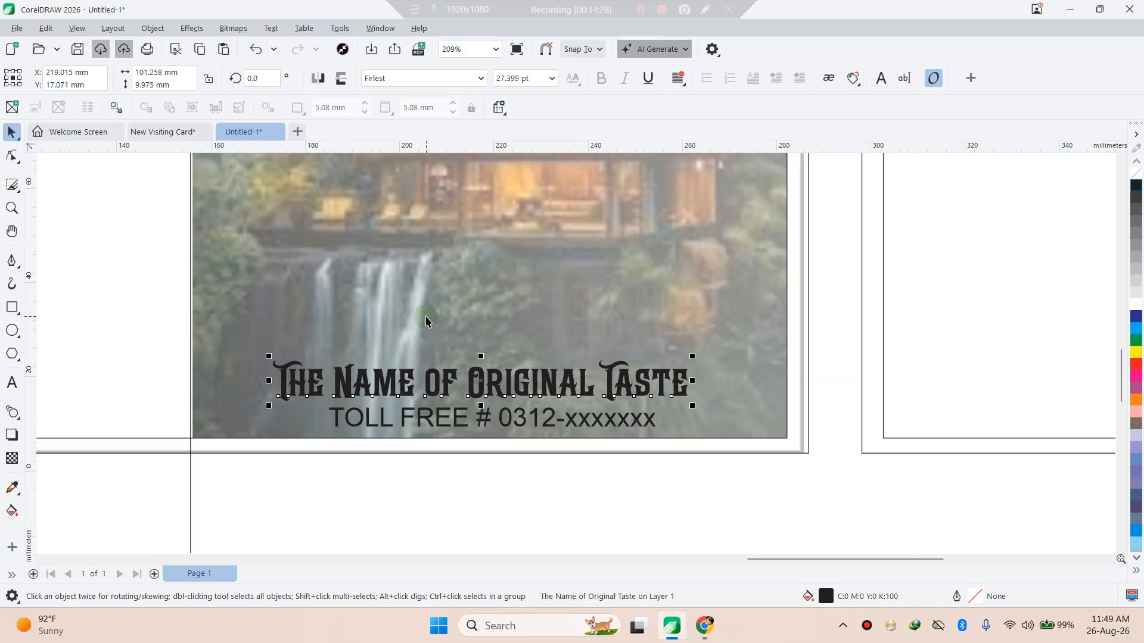
# - Select the "wild lifestyle" title text on the front cover
pyautogui.scroll(-1, 427, 324)
pyautogui.click(444, 179)
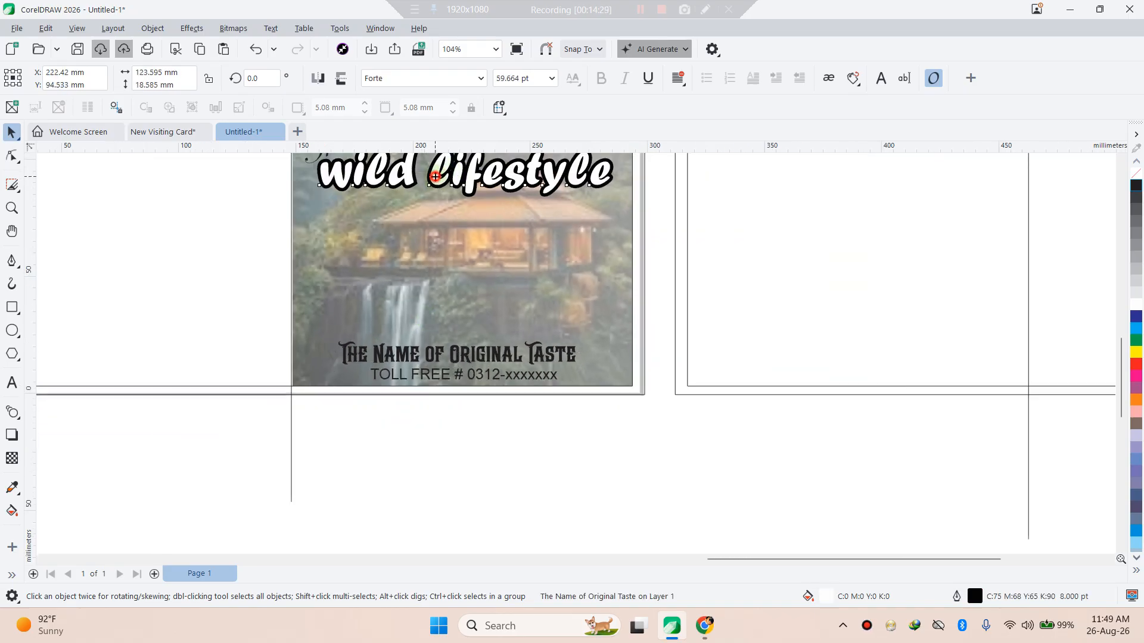
# - Try the Firlest font on the "wild lifestyle" title with a slight downward shift, and undo these changes
pyautogui.click(480, 79)
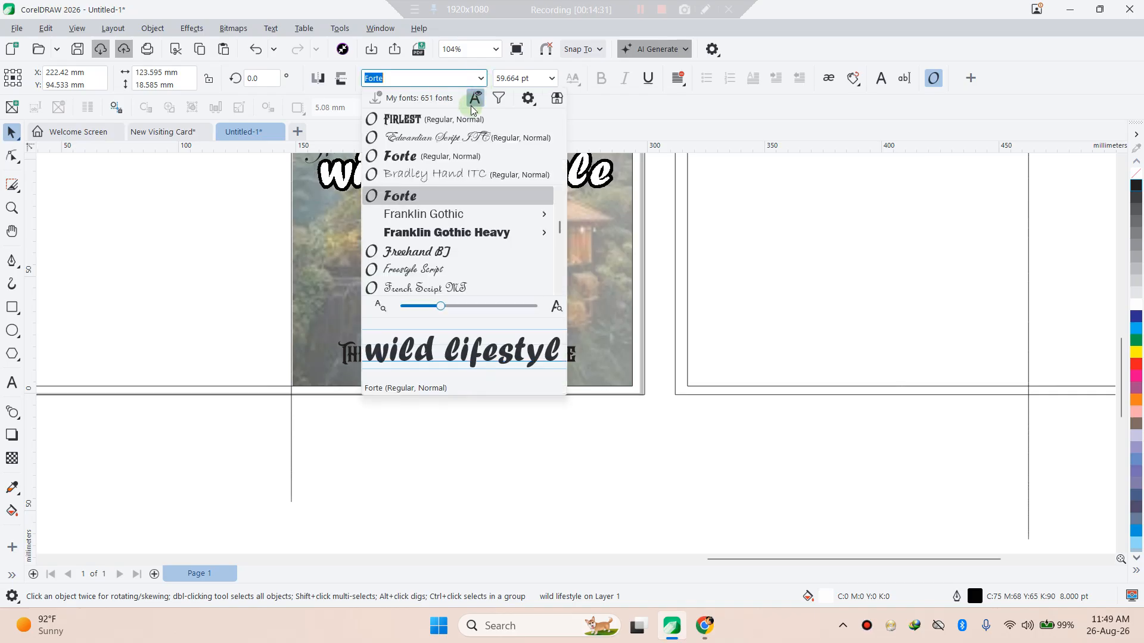
pyautogui.click(467, 116)
pyautogui.scroll(-2, 497, 223)
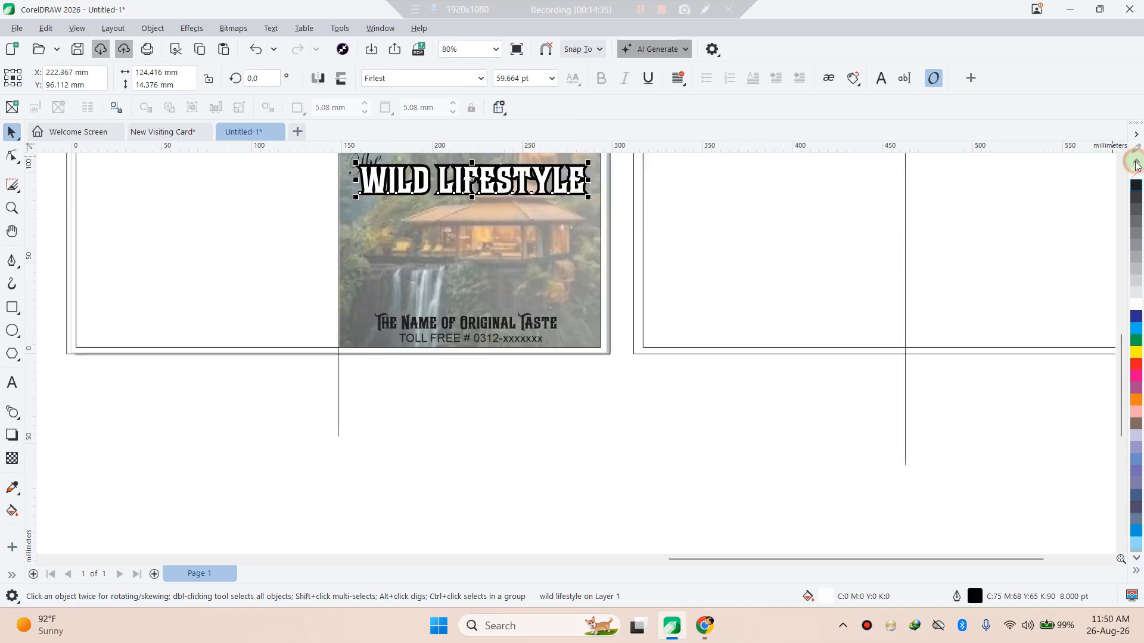
pyautogui.moveTo(479, 180); pyautogui.dragTo(478, 191)
pyautogui.click(551, 224)
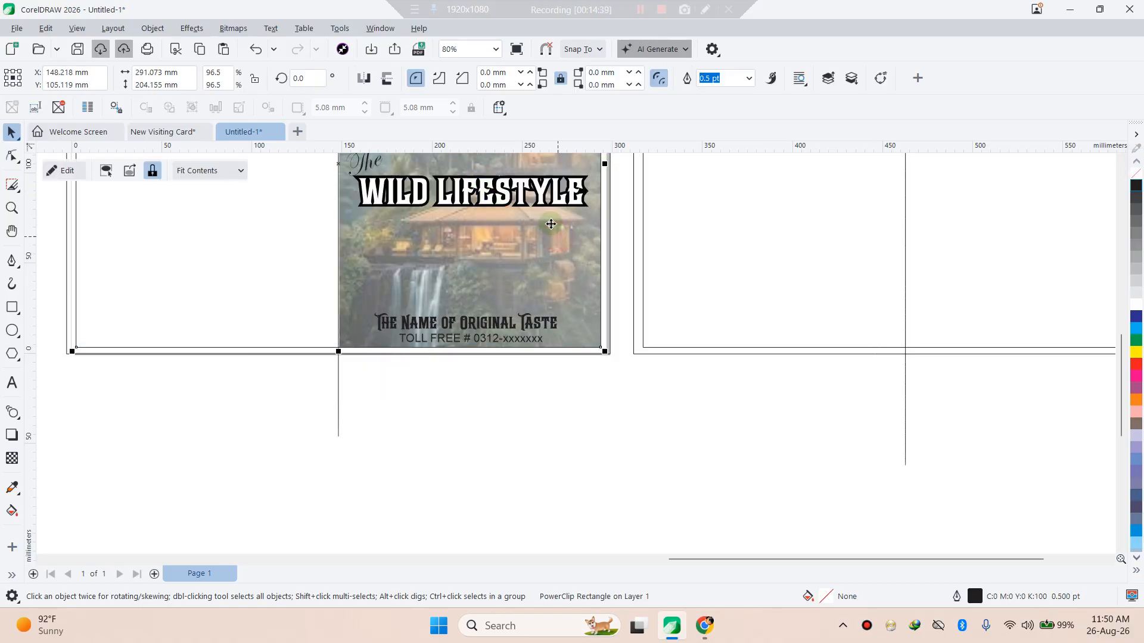
pyautogui.click(506, 197)
pyautogui.click(545, 269)
pyautogui.scroll(-1, 470, 213)
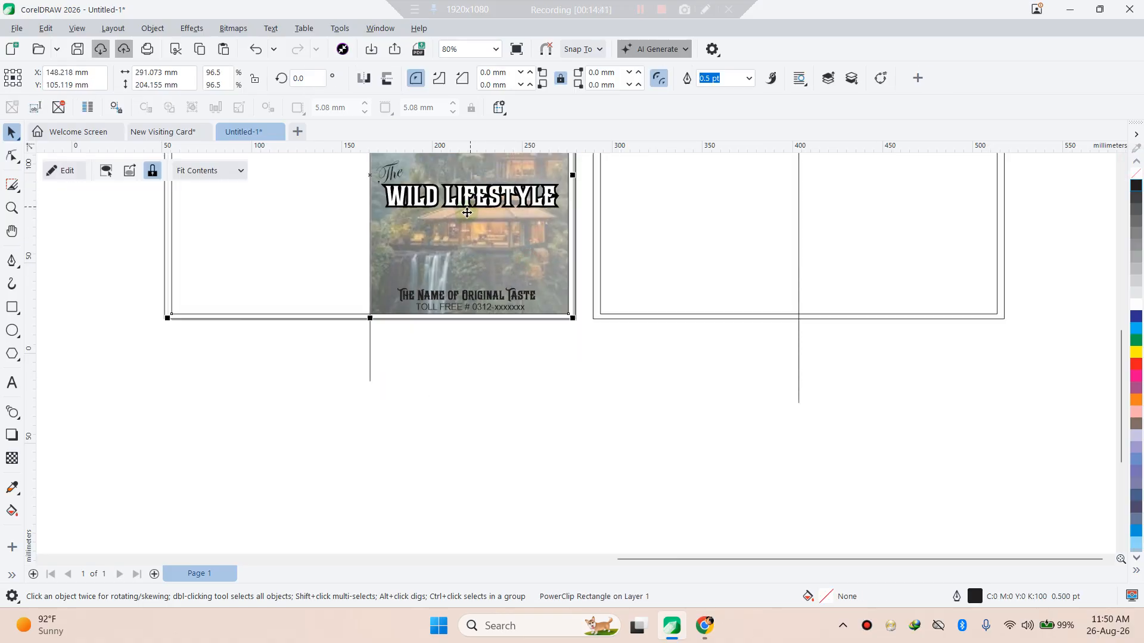
pyautogui.hotkey('ctrl', 'z')
pyautogui.click(562, 277)
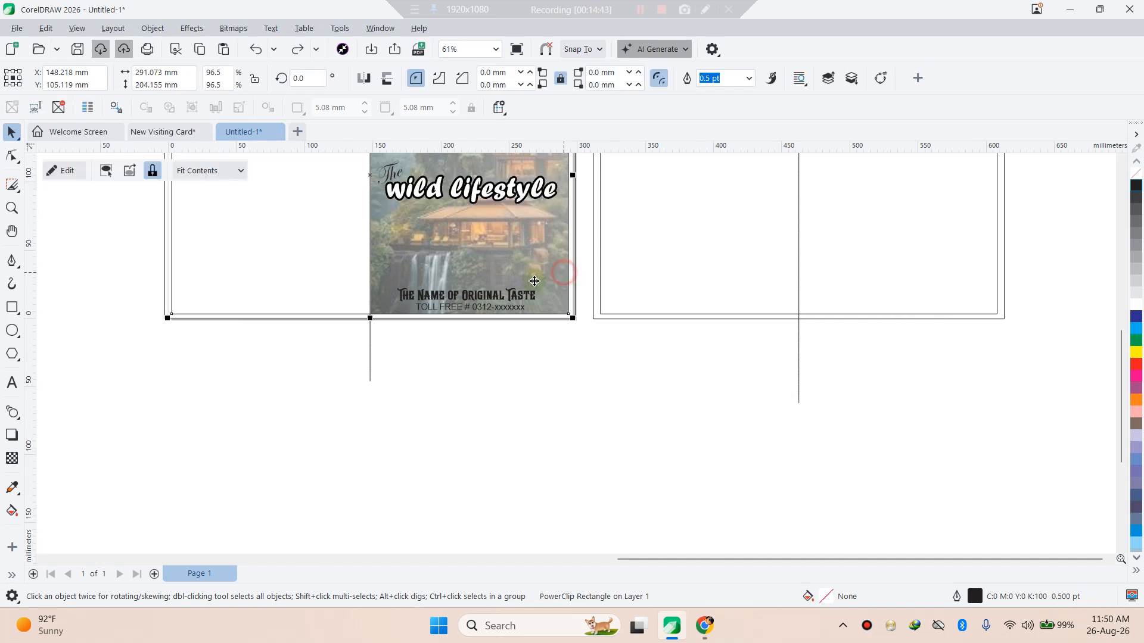
# - Color the tagline "The Name of Original Taste" yellow and give it a black hairline outline
pyautogui.scroll(4, 533, 279)
pyautogui.click(503, 276)
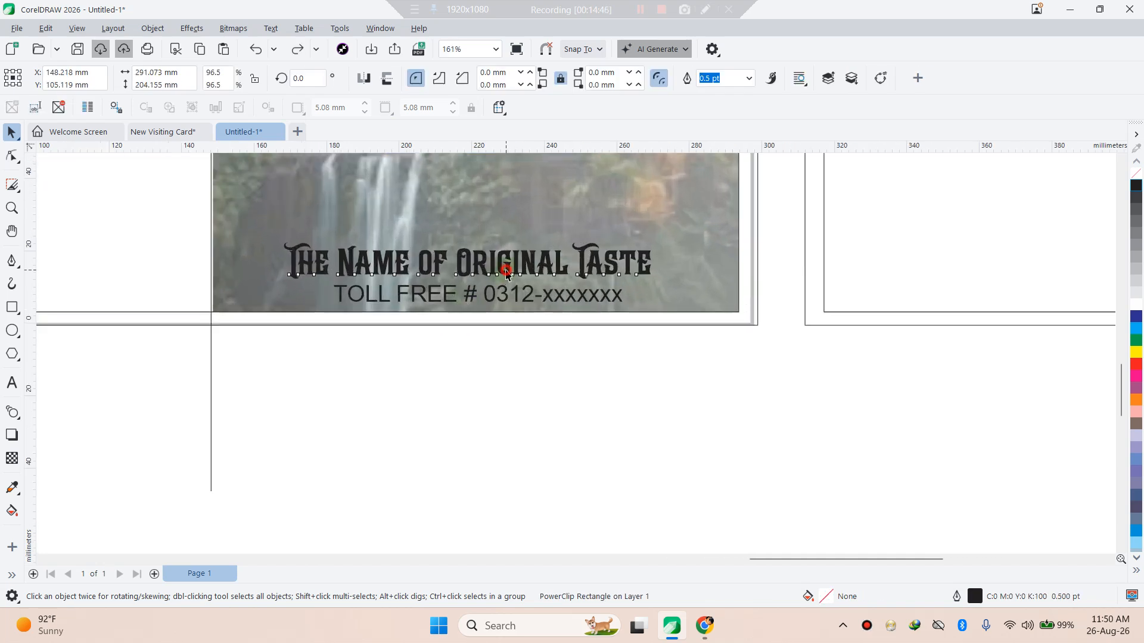
pyautogui.click(1136, 352)
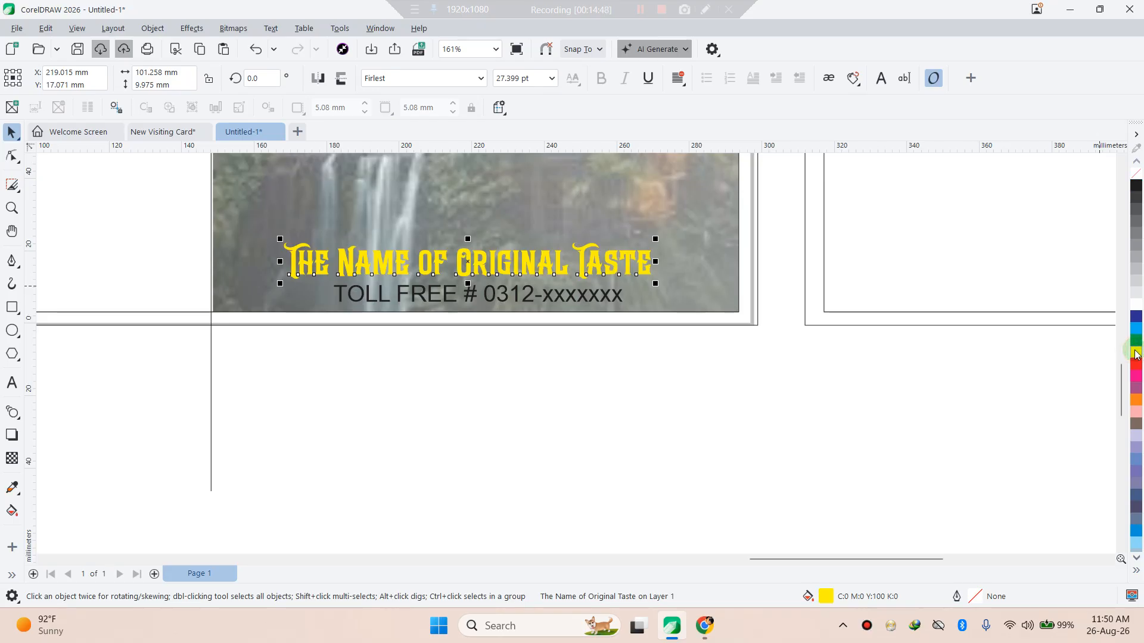
pyautogui.rightClick(1136, 352)
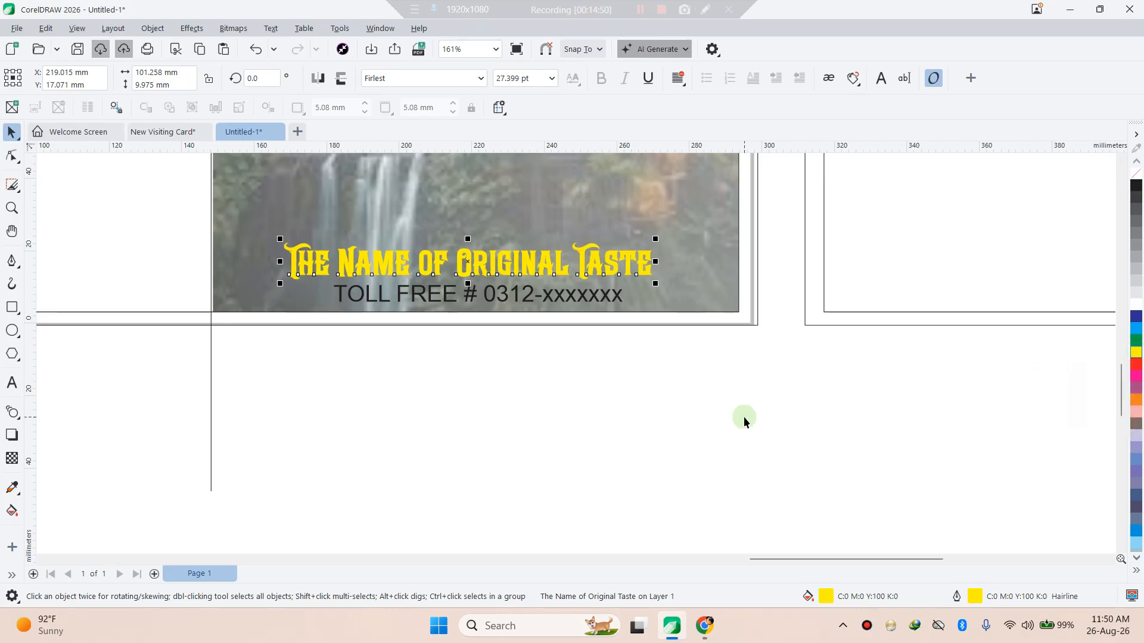
pyautogui.rightClick(1134, 187)
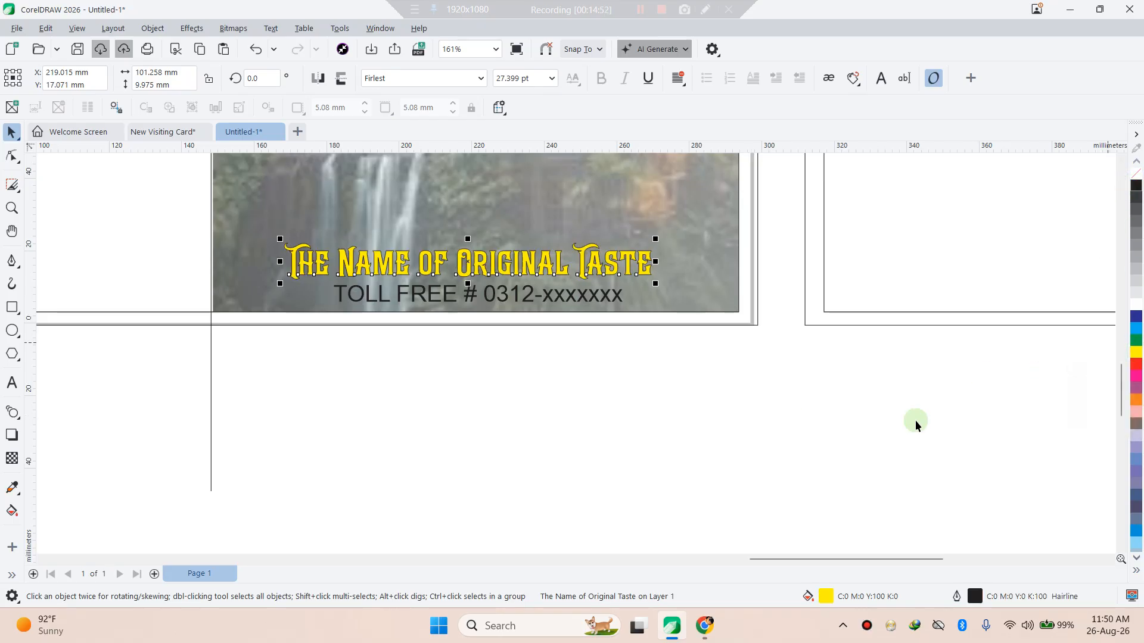
pyautogui.click(872, 462)
# - Make the toll-free line below the tagline bold, with a black fill and a white outline
pyautogui.click(447, 294)
pyautogui.doubleClick(446, 294)
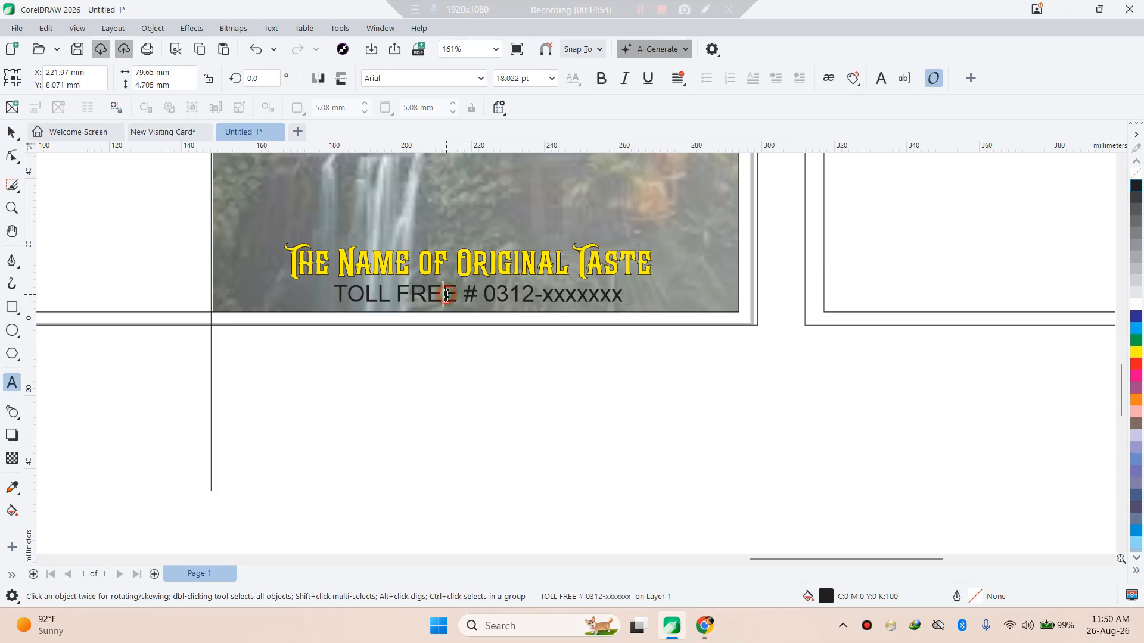
pyautogui.hotkey('ctrl', 'a')
pyautogui.hotkey('ctrl', 'b')
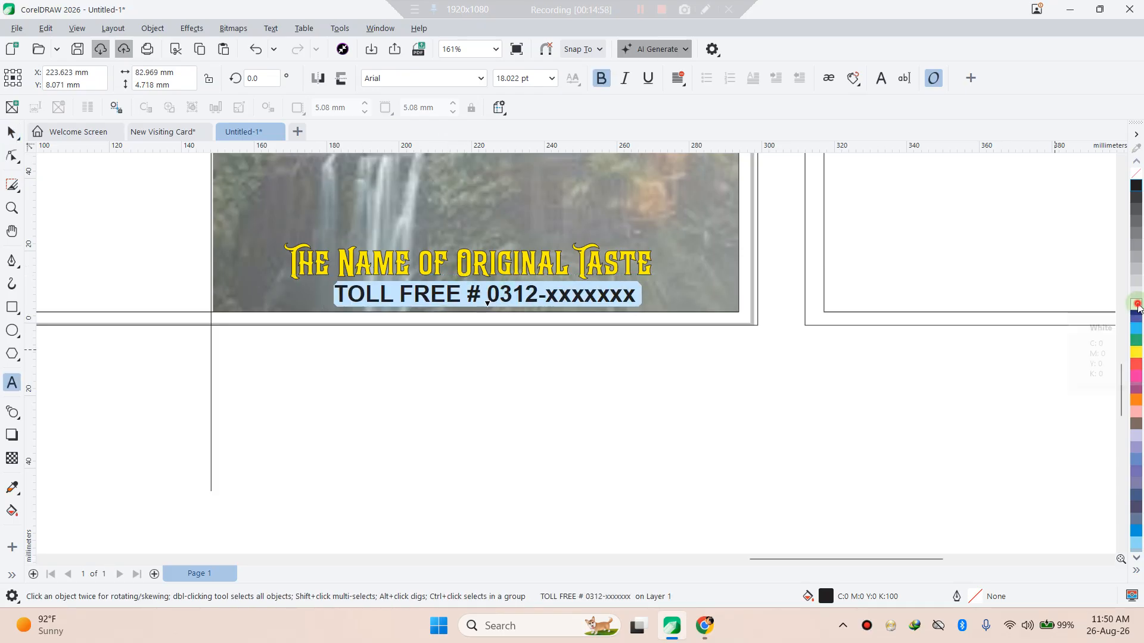
pyautogui.click(1137, 305)
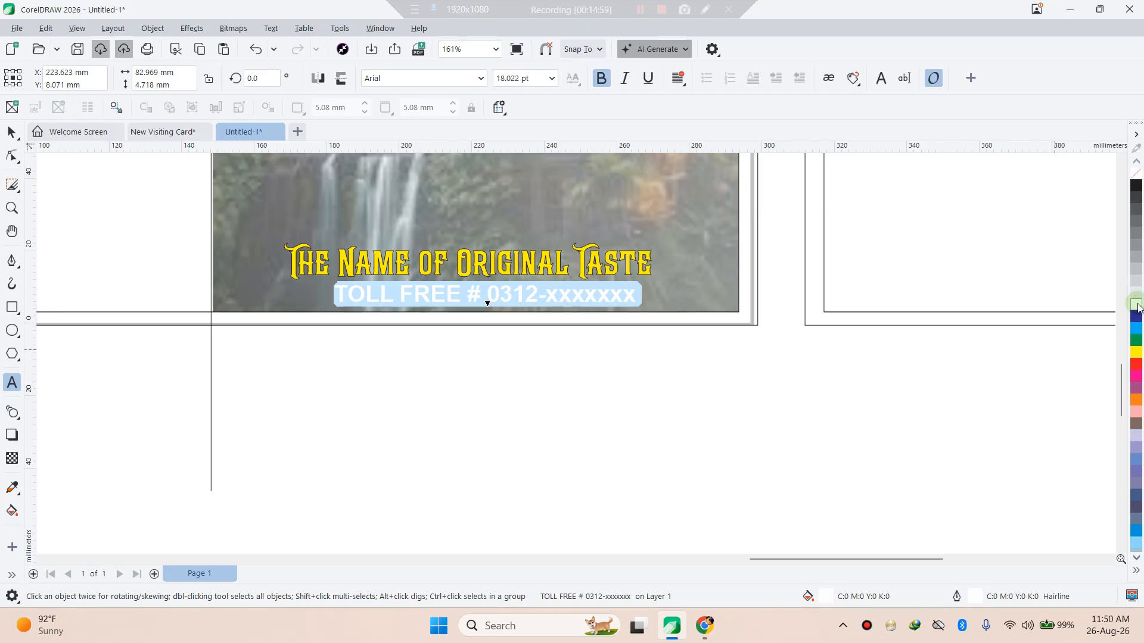
pyautogui.click(1136, 187)
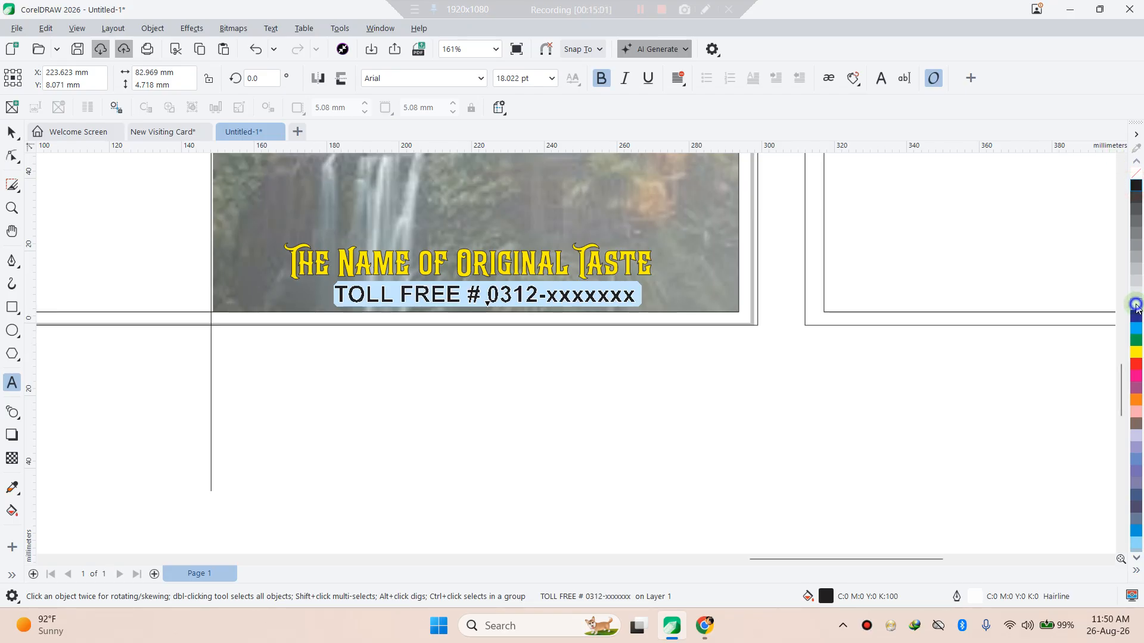
pyautogui.click(986, 396)
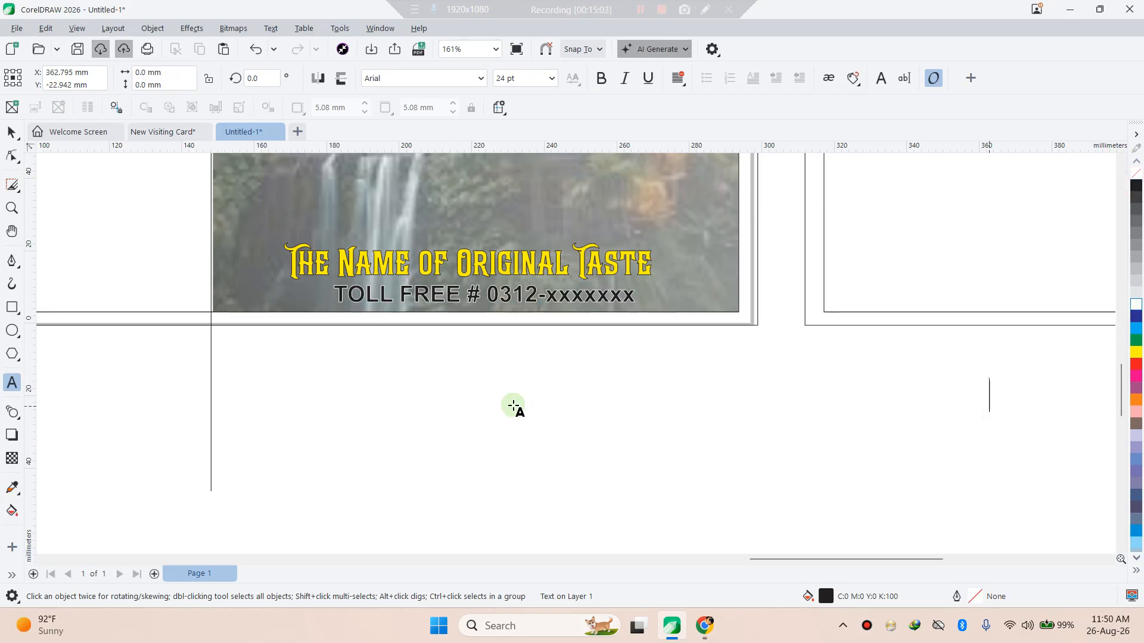
# - Set the toll-free line's white outline to 3.0 pt wide and place it behind the fill
pyautogui.click(488, 295)
pyautogui.tripleClick(492, 295)
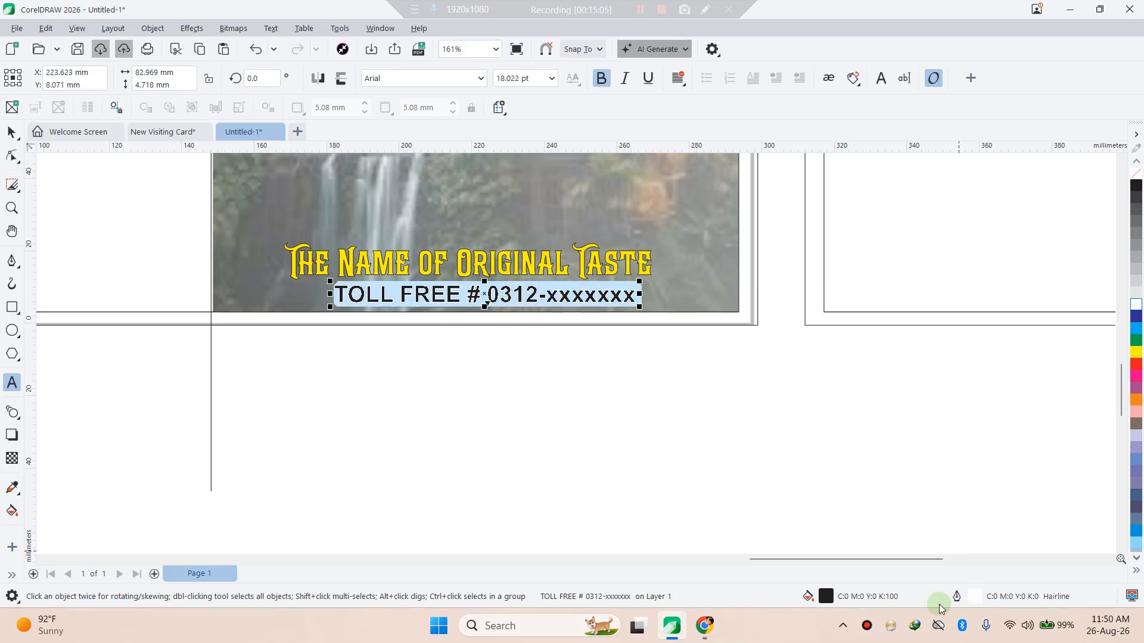
pyautogui.doubleClick(826, 598)
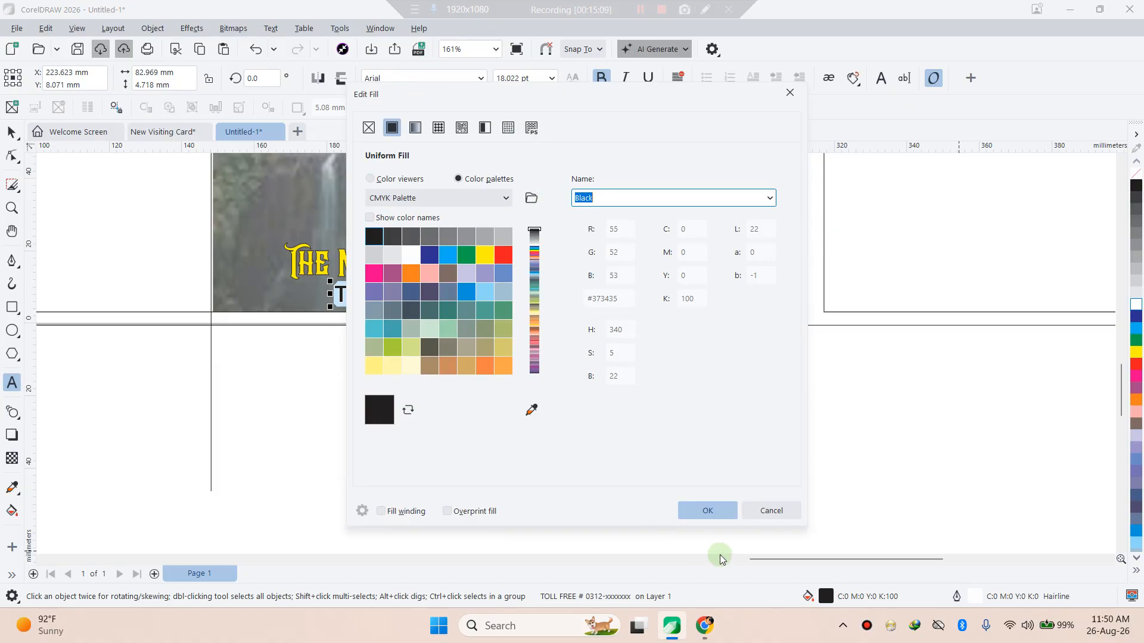
pyautogui.click(770, 510)
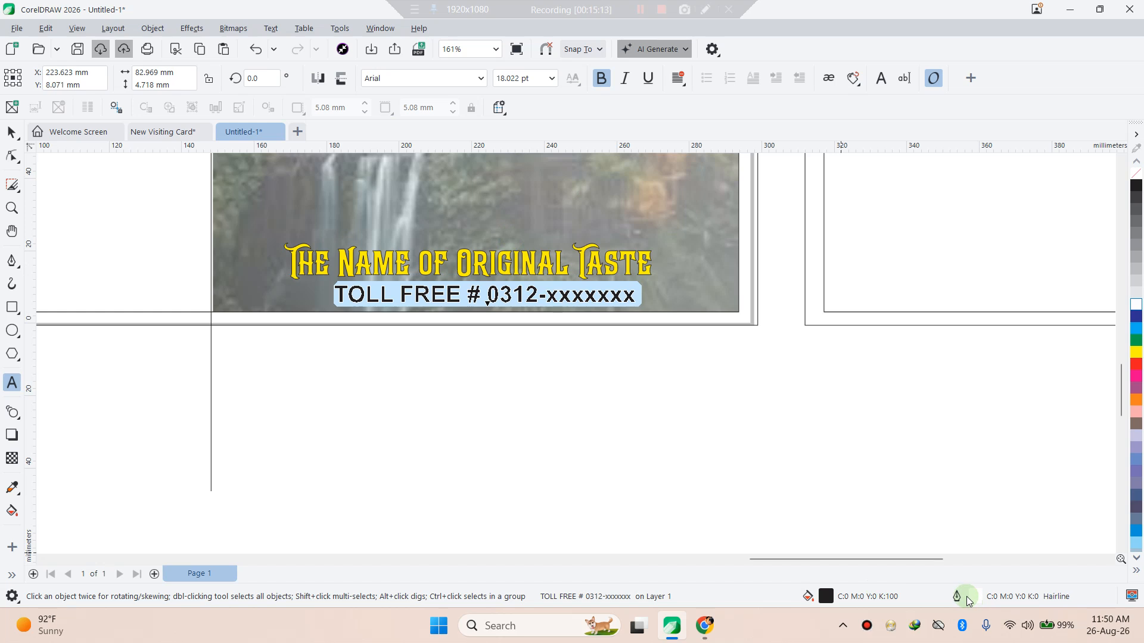
pyautogui.doubleClick(976, 601)
pyautogui.click(473, 208)
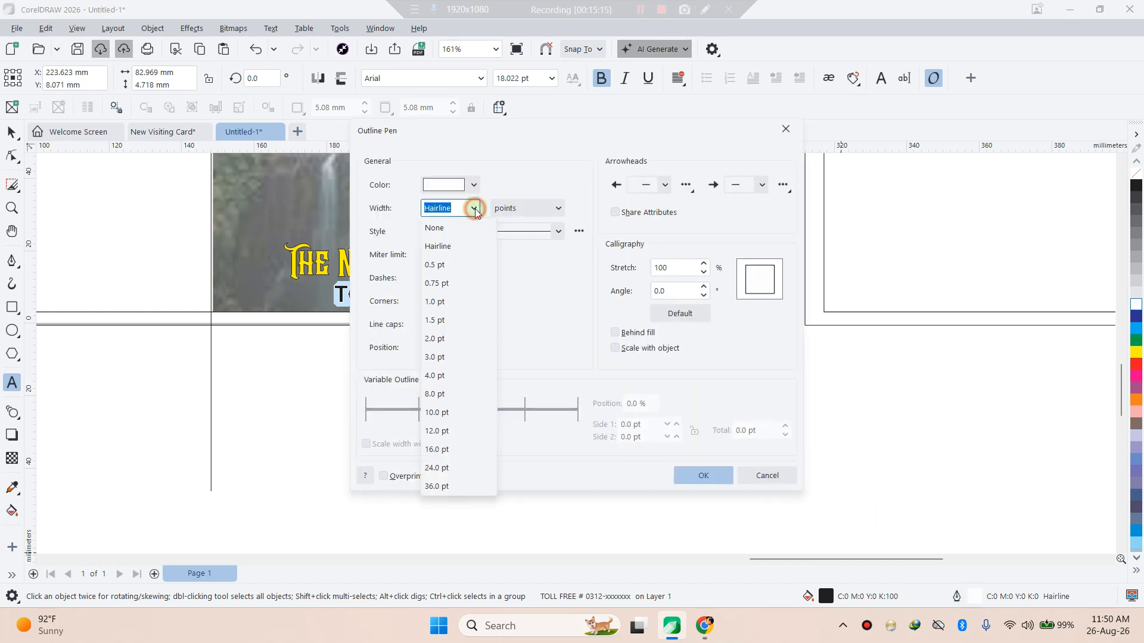
pyautogui.click(450, 361)
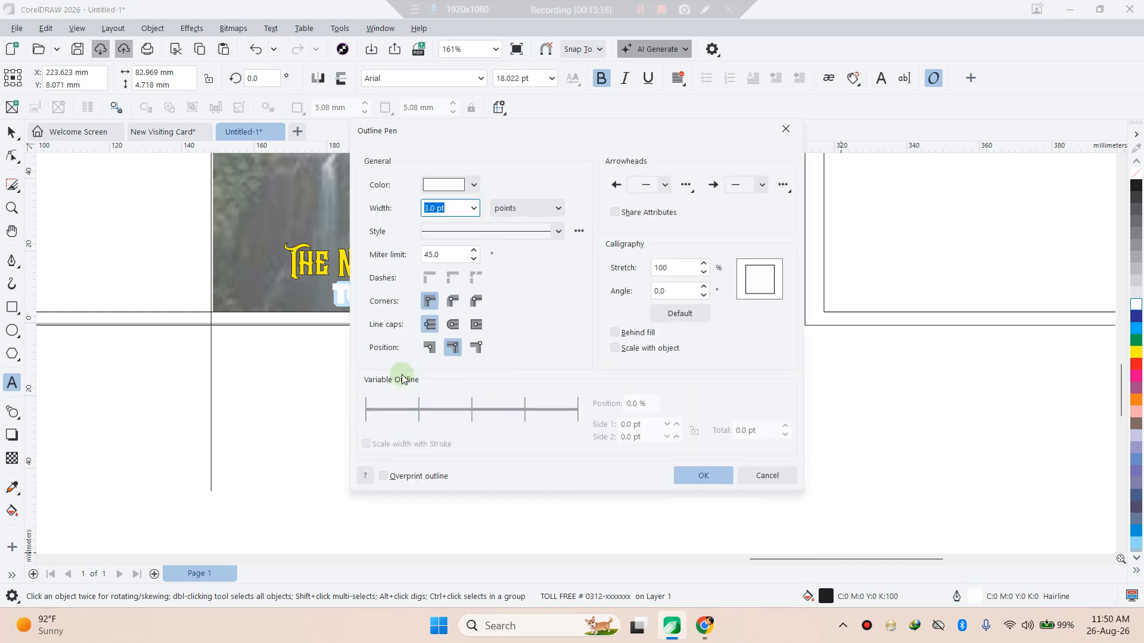
pyautogui.click(615, 334)
pyautogui.click(691, 484)
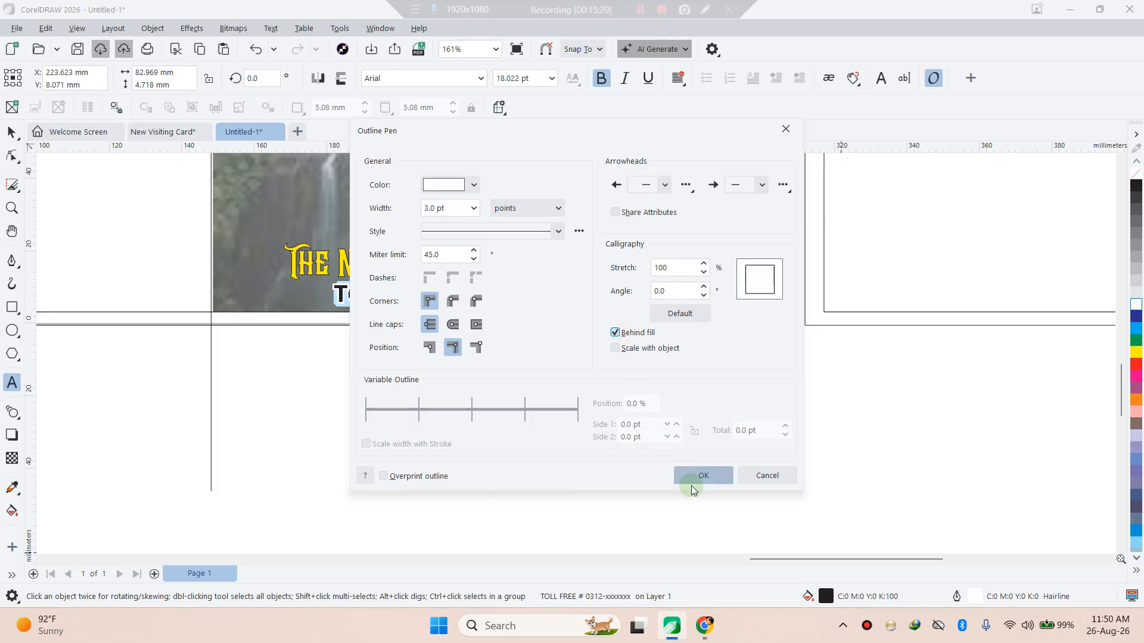
pyautogui.click(513, 415)
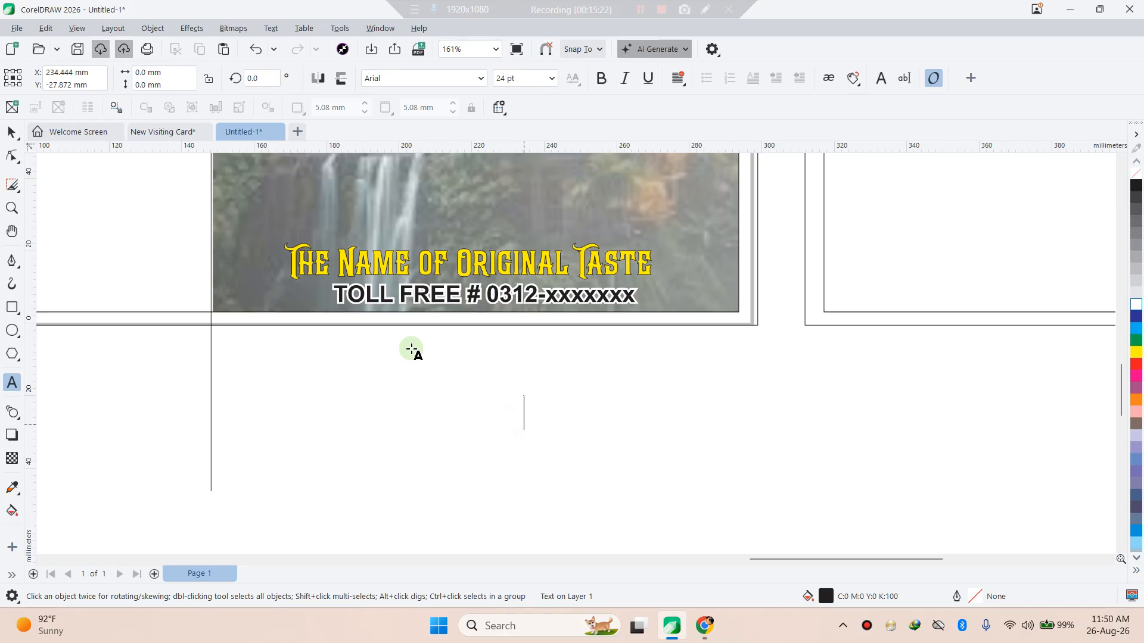
pyautogui.scroll(-1, 378, 312)
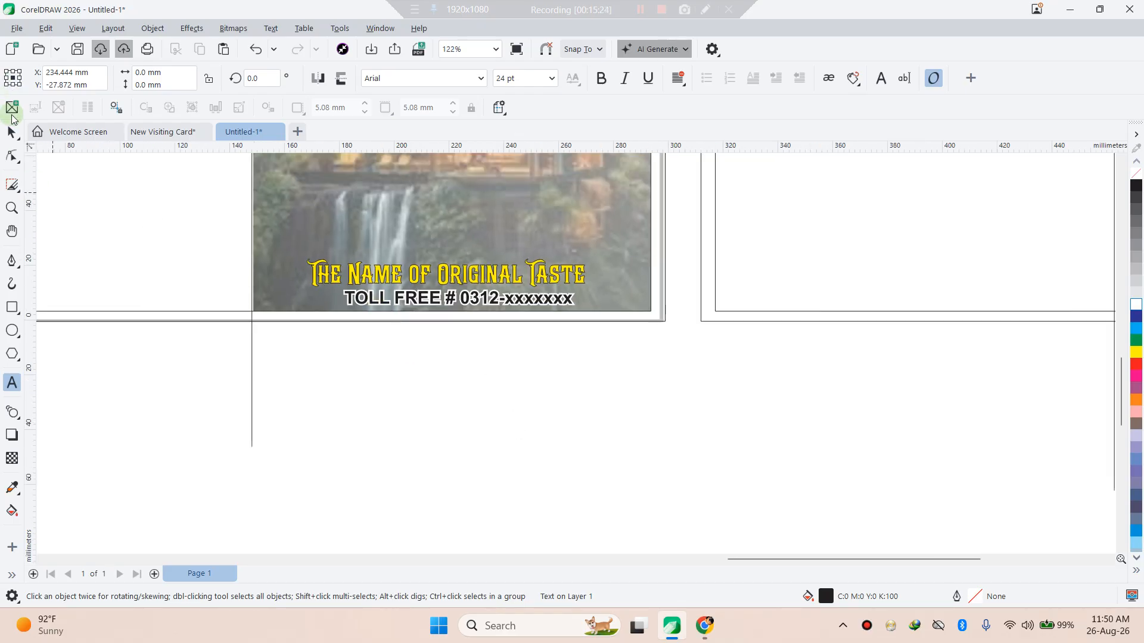
pyautogui.click(11, 130)
pyautogui.click(564, 426)
# - Review the overall front side, and switch to Chrome to check the bi-fold brochure and forest restaurant image pages
pyautogui.scroll(-5, 428, 334)
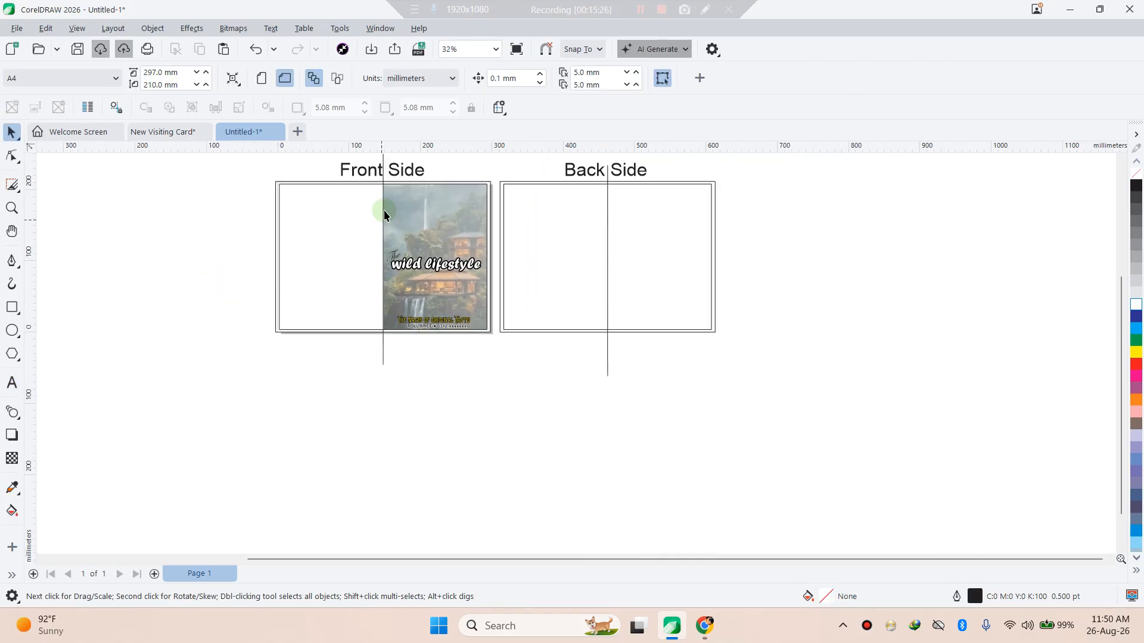
pyautogui.scroll(1, 404, 178)
pyautogui.scroll(1, 419, 284)
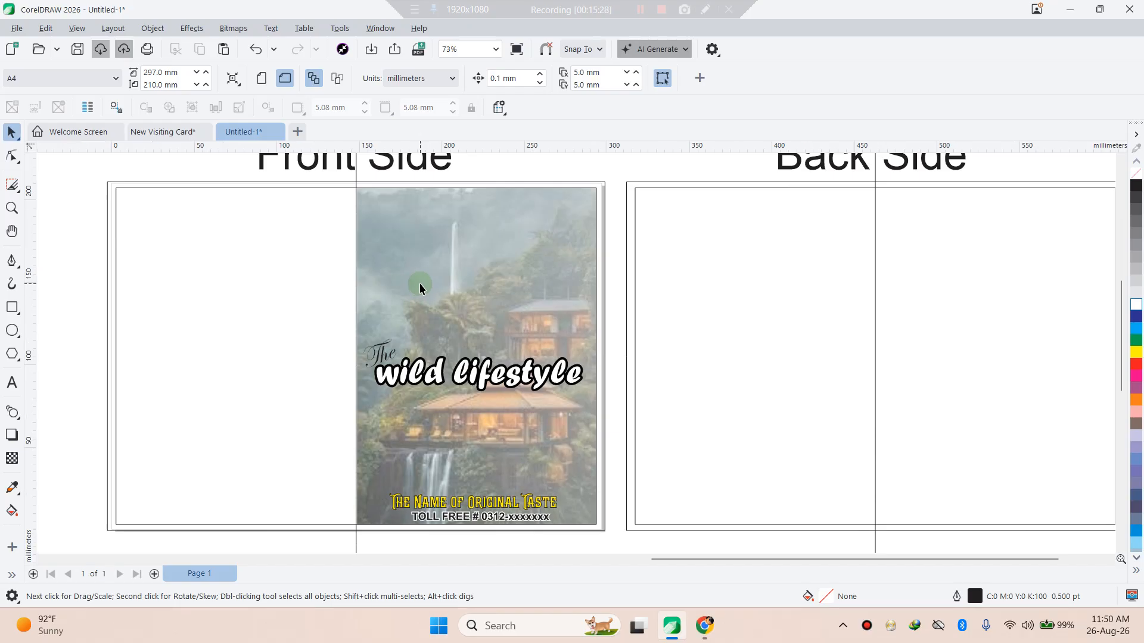
pyautogui.scroll(-1, 419, 284)
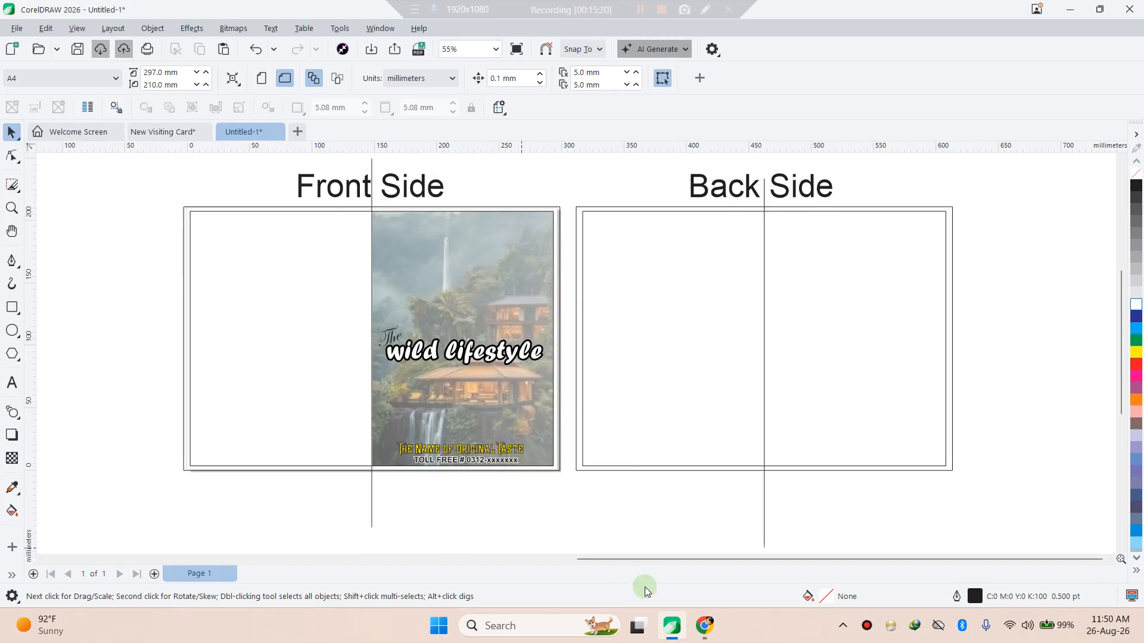
pyautogui.click(705, 626)
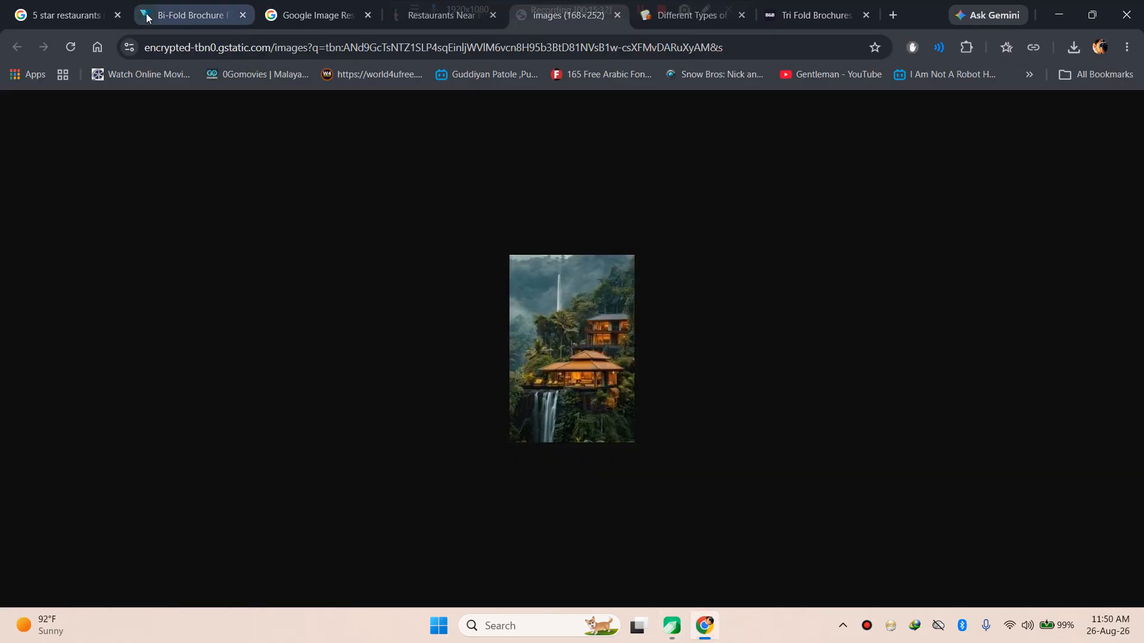
pyautogui.click(197, 18)
pyautogui.click(65, 15)
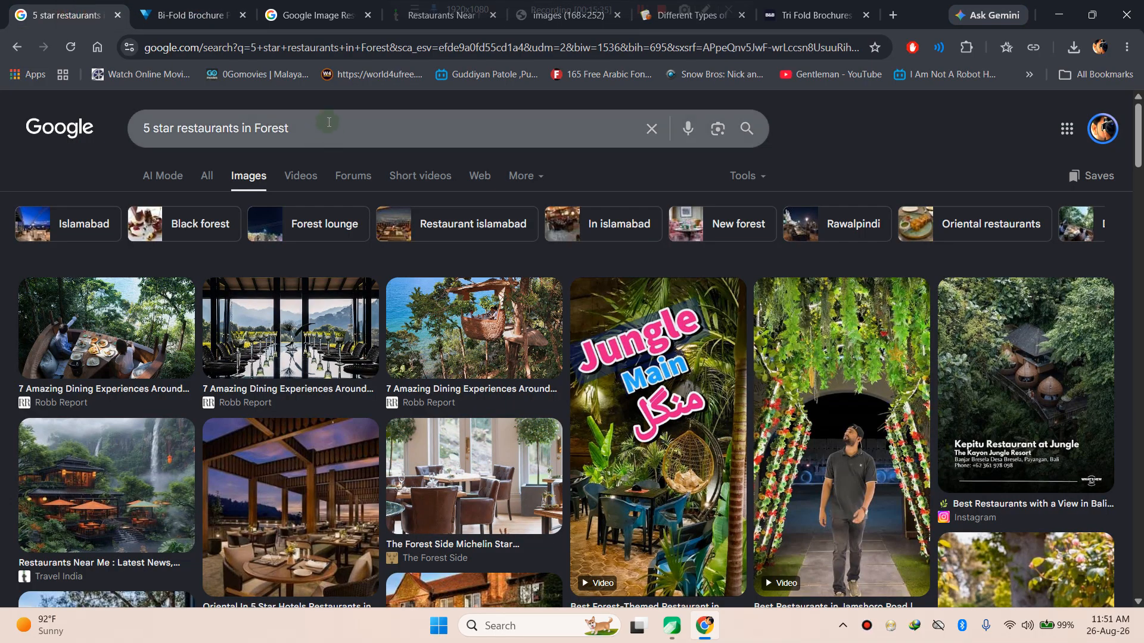
pyautogui.click(1059, 14)
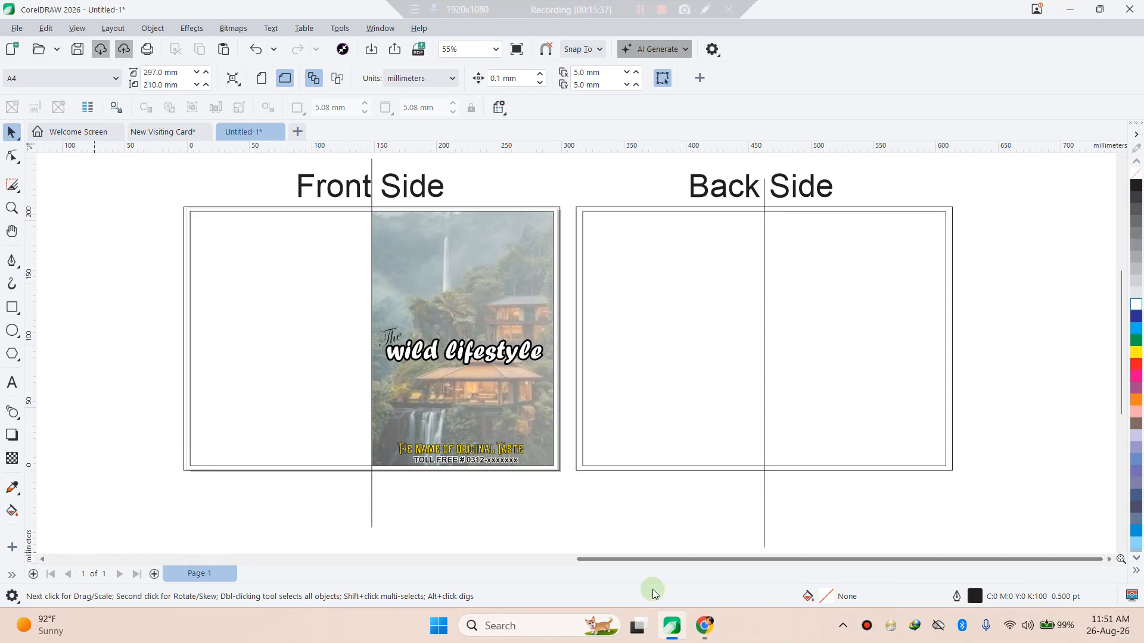
# - Launch Microsoft Word and maximize its blank document
pyautogui.click(498, 625)
pyautogui.write('W')
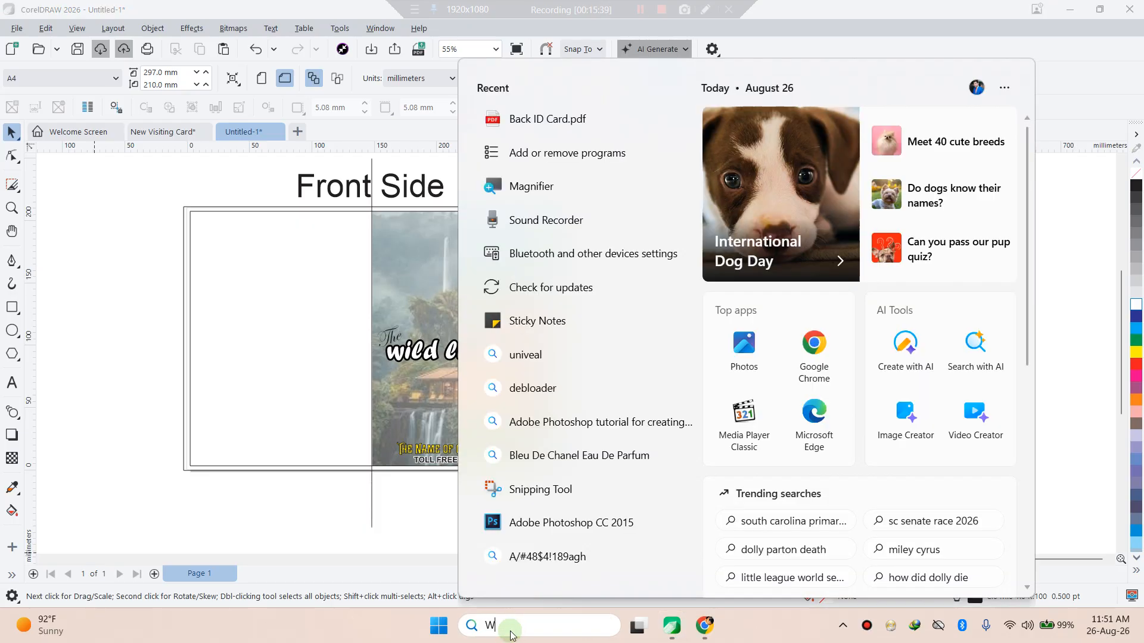
pyautogui.write('ord')
pyautogui.press('Return')
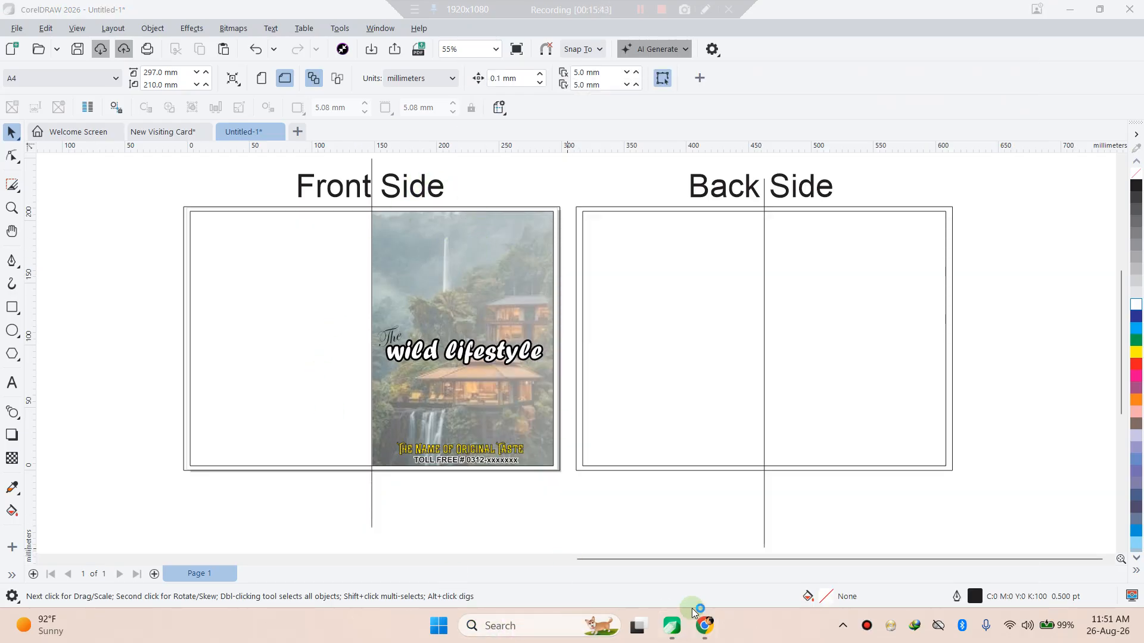
pyautogui.moveTo(677, 625)
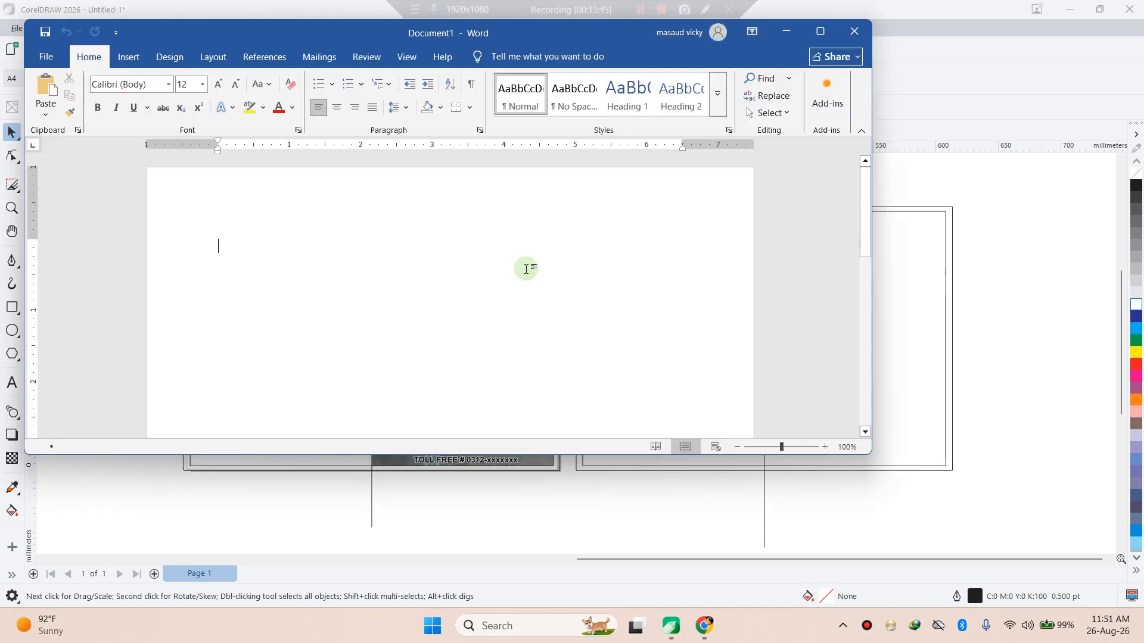
pyautogui.click(820, 35)
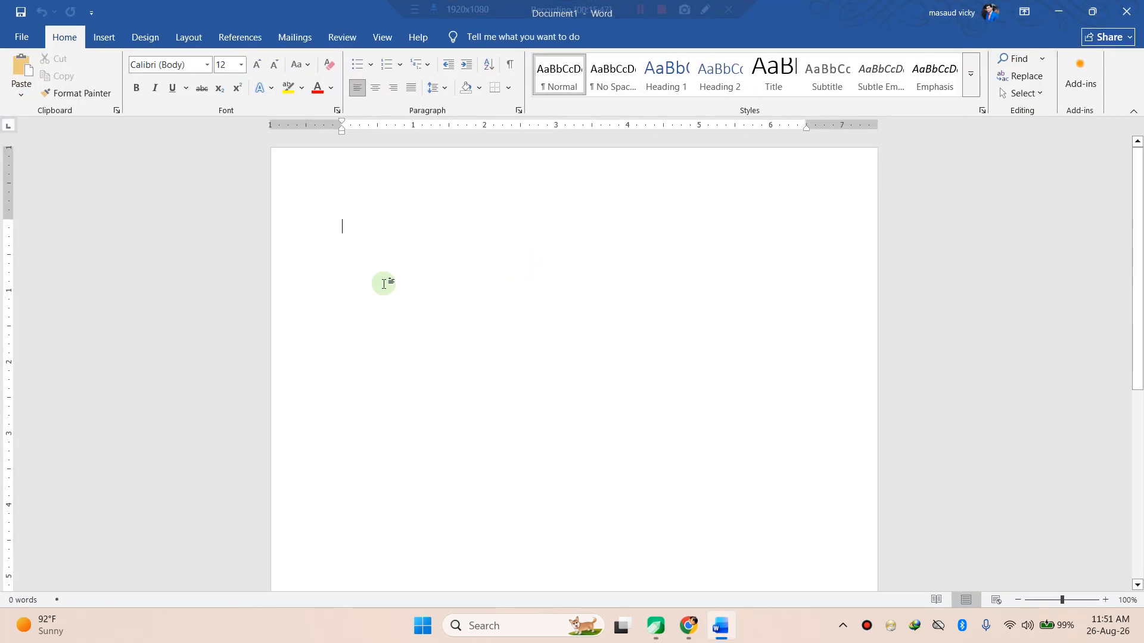
# - Generate sample paragraphs in the blank document with the =rand() function, dismissing the licensing notice and feedback window
pyautogui.write('=rand')
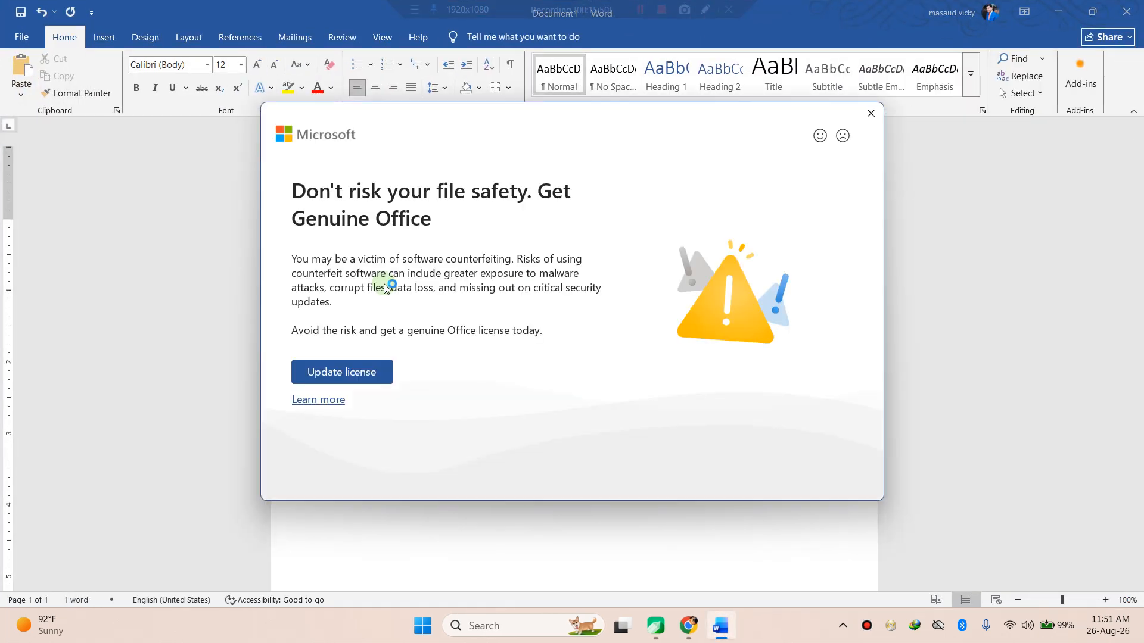
pyautogui.press('Return')
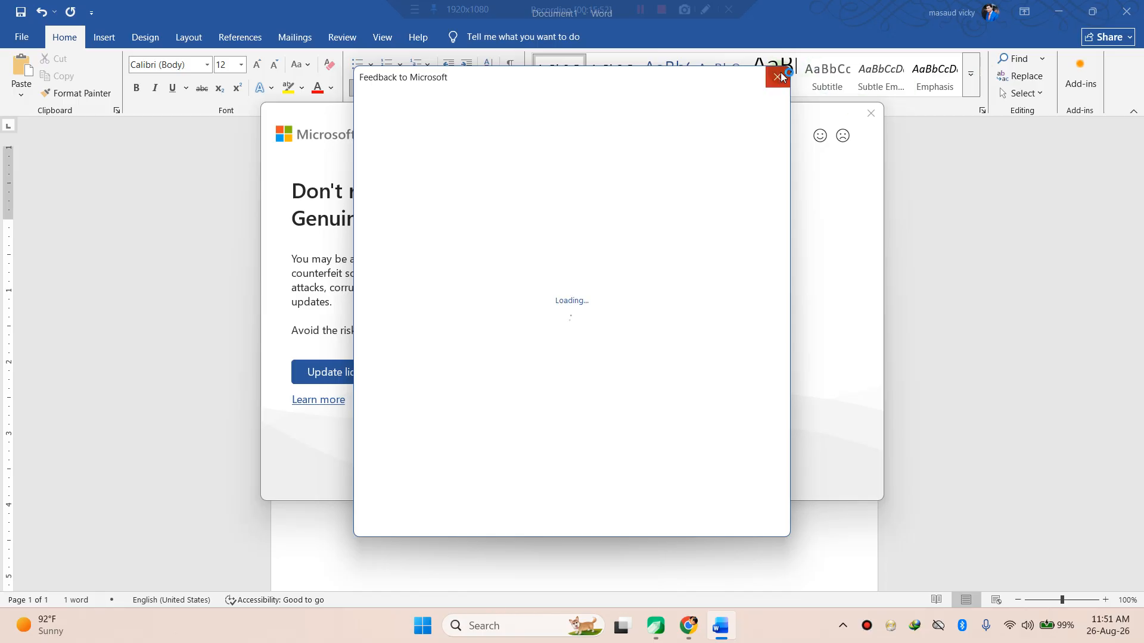
pyautogui.click(780, 74)
pyautogui.click(870, 113)
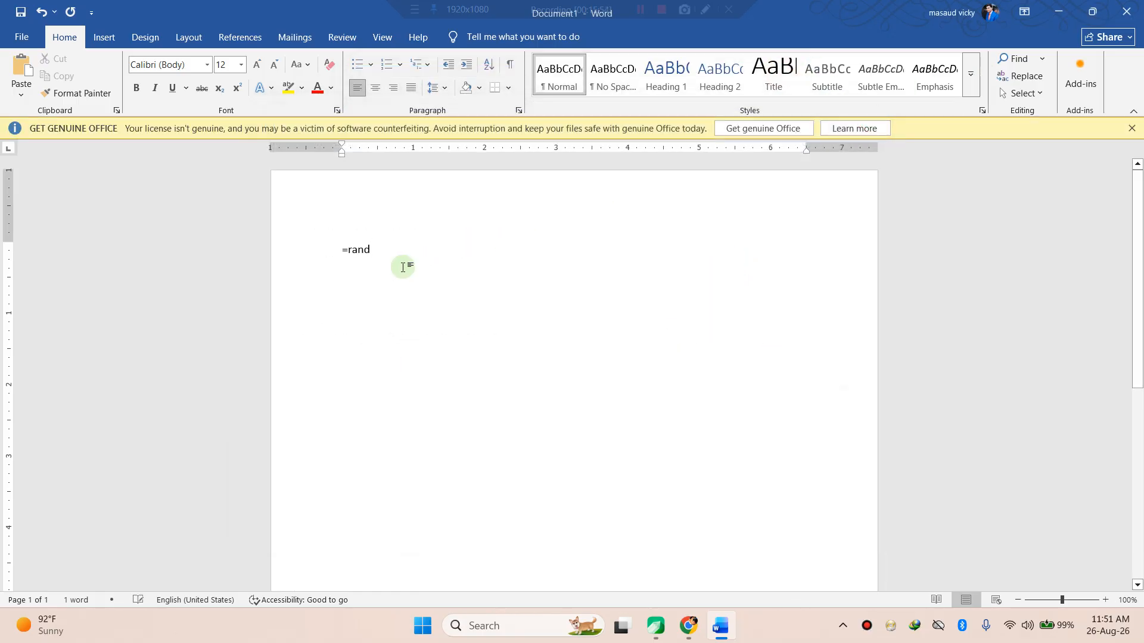
pyautogui.write('(')
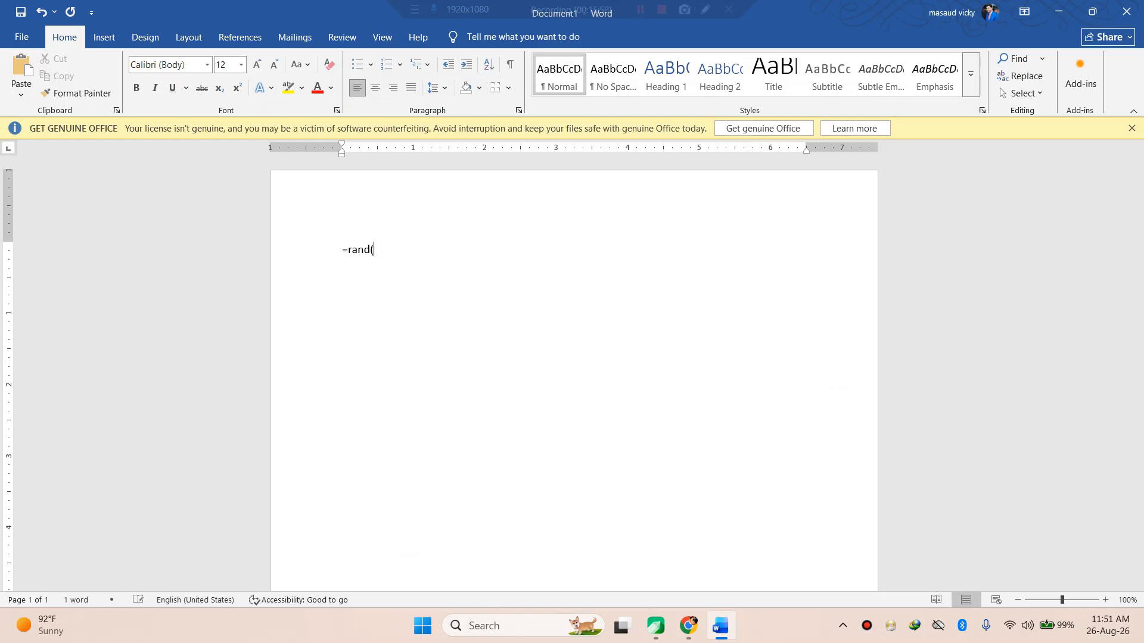
pyautogui.press('Return')
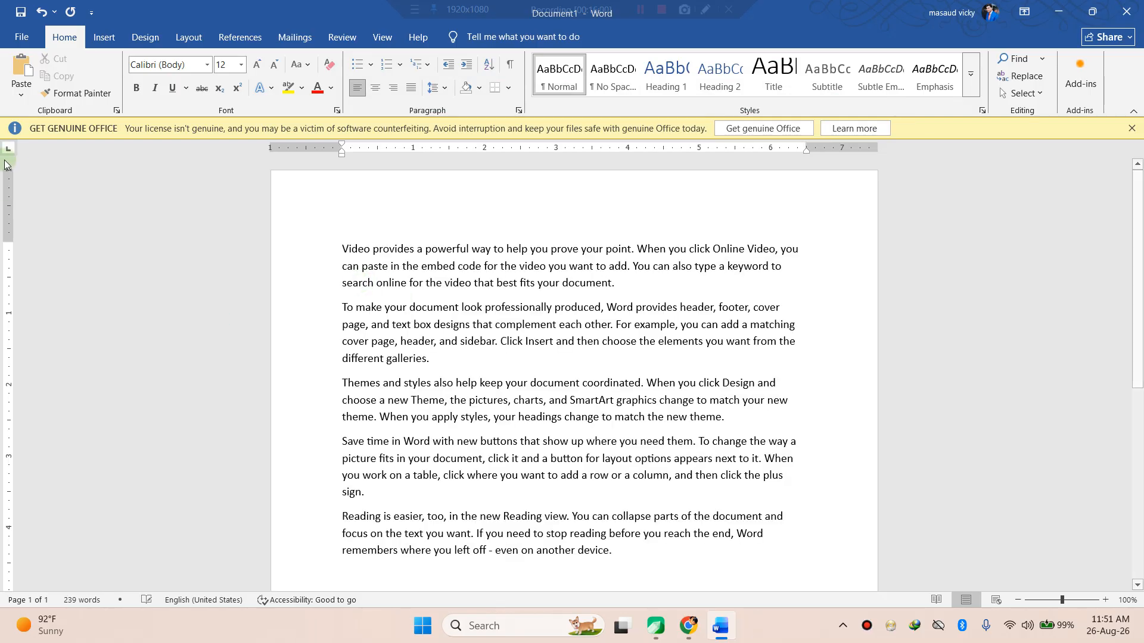
# - Copy the first three sample paragraphs and return to the brochure in CorelDRAW
pyautogui.moveTo(343, 248); pyautogui.dragTo(632, 282)
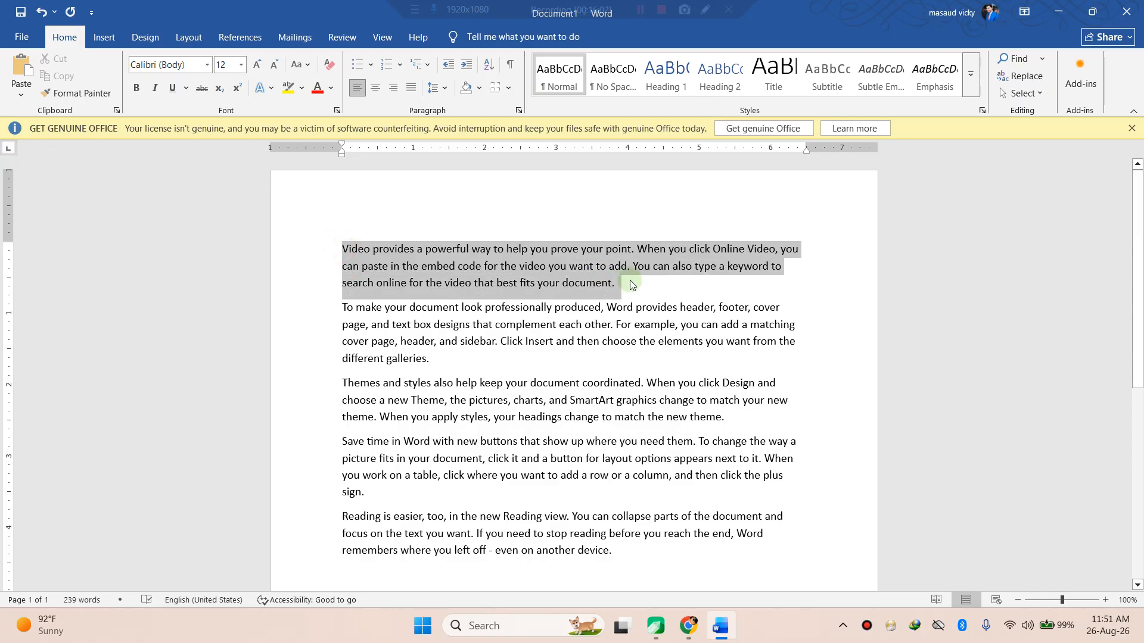
pyautogui.click(1058, 11)
pyautogui.click(720, 626)
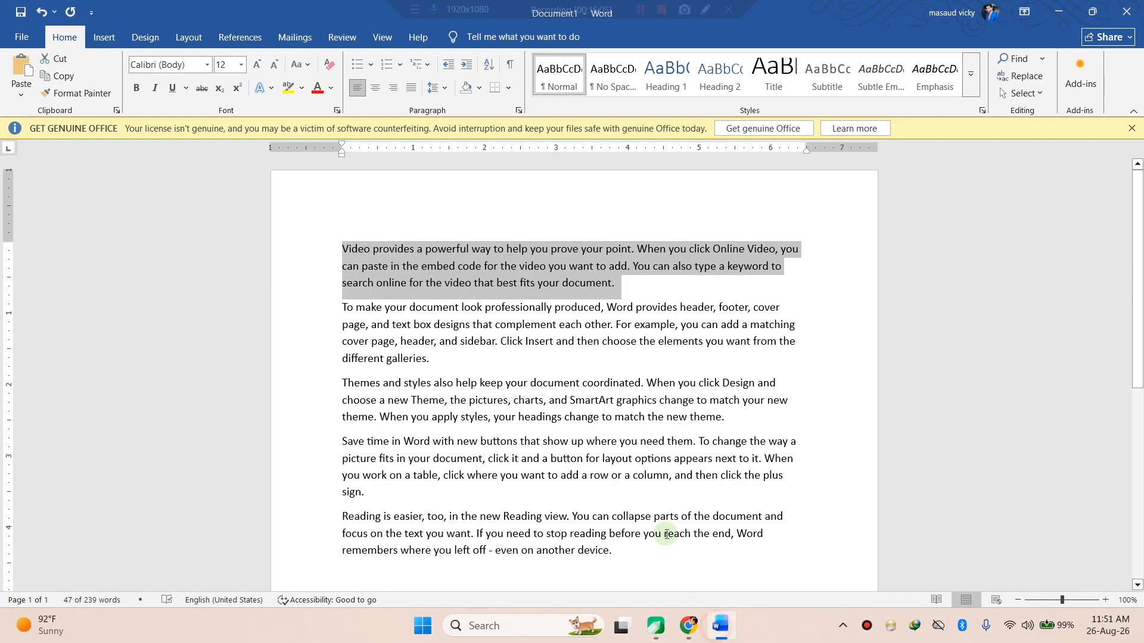
pyautogui.click(419, 282)
pyautogui.moveTo(343, 249); pyautogui.dragTo(733, 429)
pyautogui.hotkey('ctrl', 'c')
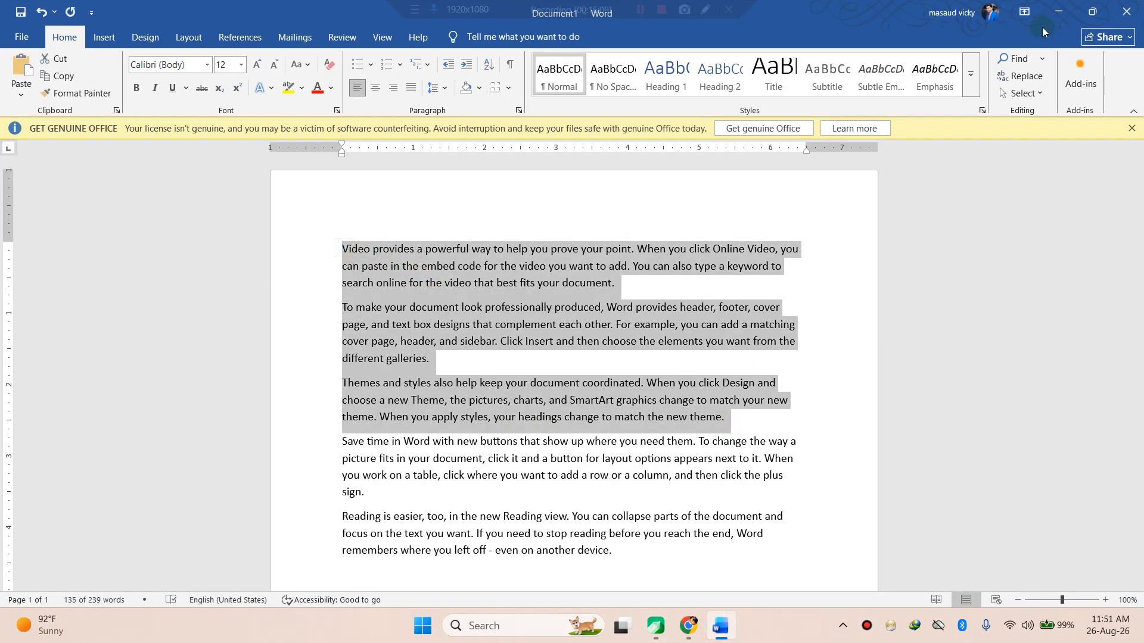
pyautogui.click(1058, 11)
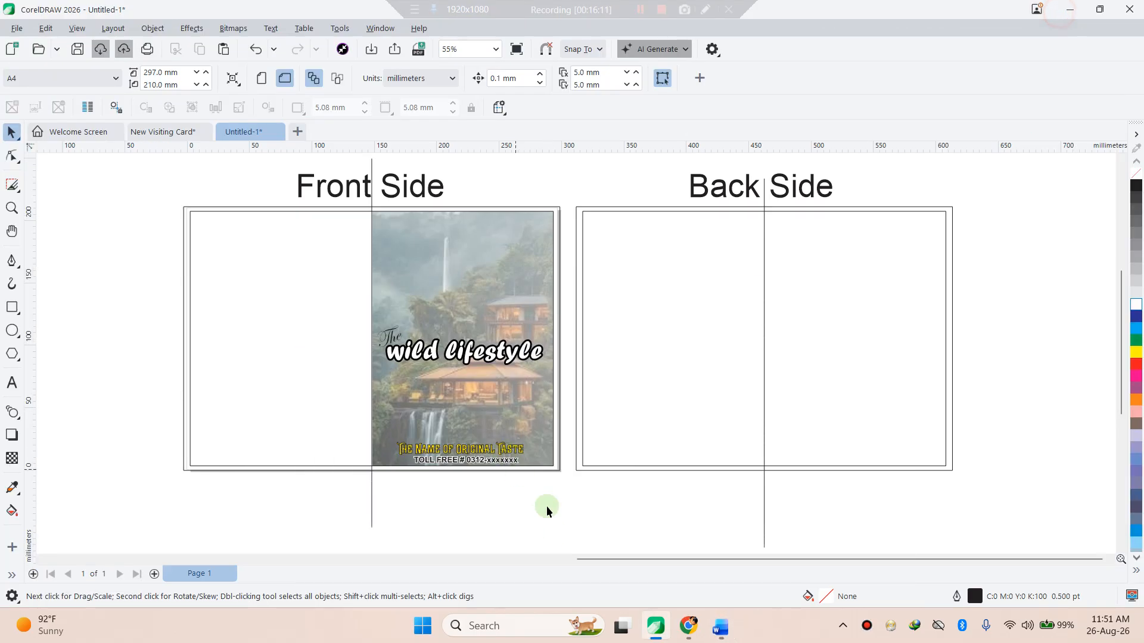
# - Paste the copied paragraphs as text on the front side's blank left panel, maintaining fonts and formatting and forcing CMYK black
pyautogui.click(12, 383)
pyautogui.click(214, 246)
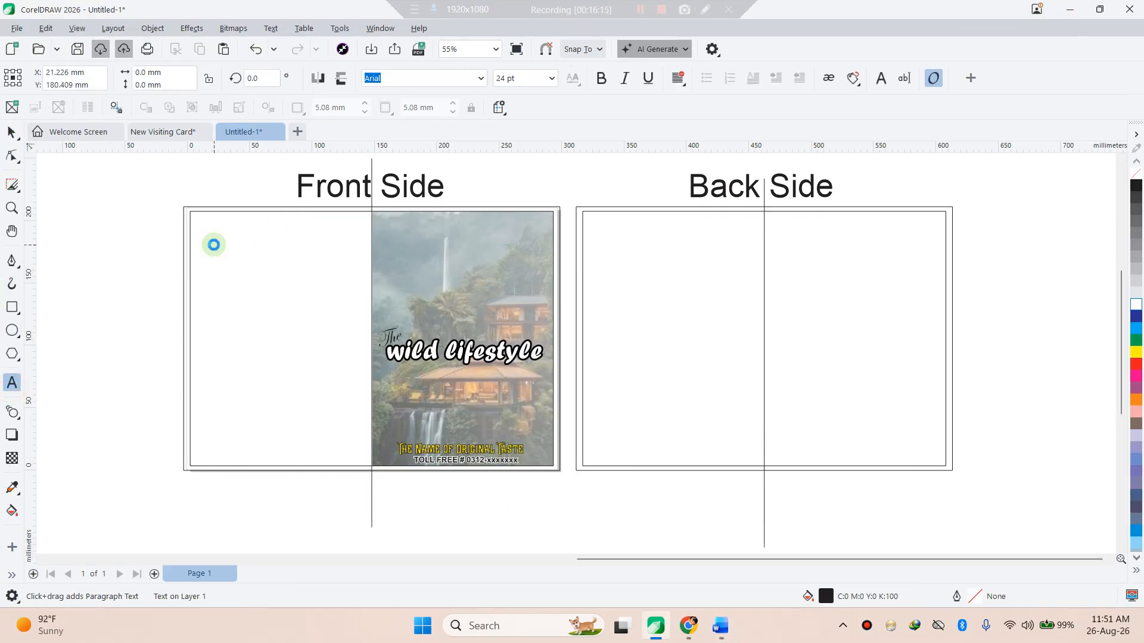
pyautogui.hotkey('ctrl', 'v')
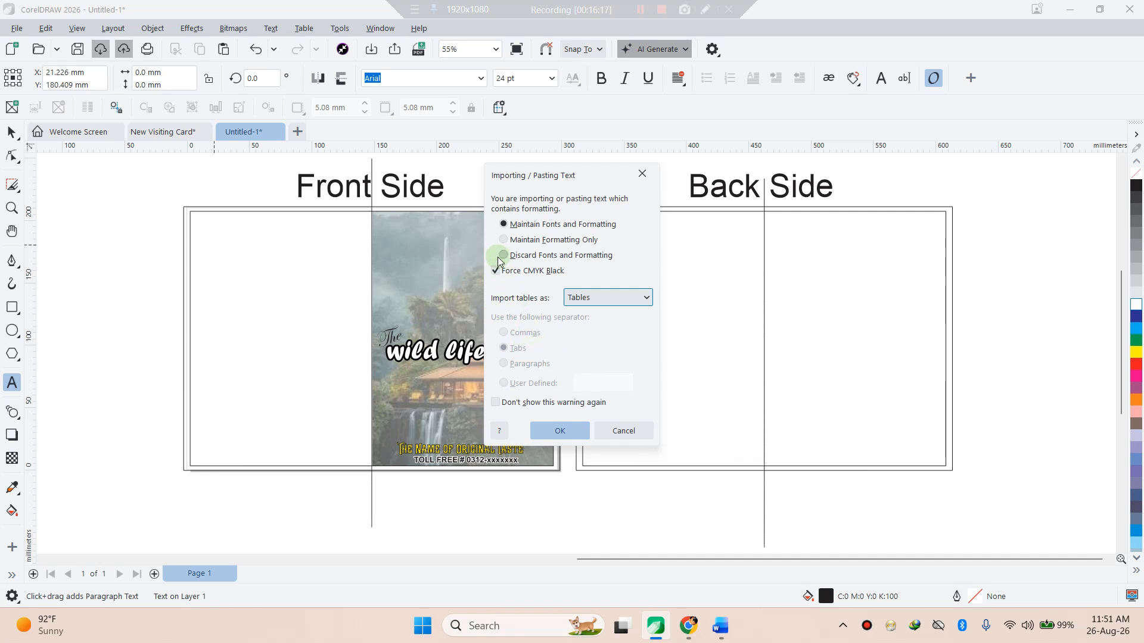
pyautogui.click(560, 430)
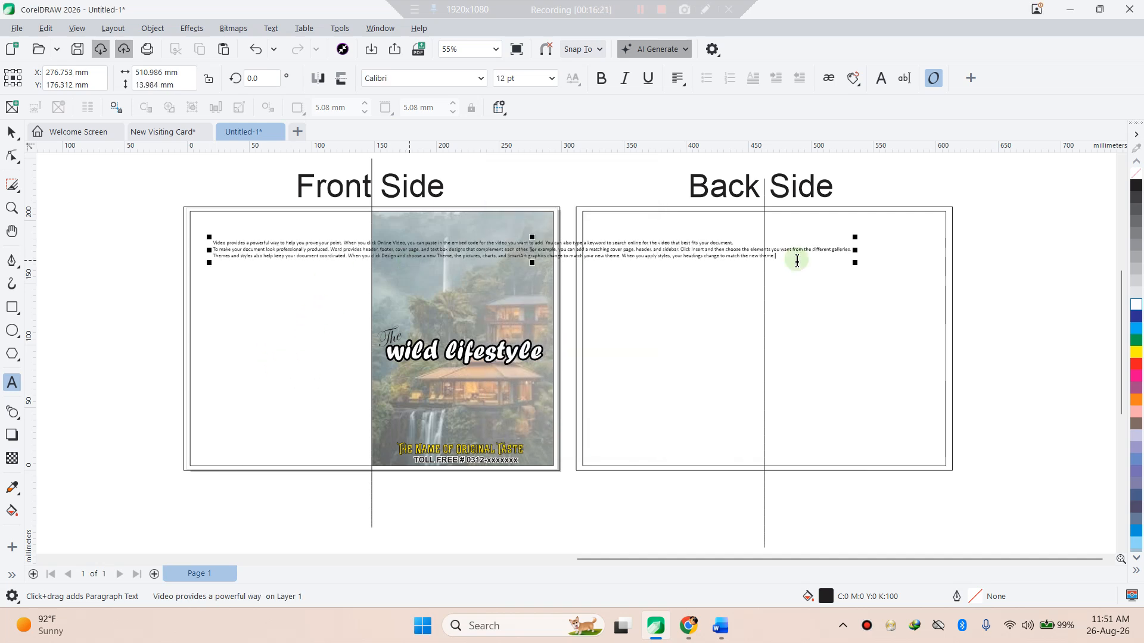
# - Try shrinking the pasted text to about 94 mm wide, and undo both the scaling and the paste
pyautogui.moveTo(856, 264); pyautogui.dragTo(332, 325)
pyautogui.scroll(3, 215, 242)
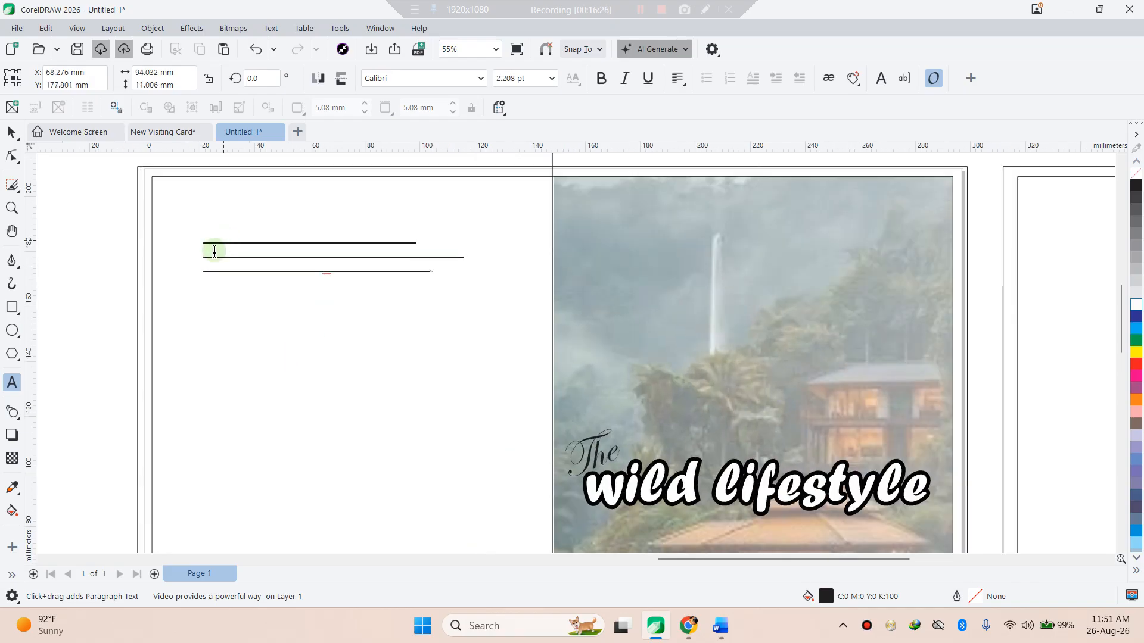
pyautogui.scroll(-2, 214, 251)
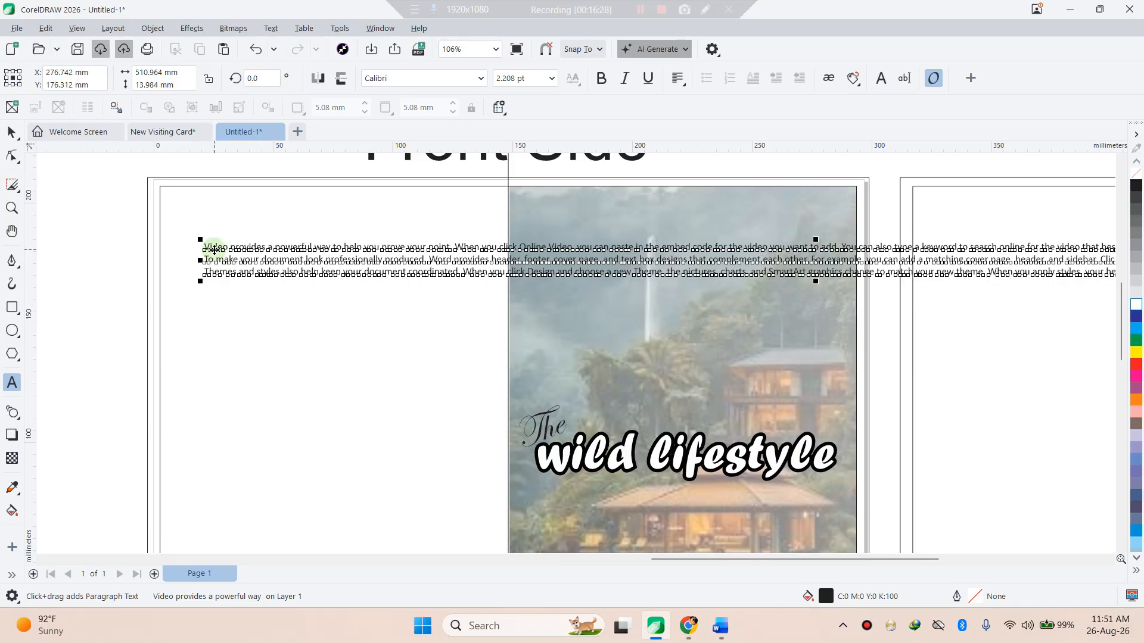
pyautogui.hotkey('ctrl', 'z')
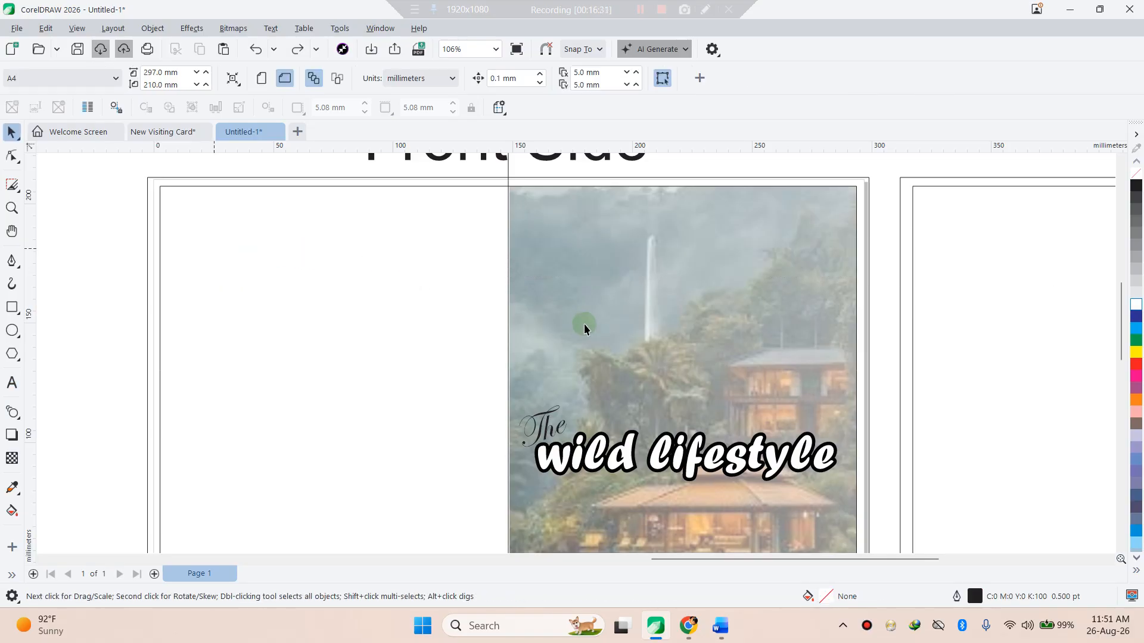
# - Paste the copied paragraphs as a document object on the front side, try moving it toward the blank left panel, and undo the move
pyautogui.hotkey('ctrl', 'v')
pyautogui.scroll(-5, 664, 338)
pyautogui.scroll(5, 620, 340)
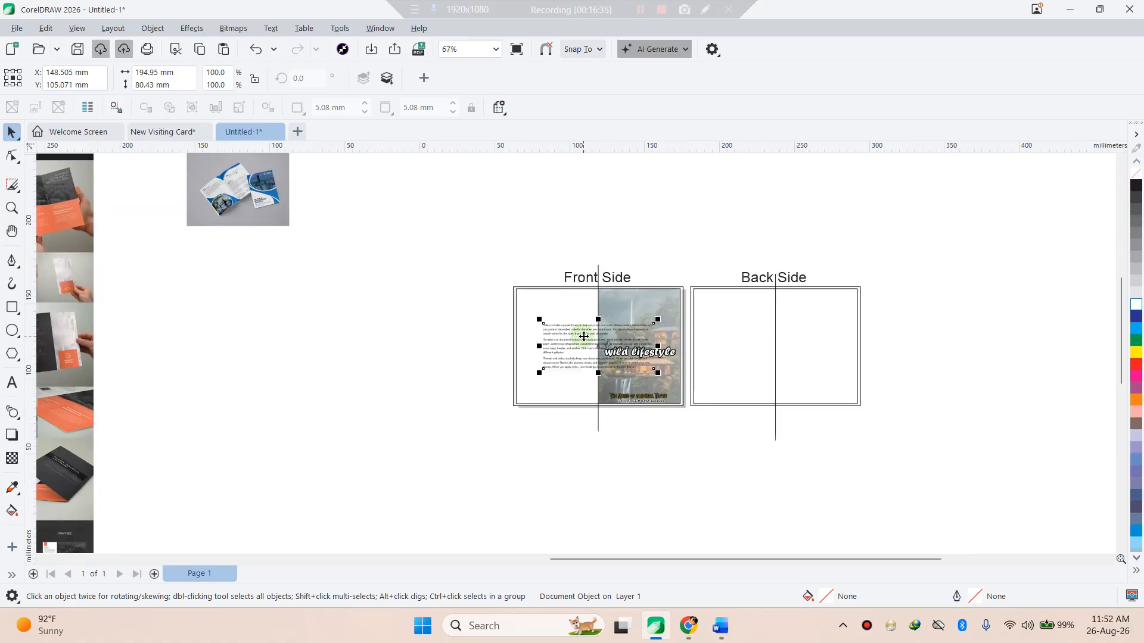
pyautogui.click(370, 362)
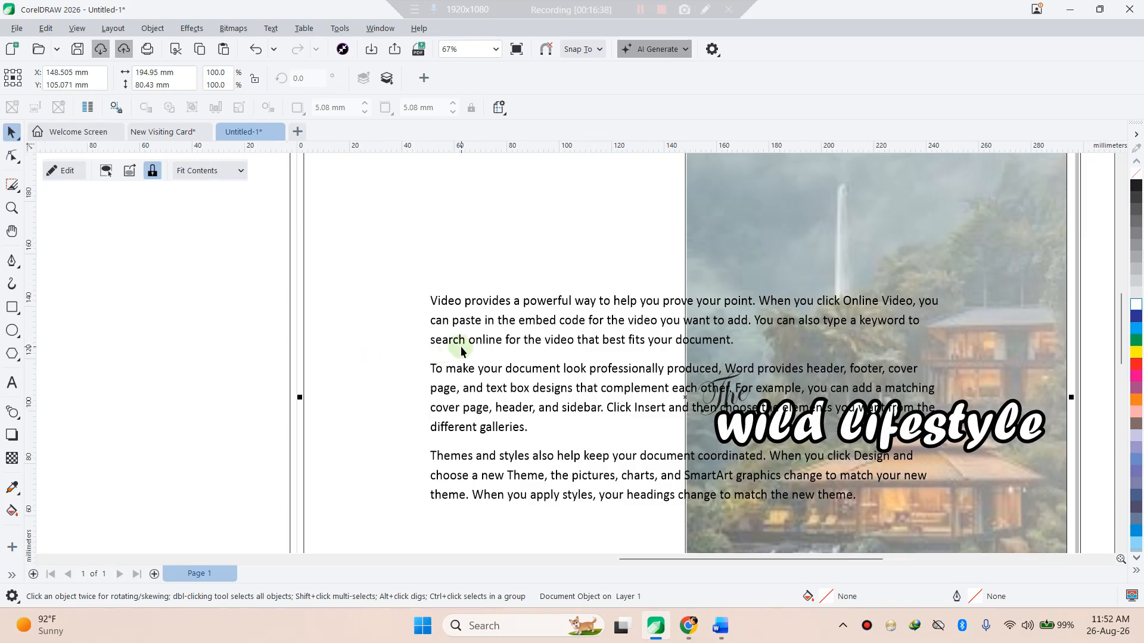
pyautogui.click(550, 319)
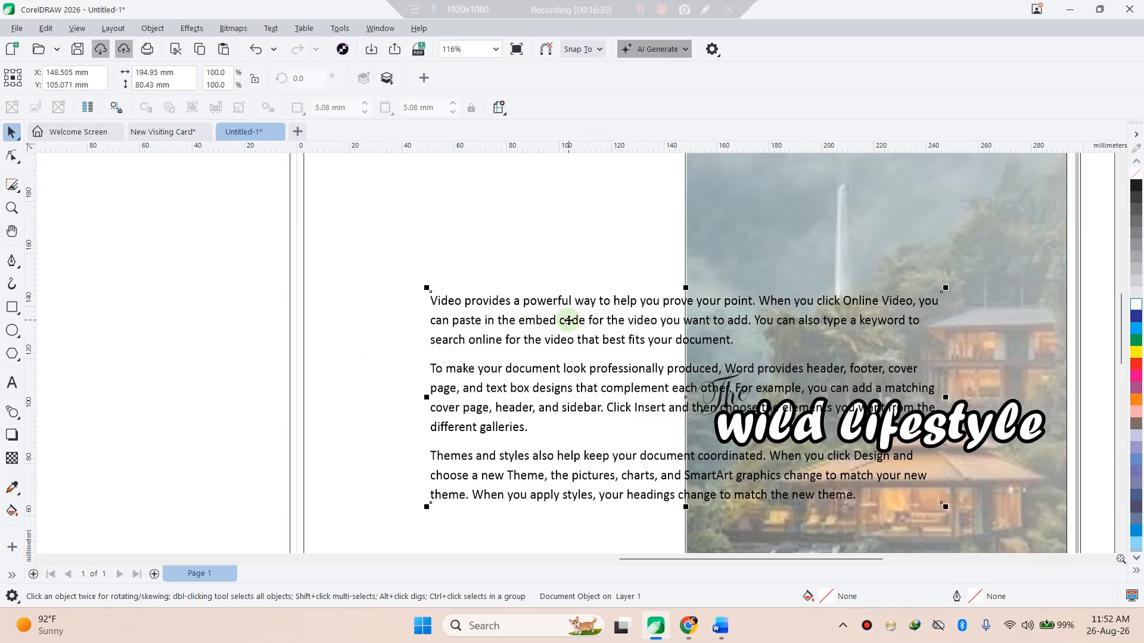
pyautogui.moveTo(550, 319); pyautogui.dragTo(498, 246)
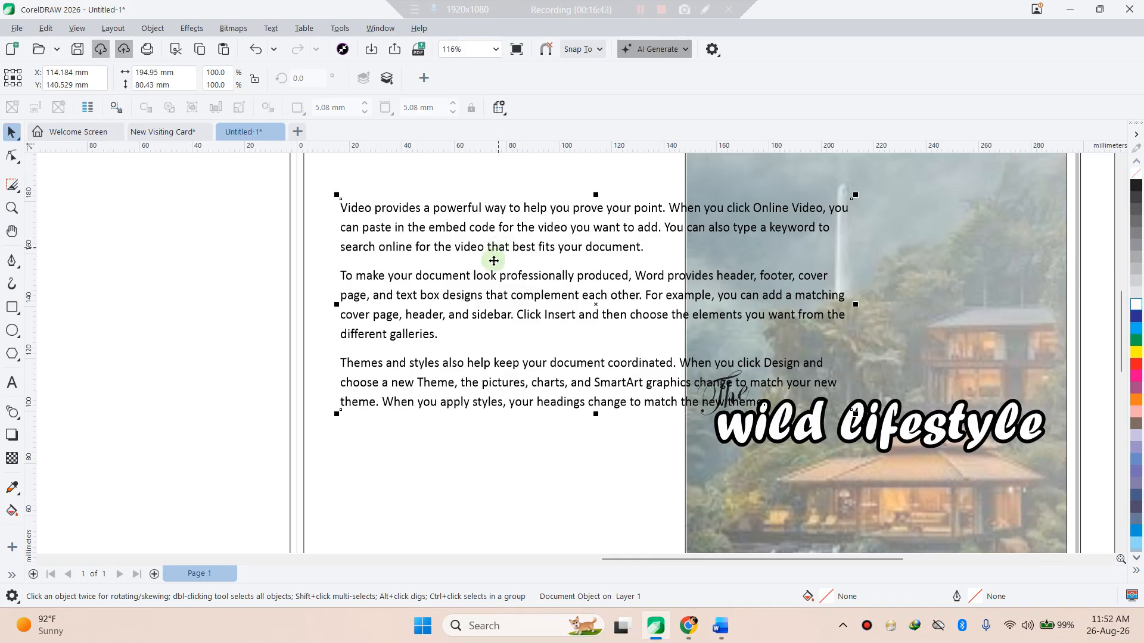
pyautogui.scroll(-2, 493, 260)
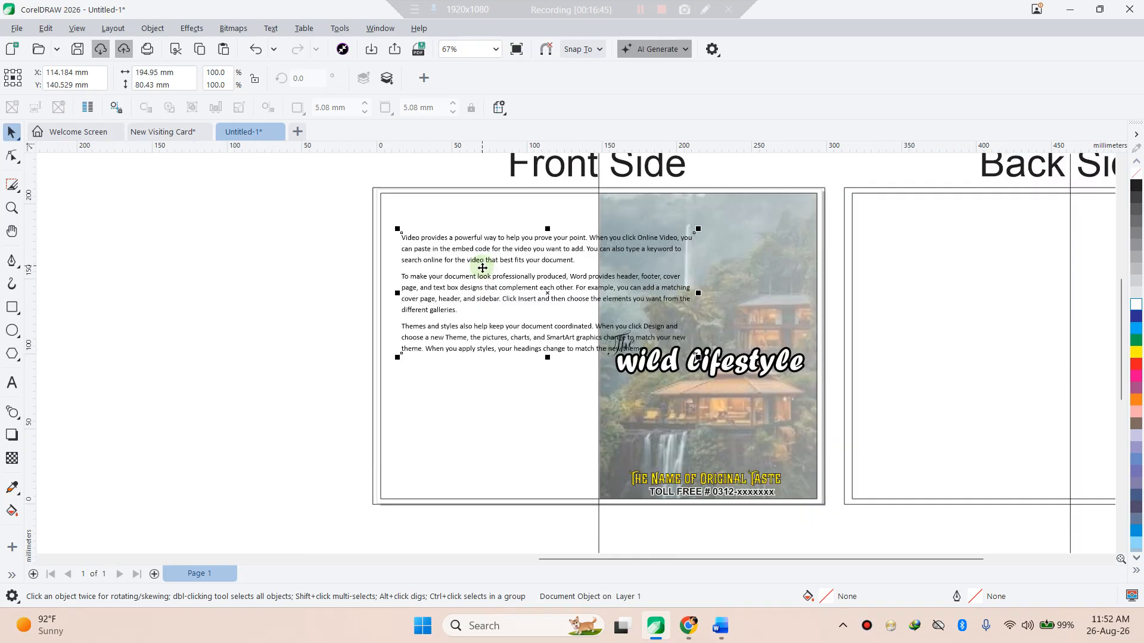
pyautogui.hotkey('ctrl', 'z')
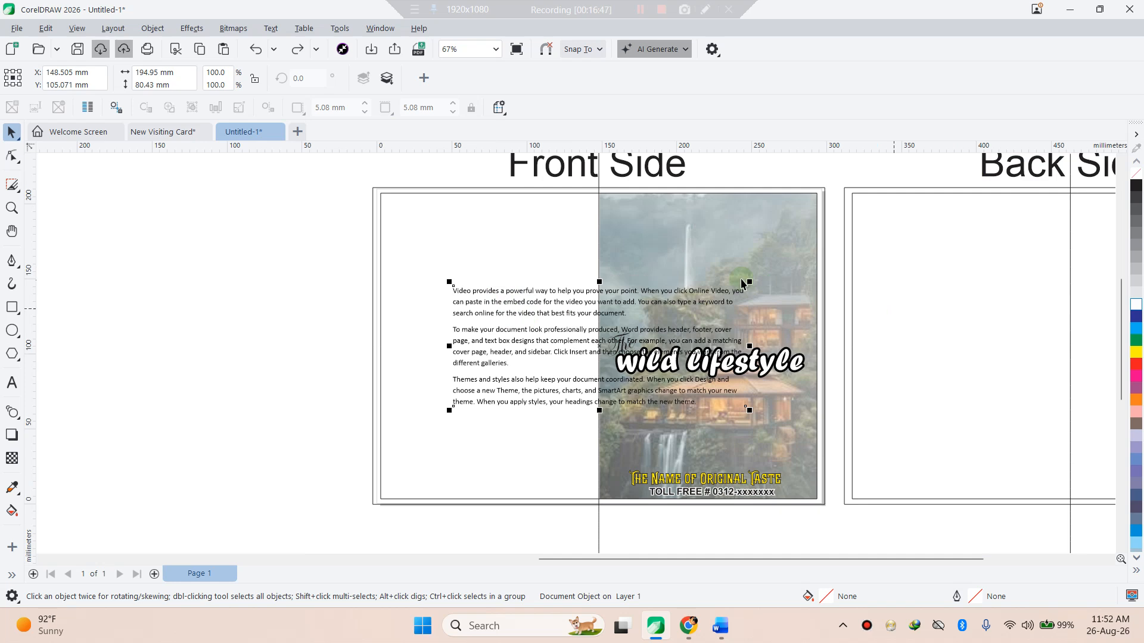
# - Try scaling the pasted document object to 39% and opening it for editing, and delete it
pyautogui.moveTo(749, 281); pyautogui.dragTo(570, 257)
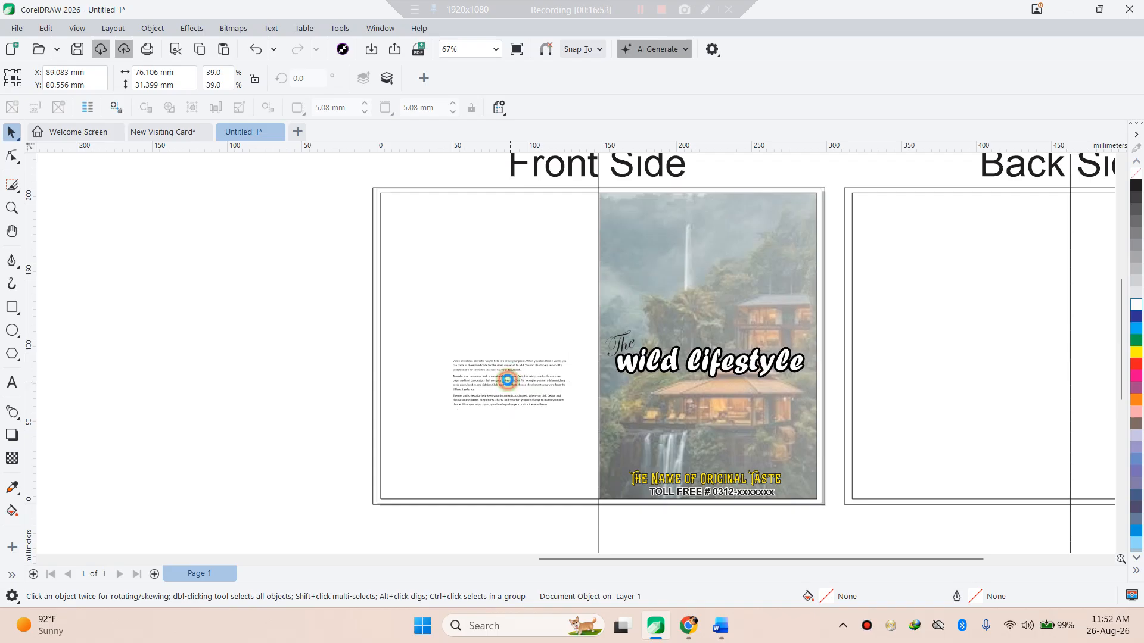
pyautogui.doubleClick(506, 380)
pyautogui.click(872, 47)
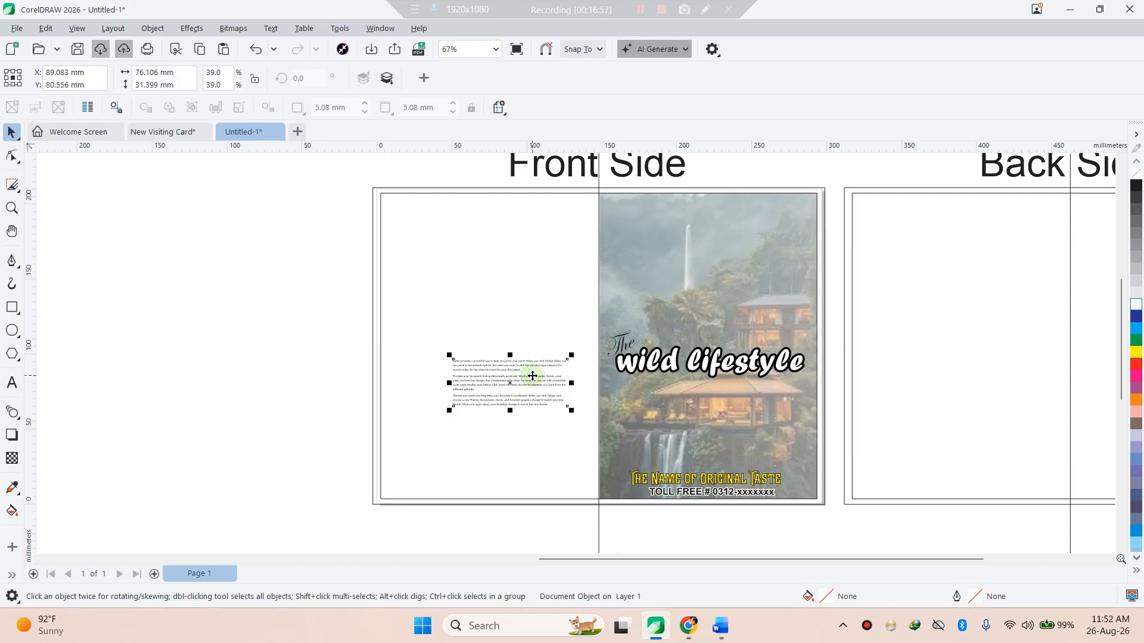
pyautogui.press('Delete')
# - Check the selected paragraphs in Word, paste them onto the front side again, and move the object toward the left panel's upper edge
pyautogui.click(724, 627)
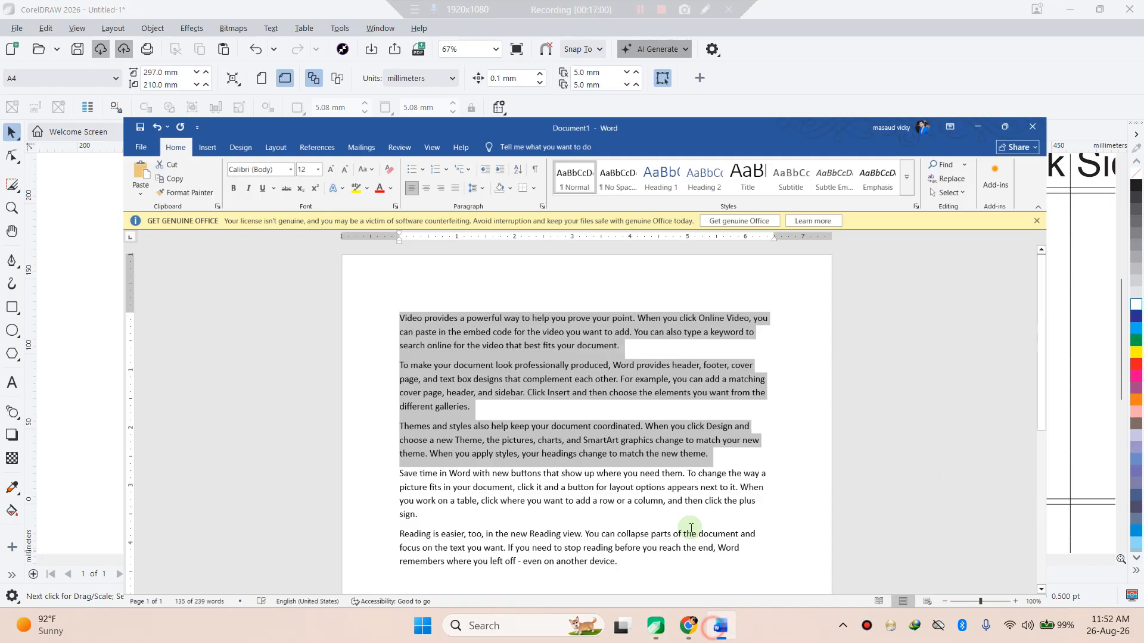
pyautogui.click(1059, 12)
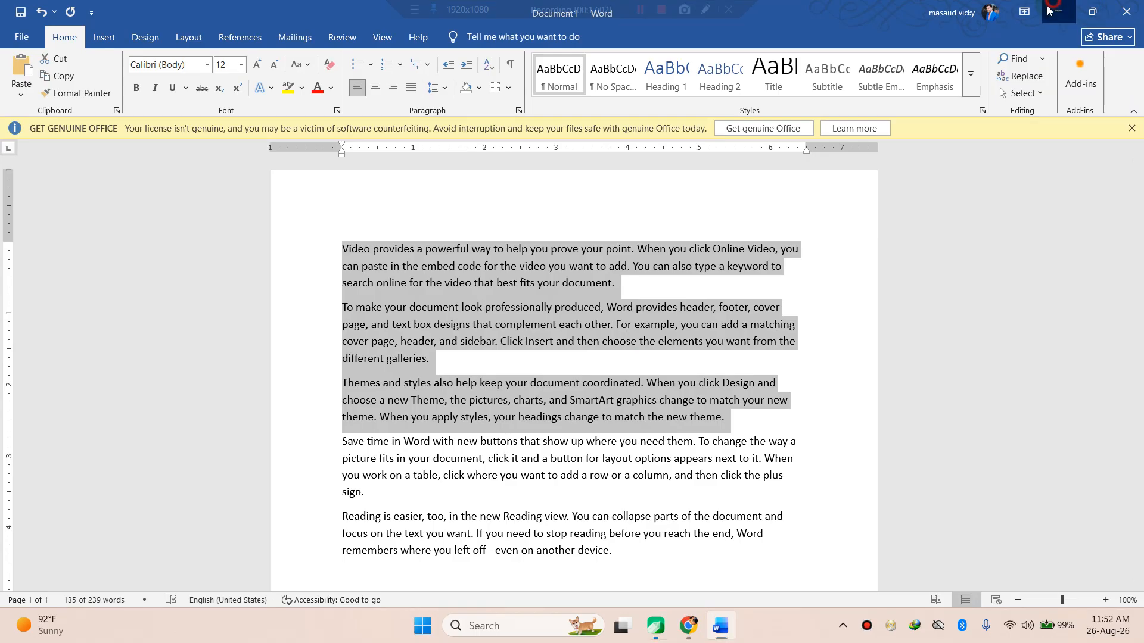
pyautogui.write('Video provides a powerful way to help you prove your point. When you click Online Video, you can paste in the embed code for the video you want to add. You can also type a keyword to search online for the video that best fits your document. To make your document look professionally produced, Word provides header, footer, cover page, and text box designs that complement each other. For example, you can add a matching cover page, header, and sidebar. Click Insert and then choose the elements you want from the different galleries. Themes and styles also help keep your document coordinated. When you click Design and choose a new Theme, the pictures, charts, and SmartArt graphics change to match your new theme. When you apply styles, your headings change to match the new theme.')
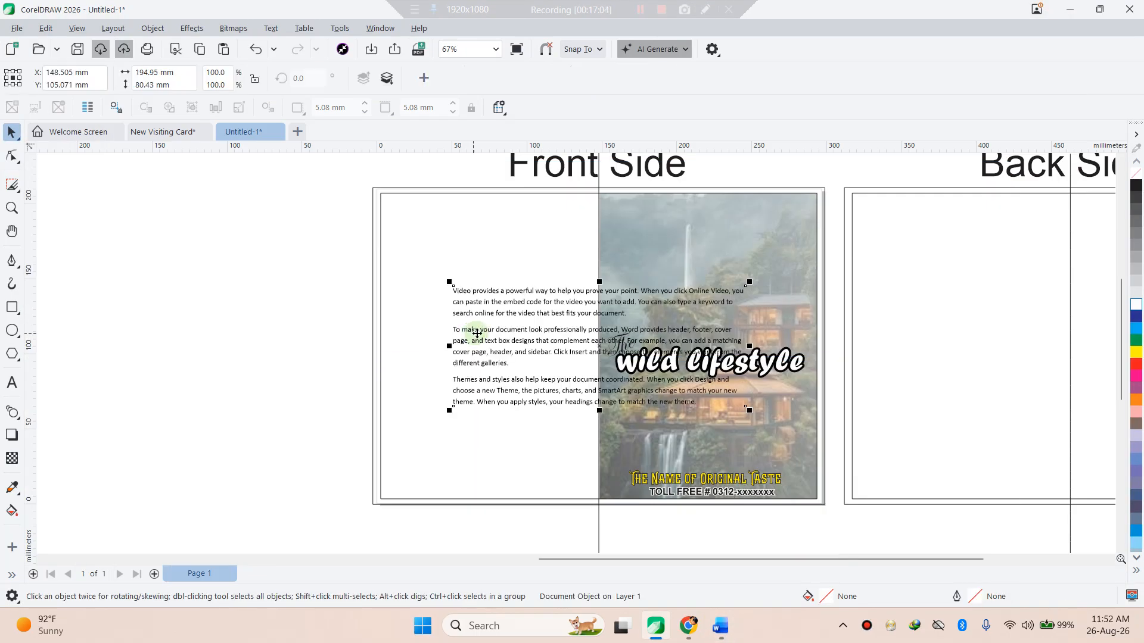
pyautogui.moveTo(544, 316); pyautogui.dragTo(541, 279)
# - Check the Document Object options of the pasted paragraphs and delete the object
pyautogui.rightClick(542, 280)
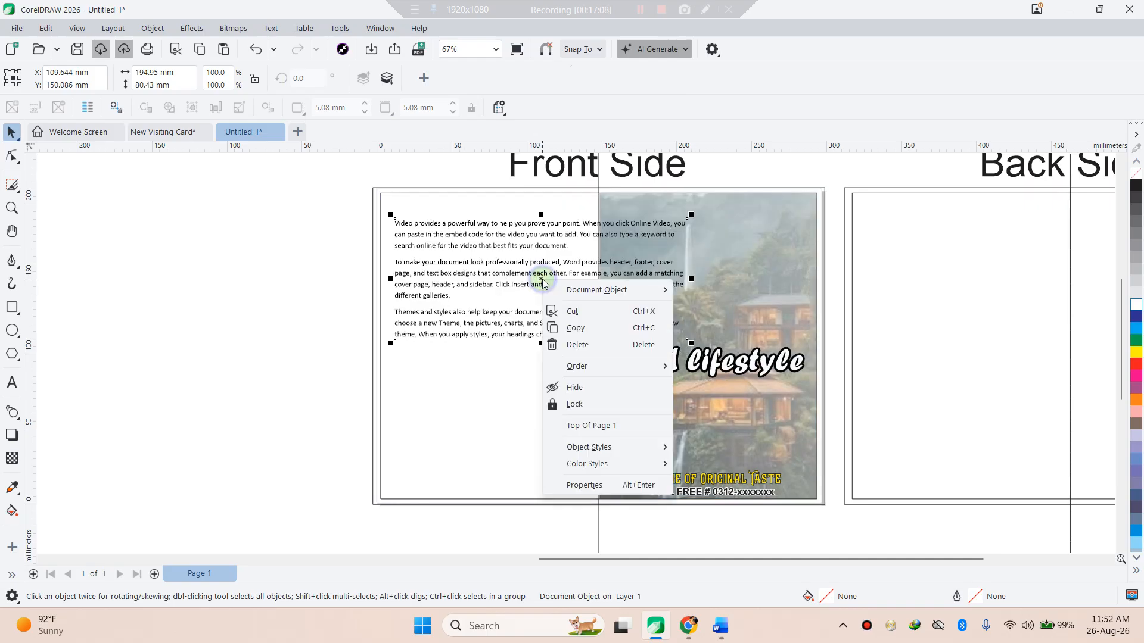
pyautogui.moveTo(605, 297)
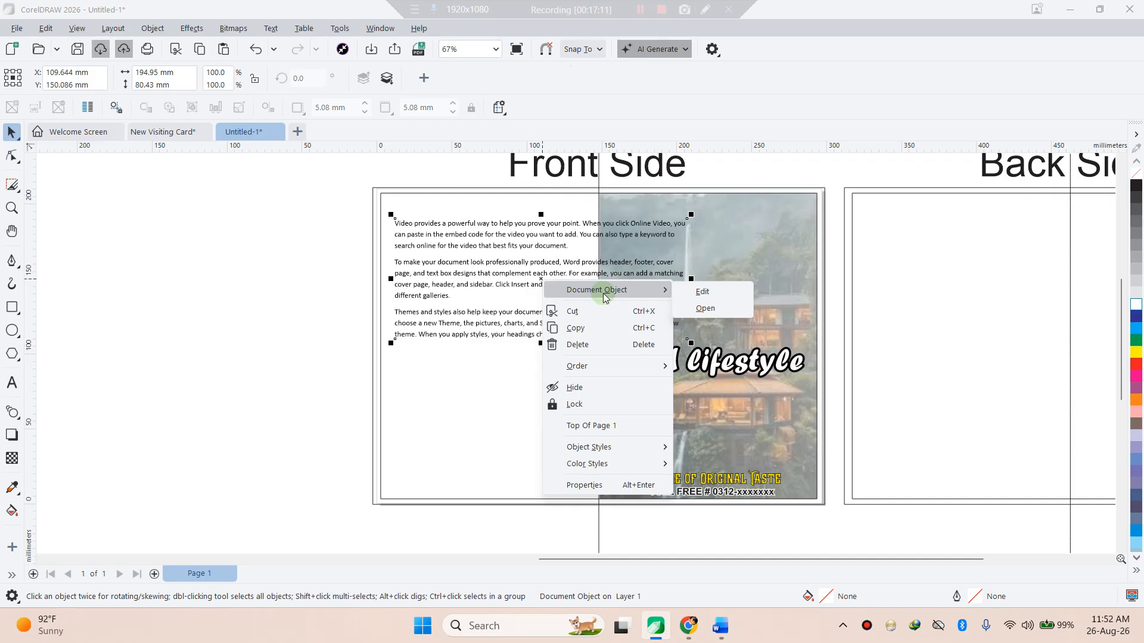
pyautogui.click(443, 289)
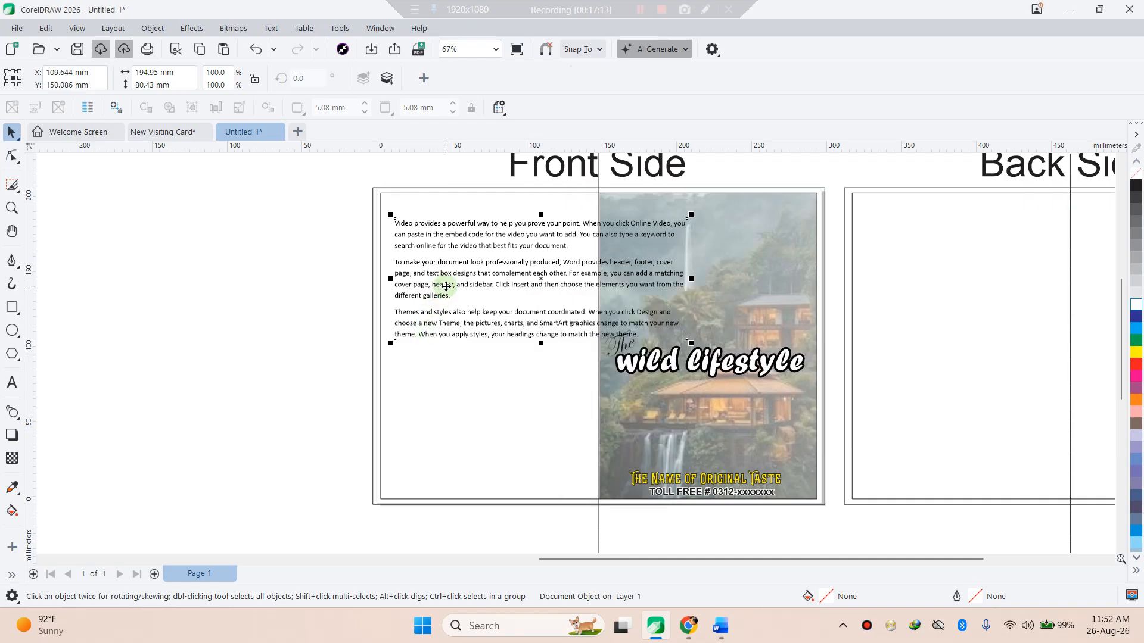
pyautogui.press('Delete')
# - Paste the three paragraphs as editable text in the front side's left panel, maintaining fonts and formatting, with Force CMYK Black and tables imported as Tables
pyautogui.click(8, 387)
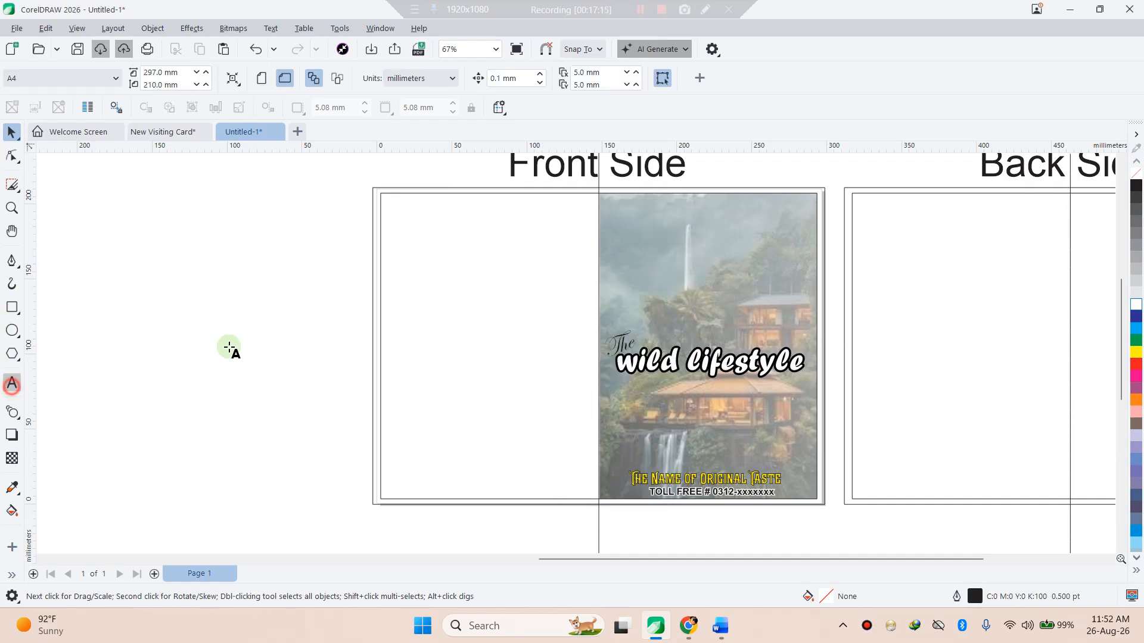
pyautogui.click(427, 263)
pyautogui.hotkey('ctrl', 'v')
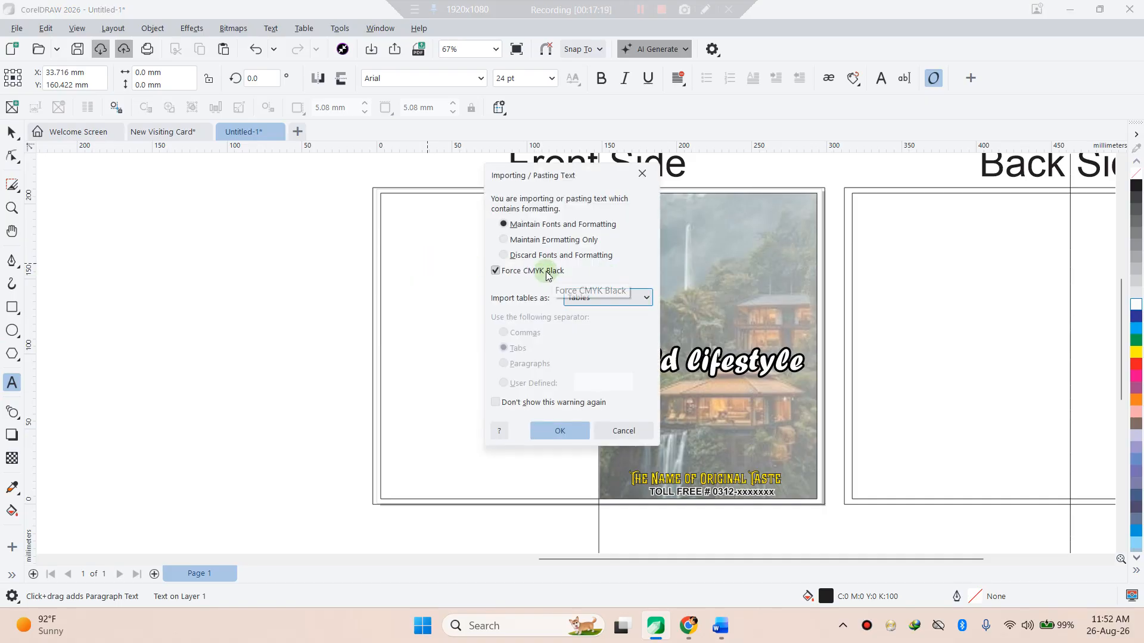
pyautogui.click(612, 296)
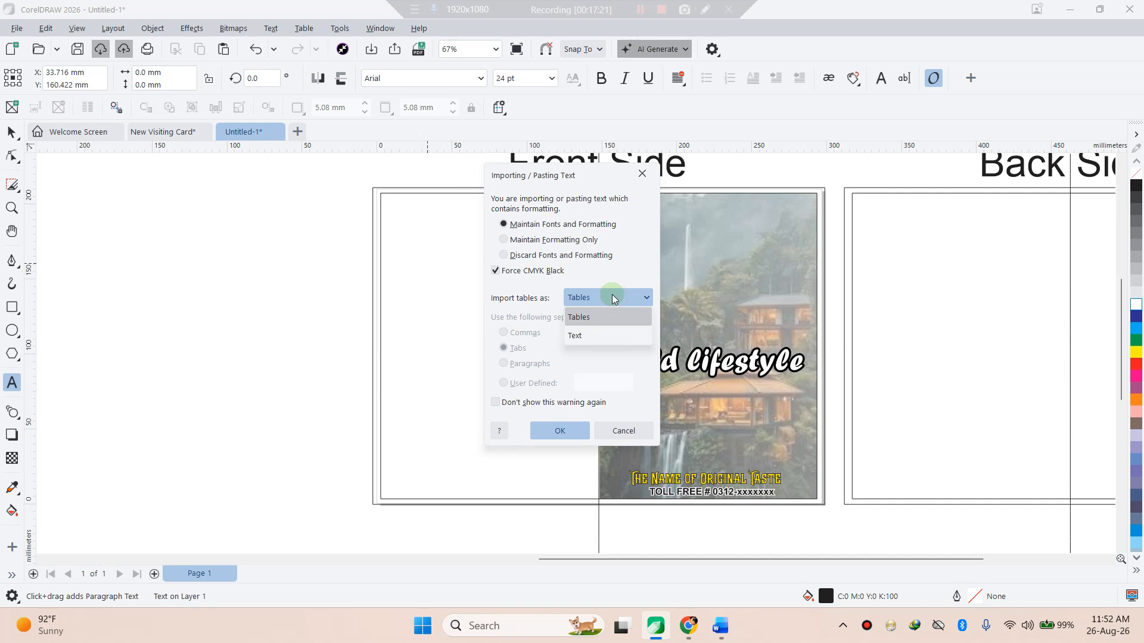
pyautogui.click(613, 294)
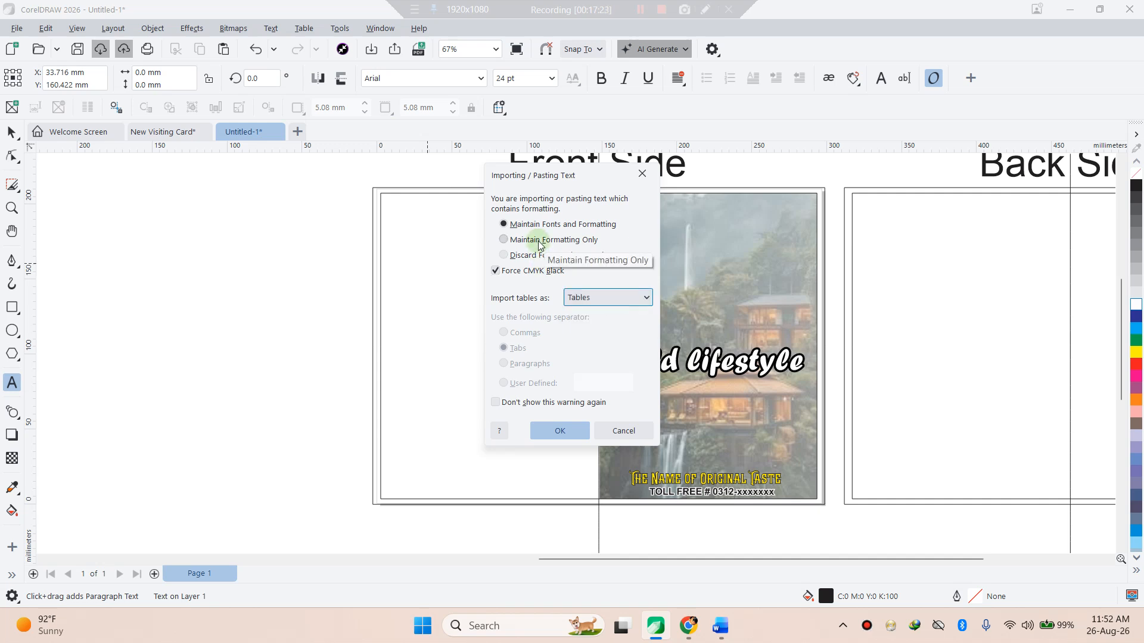
pyautogui.click(560, 430)
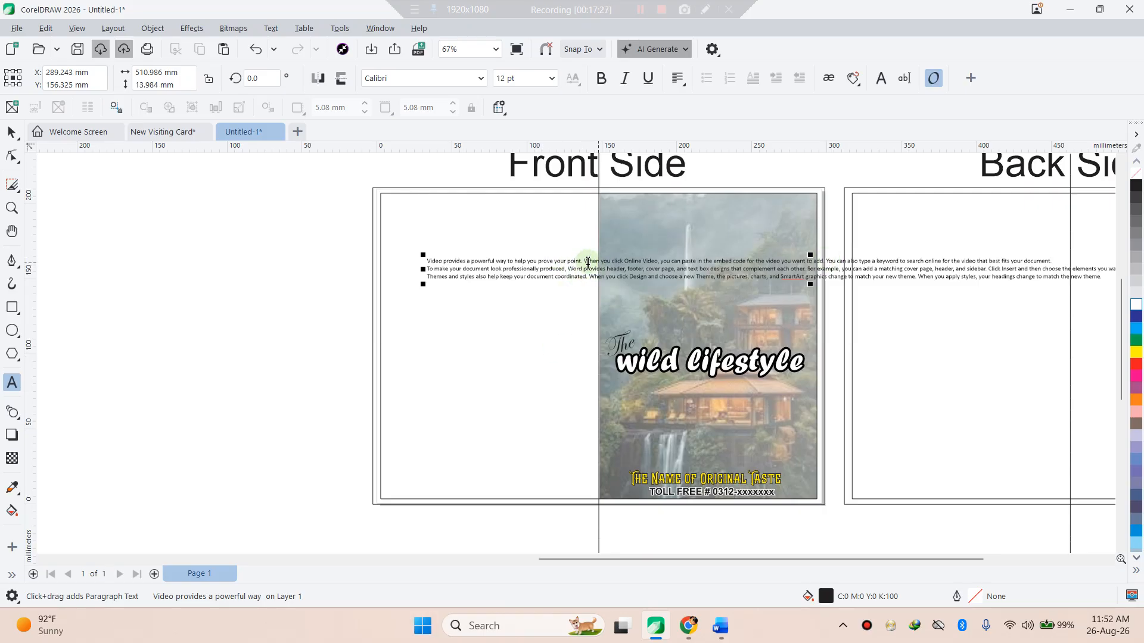
# - Insert line breaks in the front side's pasted text, splitting the first paragraph into four short lines and the second after "header, footer,"
pyautogui.press('Return')
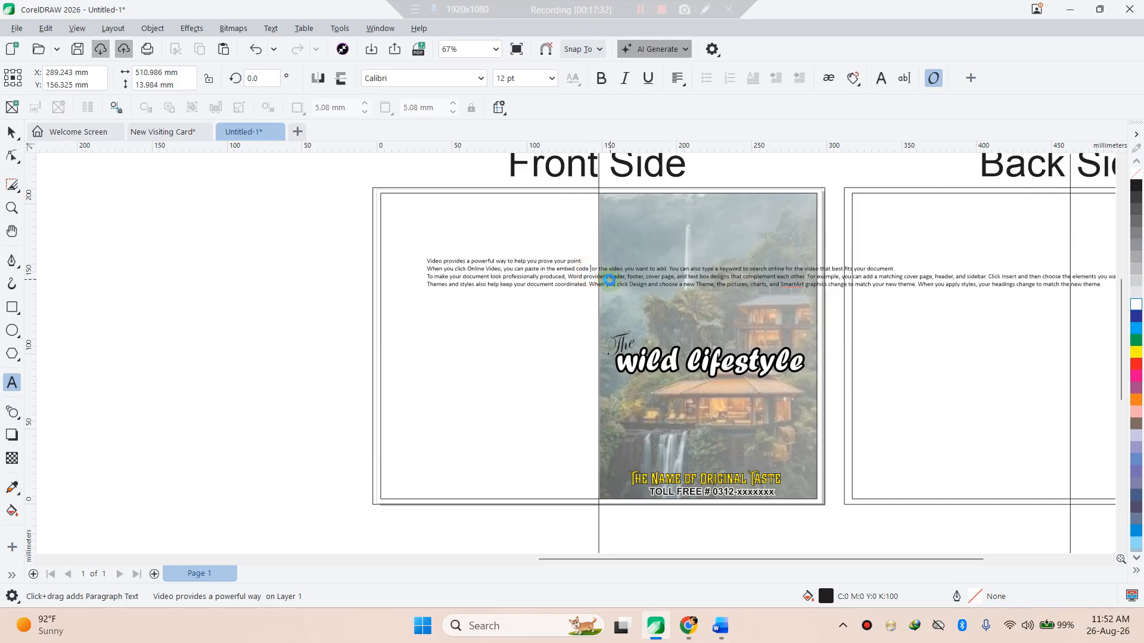
pyautogui.press('Return')
pyautogui.click(589, 277)
pyautogui.press('Return')
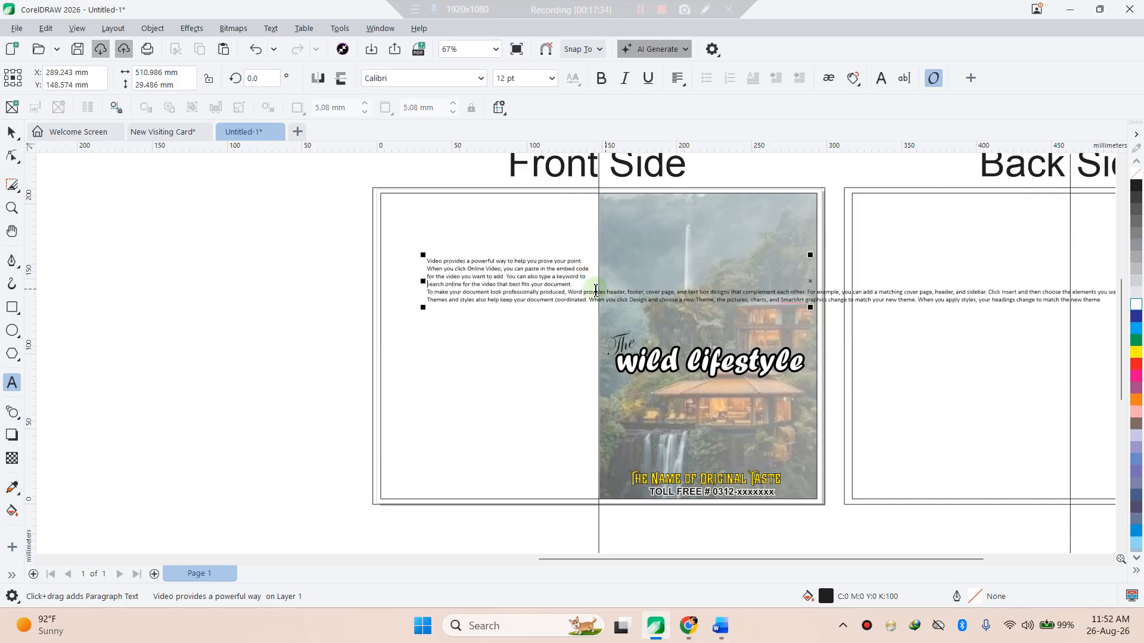
pyautogui.press('Return')
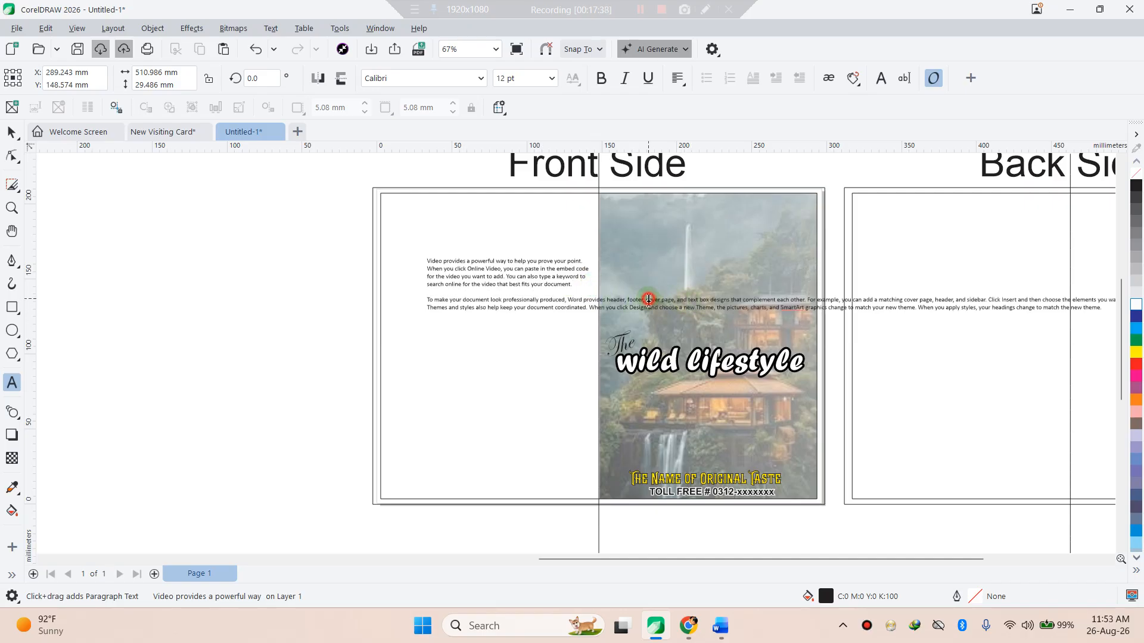
pyautogui.press('Return')
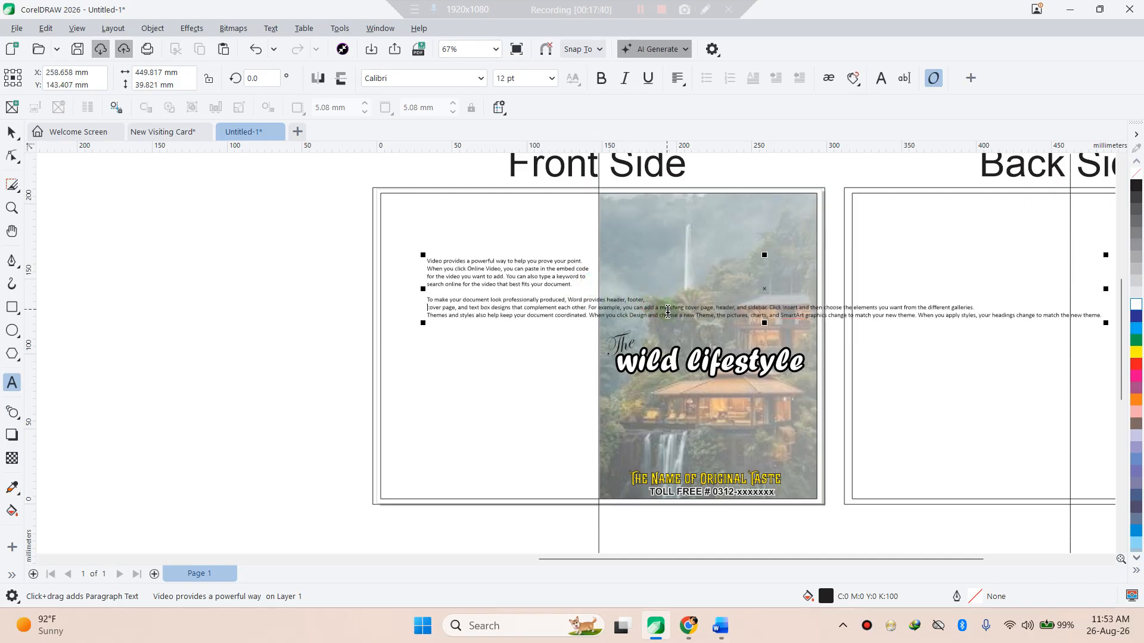
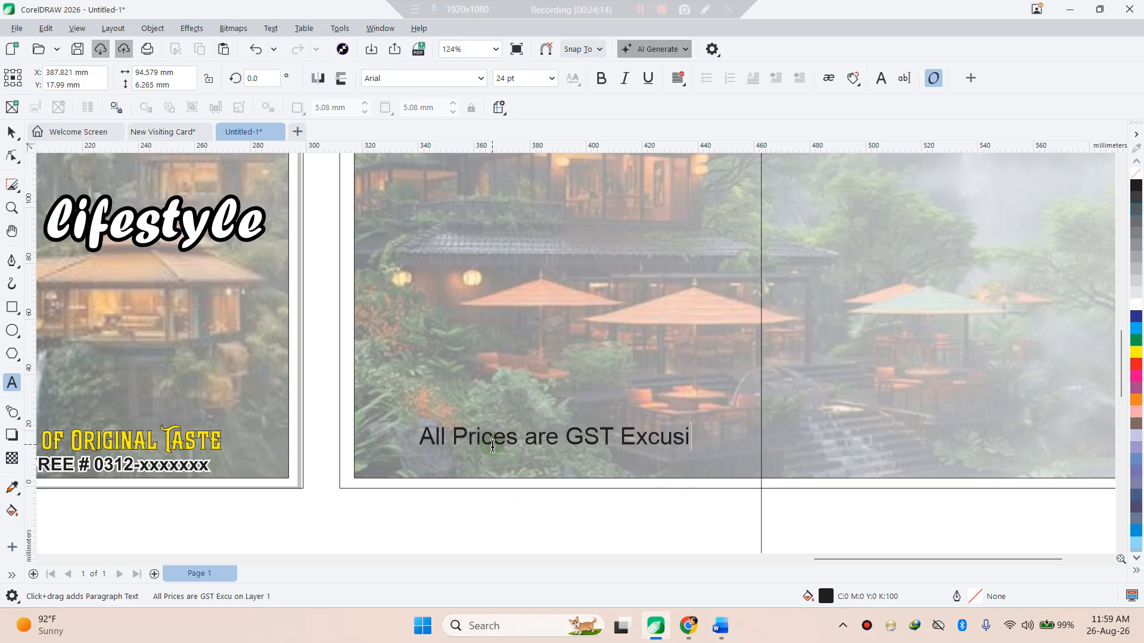
# - Complete the pricing note near the back side's lower edge as "All Prices are GST Exclusive."
pyautogui.press('BackSpace')
pyautogui.press('BackSpace')
pyautogui.press('BackSpace')
pyautogui.press('BackSpace')
pyautogui.press('BackSpace')
pyautogui.write('lusive')
pyautogui.press('BackSpace')
pyautogui.write('.')
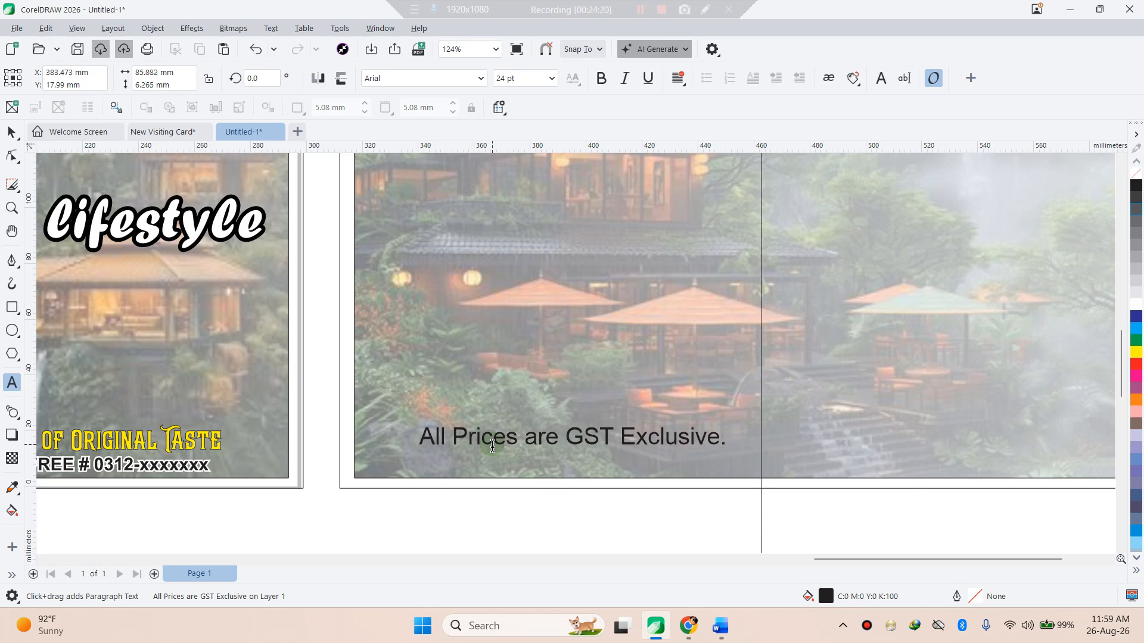
pyautogui.press('Escape')
# - Enlarge the GST note to about 118 mm wide and move it closer to the back side's lower edge
pyautogui.click(11, 132)
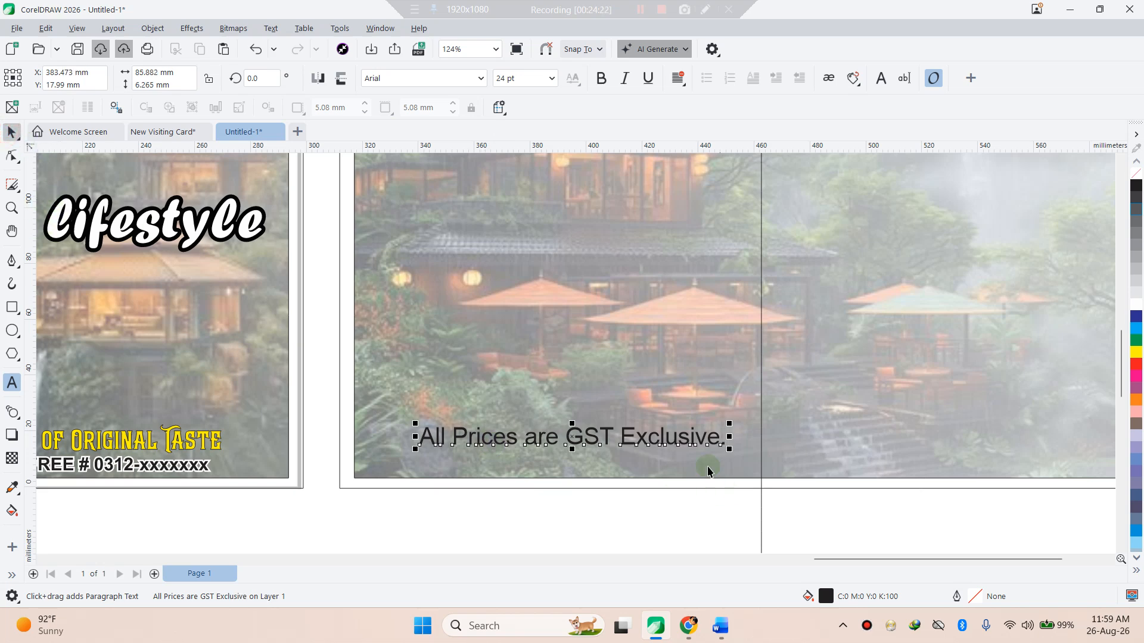
pyautogui.moveTo(727, 447); pyautogui.dragTo(752, 451)
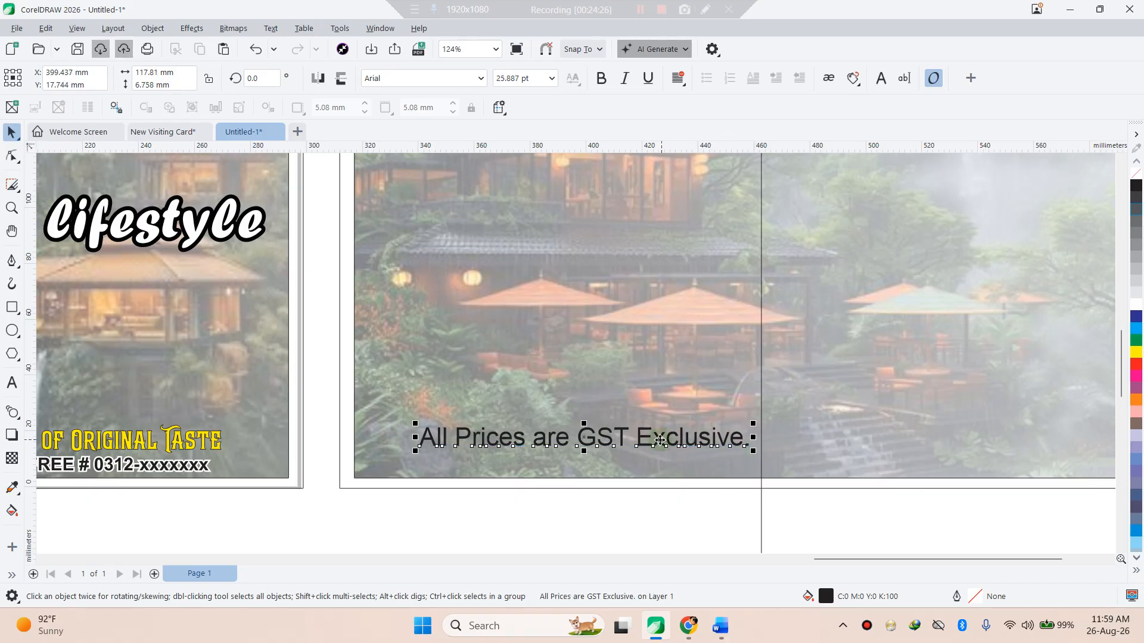
pyautogui.moveTo(660, 440); pyautogui.dragTo(664, 453)
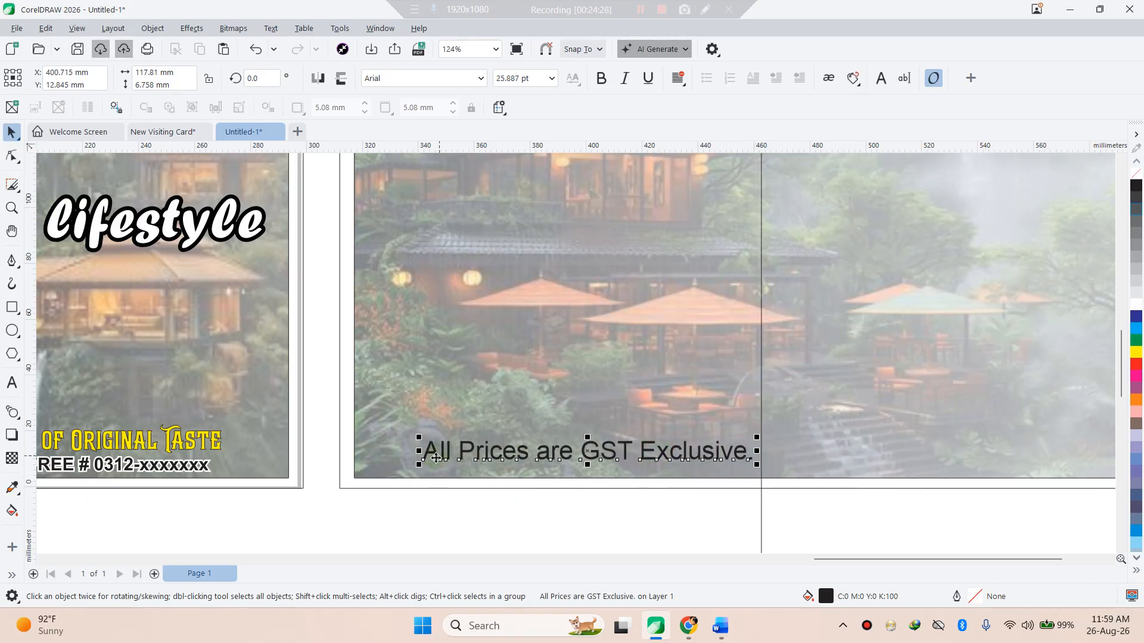
pyautogui.doubleClick(431, 467)
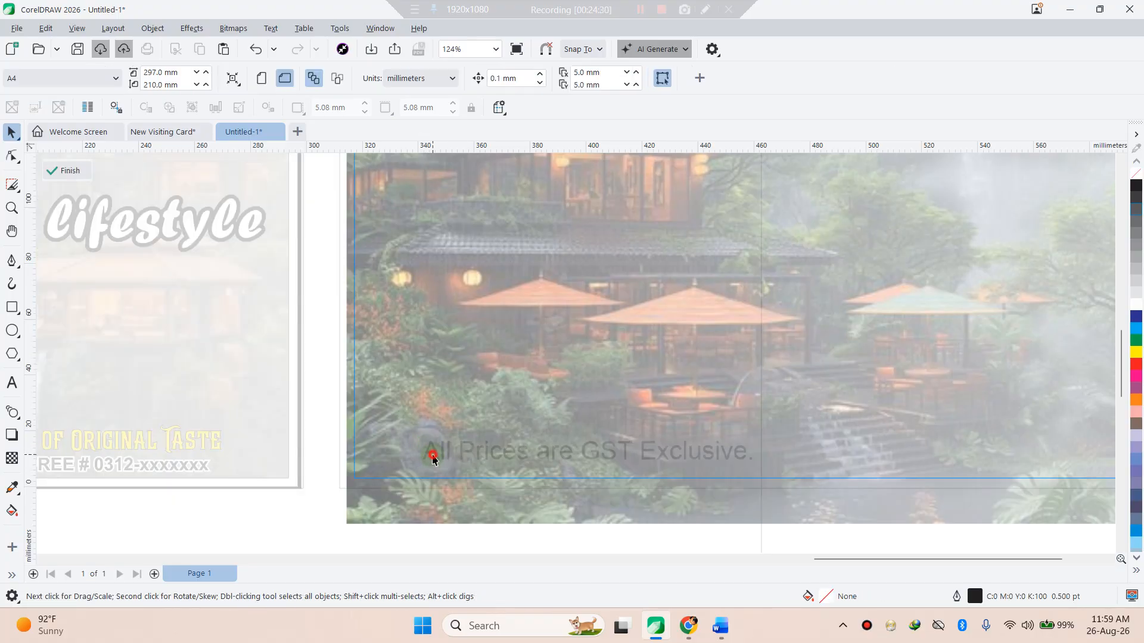
pyautogui.doubleClick(433, 457)
pyautogui.doubleClick(381, 546)
pyautogui.doubleClick(320, 535)
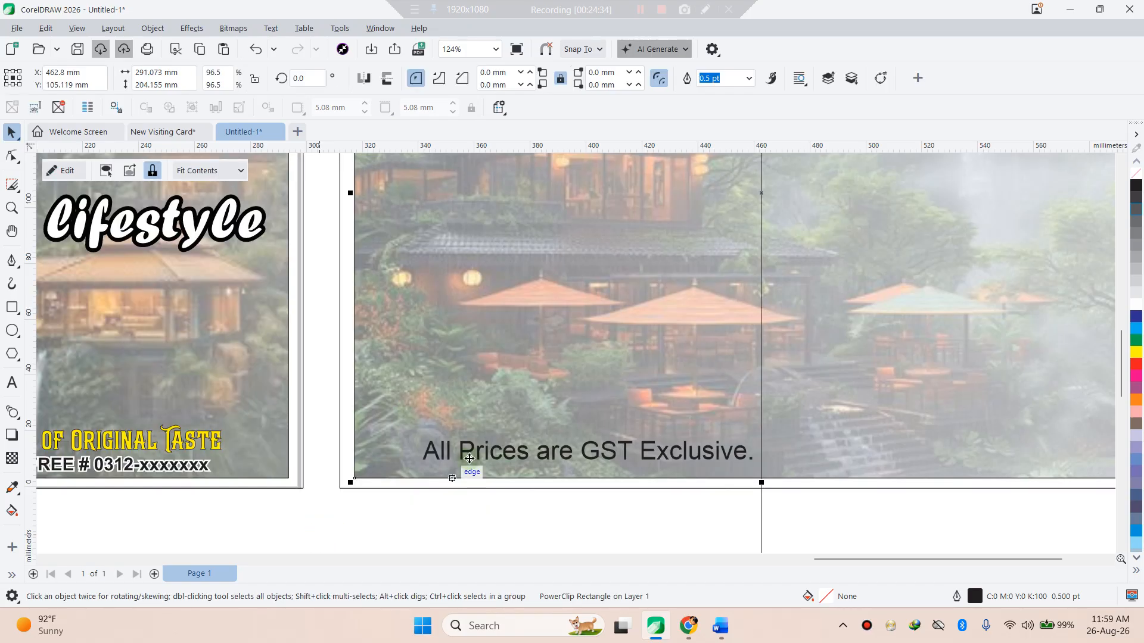
# - Shrink the GST note to about 44 mm wide and place a copy in the lower right corner of each back-side panel
pyautogui.click(462, 458)
pyautogui.moveTo(419, 463); pyautogui.dragTo(624, 453)
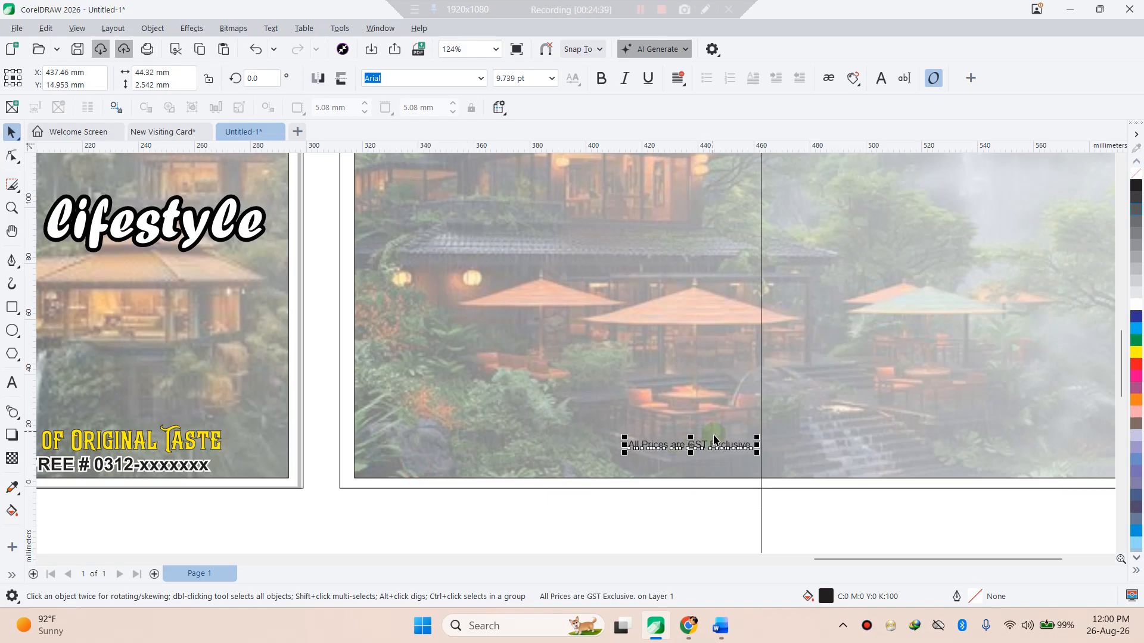
pyautogui.moveTo(701, 444); pyautogui.dragTo(1048, 463)
pyautogui.scroll(-2, 736, 458)
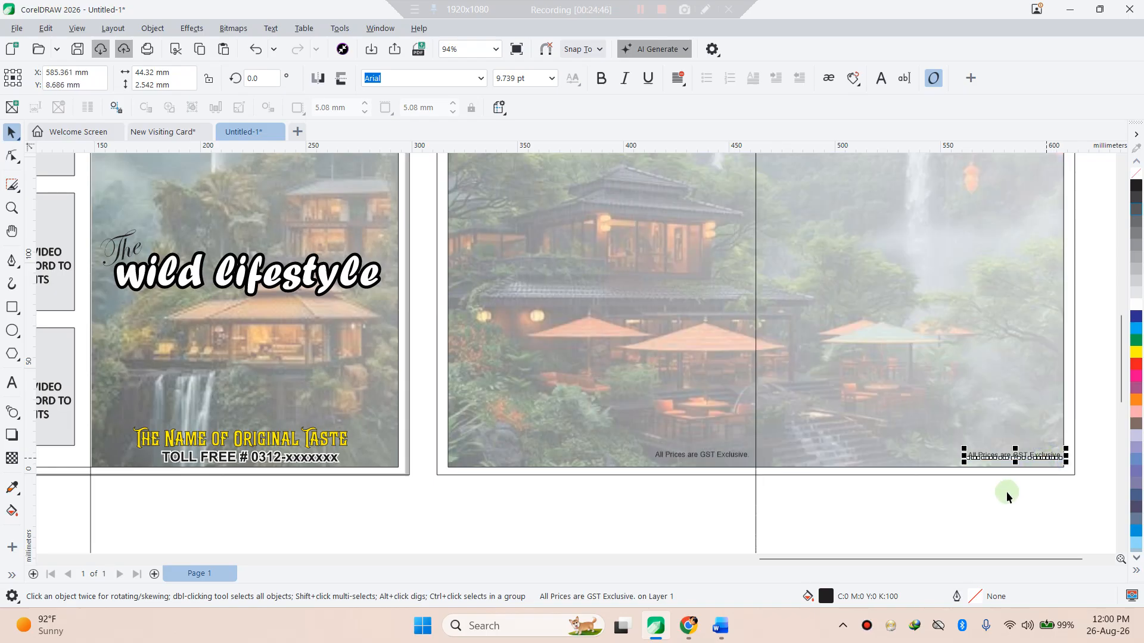
pyautogui.click(1003, 481)
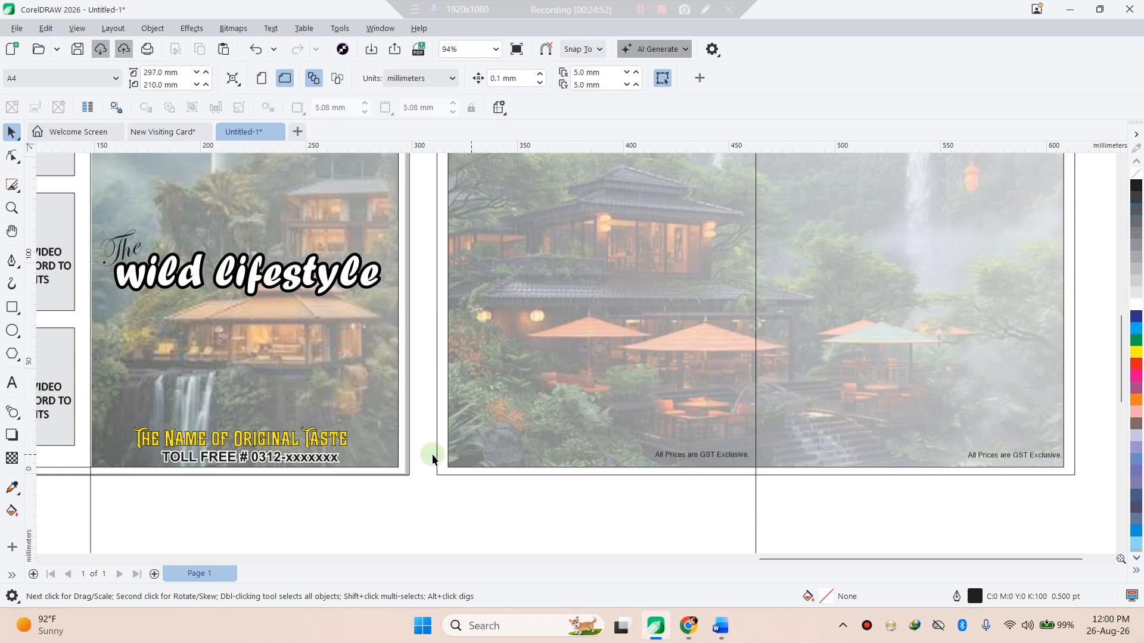
# - Add a two-line text below the back side reading "CASH = 18%" and "CARD = 5%"
pyautogui.click(12, 383)
pyautogui.click(547, 516)
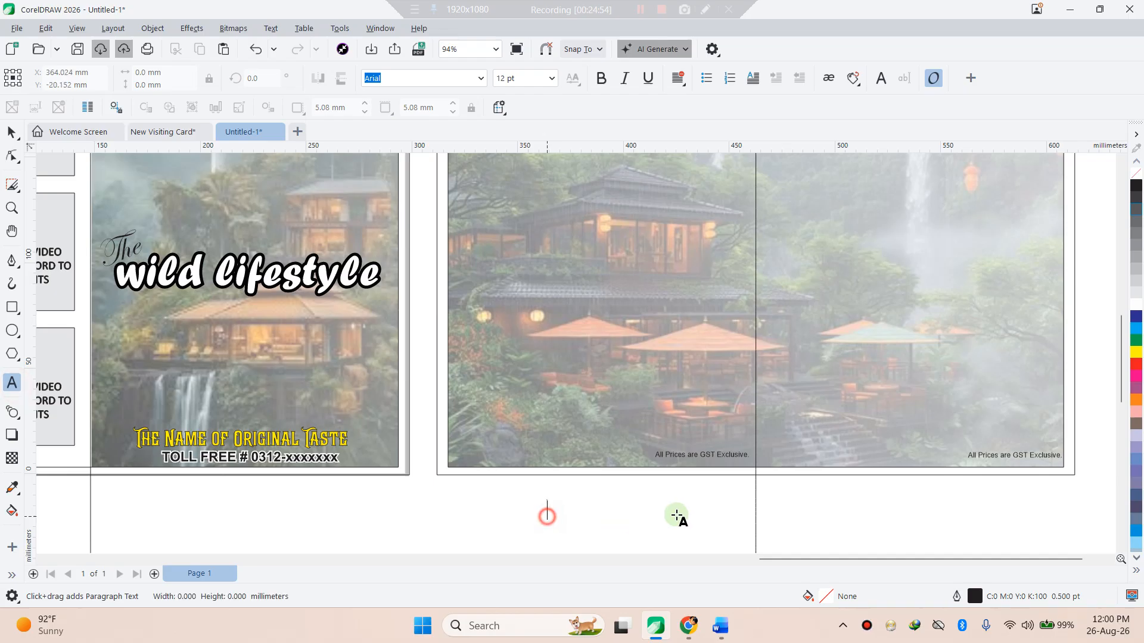
pyautogui.press('BackSpace')
pyautogui.press('BackSpace')
pyautogui.press('BackSpace')
pyautogui.press('BackSpace')
pyautogui.press('BackSpace')
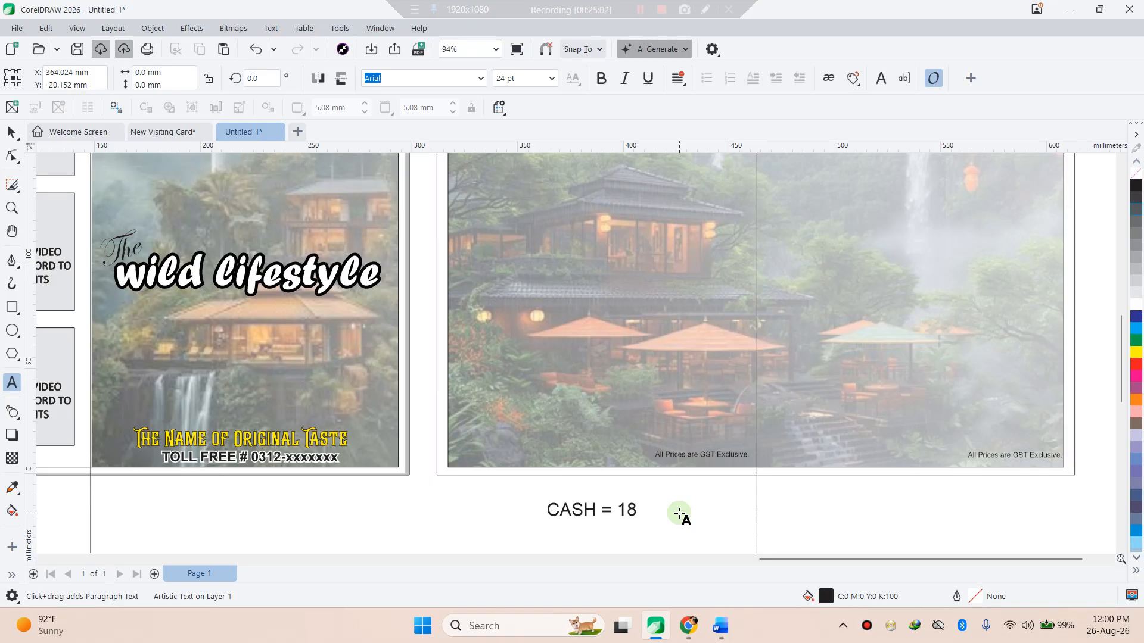
pyautogui.press('Return')
pyautogui.write('on')
pyautogui.press('BackSpace')
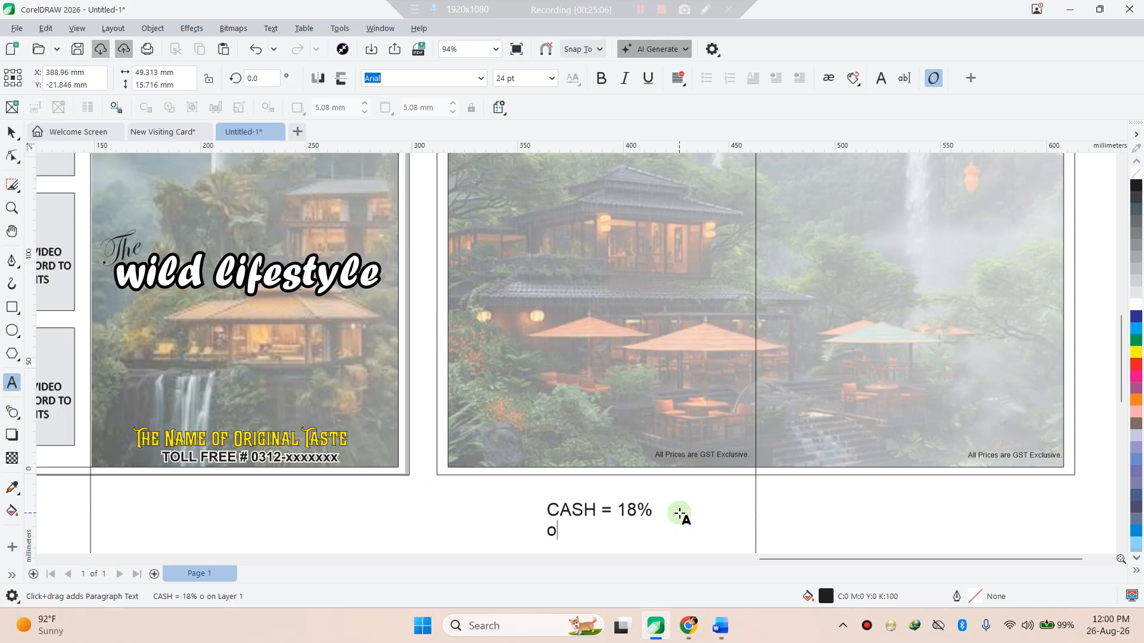
pyautogui.press('BackSpace')
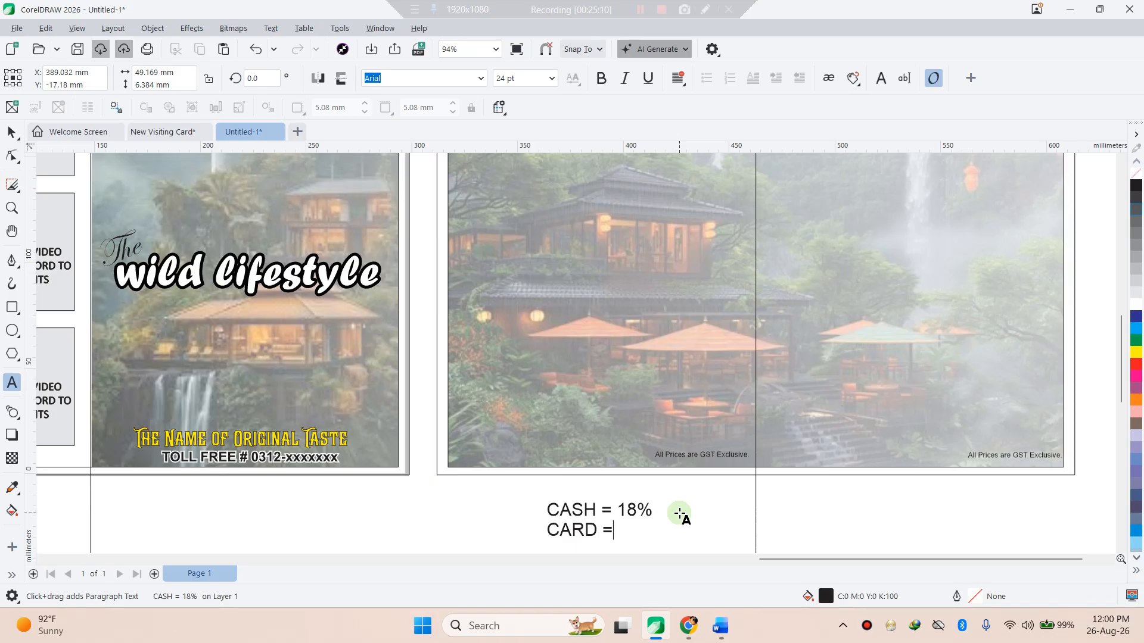
pyautogui.write('CARD = 5%')
pyautogui.press('Escape')
pyautogui.click(12, 135)
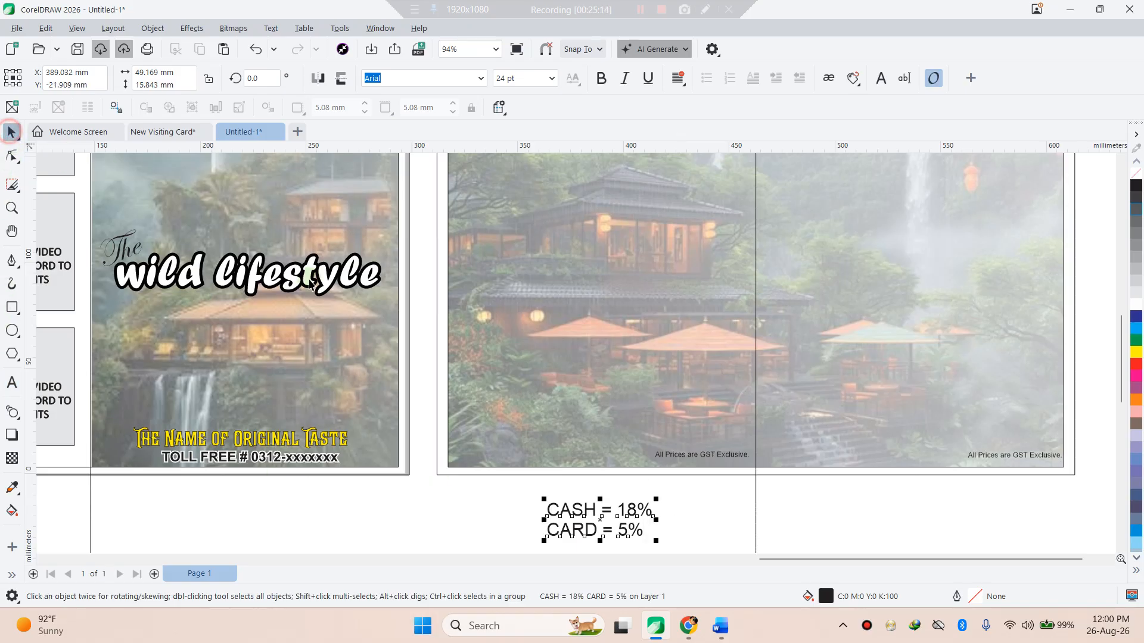
# - Scale the cash and card text to about 30 mm wide and place a copy above the GST note on each back-side panel
pyautogui.moveTo(657, 499); pyautogui.dragTo(1026, 428)
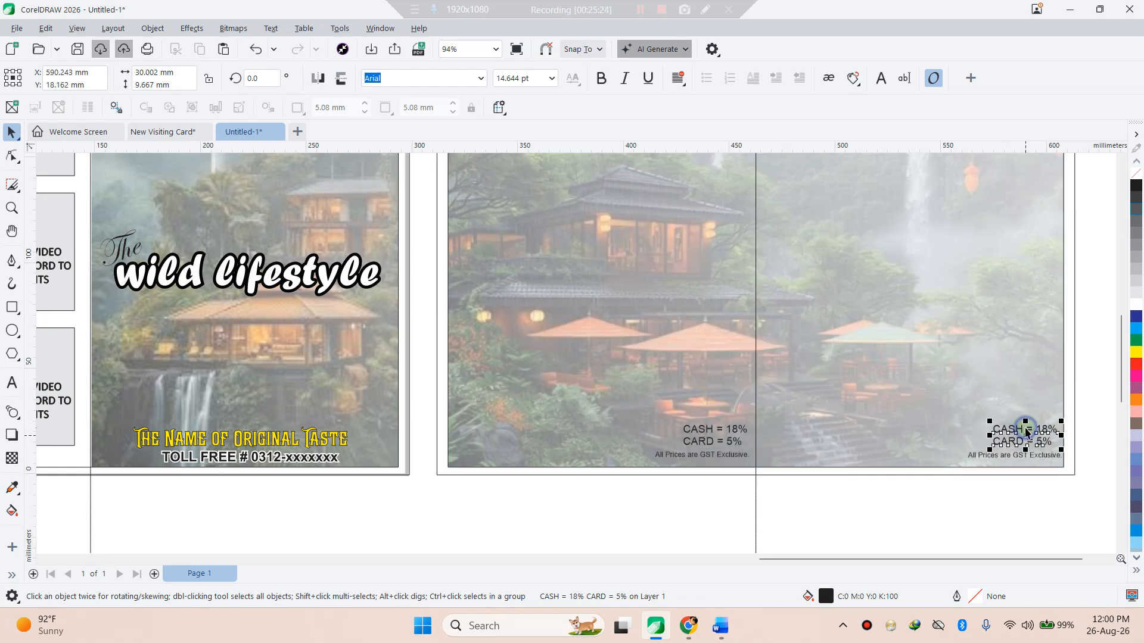
pyautogui.click(989, 521)
pyautogui.scroll(-2, 798, 384)
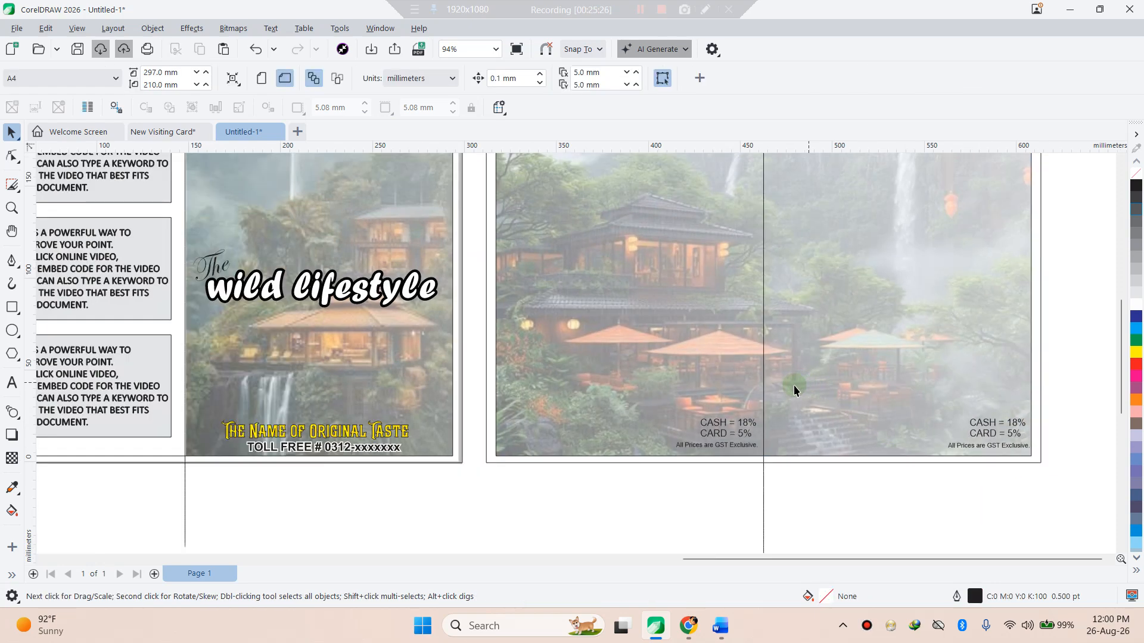
pyautogui.click(1132, 166)
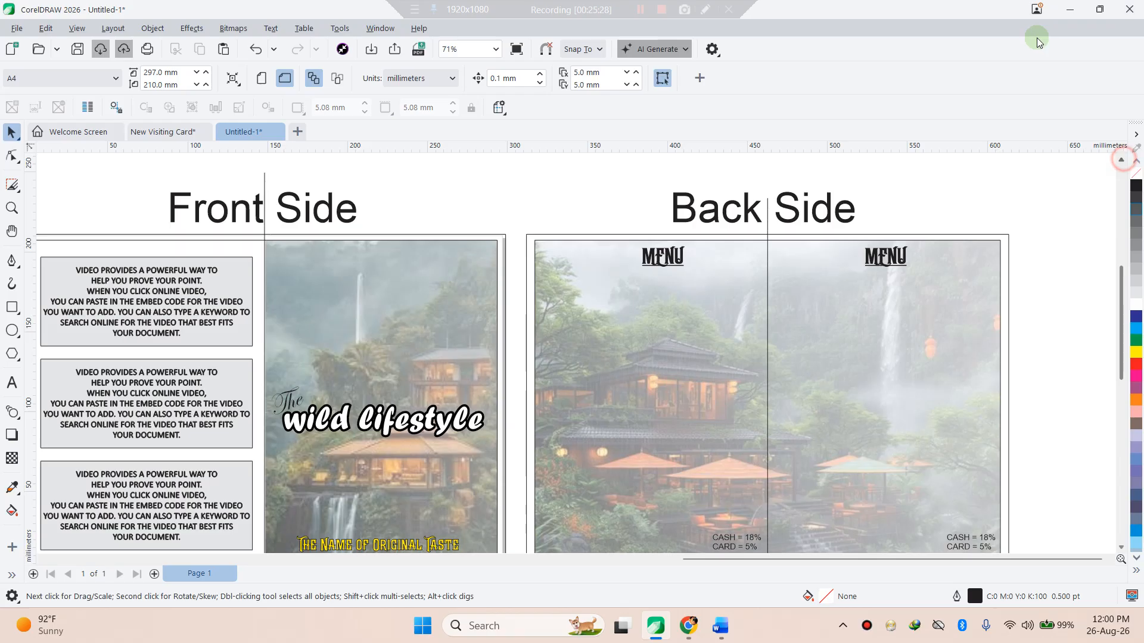
pyautogui.scroll(-1, 781, 440)
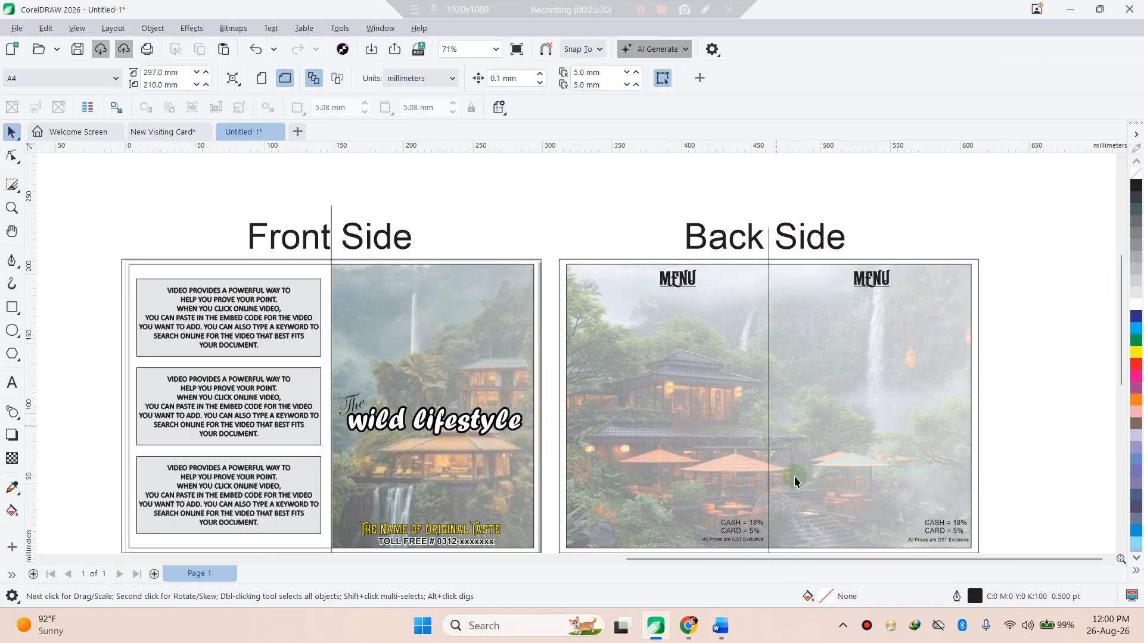
pyautogui.scroll(1, 823, 517)
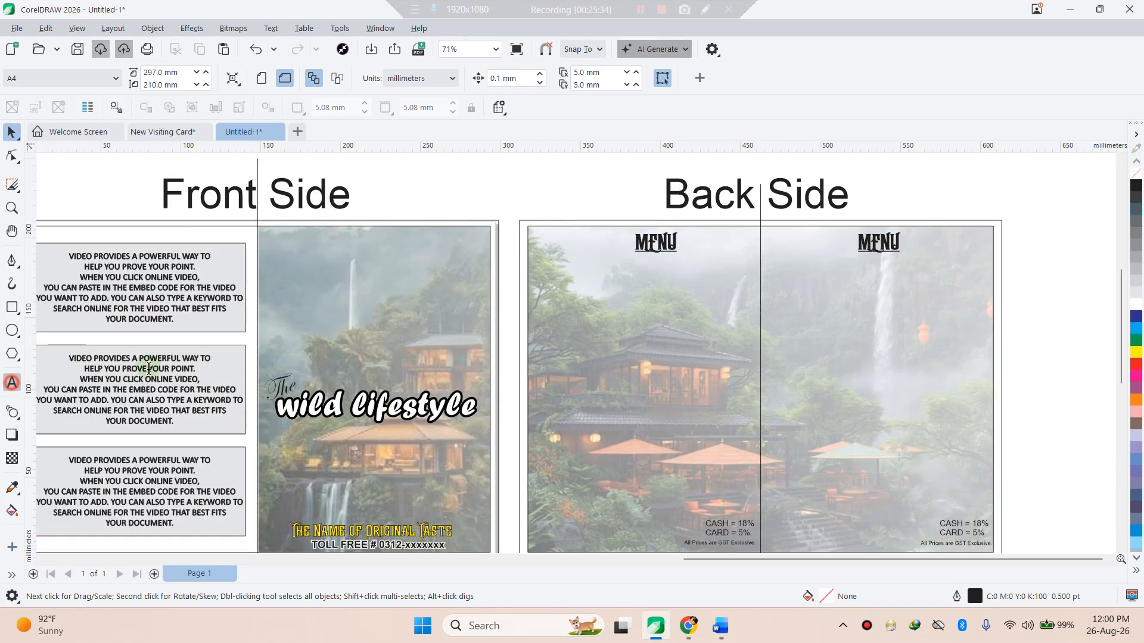
pyautogui.click(12, 382)
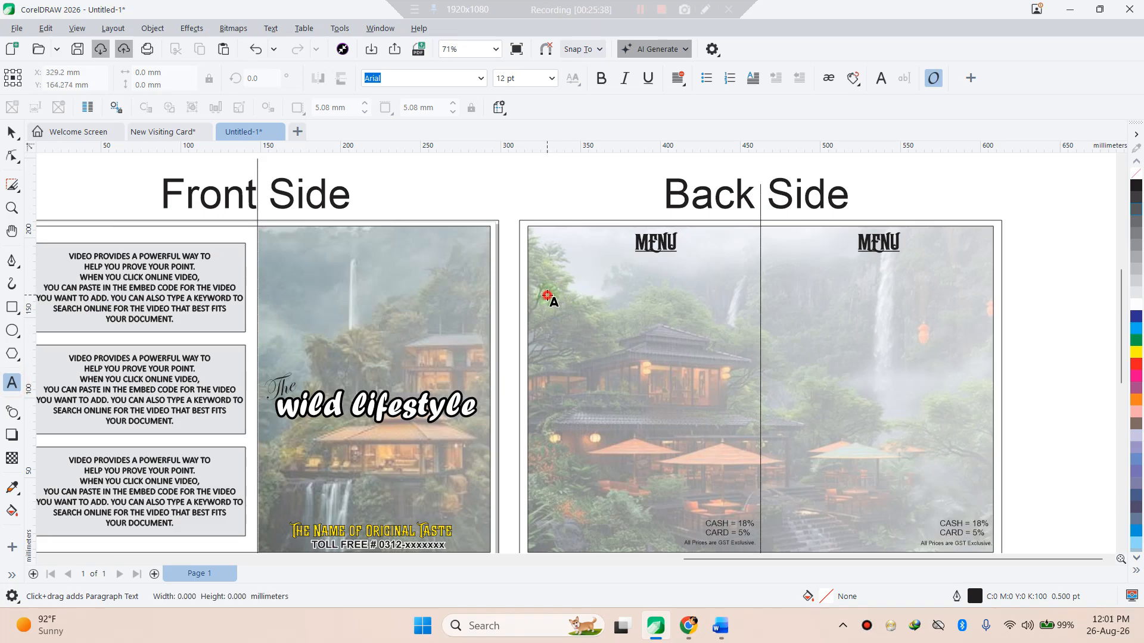
pyautogui.click(546, 296)
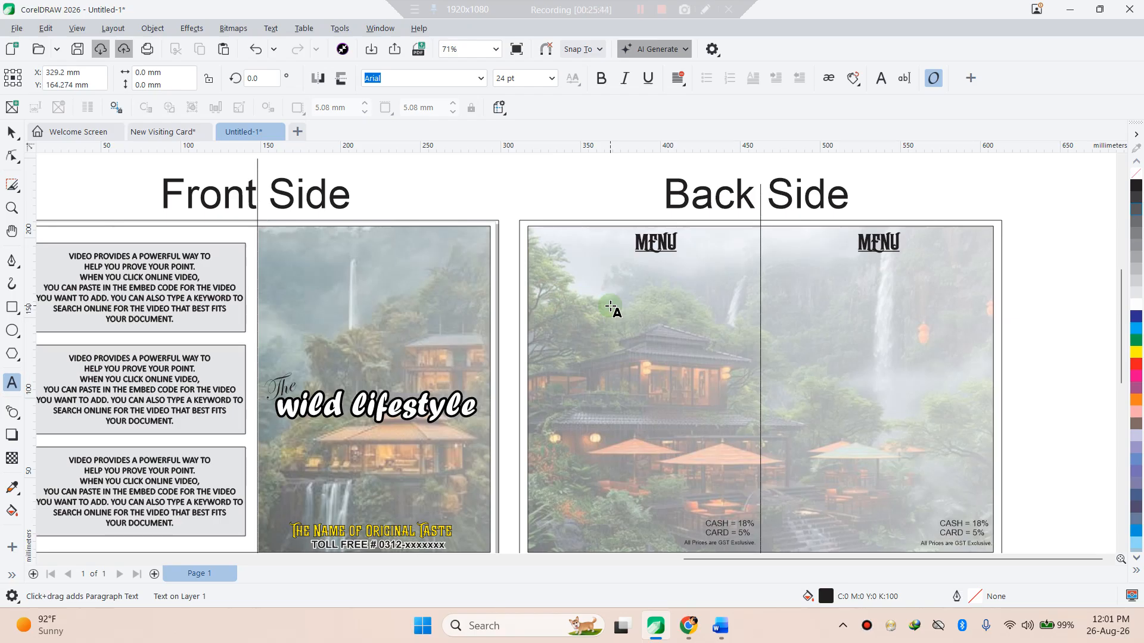
# - Switch to Chrome and search Google Images for "fOREST rESTUREnt menu"
pyautogui.click(689, 625)
pyautogui.click(65, 15)
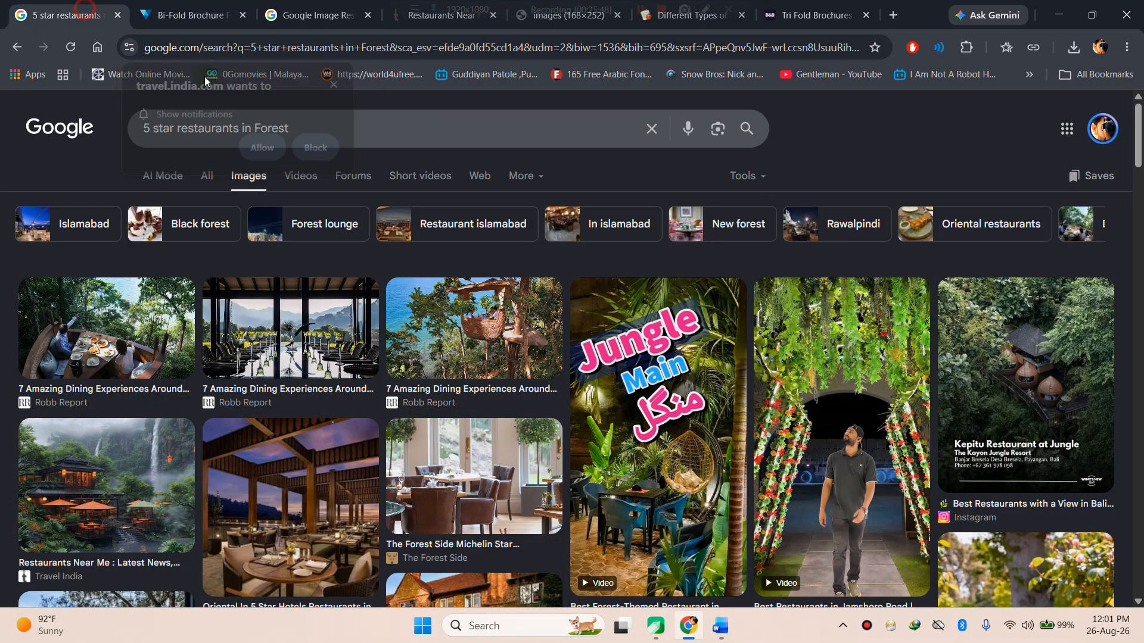
pyautogui.moveTo(310, 129); pyautogui.dragTo(133, 132)
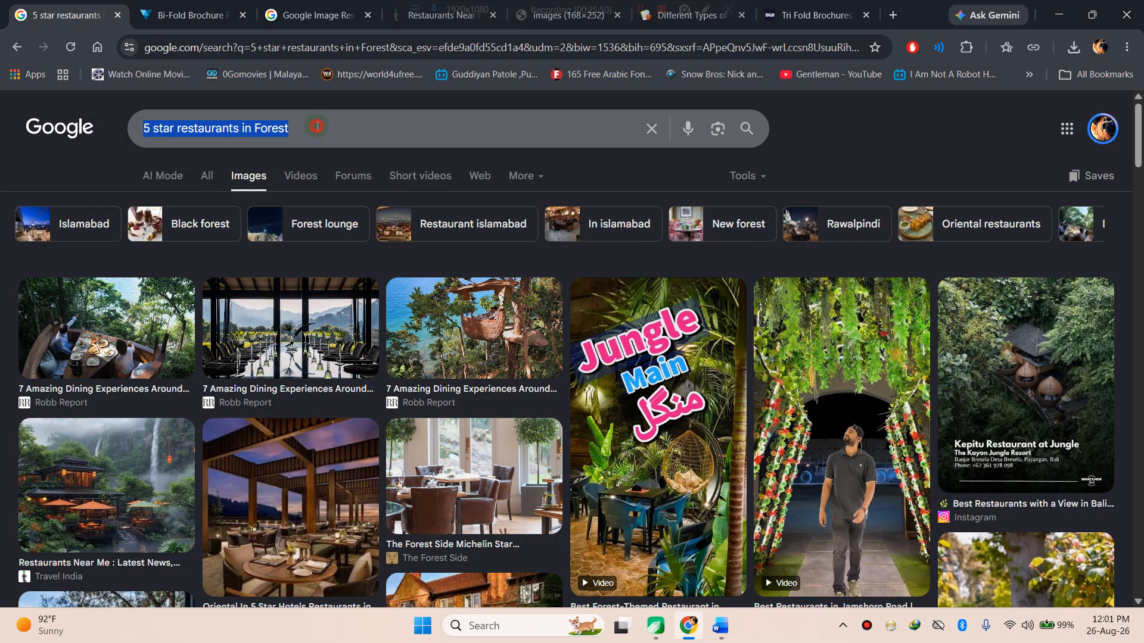
pyautogui.doubleClick(316, 126)
pyautogui.click(300, 128)
pyautogui.moveTo(307, 129); pyautogui.dragTo(9, 112)
pyautogui.write('f')
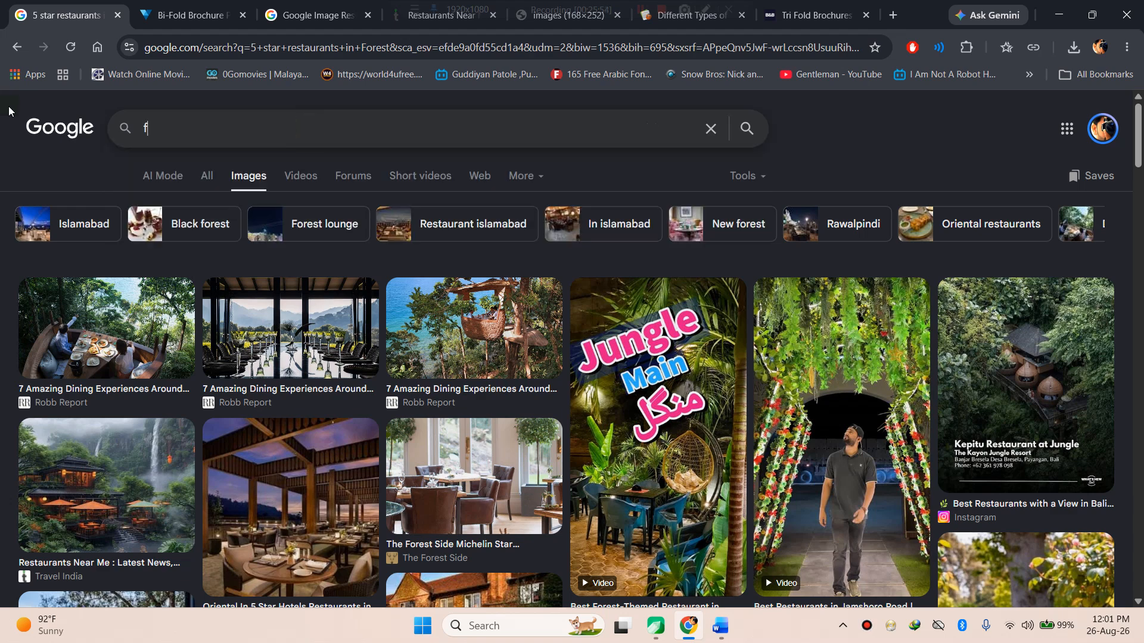
pyautogui.write('OREST')
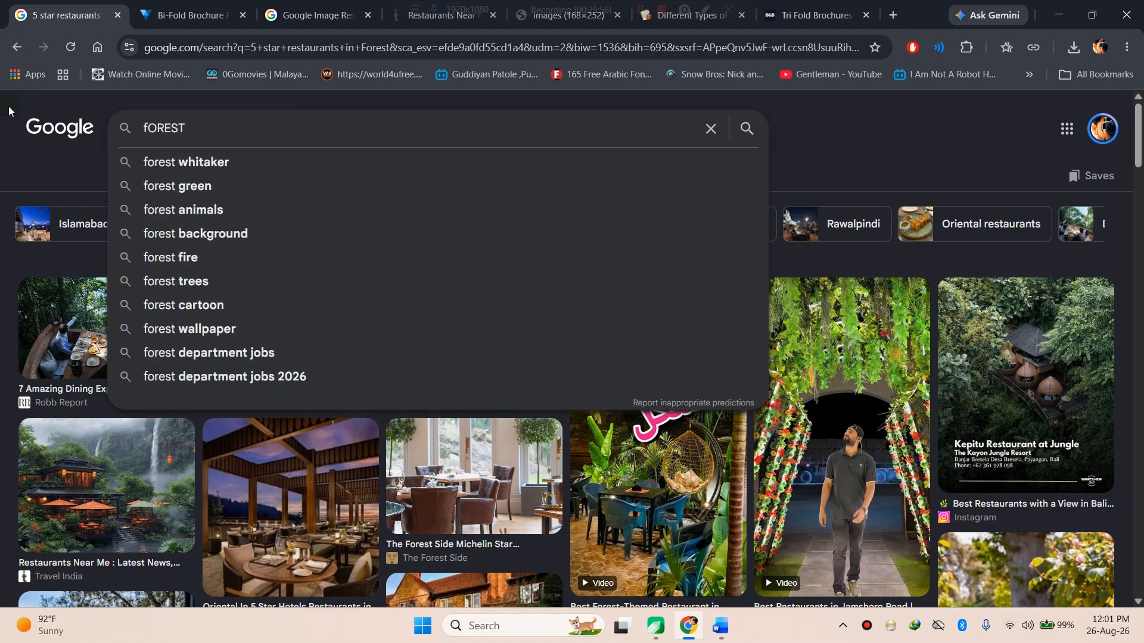
pyautogui.write(' rESTUREN')
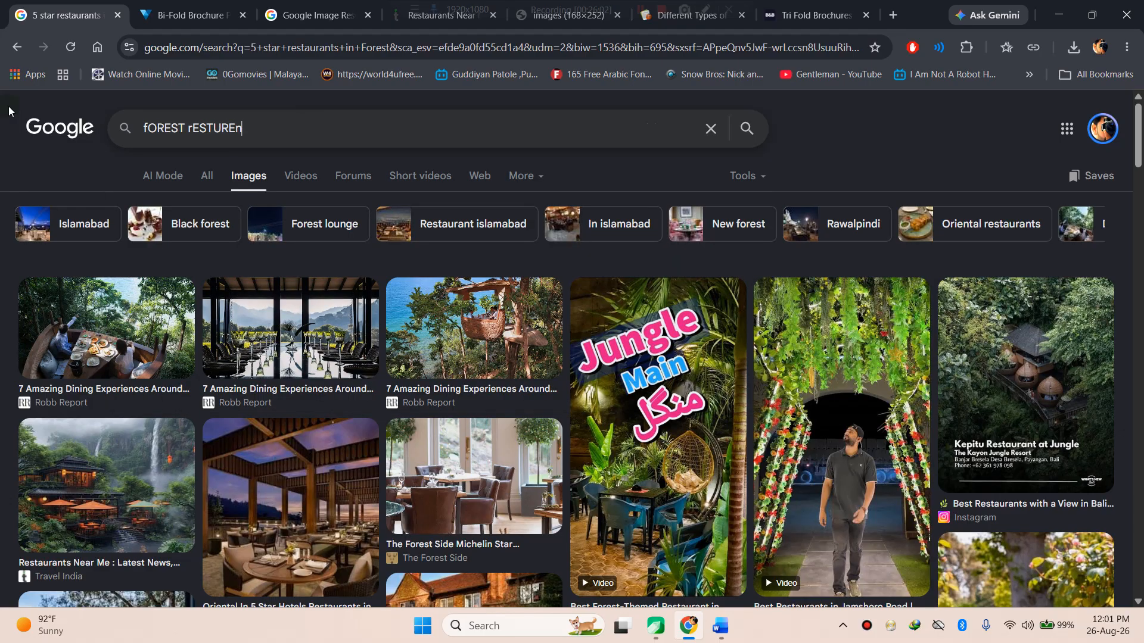
pyautogui.press('Return')
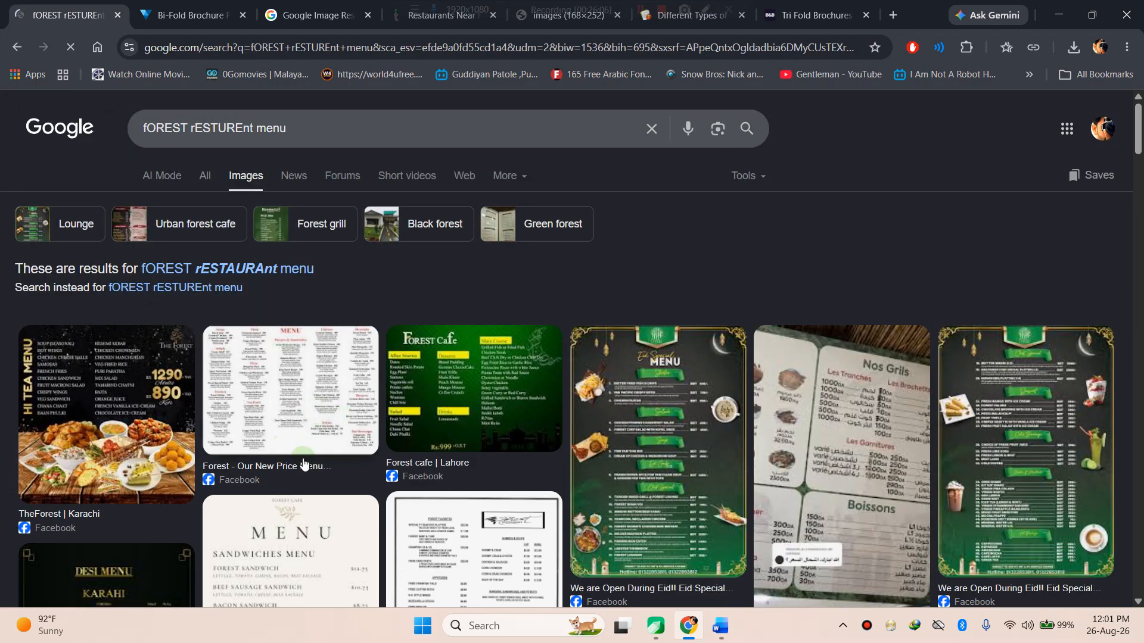
# - Preview the FOREST CAFE menu with sandwiches and croffles from the image results and copy the image
pyautogui.scroll(-3, 309, 411)
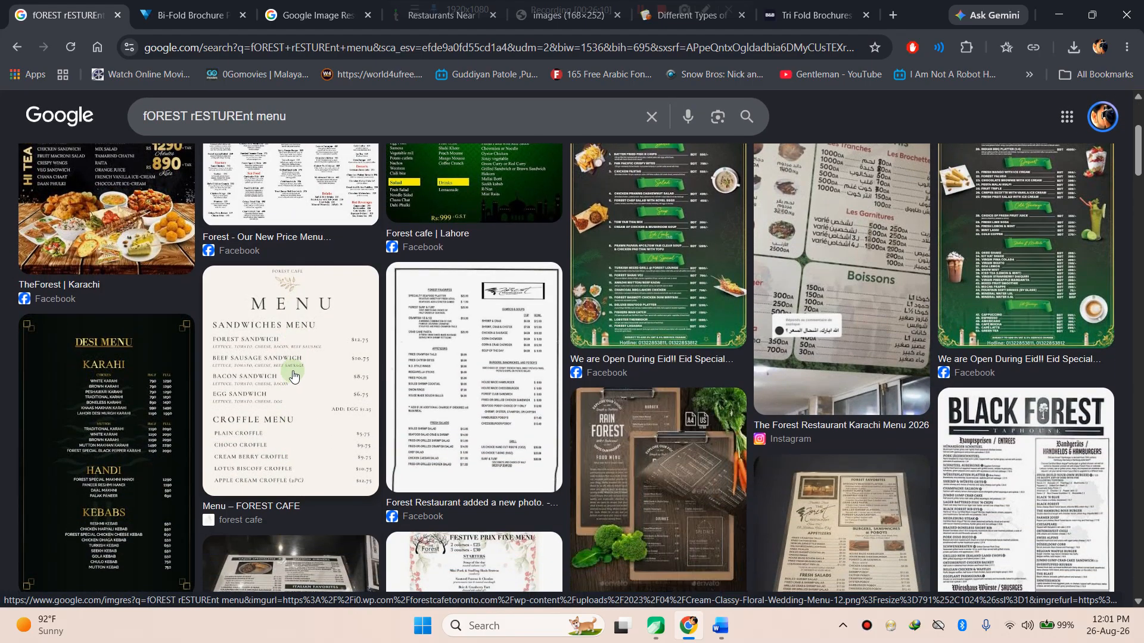
pyautogui.click(292, 374)
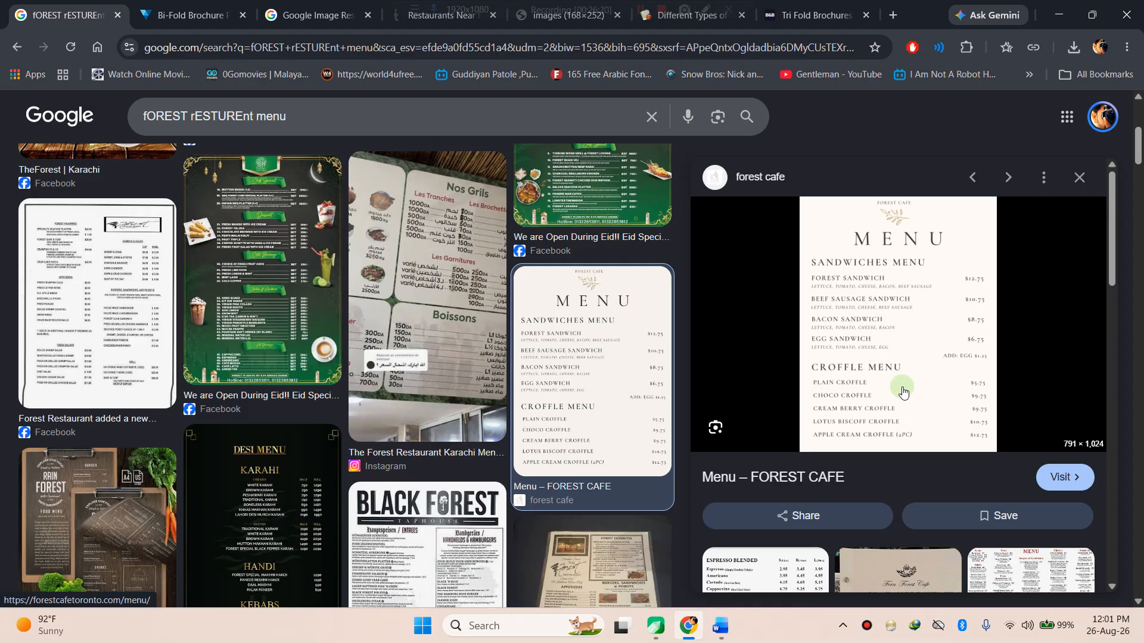
pyautogui.rightClick(898, 304)
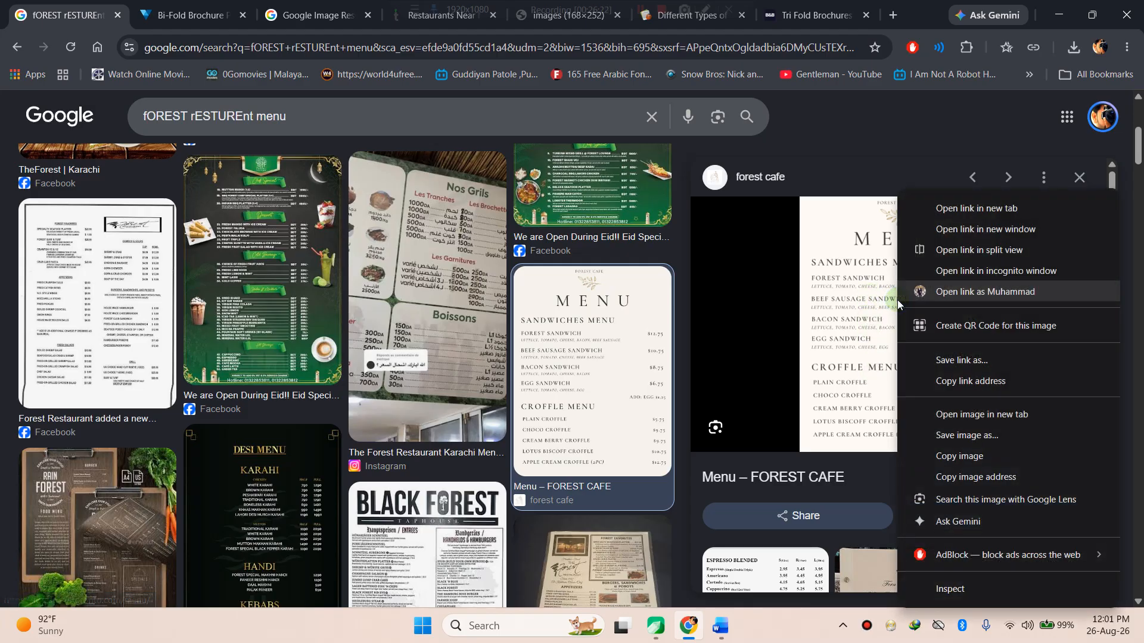
pyautogui.click(941, 456)
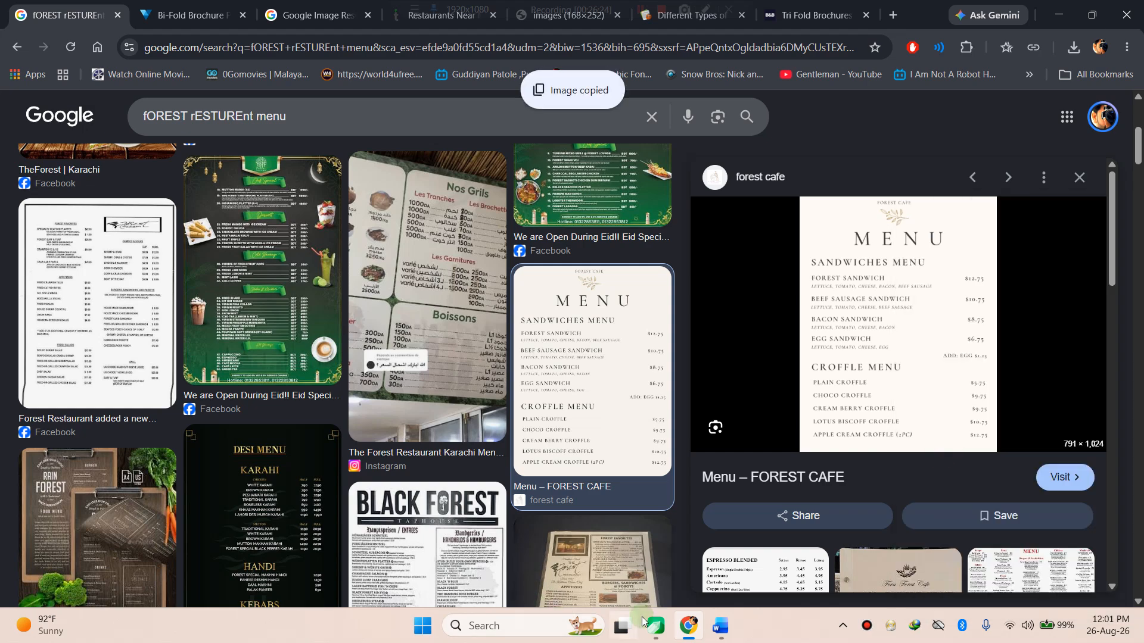
# - Switch to CorelDRAW, paste the menu image at about 91 mm wide and place it beside the right edge of the back side
pyautogui.moveTo(655, 625)
pyautogui.click(691, 581)
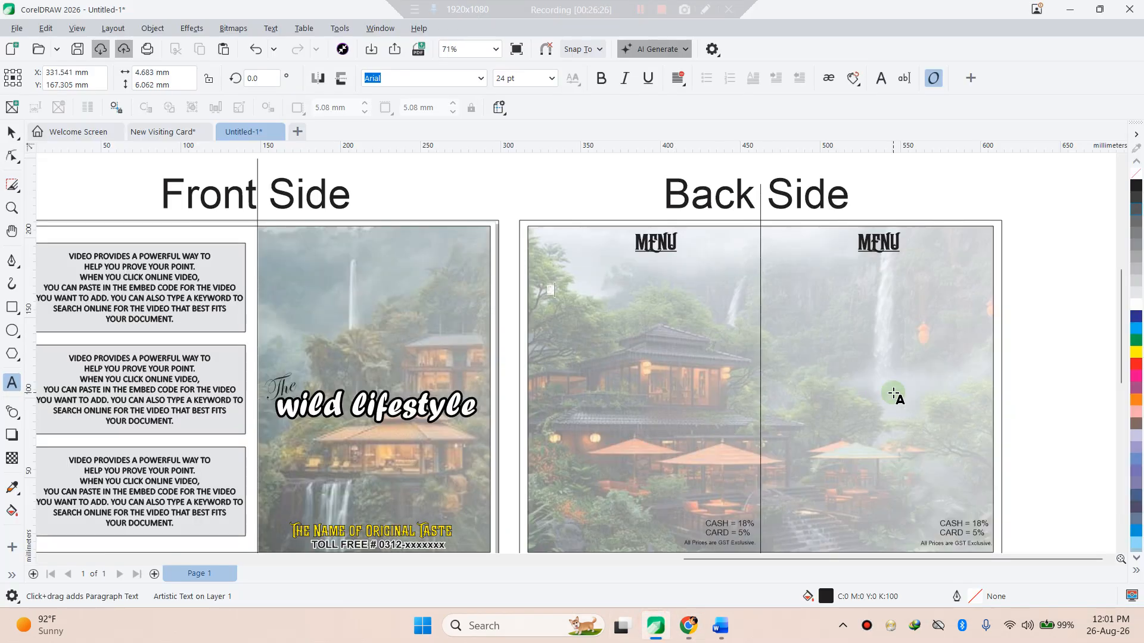
pyautogui.hotkey('ctrl', 'v')
pyautogui.moveTo(562, 304); pyautogui.dragTo(692, 474)
pyautogui.click(622, 377)
pyautogui.click(12, 132)
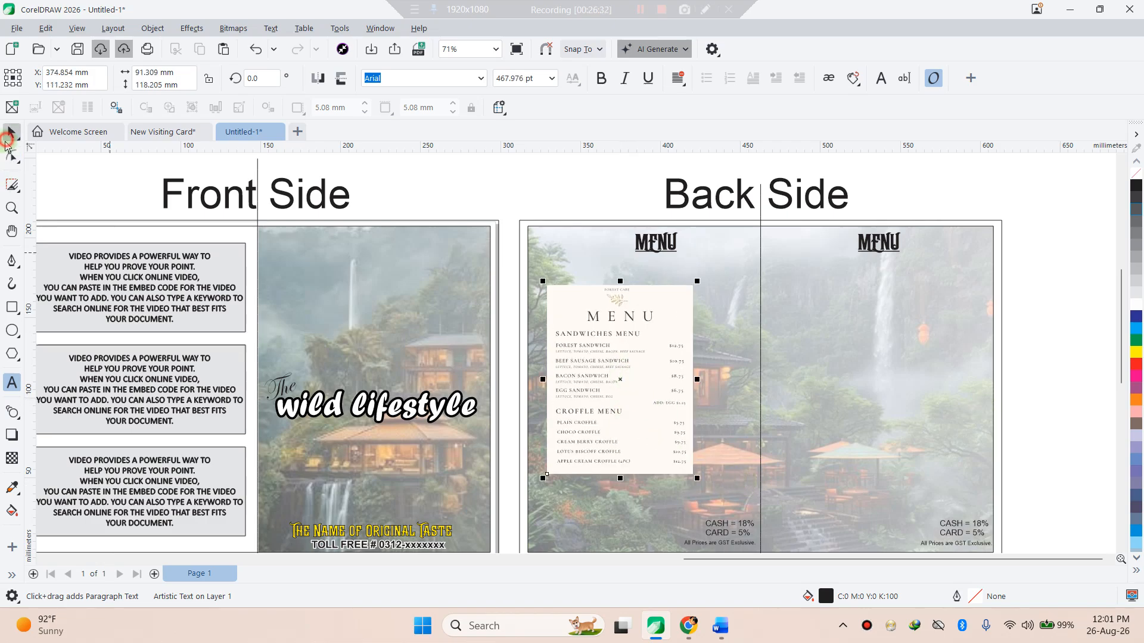
pyautogui.click(623, 382)
pyautogui.moveTo(706, 378); pyautogui.dragTo(1040, 355)
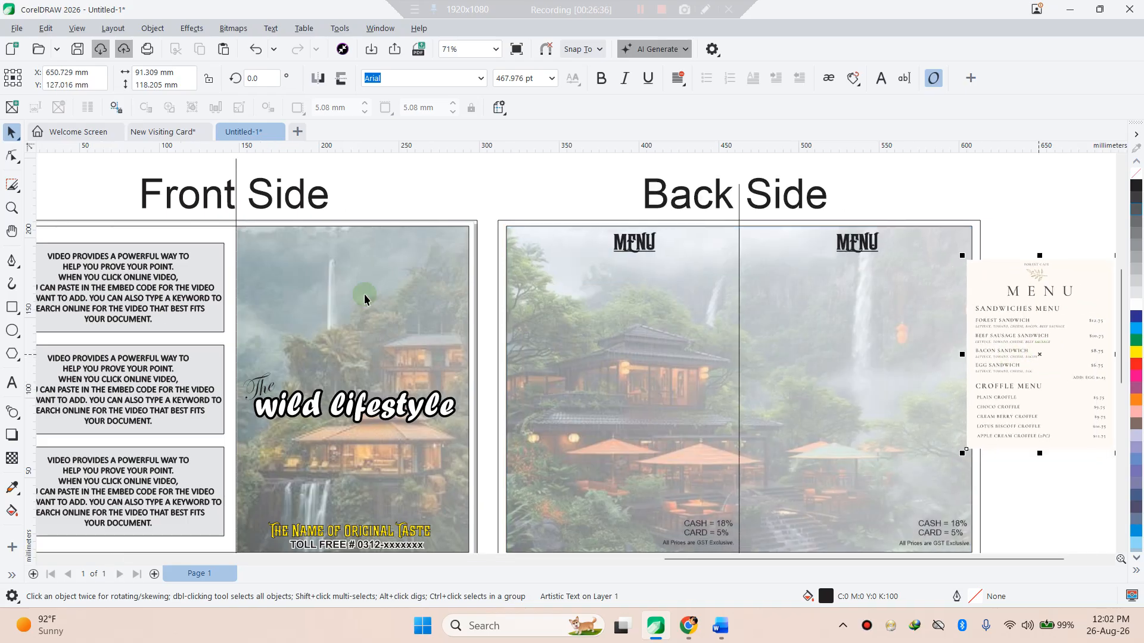
# - Add the text line "Forest Sandwitch:" below the MENU title on the back side's first panel
pyautogui.click(11, 383)
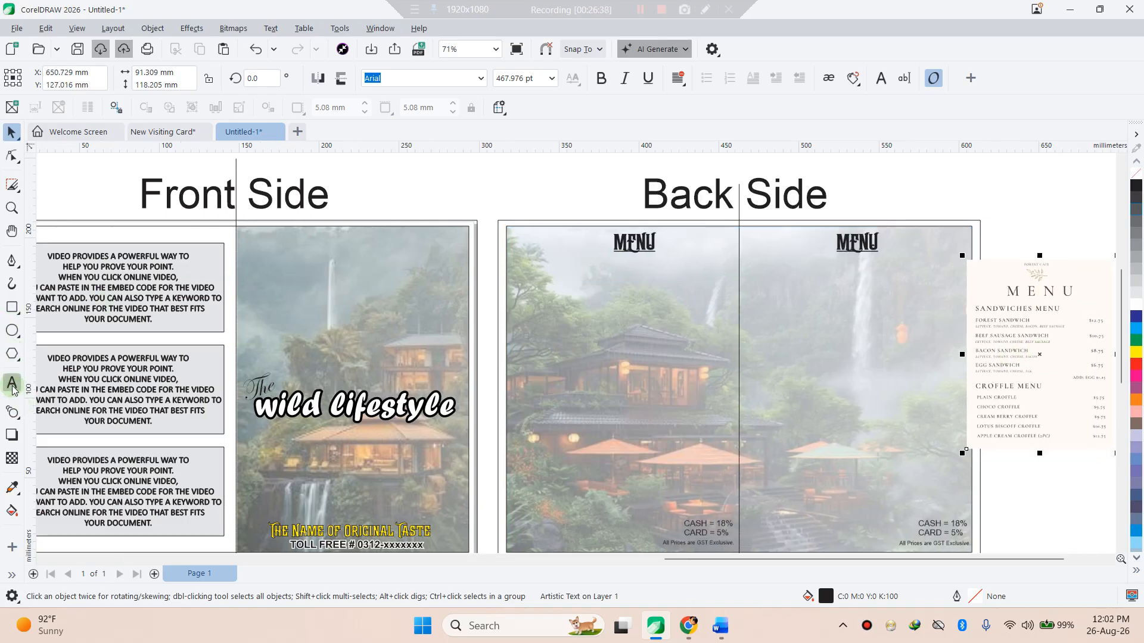
pyautogui.click(531, 285)
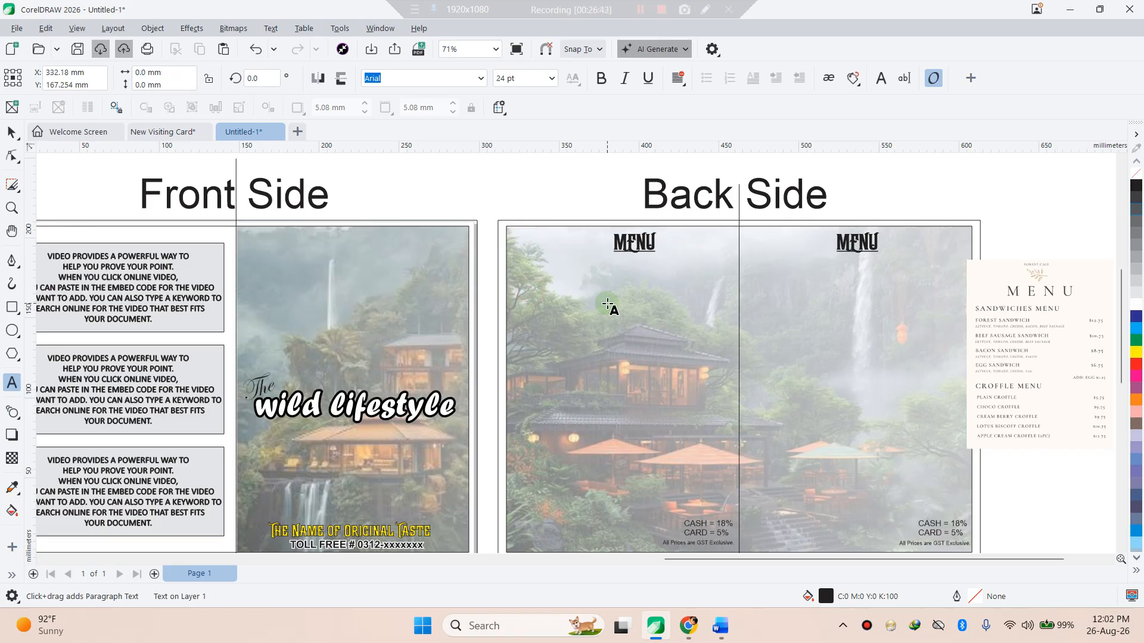
pyautogui.write('Forest Sandwi')
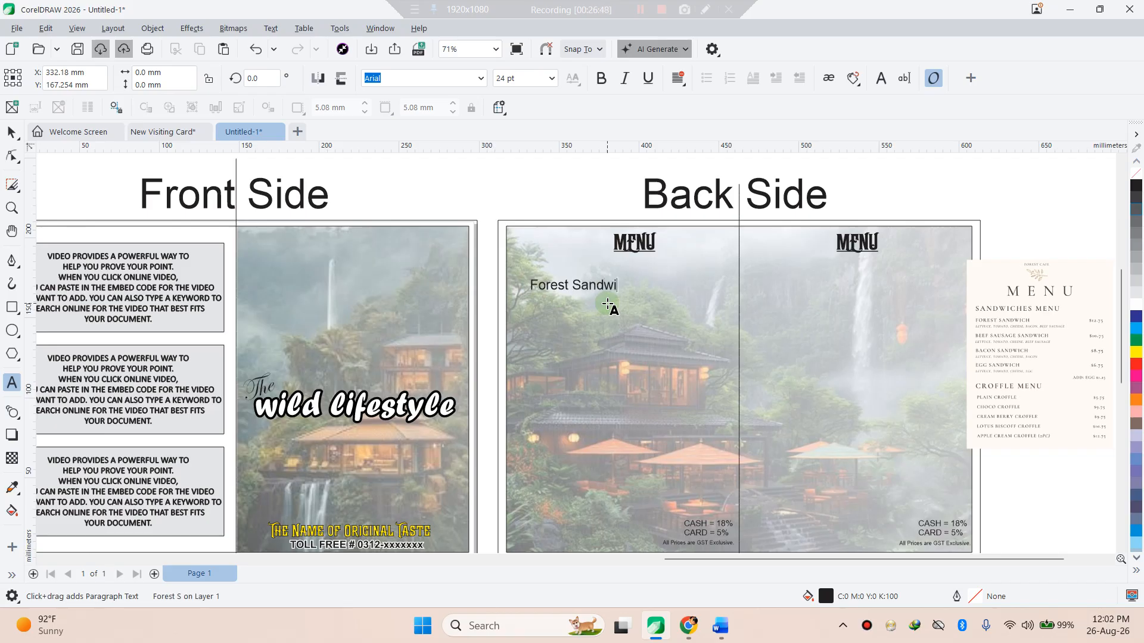
pyautogui.write('tch')
pyautogui.press('BackSpace')
pyautogui.write(':')
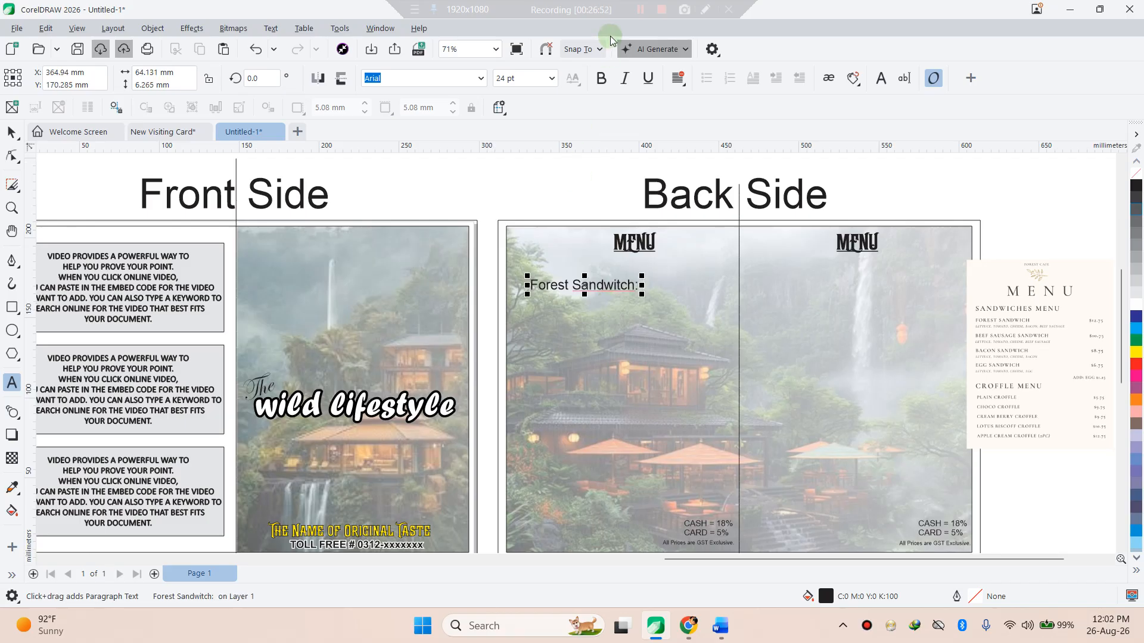
# - Paste the full sandwiches and croffle menu text to the right of the menu image and delete the "Forest Sandwitch:" line
pyautogui.hotkey('ctrl', 'v')
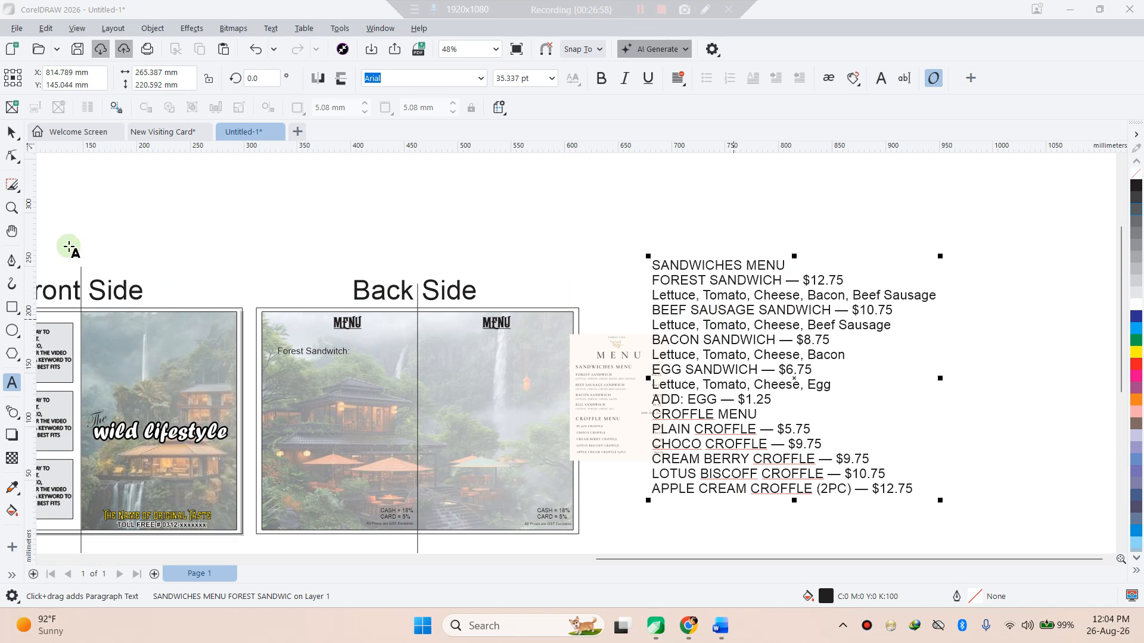
pyautogui.click(11, 131)
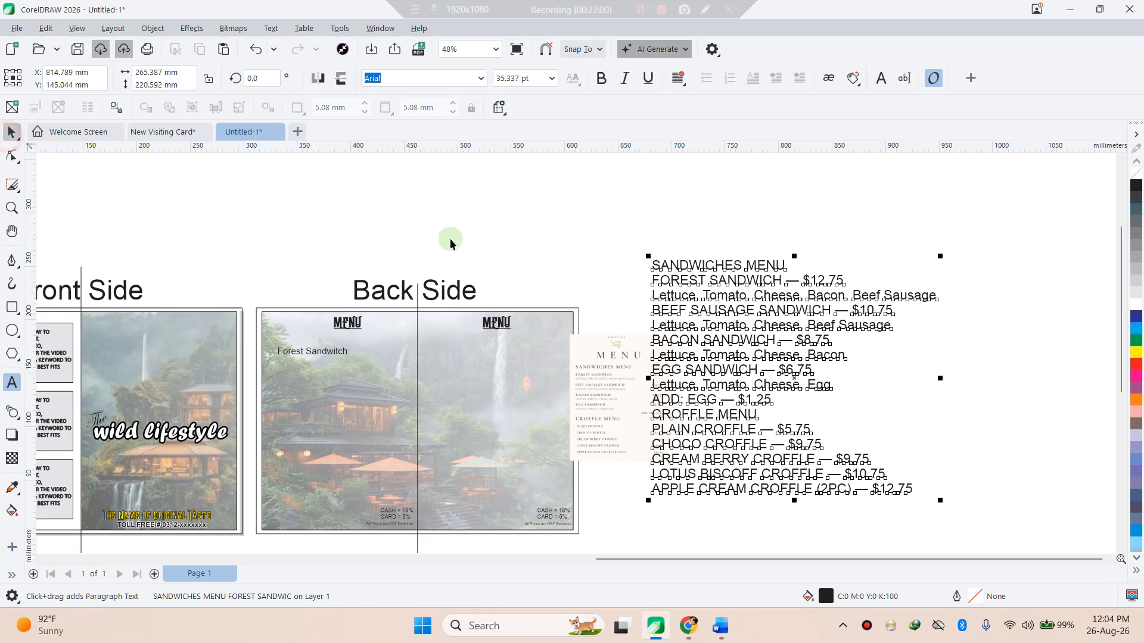
pyautogui.moveTo(739, 308); pyautogui.dragTo(790, 310)
pyautogui.click(316, 353)
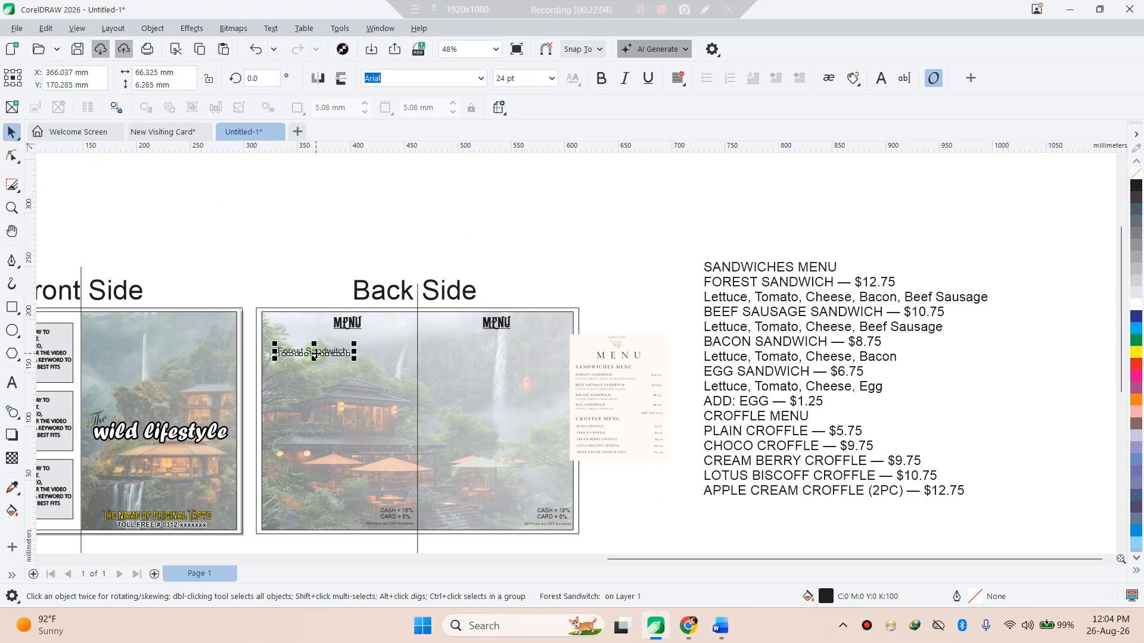
pyautogui.click(596, 313)
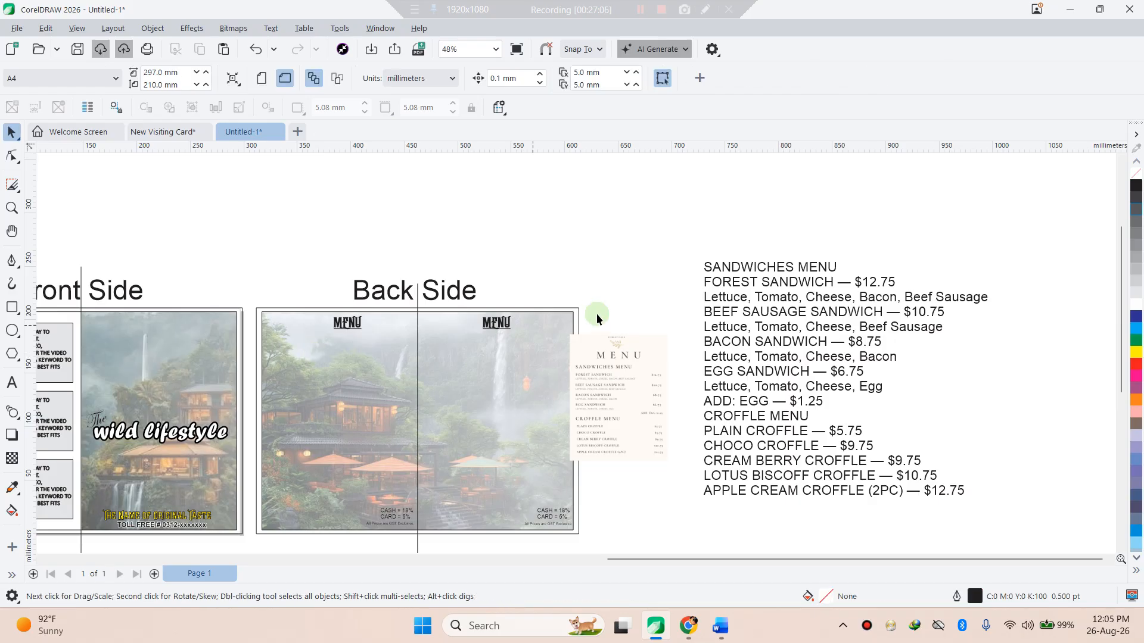
pyautogui.click(807, 279)
pyautogui.moveTo(804, 268); pyautogui.dragTo(844, 240)
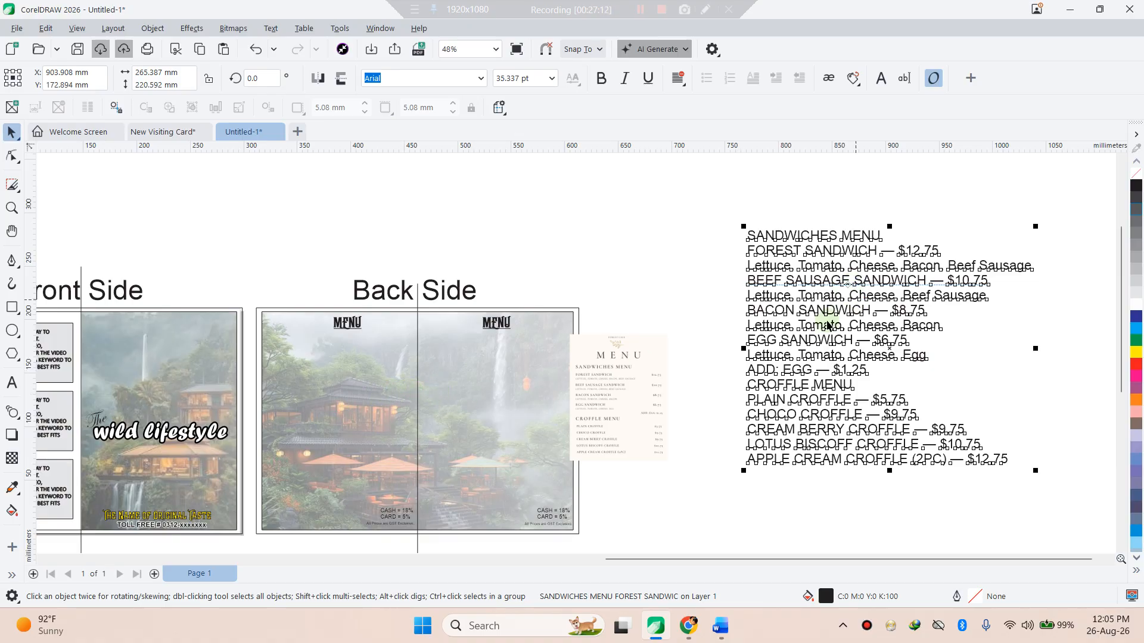
# - Insert two blank lines above CROFFLE MENU, break the text block into separate lines, and select all the sandwich lines
pyautogui.doubleClick(780, 357)
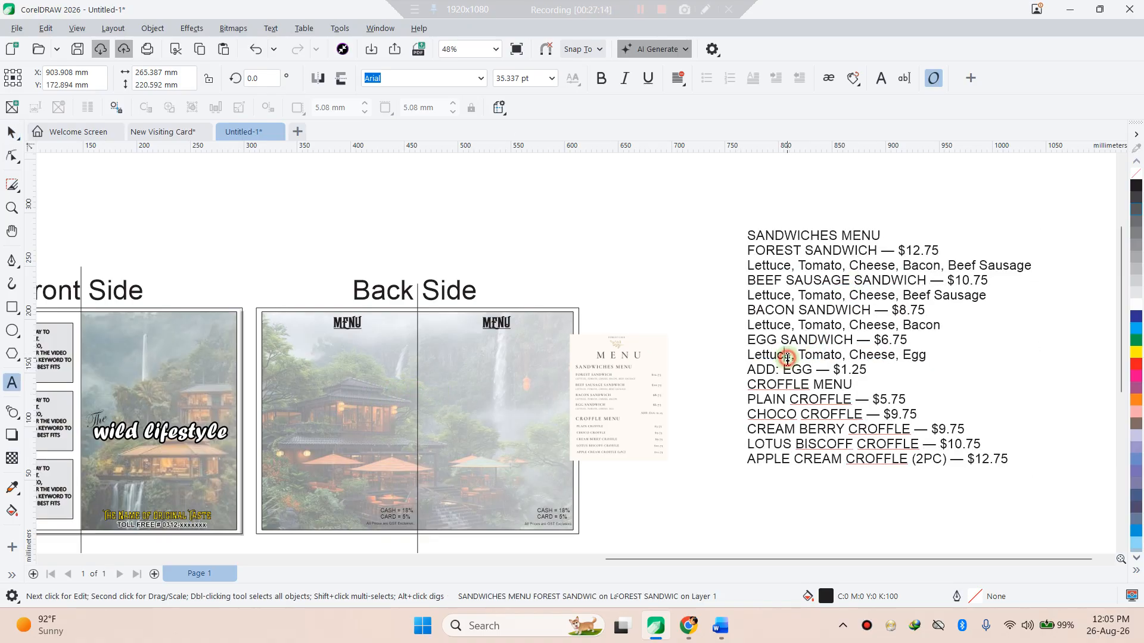
pyautogui.click(747, 390)
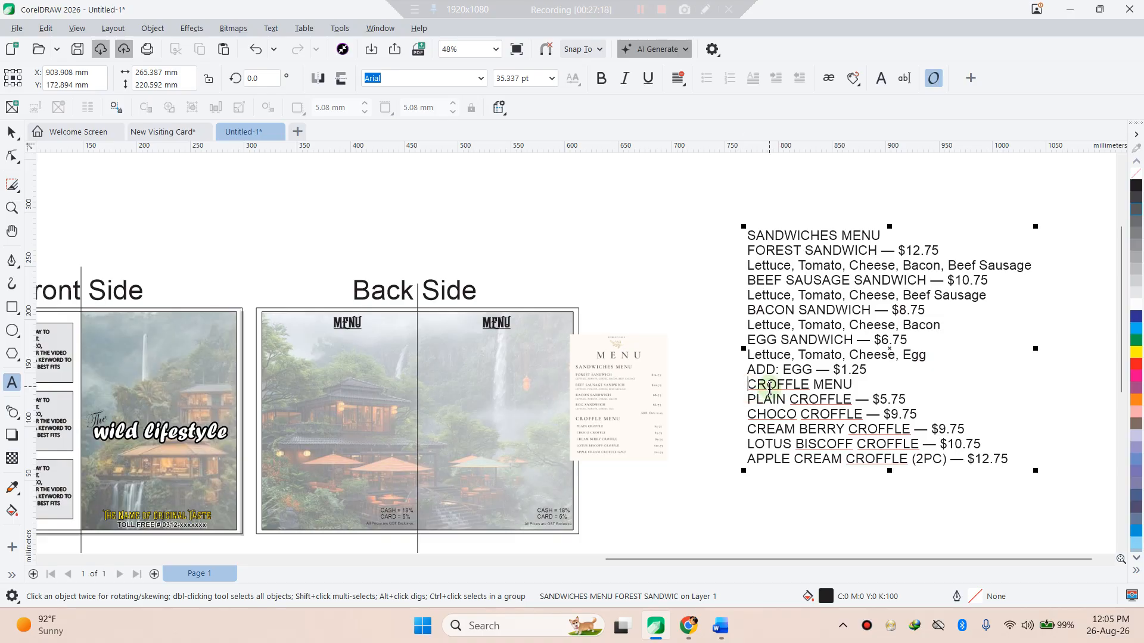
pyautogui.press('Return')
pyautogui.press('Return')
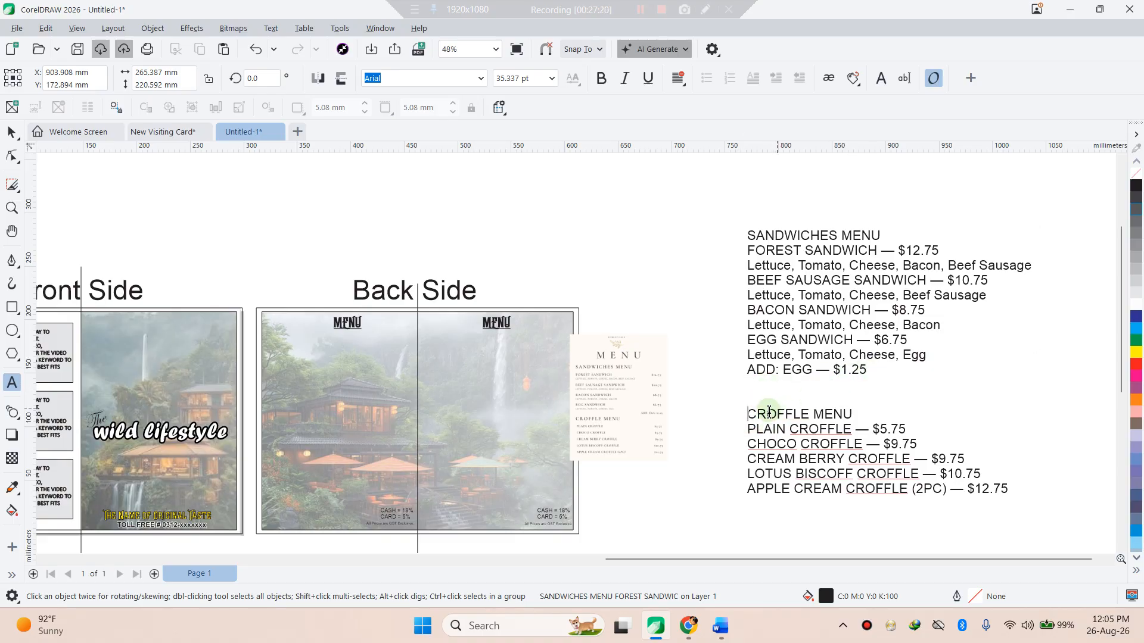
pyautogui.click(12, 132)
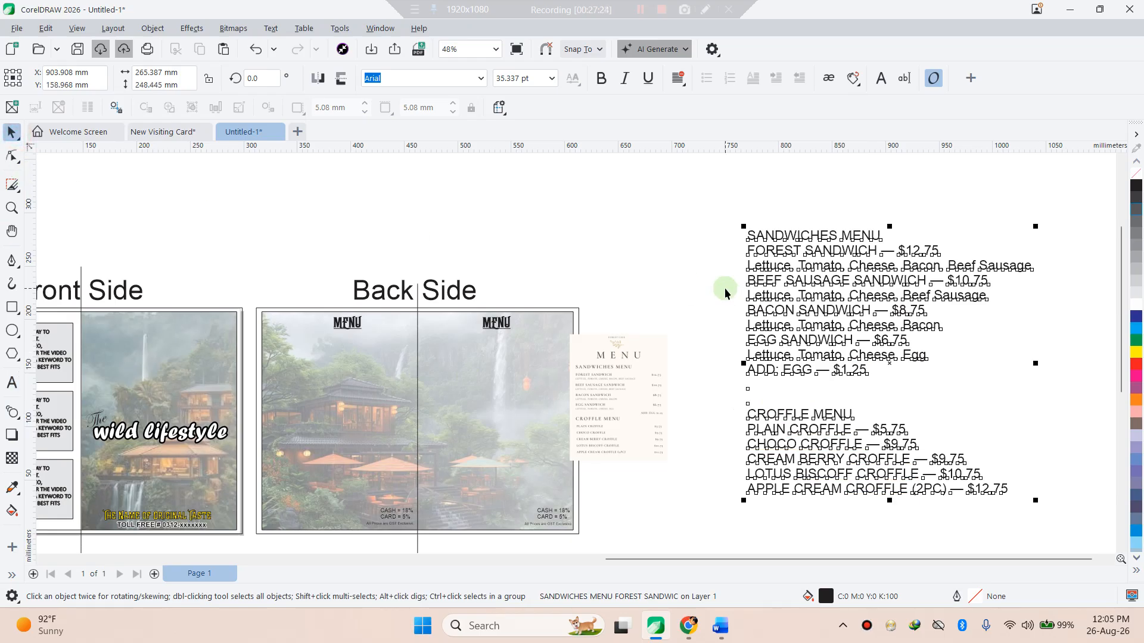
pyautogui.hotkey('ctrl', 'k')
pyautogui.moveTo(727, 200); pyautogui.dragTo(1063, 388)
# - Try combining the sandwich lines into one text and moving it onto the back side, and undo these changes
pyautogui.hotkey('ctrl', 'l')
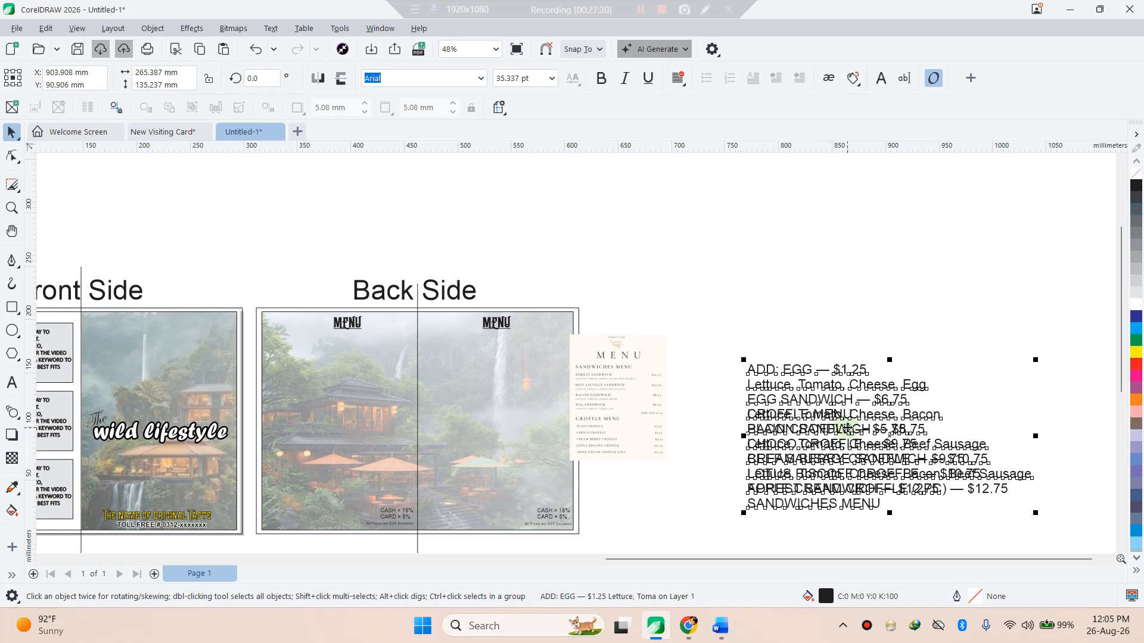
pyautogui.moveTo(847, 428); pyautogui.dragTo(808, 270)
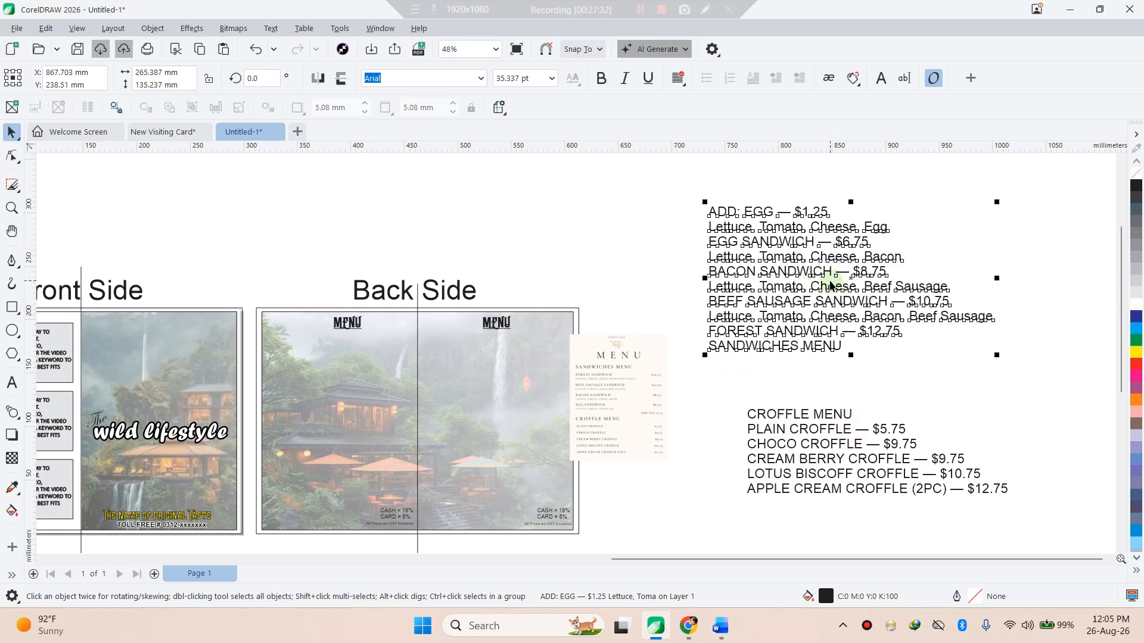
pyautogui.moveTo(462, 371); pyautogui.dragTo(388, 405)
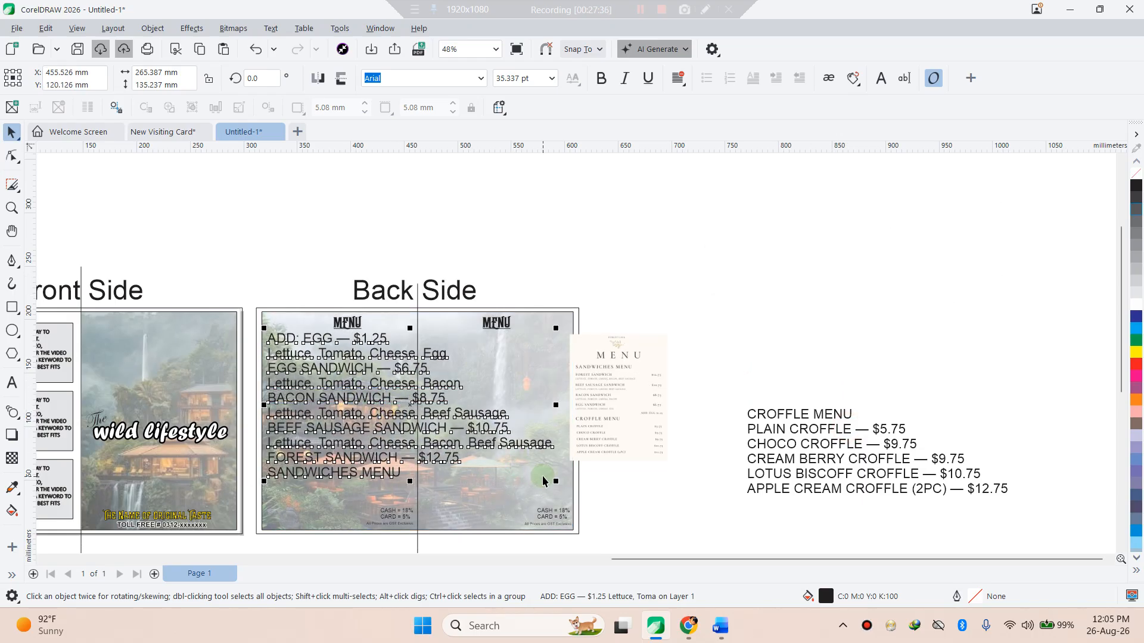
pyautogui.hotkey('ctrl', 'z')
pyautogui.hotkey('ctrl', 'z')
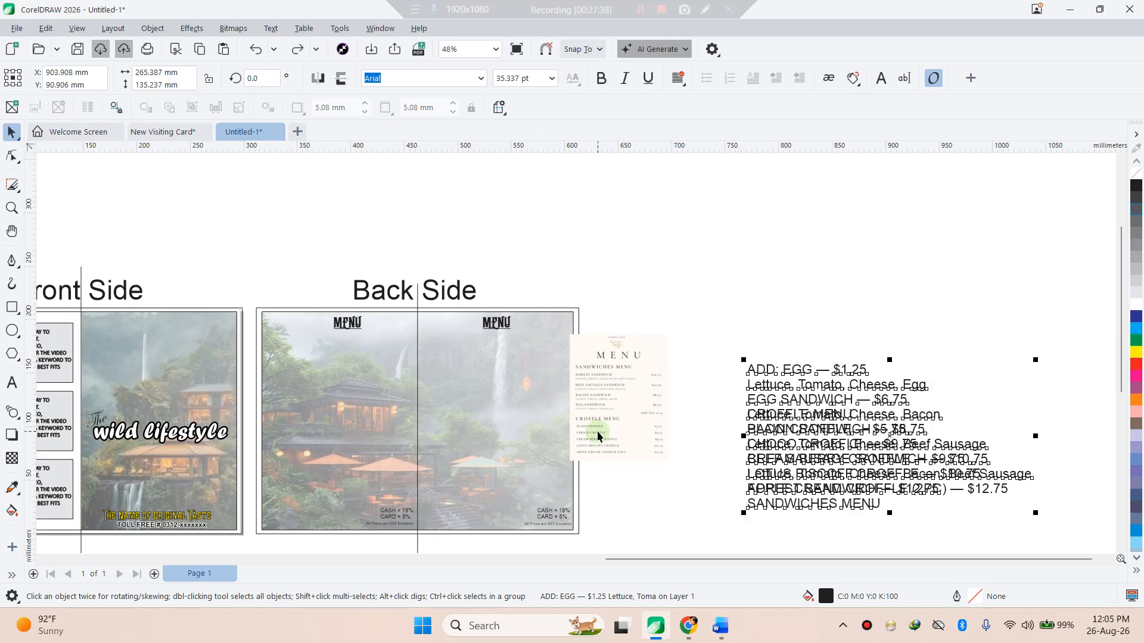
pyautogui.hotkey('ctrl', 'z')
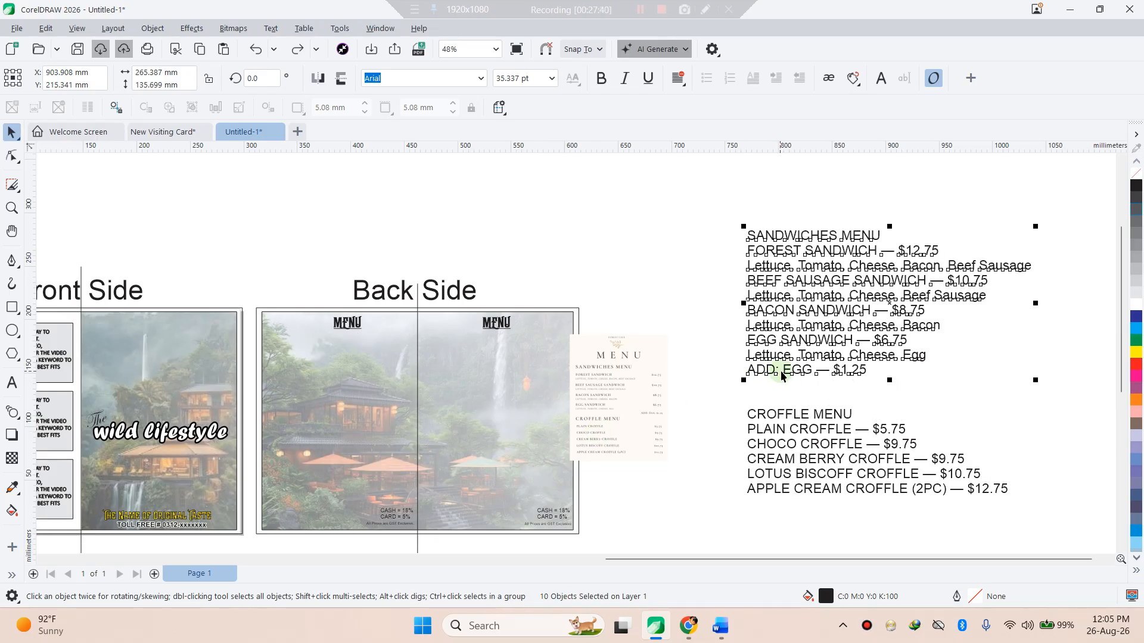
# - Group the sandwich lines, scale the group to about 172 mm wide and place it on the back side's first panel
pyautogui.hotkey('ctrl', 'g')
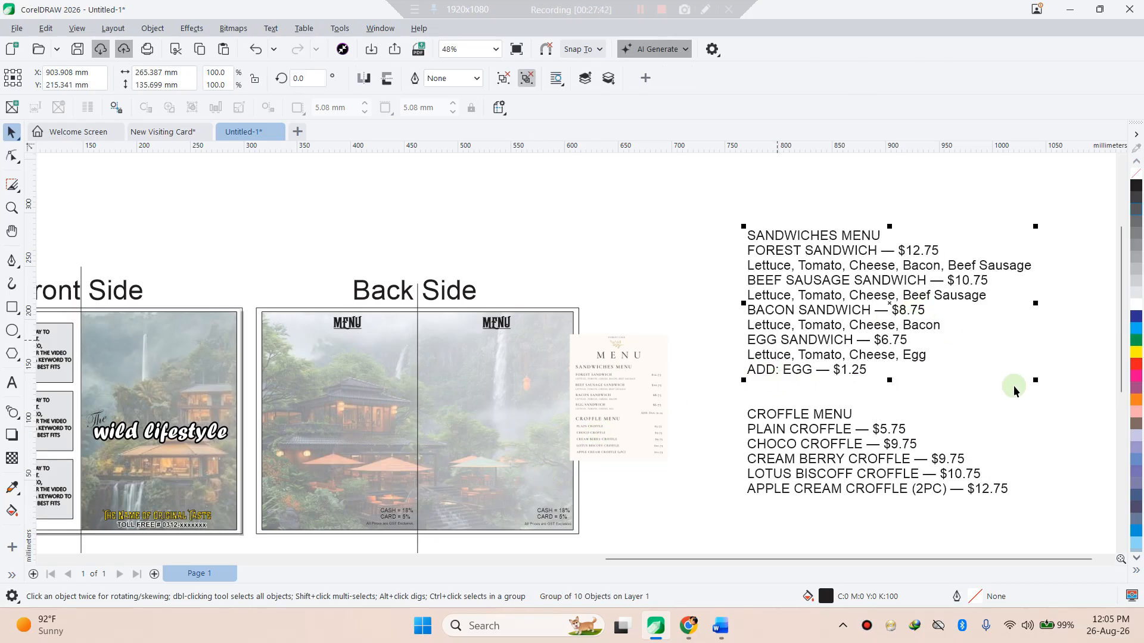
pyautogui.moveTo(1035, 378); pyautogui.dragTo(932, 326)
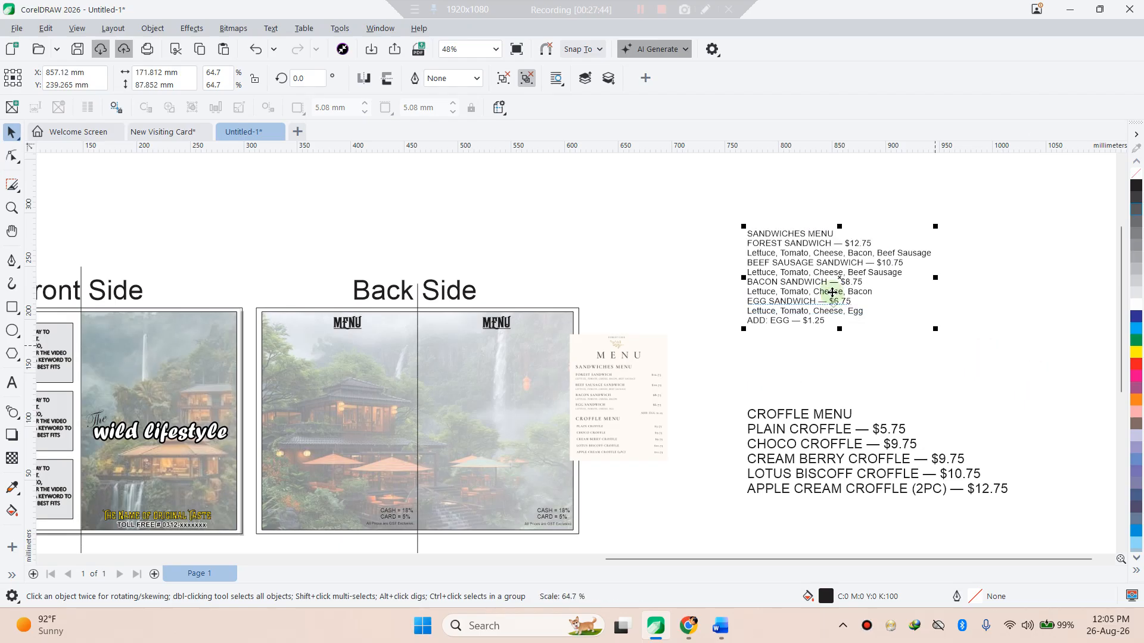
pyautogui.moveTo(819, 272); pyautogui.dragTo(341, 390)
pyautogui.scroll(4, 219, 392)
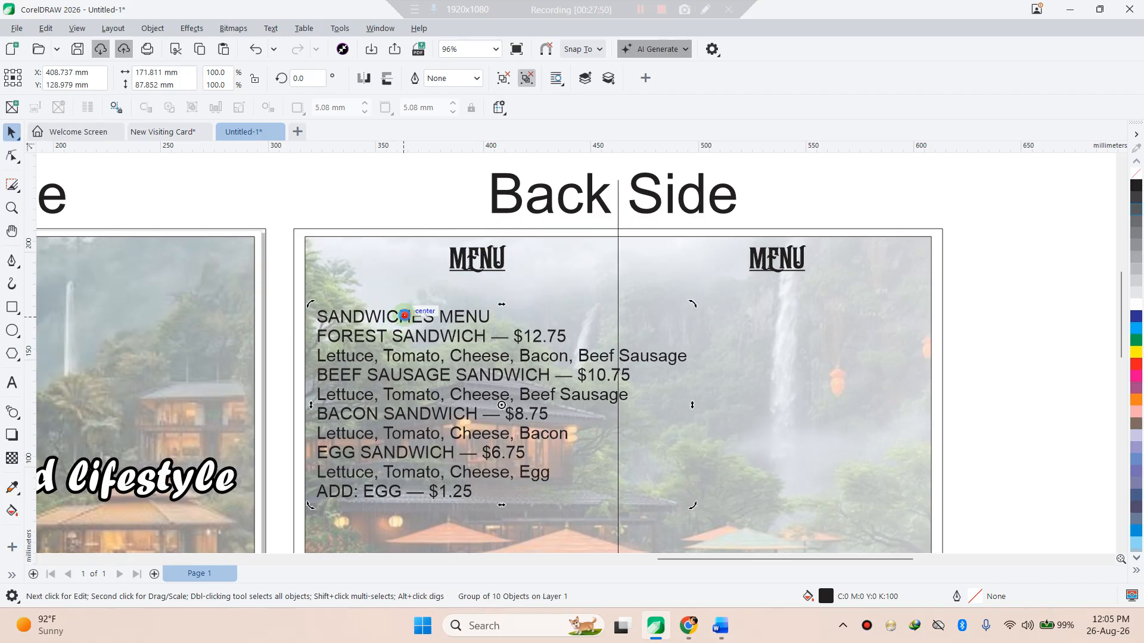
# - Ungroup the sandwich lines and move the SANDWICHES MENU heading up, roughly beneath the first panel's MENU title
pyautogui.doubleClick(405, 324)
pyautogui.hotkey('ctrl', 'z')
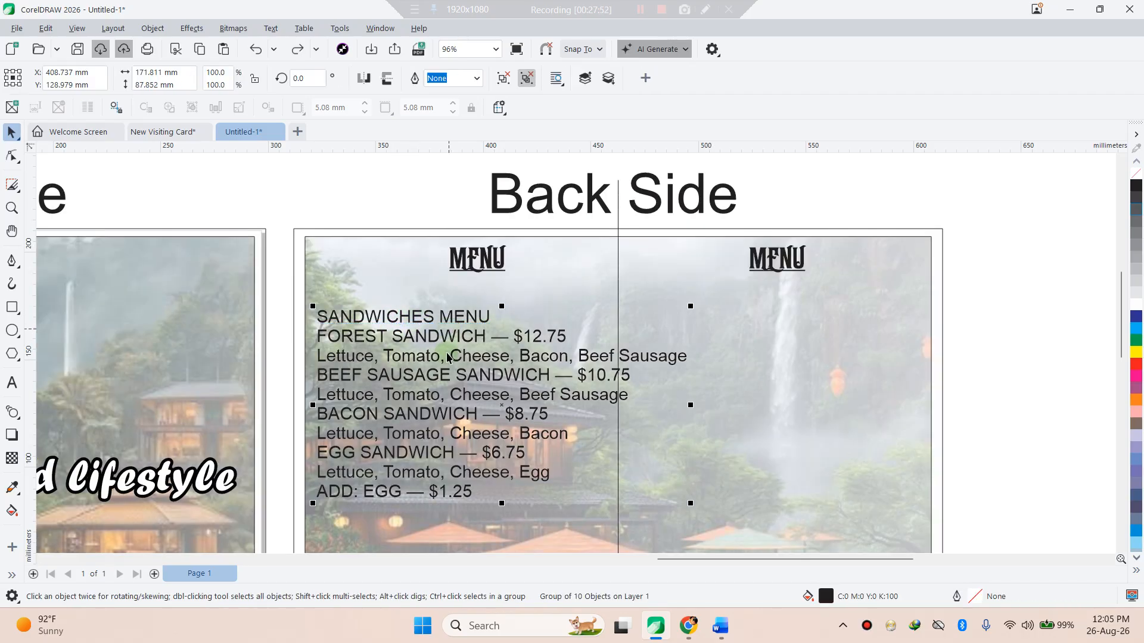
pyautogui.hotkey('ctrl', 'u')
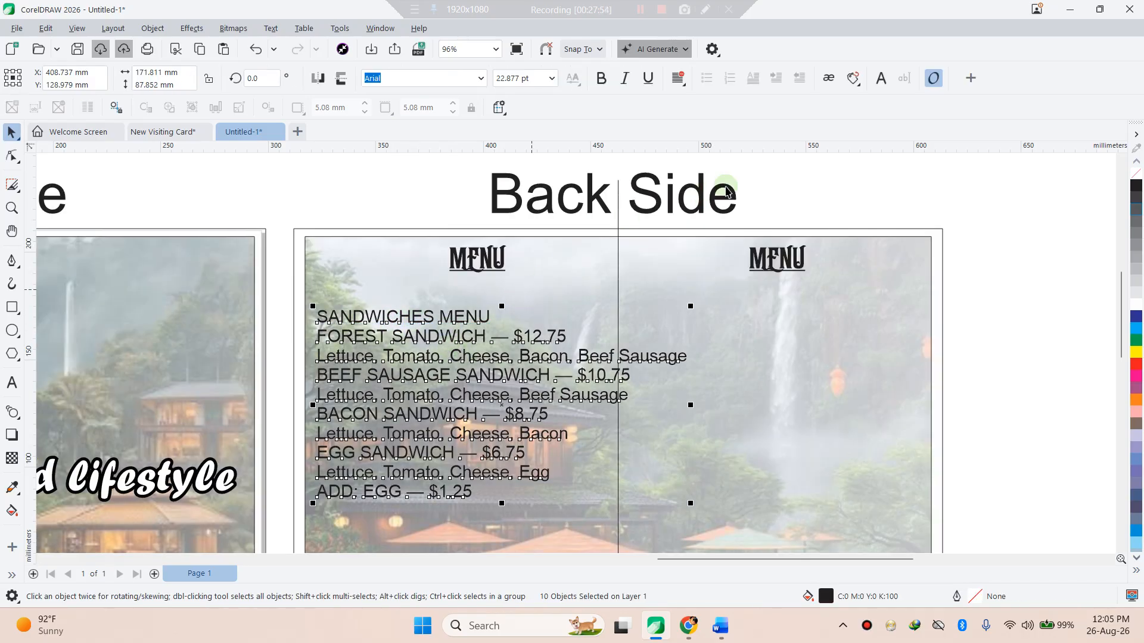
pyautogui.click(853, 182)
pyautogui.moveTo(458, 319); pyautogui.dragTo(525, 308)
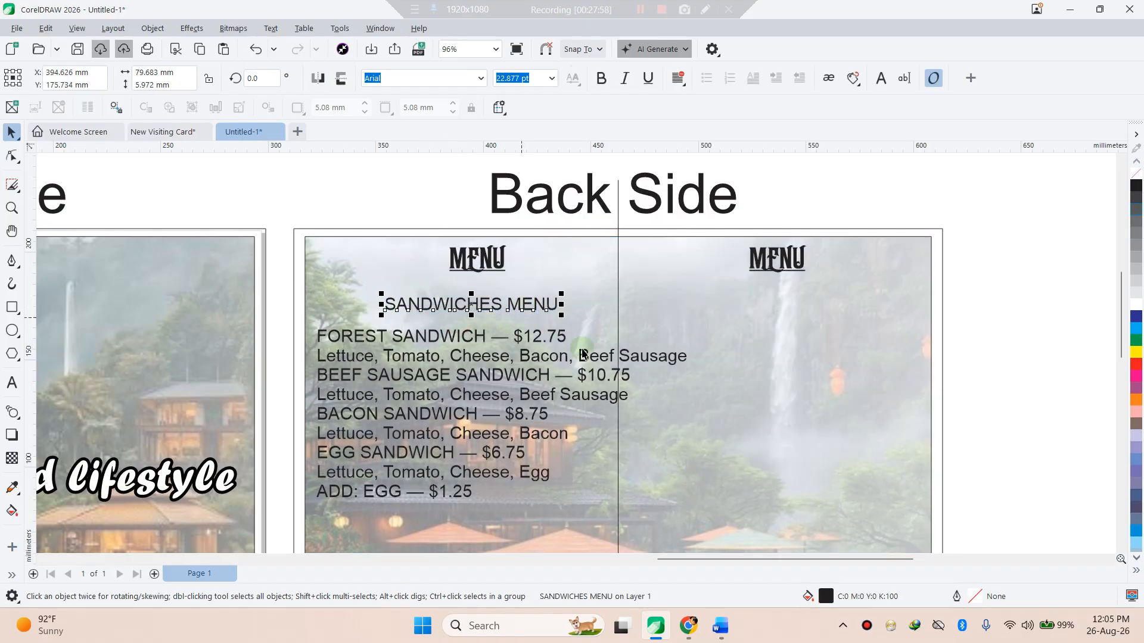
# - Set the SANDWICHES MENU heading in the Firlest font and enlarge it slightly
pyautogui.click(480, 78)
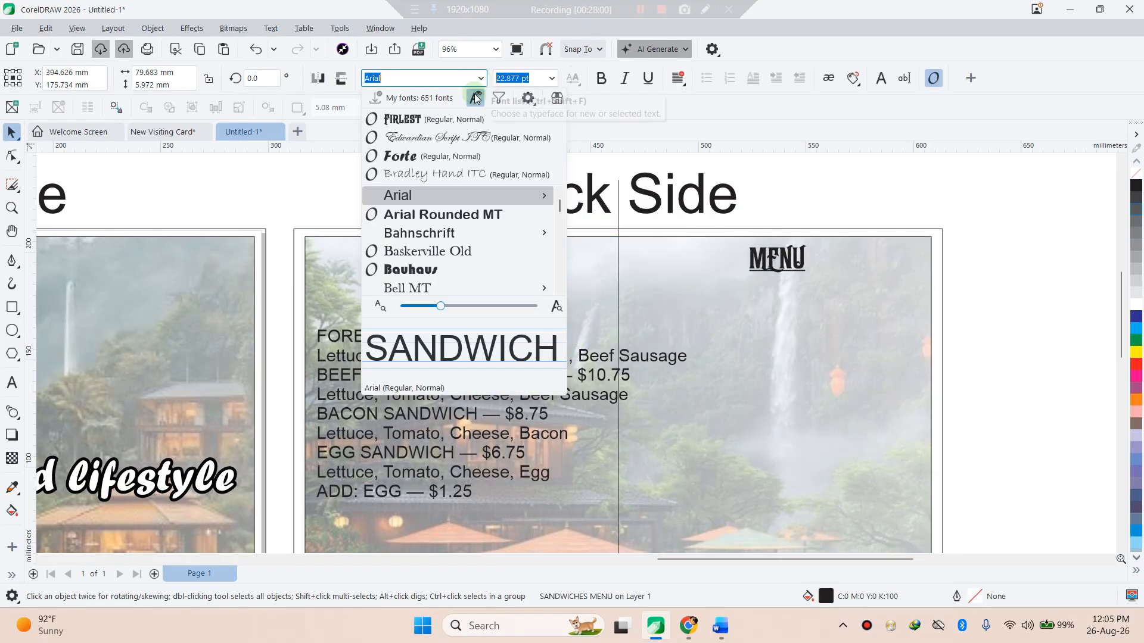
pyautogui.click(467, 113)
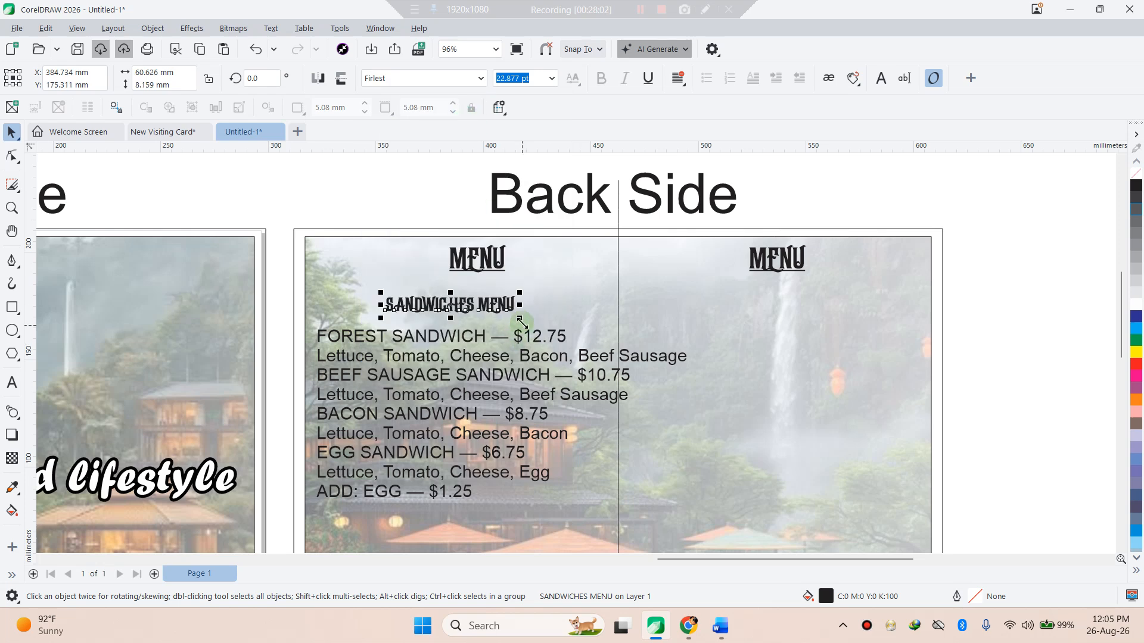
pyautogui.moveTo(519, 320); pyautogui.dragTo(560, 329)
# - Delete the MENU title from the back side's first panel
pyautogui.click(1021, 359)
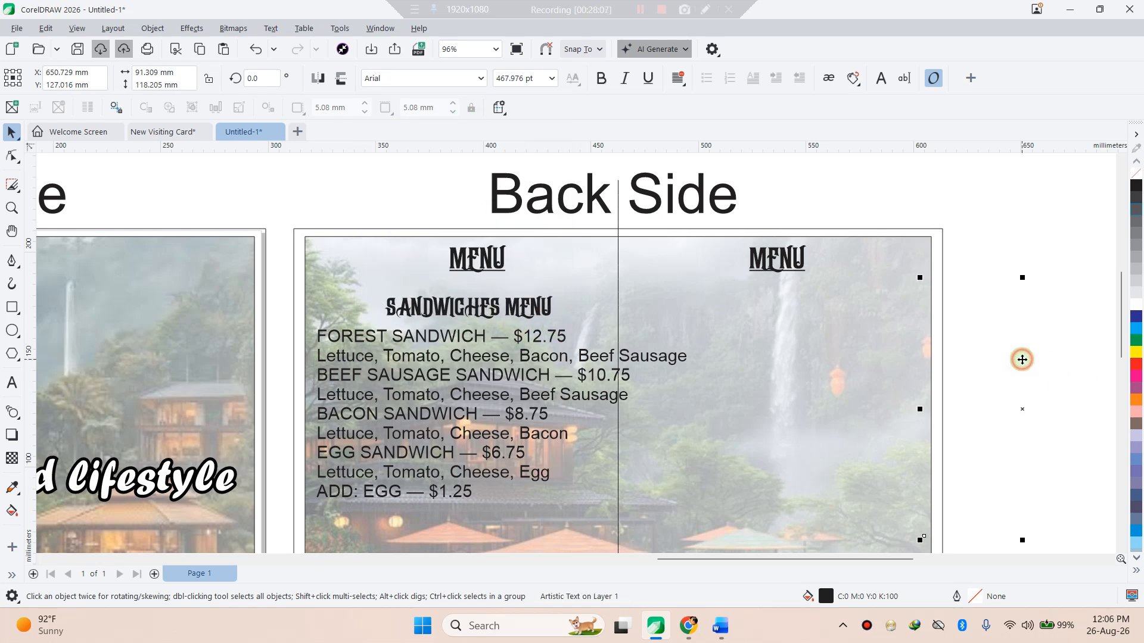
pyautogui.click(454, 361)
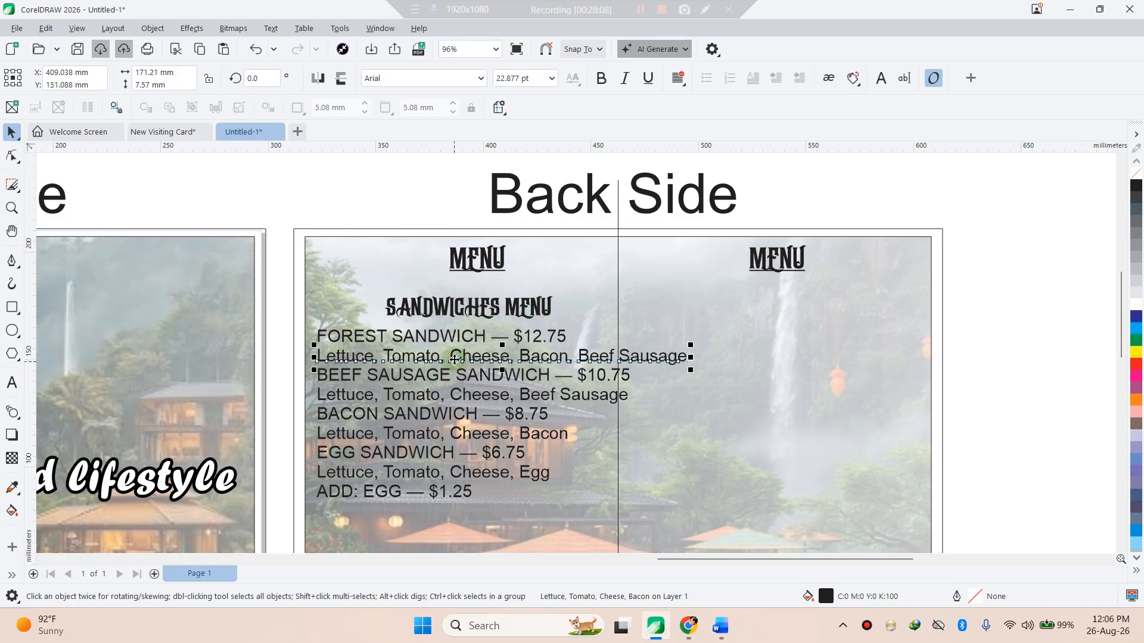
pyautogui.click(482, 263)
pyautogui.press('Delete')
pyautogui.click(766, 273)
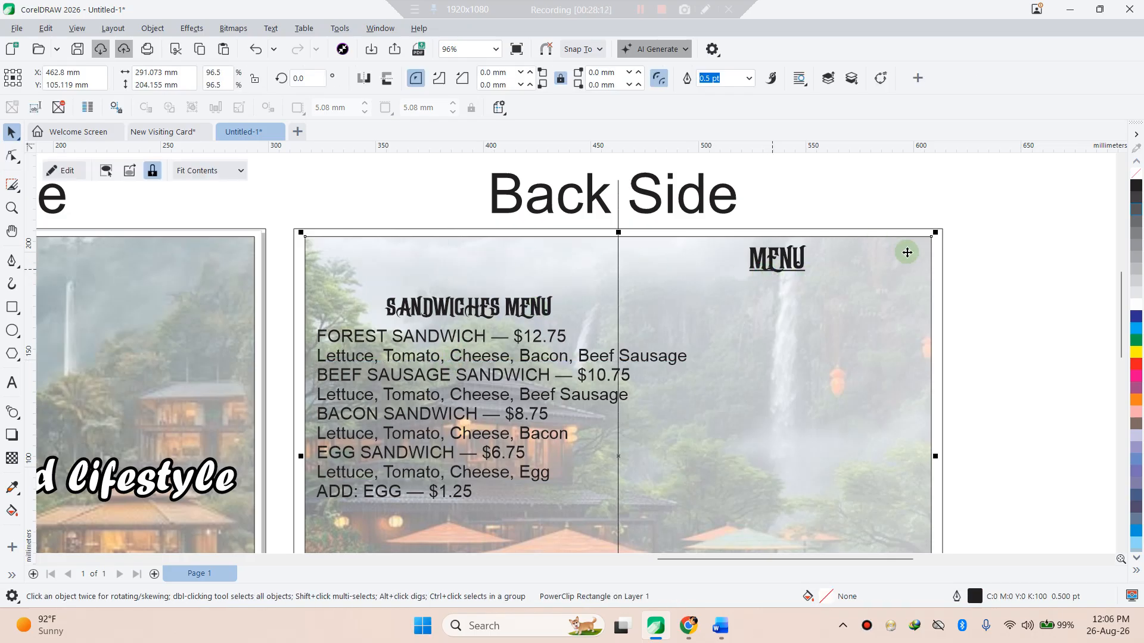
pyautogui.click(1031, 314)
pyautogui.click(779, 258)
pyautogui.press('Delete')
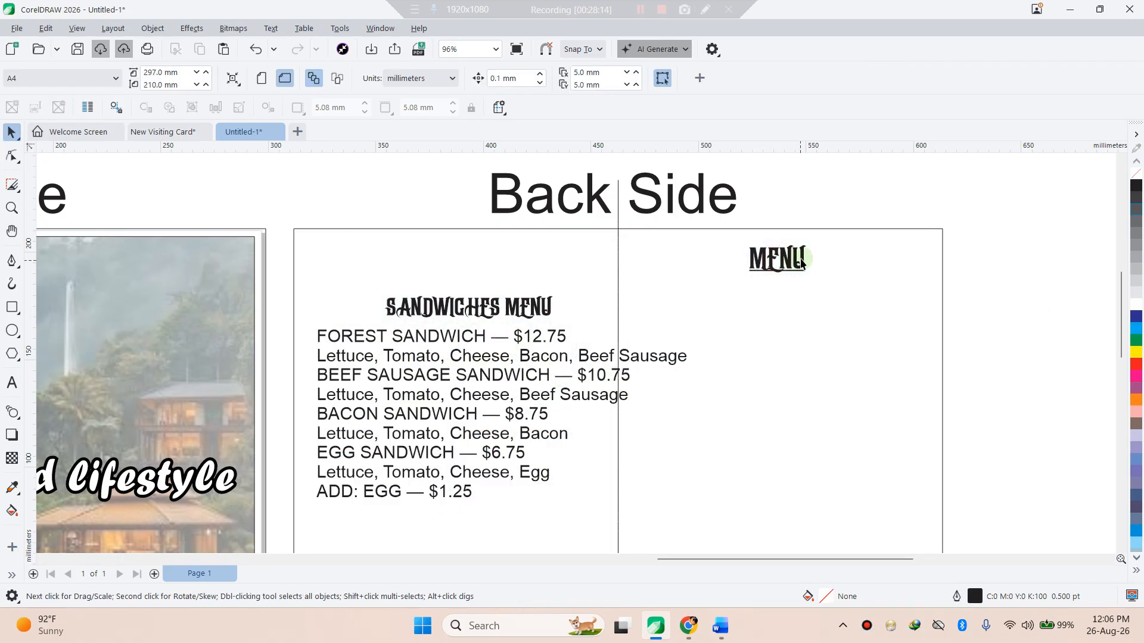
pyautogui.hotkey('ctrl', 'z')
# - Delete the MENU title from the back side's second panel
pyautogui.click(1052, 324)
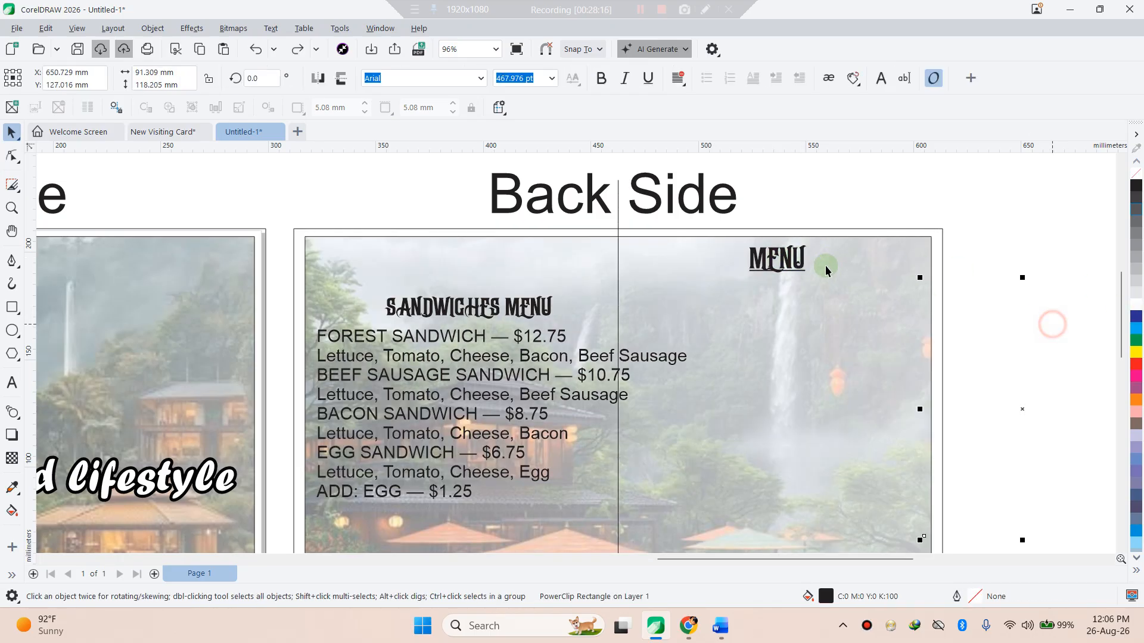
pyautogui.click(798, 268)
pyautogui.press('Delete')
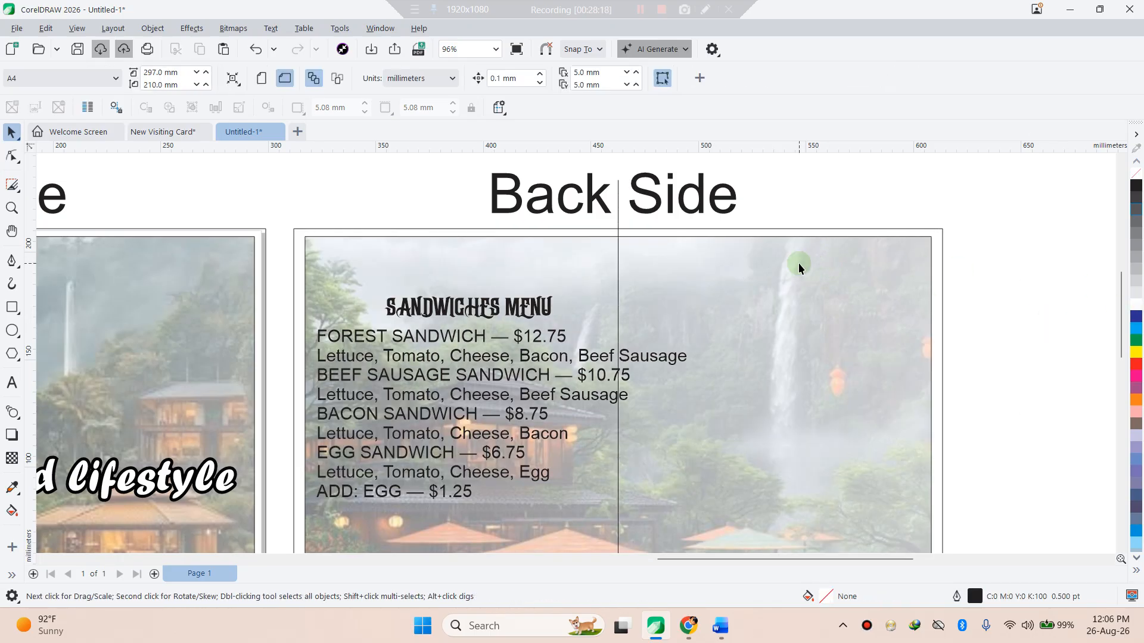
# - Lock the back side's background picture frame so it cannot be selected or moved
pyautogui.click(520, 235)
pyautogui.rightClick(537, 266)
pyautogui.click(572, 311)
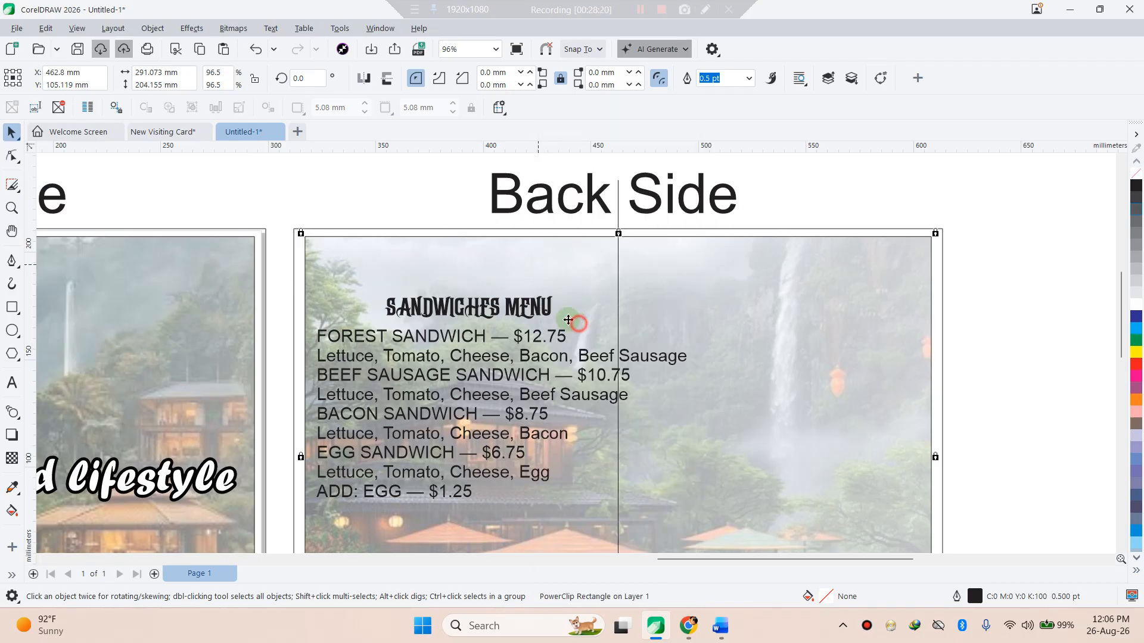
pyautogui.rightClick(507, 268)
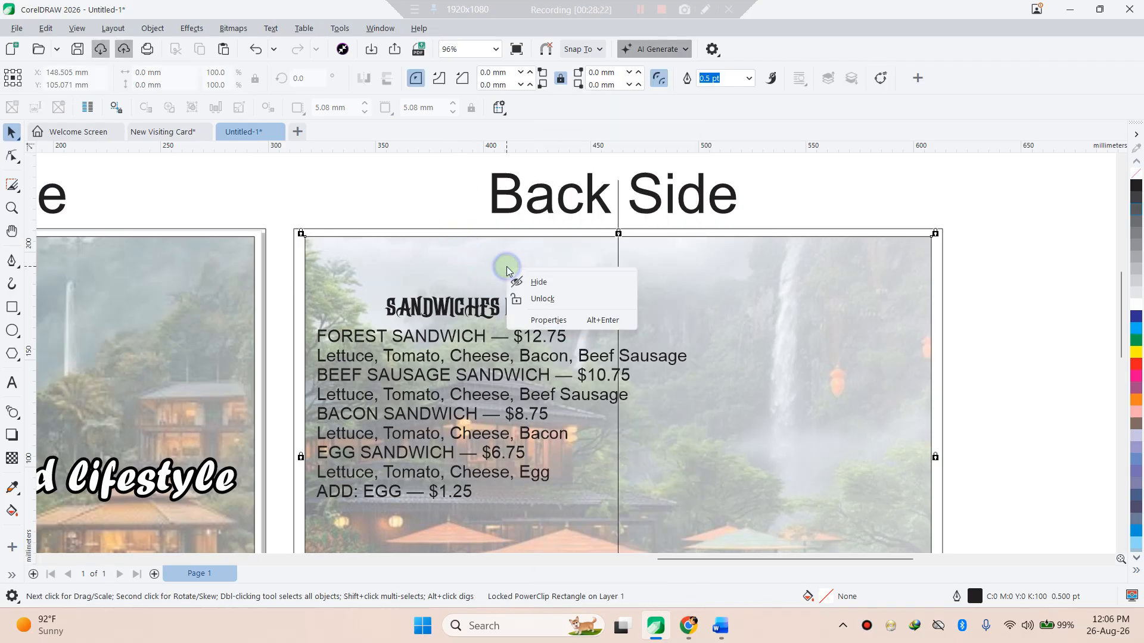
pyautogui.click(448, 188)
# - Move the SANDWICHES MENU heading up near the first panel's upper edge and raise the FOREST SANDWICH line slightly
pyautogui.click(458, 308)
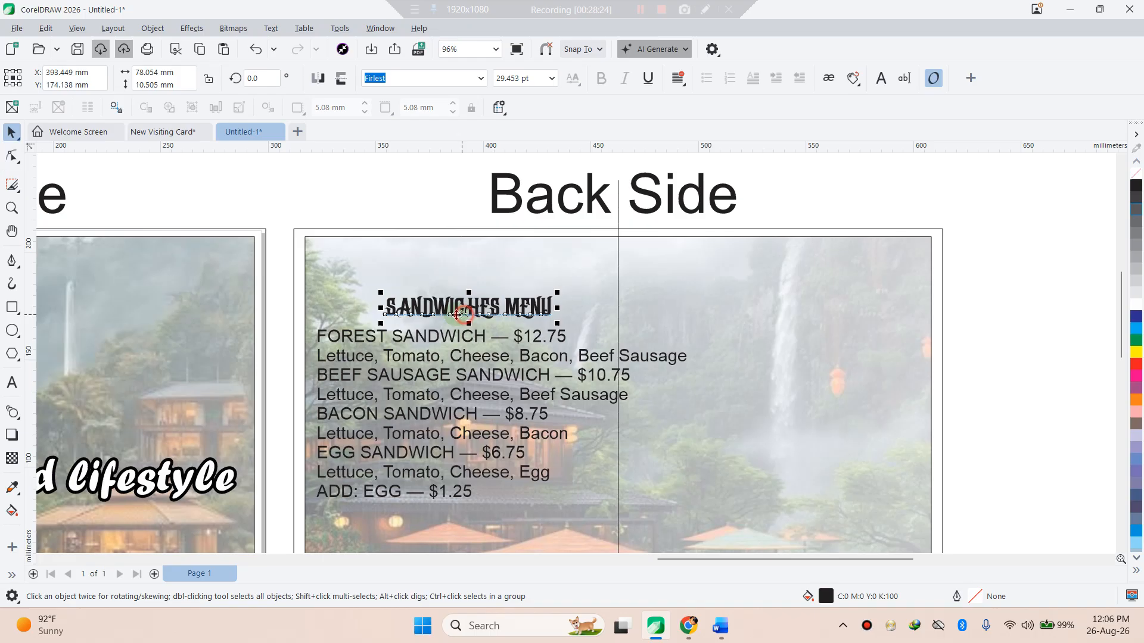
pyautogui.moveTo(457, 307); pyautogui.dragTo(456, 281)
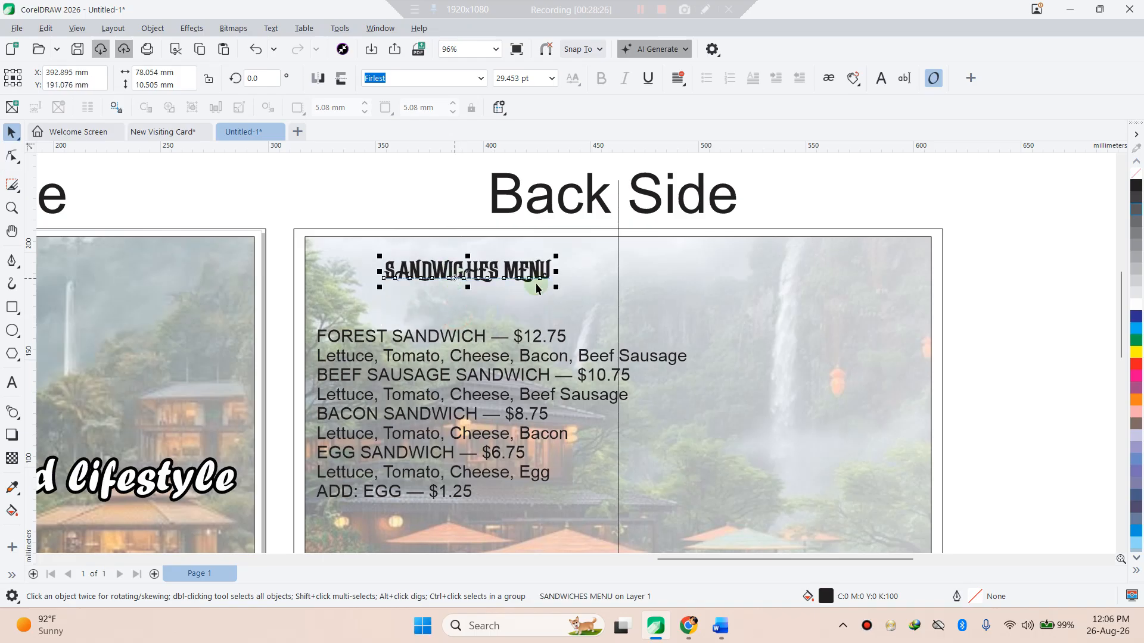
pyautogui.click(990, 301)
pyautogui.moveTo(413, 343); pyautogui.dragTo(412, 328)
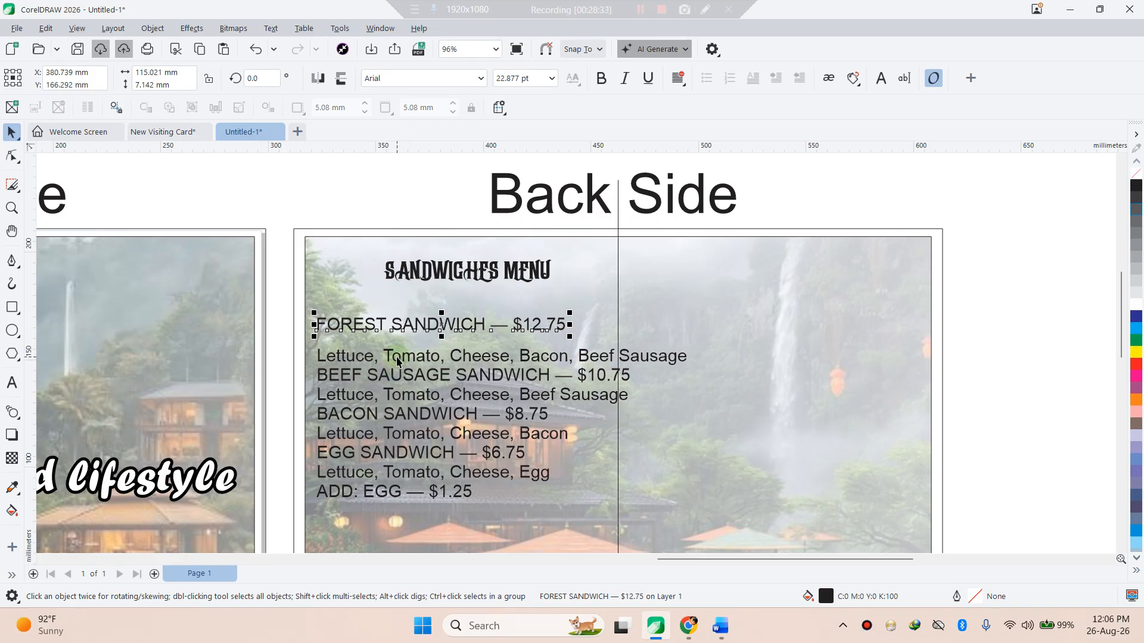
# - Move the ADD: EGG line down to just above the tax notes, near the middle of the first panel's width
pyautogui.scroll(-3, 440, 439)
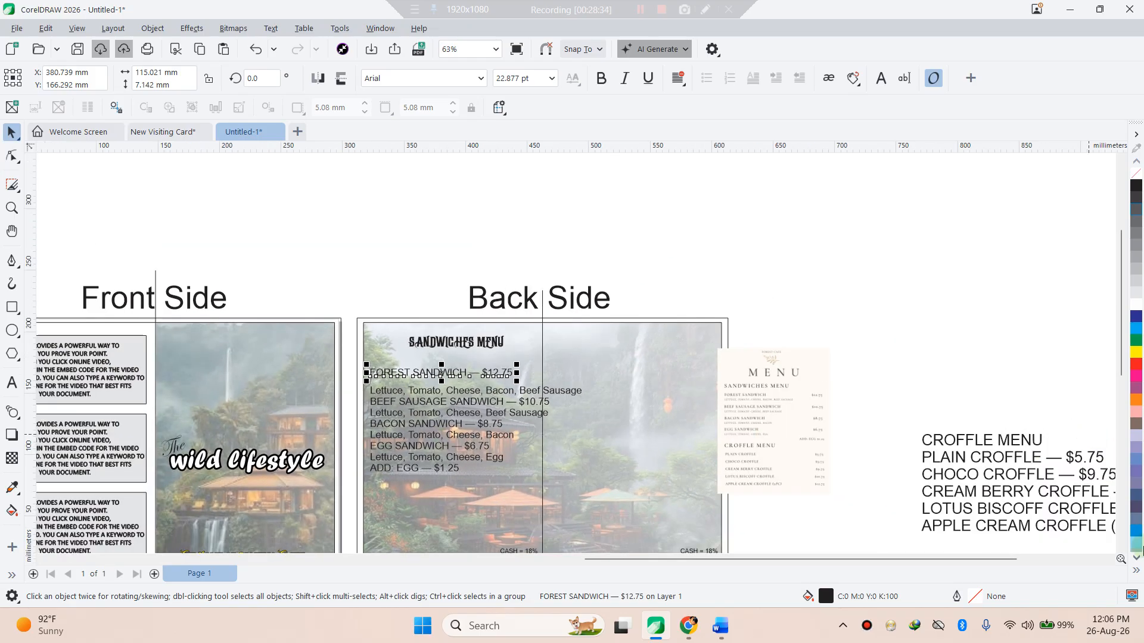
pyautogui.scroll(-3, 945, 528)
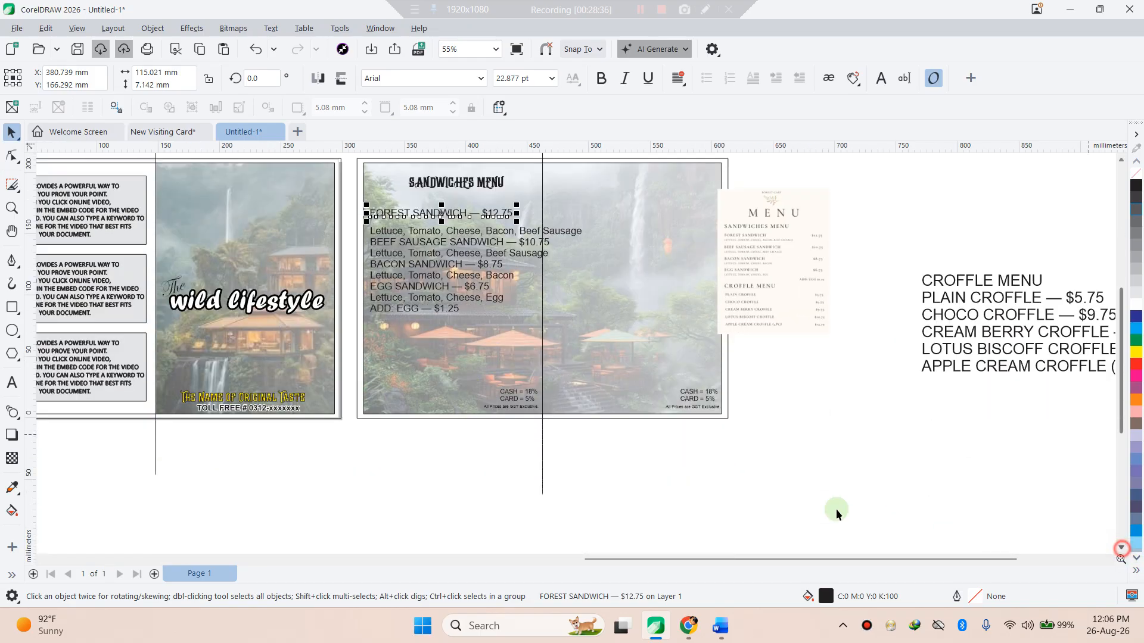
pyautogui.moveTo(433, 309); pyautogui.dragTo(430, 369)
pyautogui.scroll(2, 389, 370)
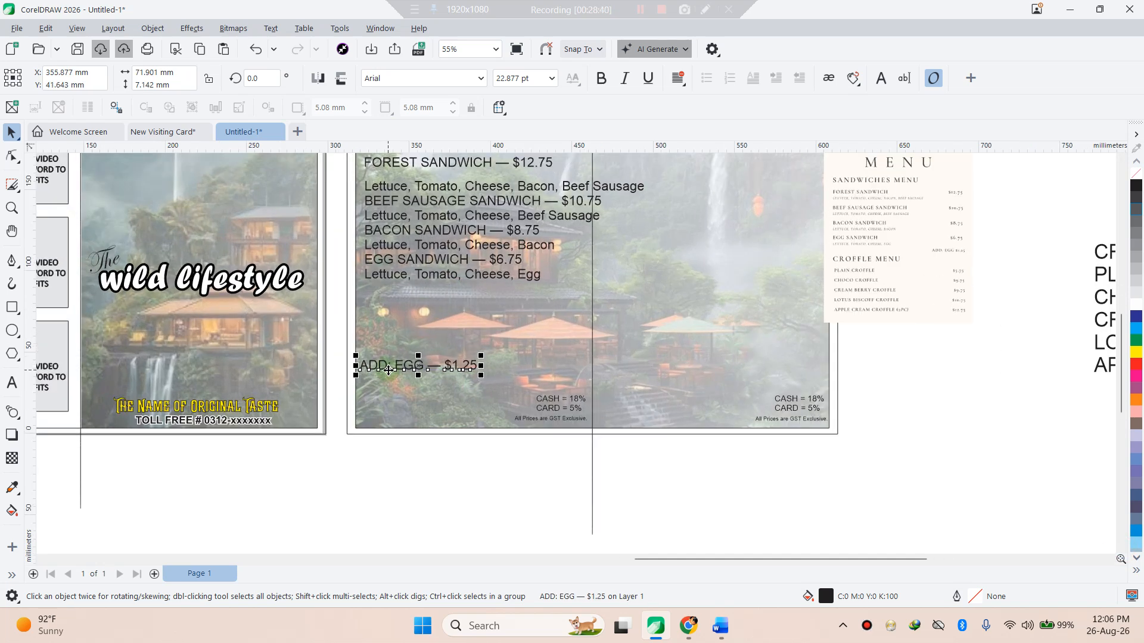
pyautogui.moveTo(412, 364); pyautogui.dragTo(474, 371)
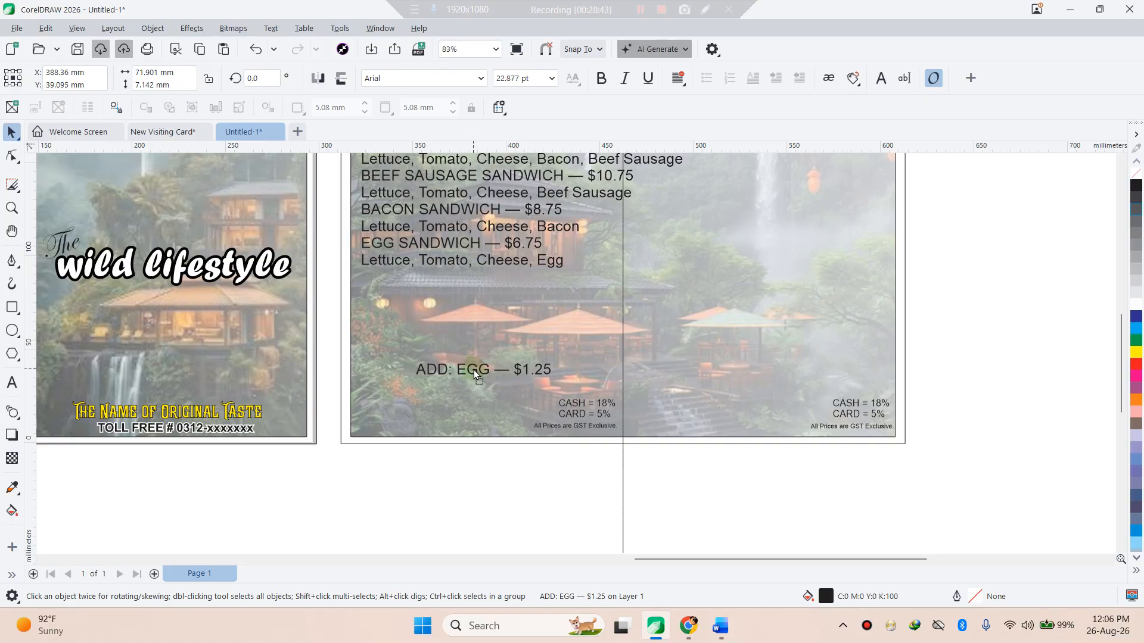
pyautogui.click(503, 505)
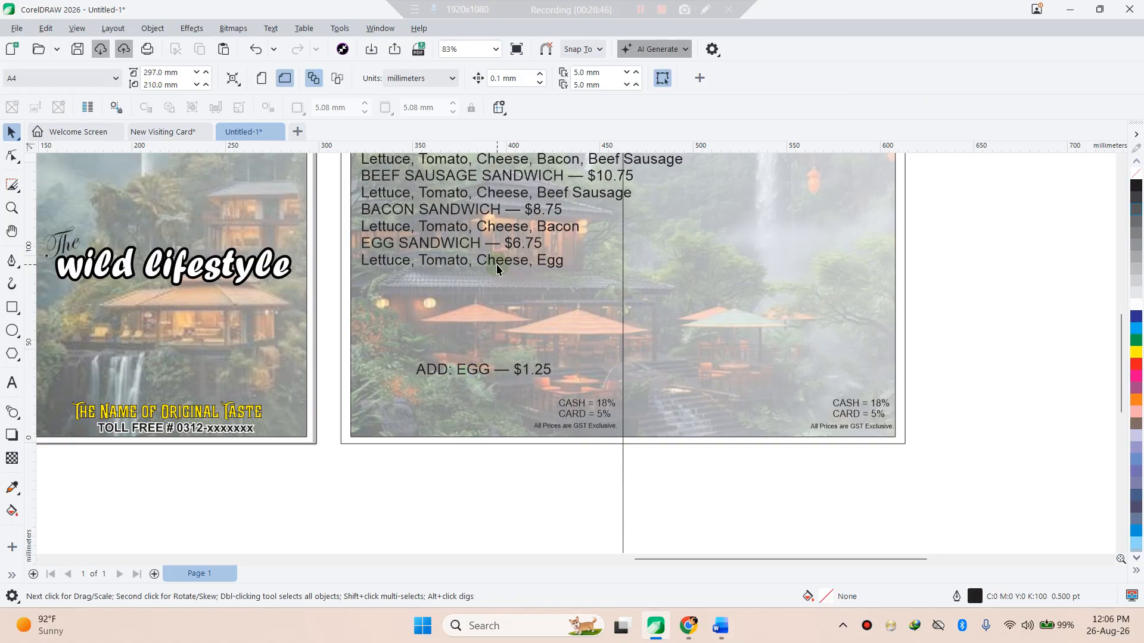
# - Move the Forest Sandwich's ingredient line up closer beneath its name
pyautogui.scroll(-1, 495, 270)
pyautogui.scroll(1, 459, 218)
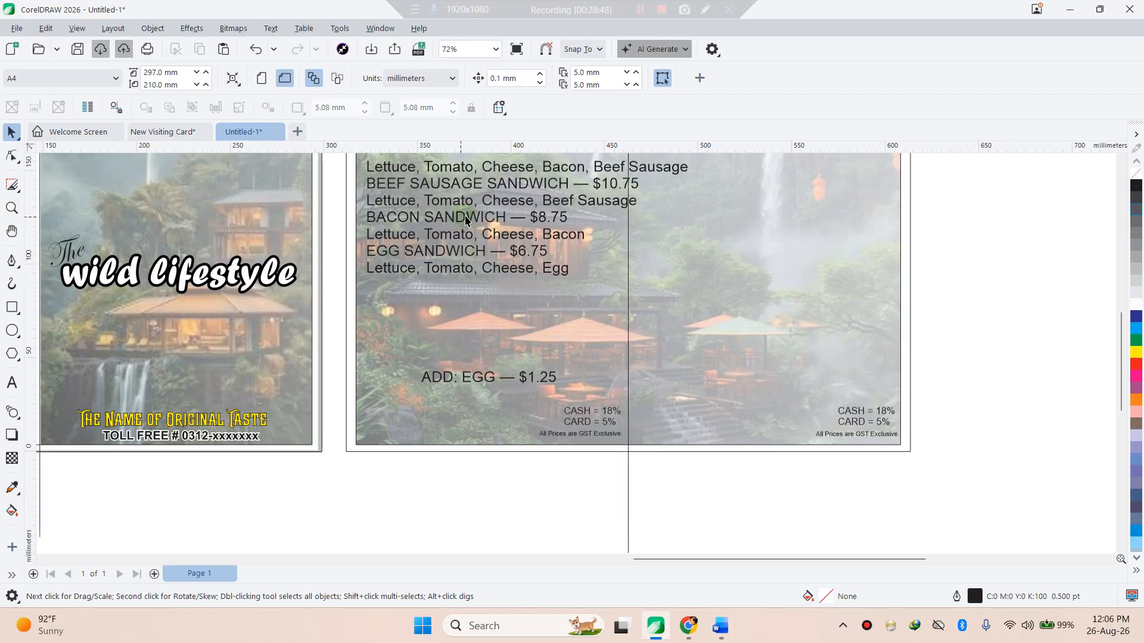
pyautogui.click(1121, 160)
pyautogui.click(1122, 160)
pyautogui.click(1122, 160)
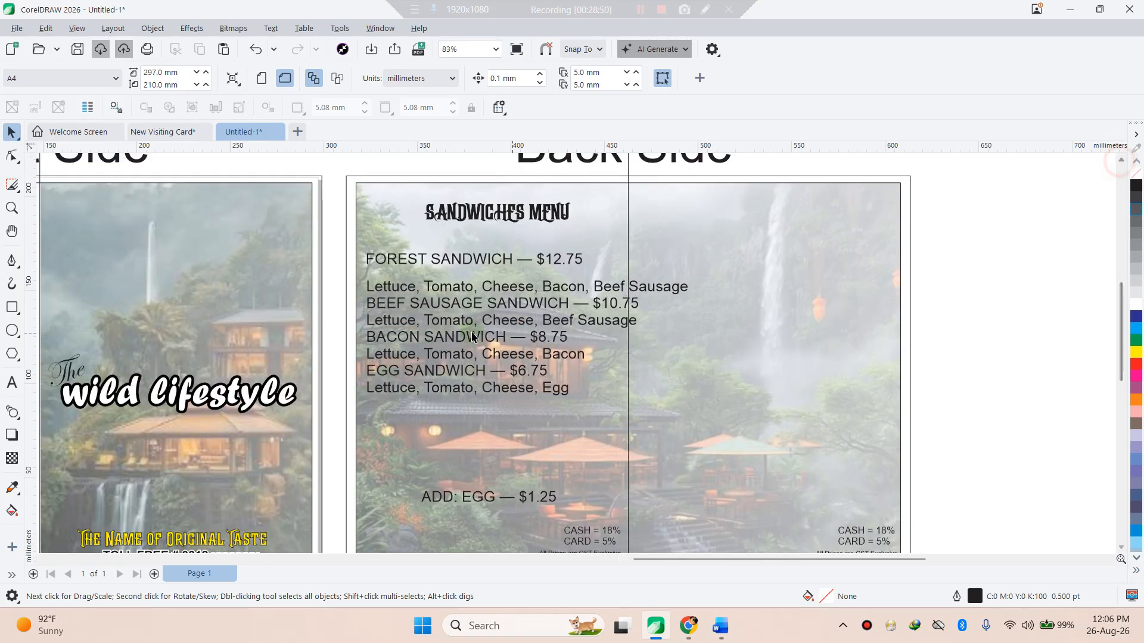
pyautogui.click(453, 288)
pyautogui.keyDown('shift'); pyautogui.click(448, 304); pyautogui.keyUp('shift')
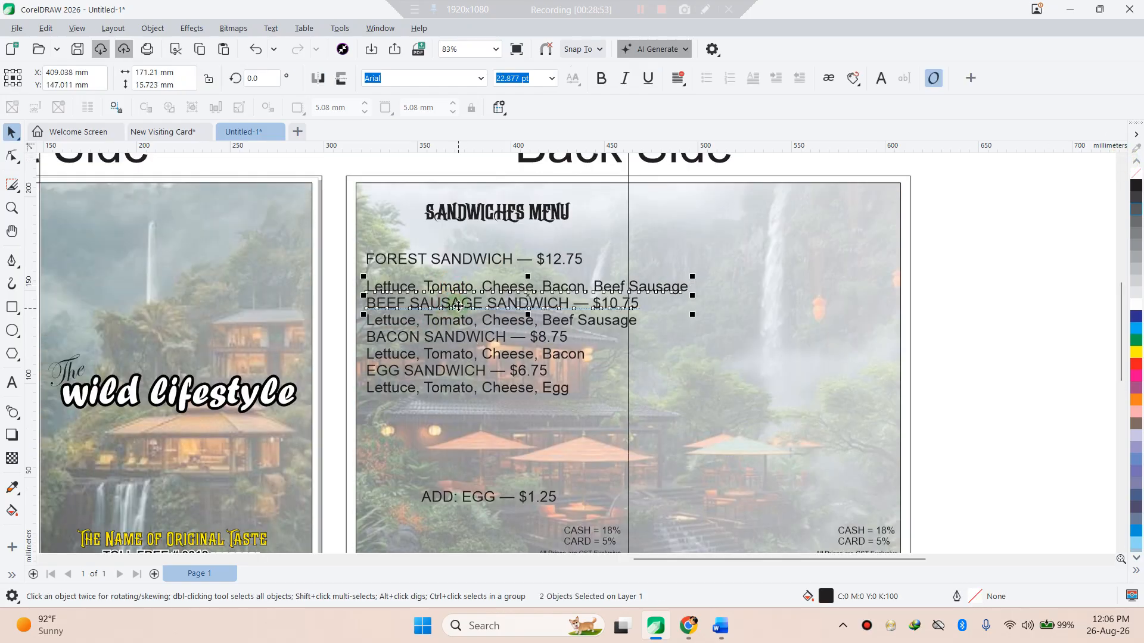
pyautogui.click(486, 417)
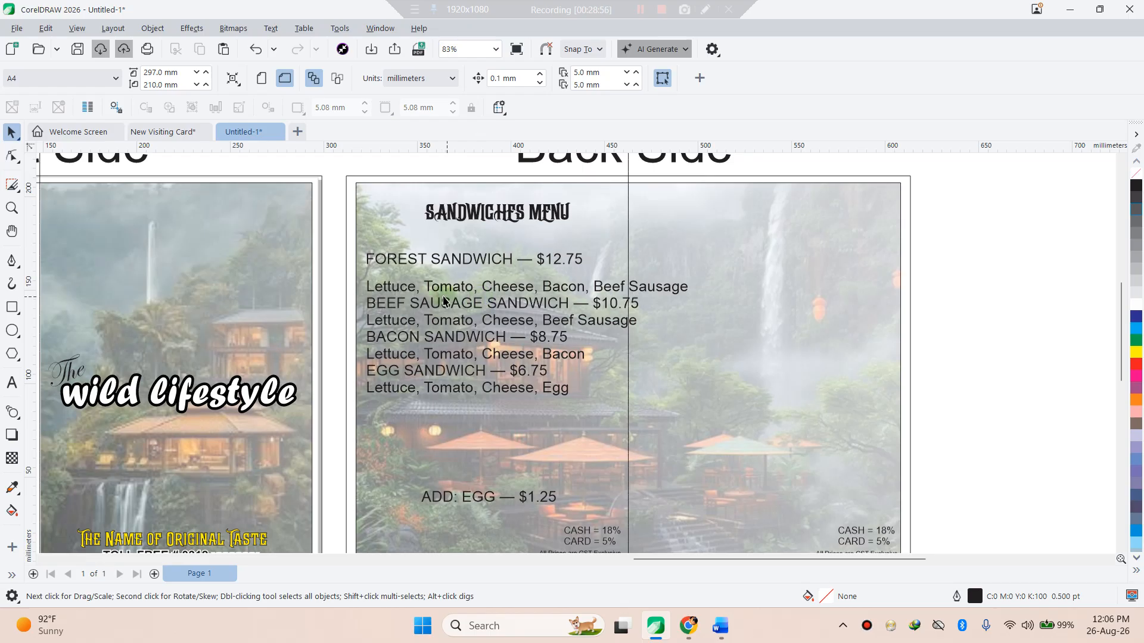
pyautogui.moveTo(522, 290)
pyautogui.mouseDown()
pyautogui.moveTo(507, 274)
pyautogui.moveTo(510, 283)
pyautogui.mouseUp()
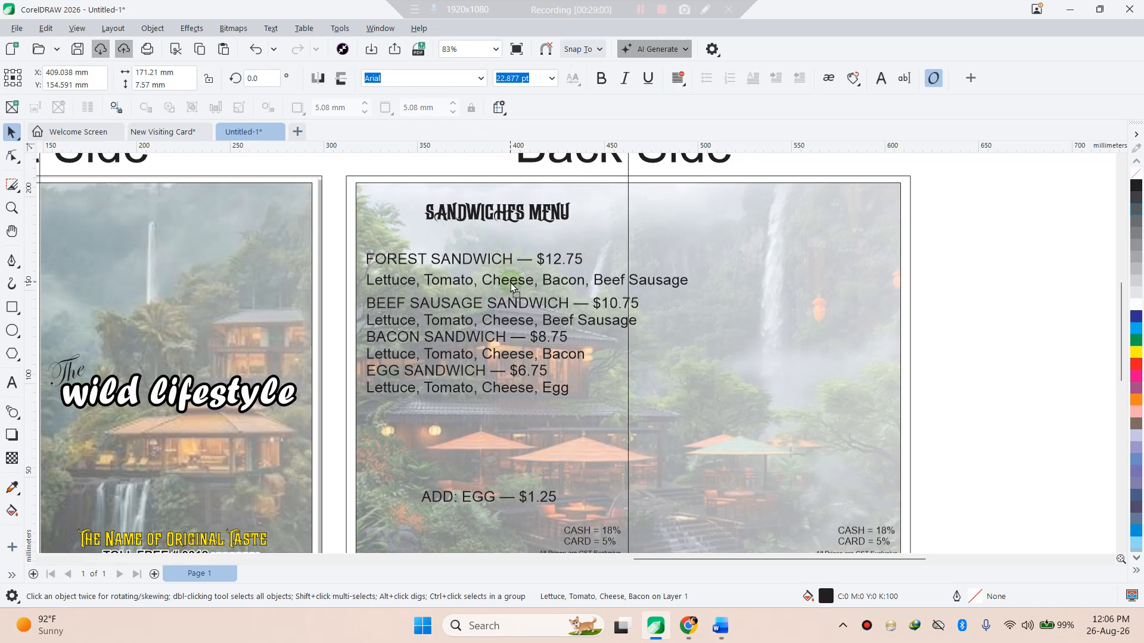
# - Try scaling only the Forest Sandwich's ingredient line down to about 62 %, and undo the scaling
pyautogui.moveTo(692, 290); pyautogui.dragTo(614, 290)
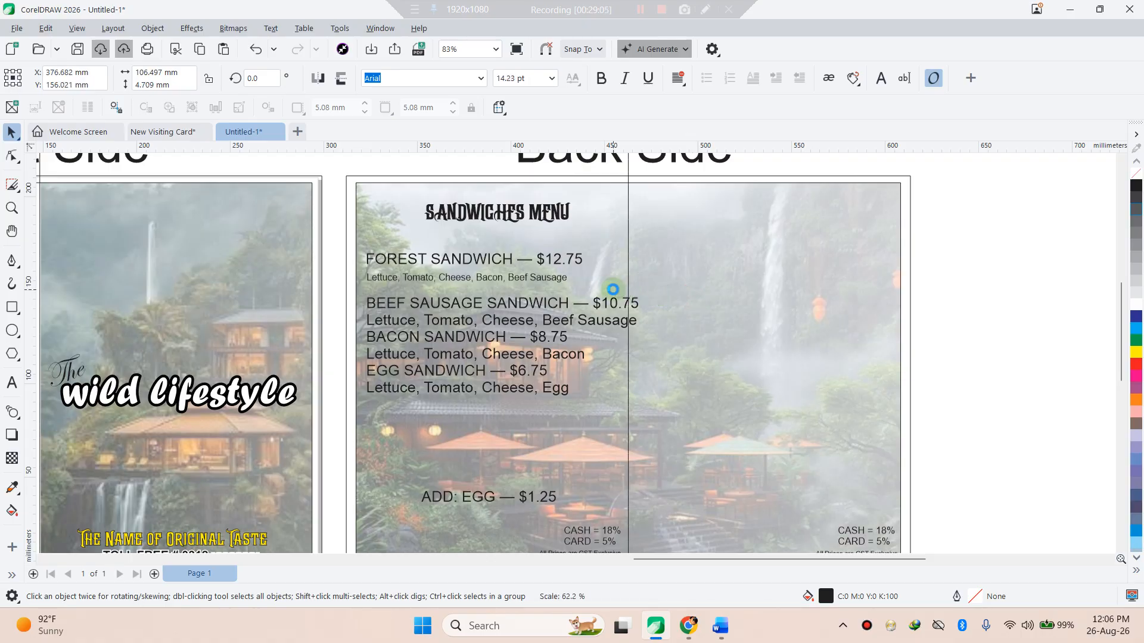
pyautogui.click(446, 305)
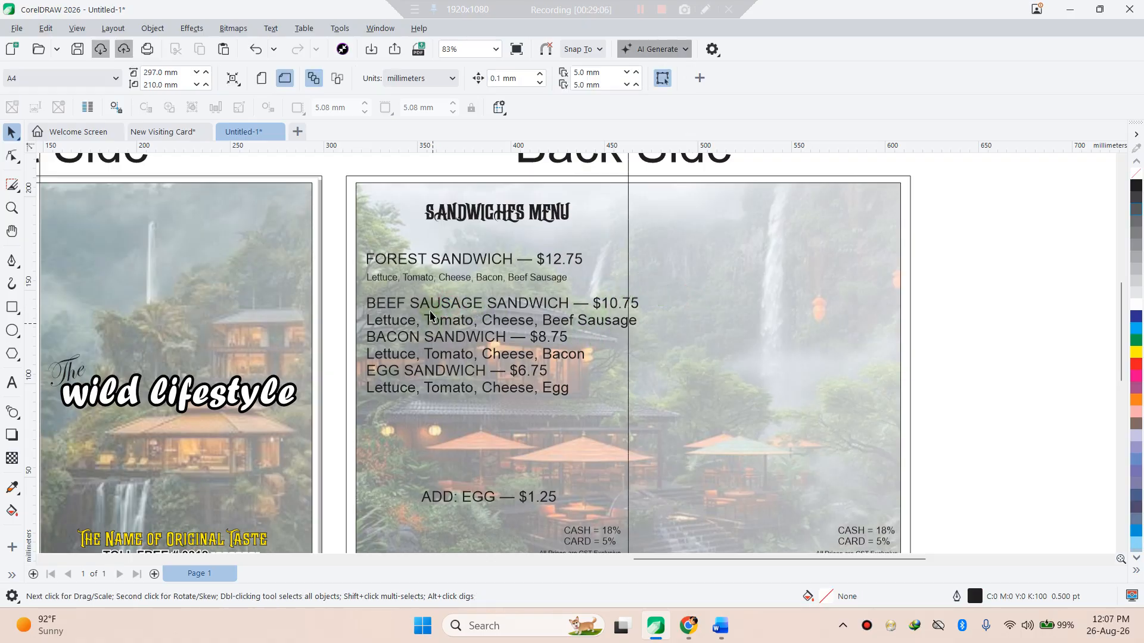
pyautogui.click(429, 306)
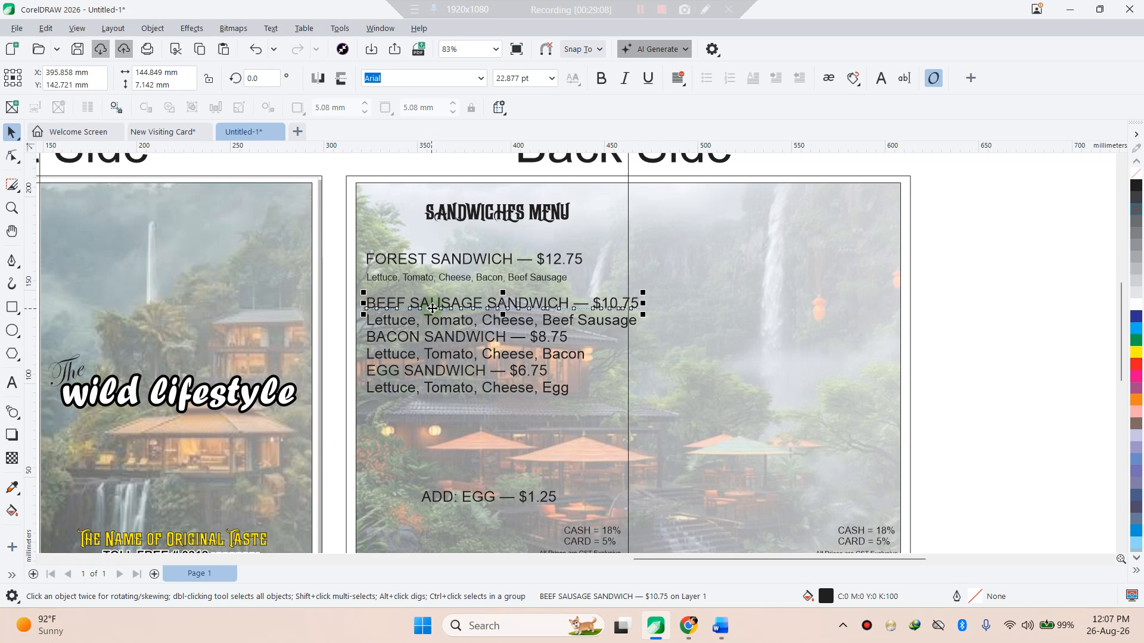
pyautogui.hotkey('ctrl', 'z')
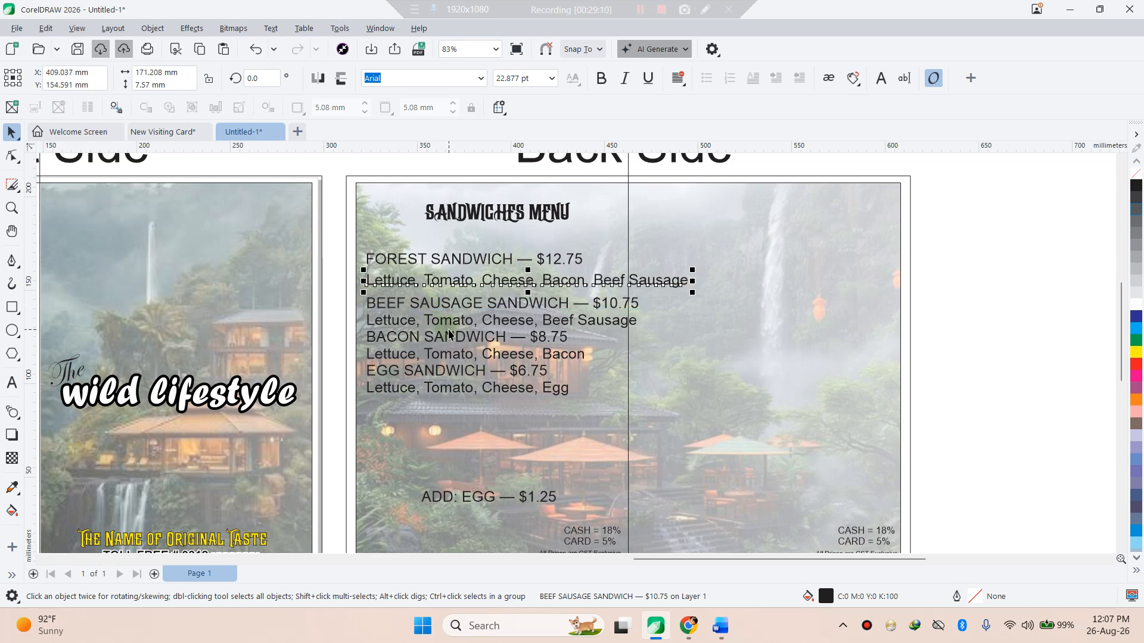
# - Scale all four sandwich ingredient lines down together to a text size of about 13.9 pt
pyautogui.keyDown('shift'); pyautogui.click(427, 325); pyautogui.keyUp('shift')
pyautogui.keyDown('shift'); pyautogui.click(410, 356); pyautogui.keyUp('shift')
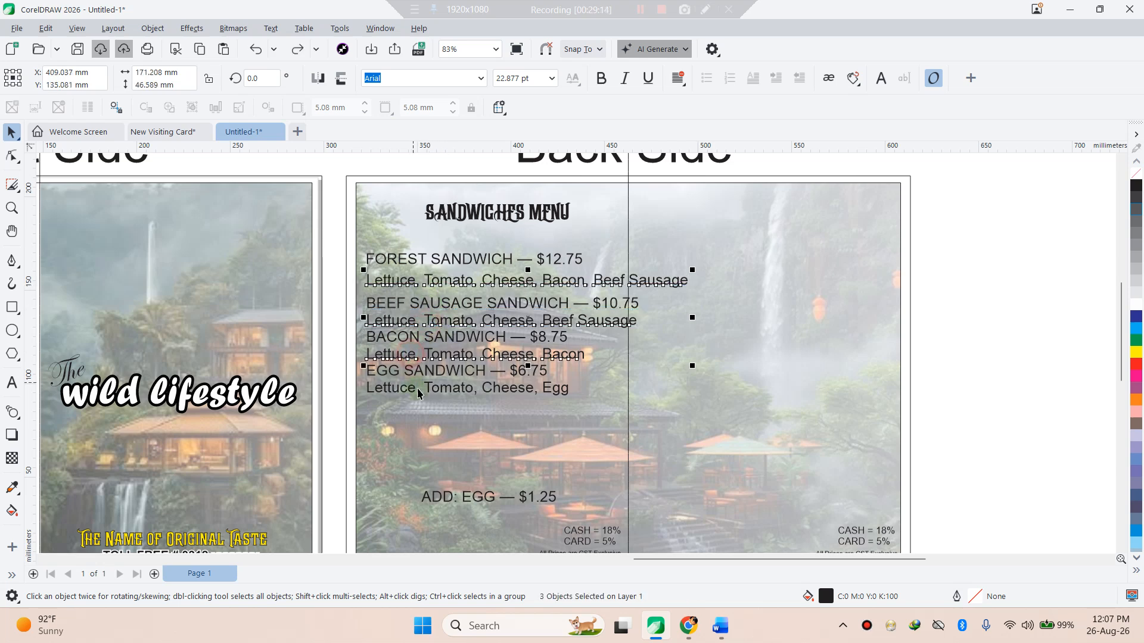
pyautogui.keyDown('shift'); pyautogui.click(427, 393); pyautogui.keyUp('shift')
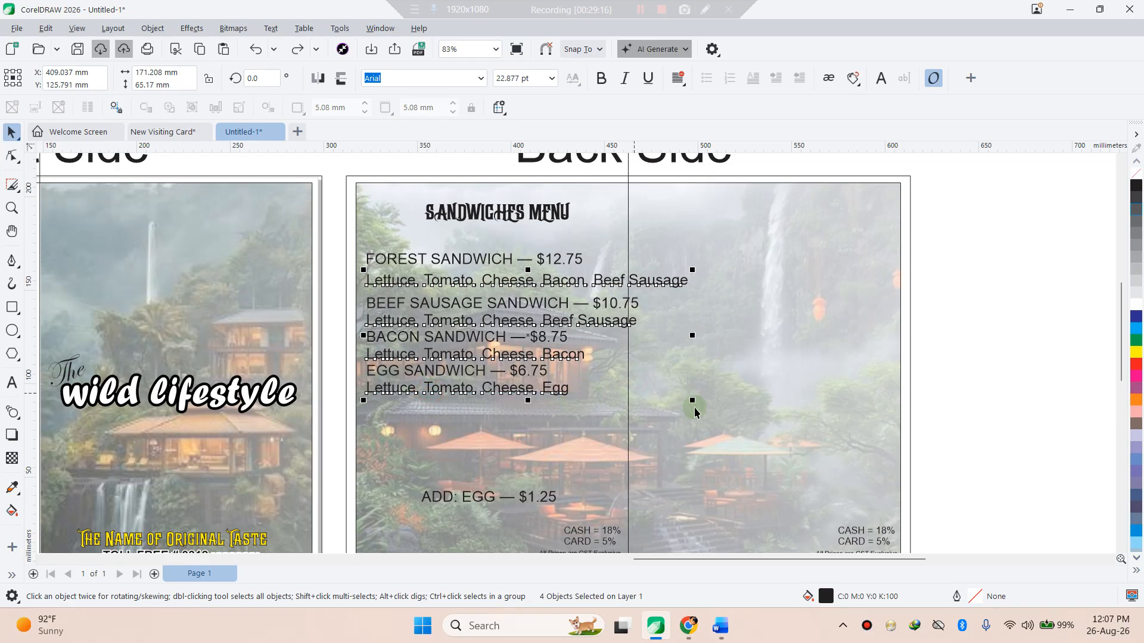
pyautogui.moveTo(690, 402); pyautogui.dragTo(564, 392)
pyautogui.click(437, 434)
# - Nudge the beef sausage ingredient line down until it sits directly beneath the BEEF SAUSAGE SANDWICH name
pyautogui.click(408, 274)
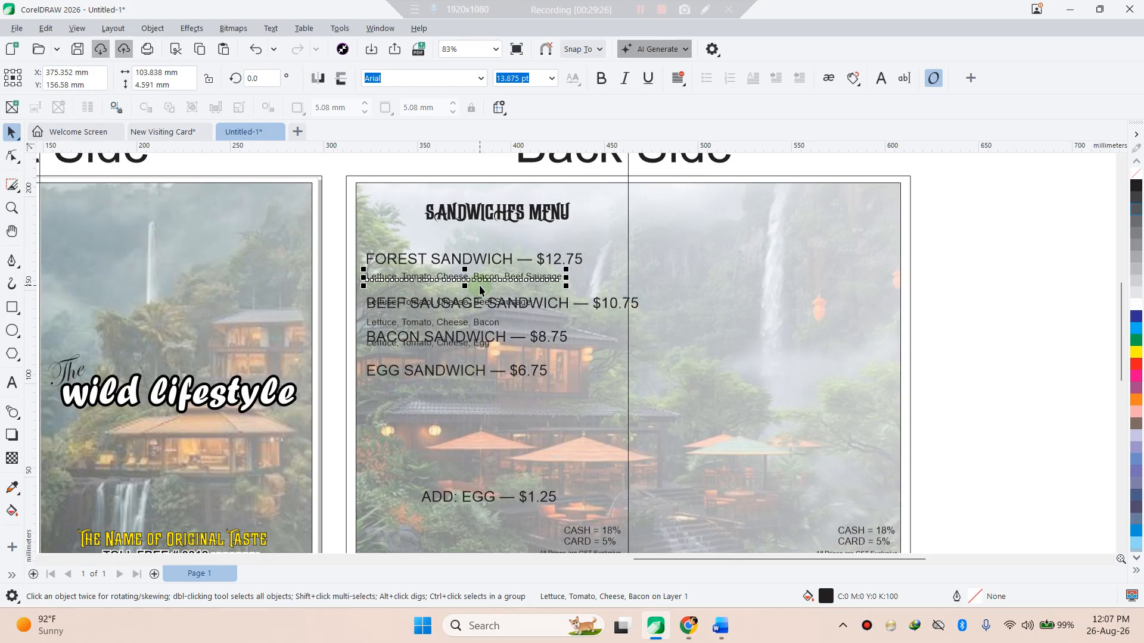
pyautogui.click(448, 303)
pyautogui.press('Up')
pyautogui.press('Down')
pyautogui.press('Down')
pyautogui.press('Down')
pyautogui.press('Down')
pyautogui.press('Down')
pyautogui.press('Down')
pyautogui.press('Down')
pyautogui.press('Down')
pyautogui.press('Down')
pyautogui.press('Down')
pyautogui.press('Down')
pyautogui.press('Down')
pyautogui.press('Down')
pyautogui.press('Down')
pyautogui.press('Down')
pyautogui.press('Down')
pyautogui.press('Down')
pyautogui.press('Down')
pyautogui.press('Down')
pyautogui.press('Down')
pyautogui.press('Down')
pyautogui.press('Down')
pyautogui.press('Down')
pyautogui.press('Down')
pyautogui.press('Down')
pyautogui.press('Down')
pyautogui.press('Down')
pyautogui.press('Down')
pyautogui.press('Down')
pyautogui.press('Down')
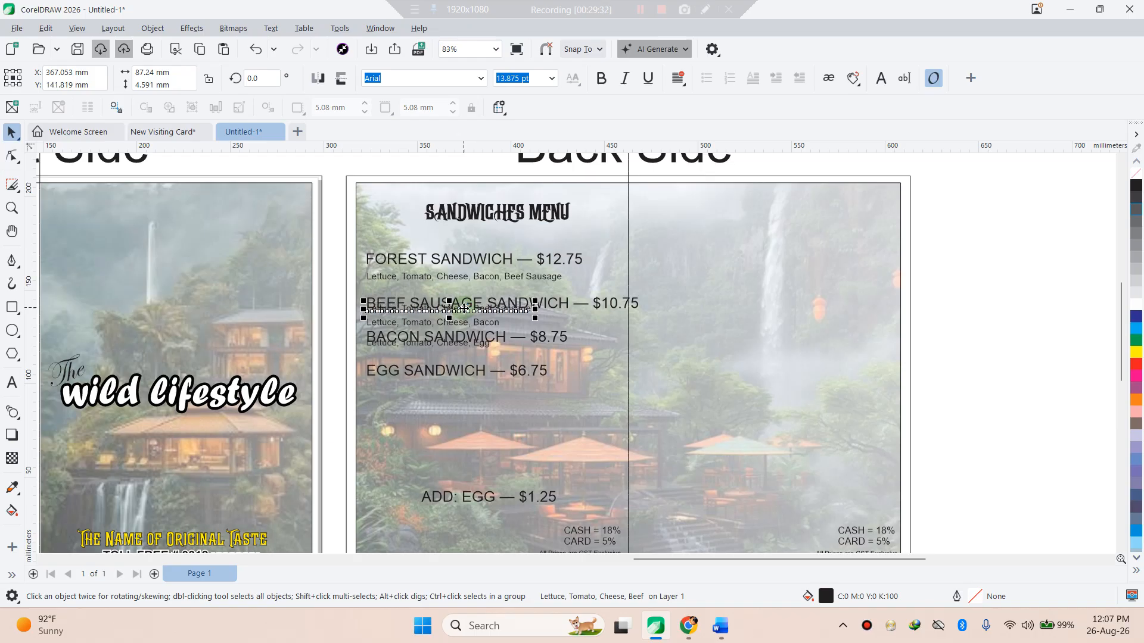
pyautogui.press('Down')
pyautogui.press('Down')
pyautogui.press('Down')
pyautogui.press('Down')
pyautogui.press('Down')
pyautogui.press('Down')
pyautogui.press('Down')
pyautogui.press('Down')
pyautogui.press('Down')
pyautogui.press('Down')
pyautogui.press('Down')
pyautogui.press('Down')
pyautogui.press('Down')
pyautogui.press('Down')
pyautogui.press('Down')
pyautogui.press('Down')
pyautogui.press('Down')
pyautogui.press('Down')
pyautogui.press('Down')
pyautogui.press('Down')
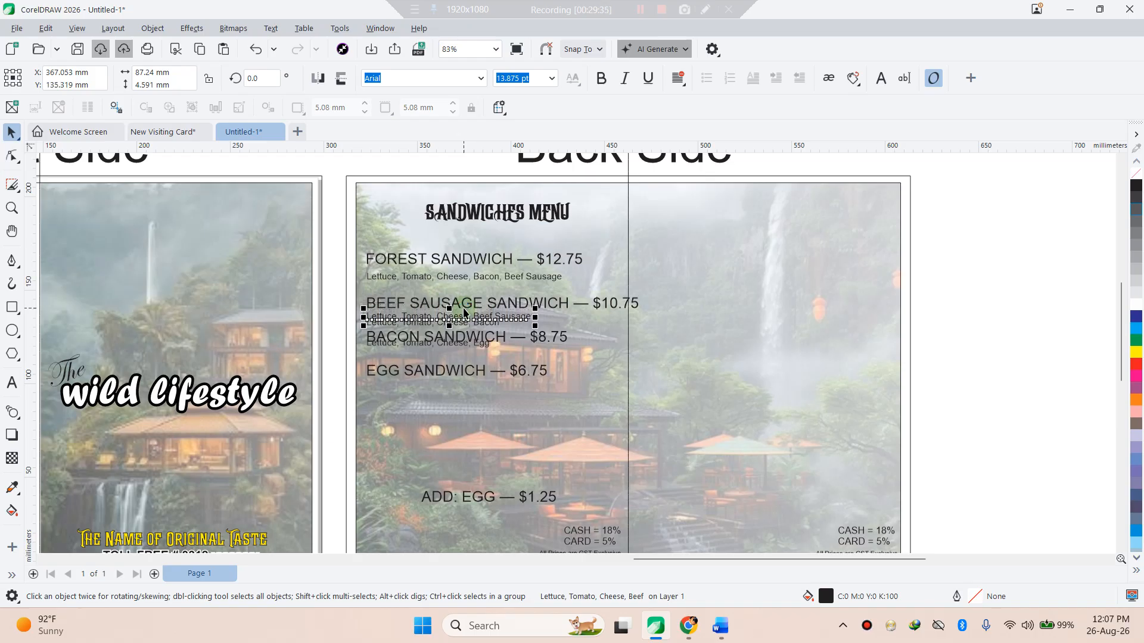
# - Move the egg ingredient line down beneath the EGG SANDWICH name
pyautogui.click(454, 349)
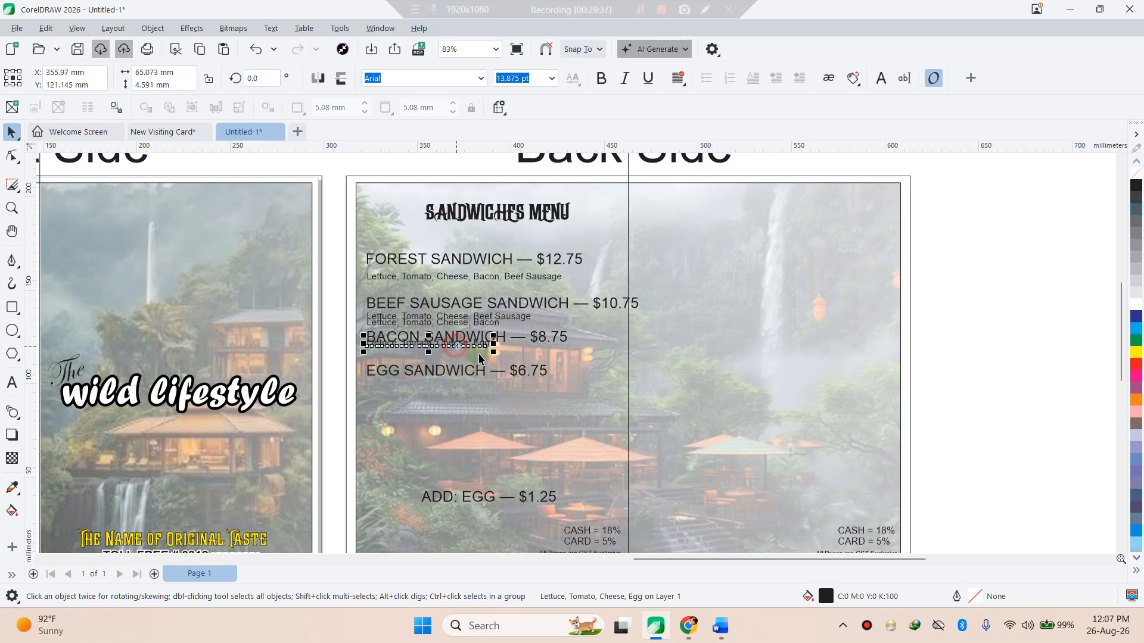
pyautogui.press('Down')
pyautogui.press('Down')
pyautogui.press('Down')
pyautogui.press('Down')
pyautogui.press('Down')
pyautogui.press('Down')
pyautogui.press('Down')
pyautogui.press('Down')
pyautogui.press('Down')
pyautogui.press('Down')
pyautogui.press('Down')
pyautogui.press('Down')
pyautogui.press('Down')
pyautogui.press('Down')
pyautogui.press('Down')
pyautogui.press('Down')
pyautogui.press('Down')
pyautogui.press('Down')
pyautogui.press('Down')
pyautogui.press('Down')
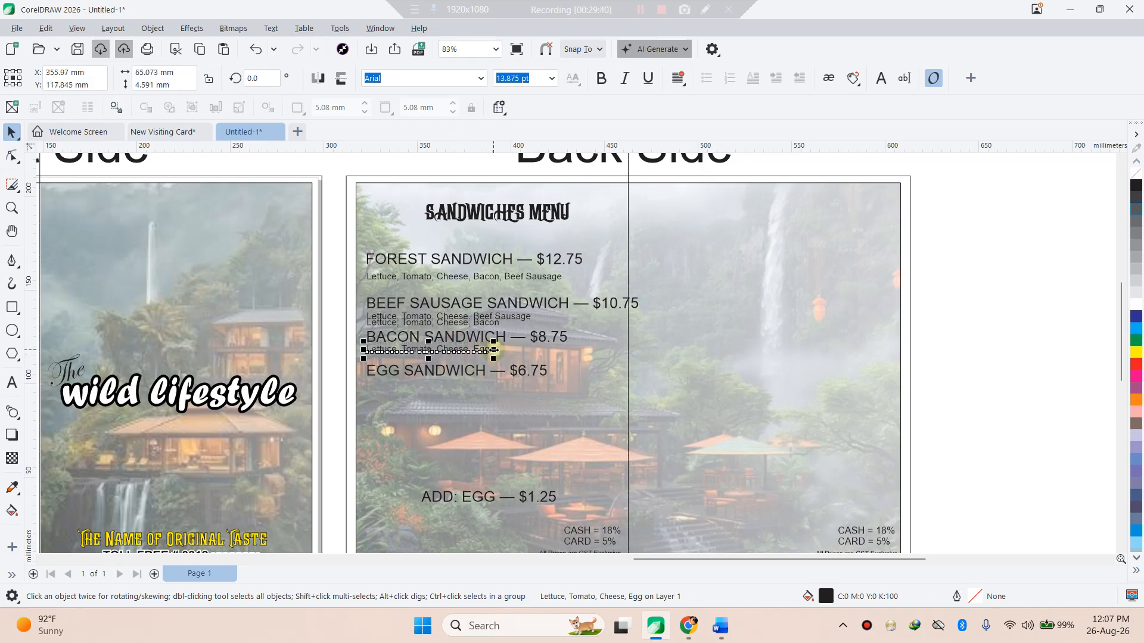
pyautogui.moveTo(460, 353); pyautogui.dragTo(462, 393)
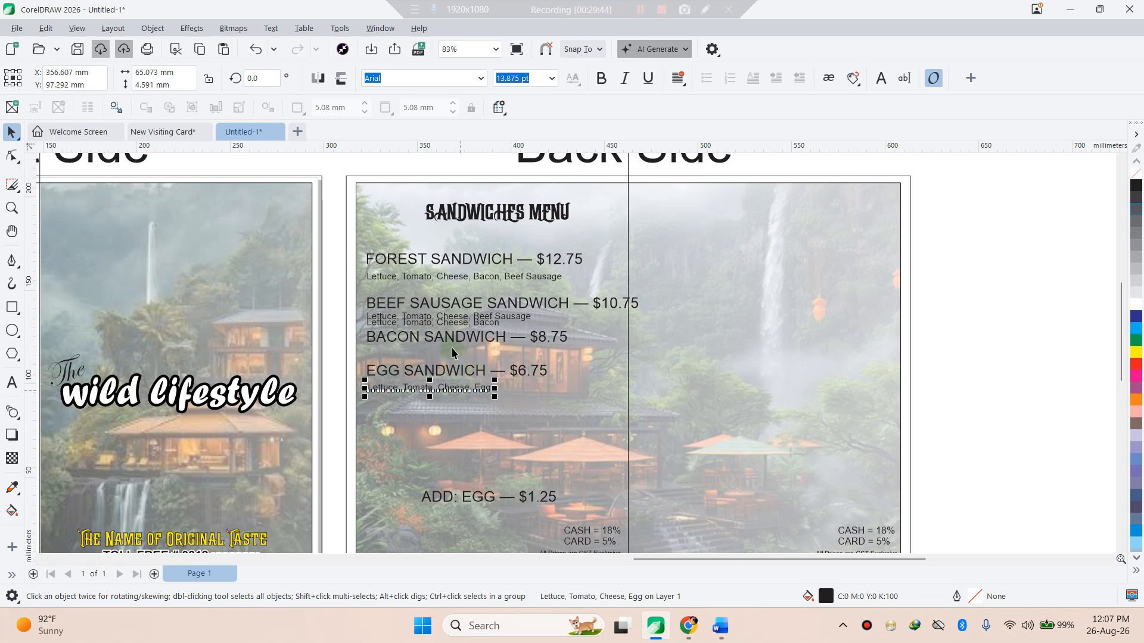
# - Move the bacon ingredient line down beneath the BACON SANDWICH name
pyautogui.click(452, 325)
pyautogui.moveTo(452, 325); pyautogui.dragTo(453, 355)
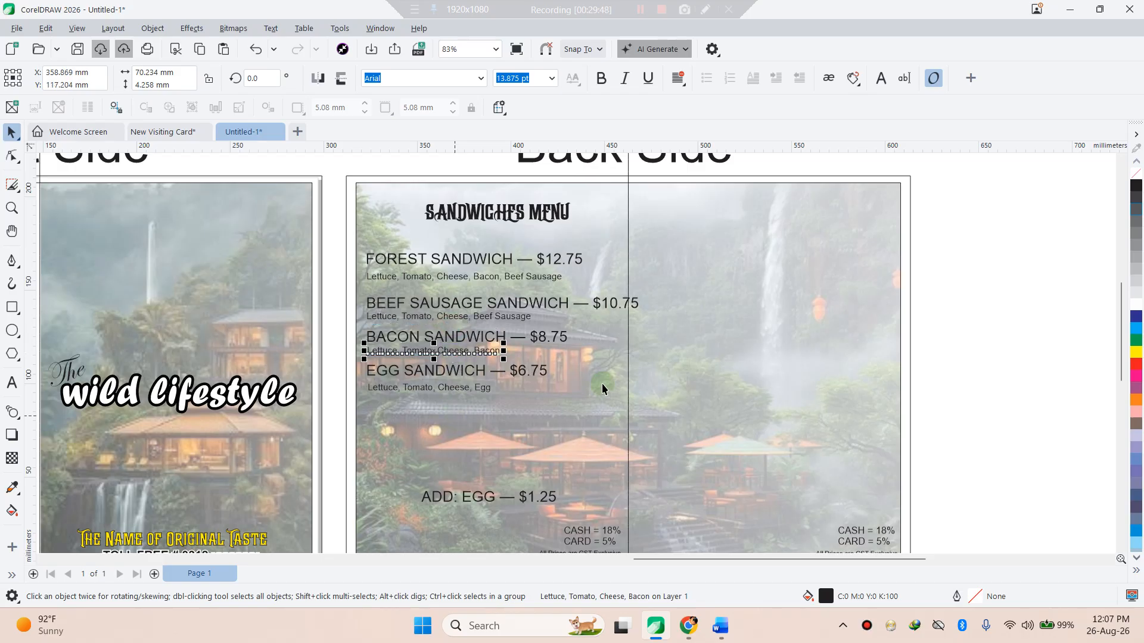
pyautogui.click(1020, 375)
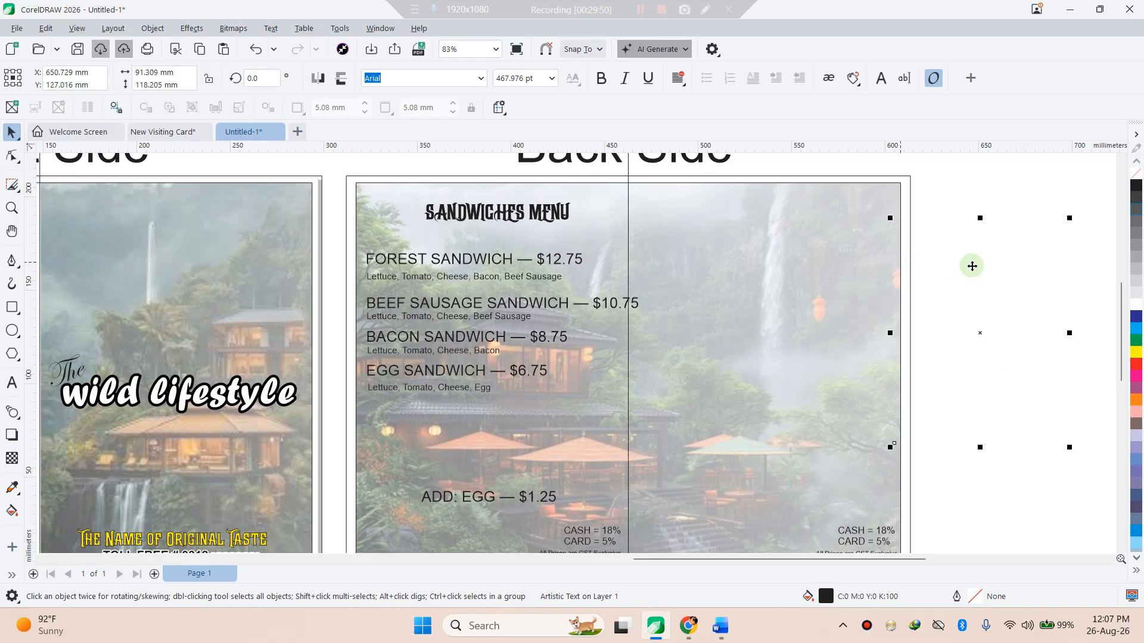
# - Scale the four sandwich names and their ingredient lines down together, bringing the names to about 21.7 pt, and shift the block slightly down
pyautogui.click(944, 195)
pyautogui.moveTo(391, 418); pyautogui.dragTo(377, 416)
pyautogui.moveTo(335, 250); pyautogui.dragTo(629, 389)
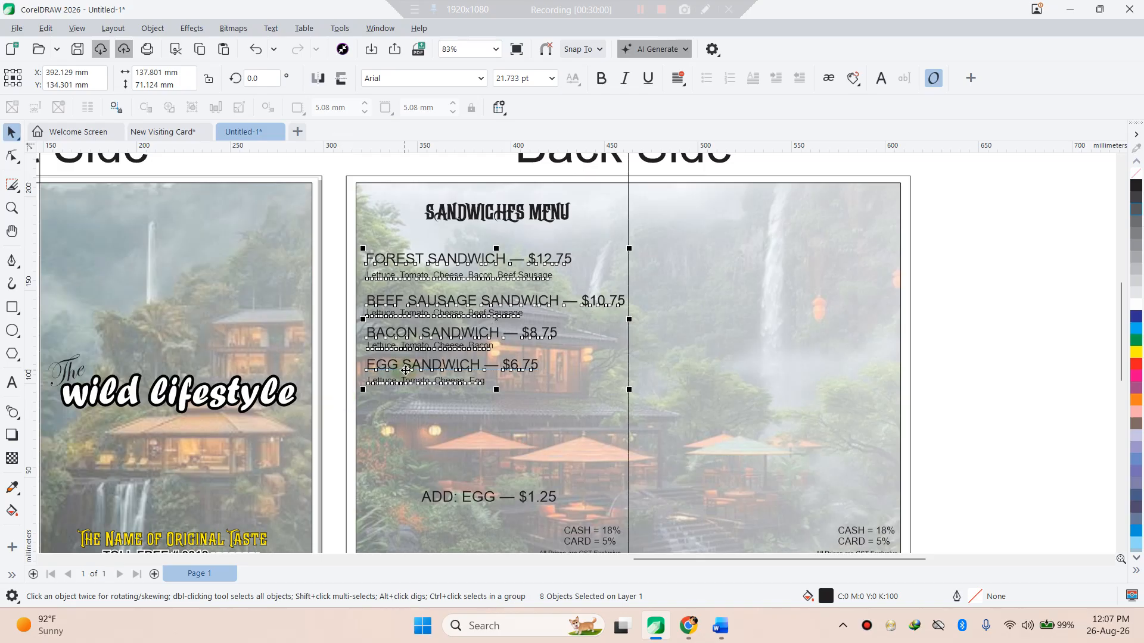
pyautogui.moveTo(413, 368); pyautogui.dragTo(411, 382)
# - Apply a black hairline outline to the sandwich names and ingredient lines so the text looks bolder
pyautogui.click(333, 382)
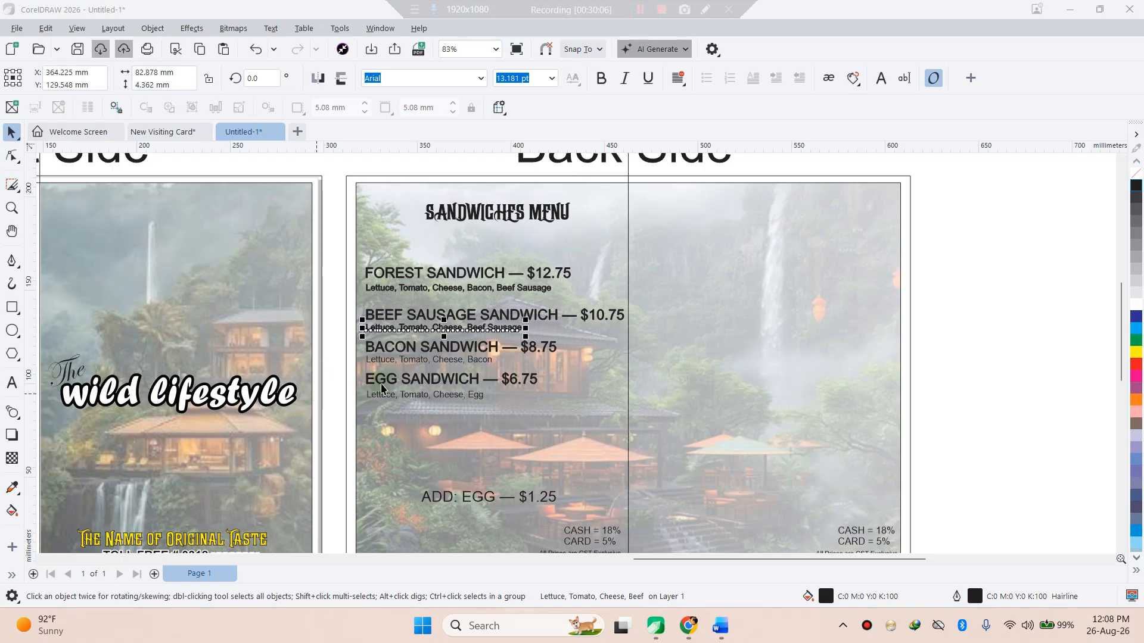
pyautogui.click(412, 394)
pyautogui.click(343, 410)
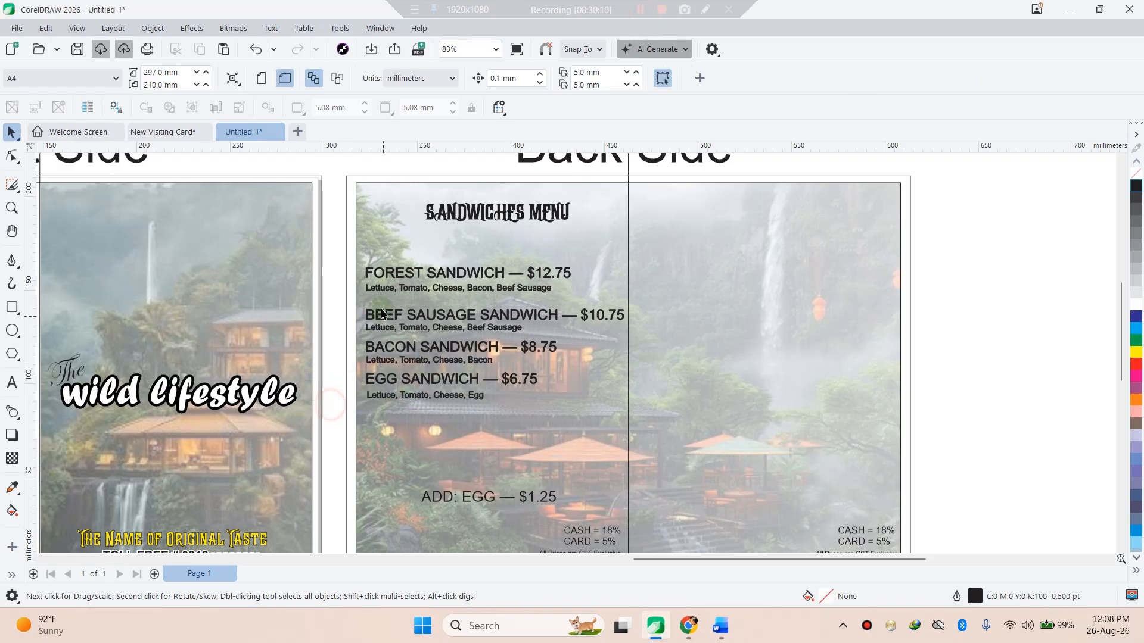
# - Group the FOREST SANDWICH name with its ingredient line
pyautogui.moveTo(334, 262); pyautogui.dragTo(605, 299)
pyautogui.hotkey('ctrl', 'g')
pyautogui.moveTo(343, 298); pyautogui.dragTo(649, 333)
pyautogui.hotkey('ctrl', 'g')
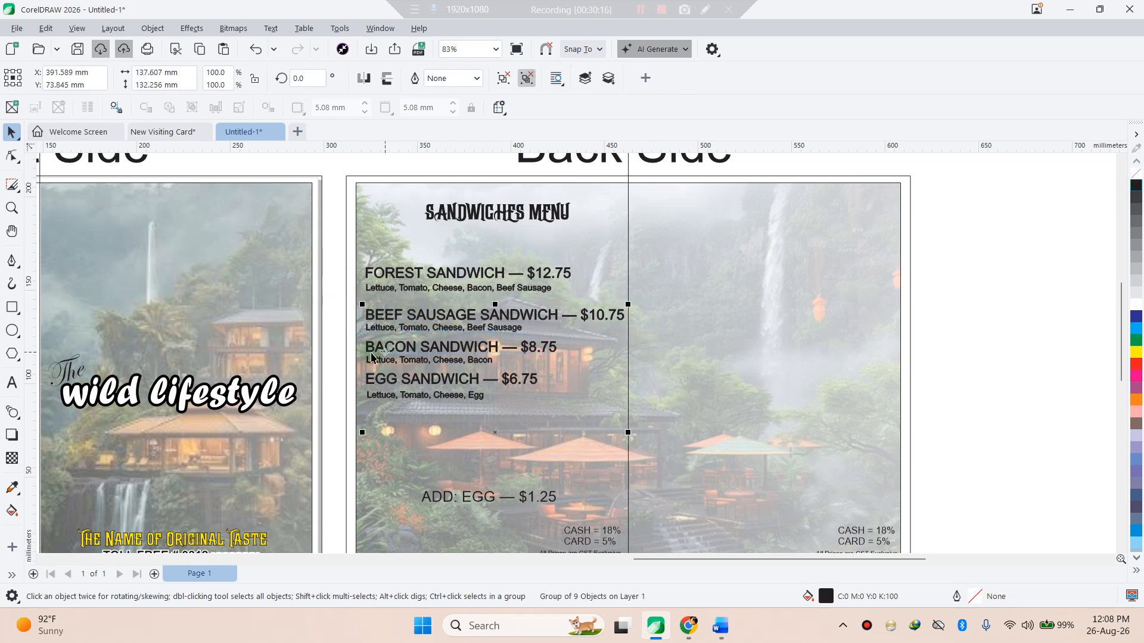
pyautogui.hotkey('ctrl', 'u')
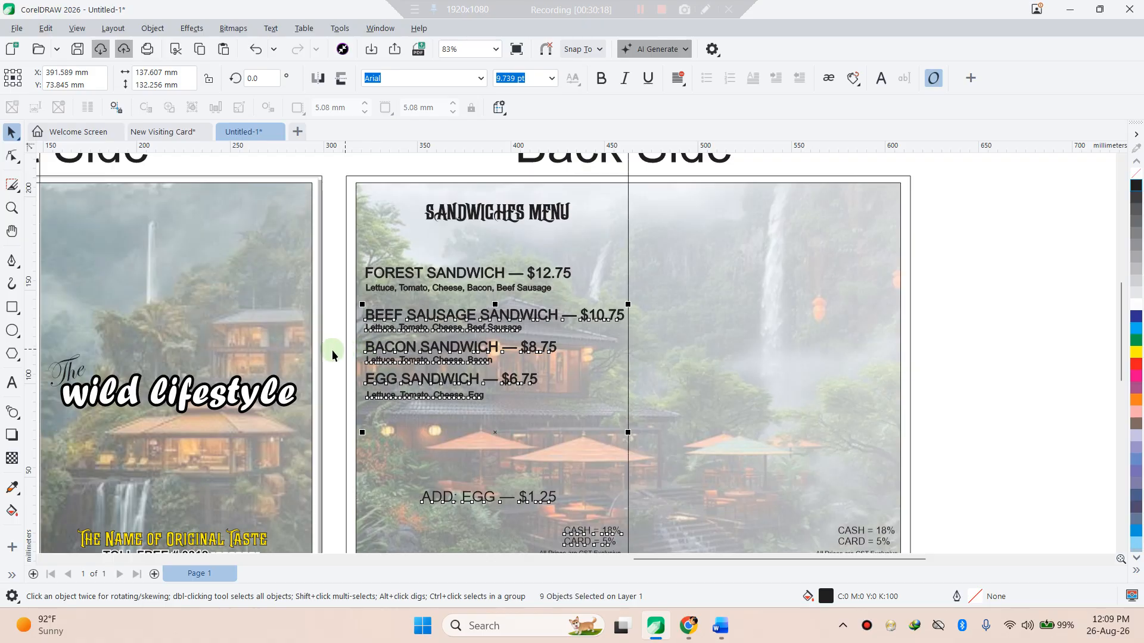
pyautogui.click(331, 351)
# - Group the bacon, egg and beef sausage sandwich names each with their own ingredient line
pyautogui.moveTo(331, 335); pyautogui.dragTo(585, 370)
pyautogui.hotkey('ctrl', 'g')
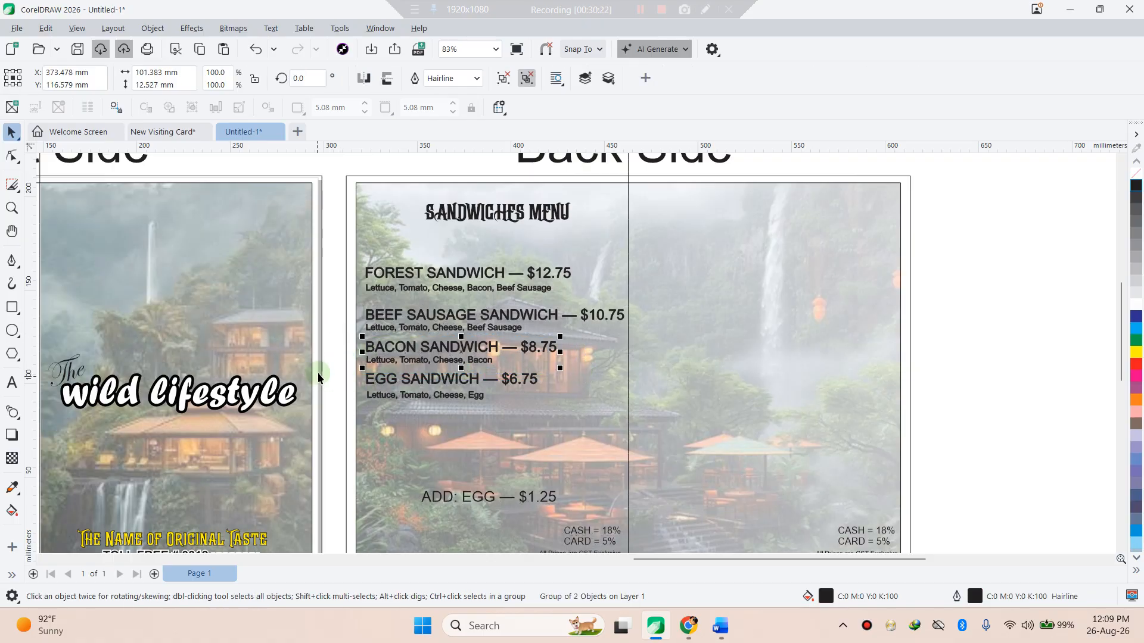
pyautogui.moveTo(327, 365); pyautogui.dragTo(565, 410)
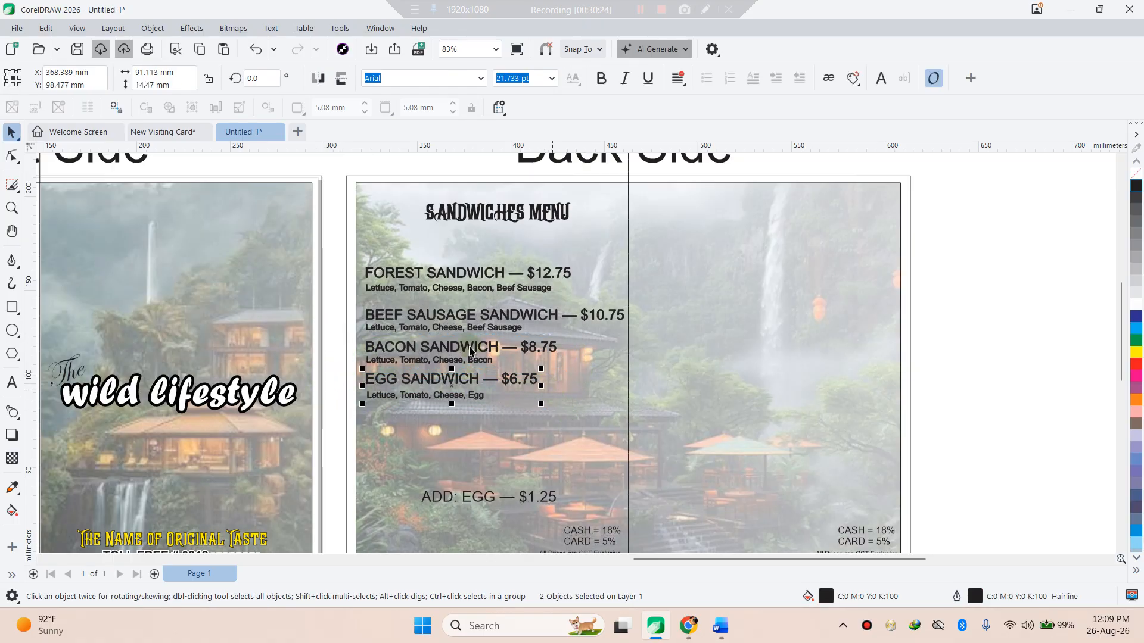
pyautogui.hotkey('ctrl', 'g')
pyautogui.moveTo(331, 306); pyautogui.dragTo(638, 333)
pyautogui.hotkey('ctrl', 'g')
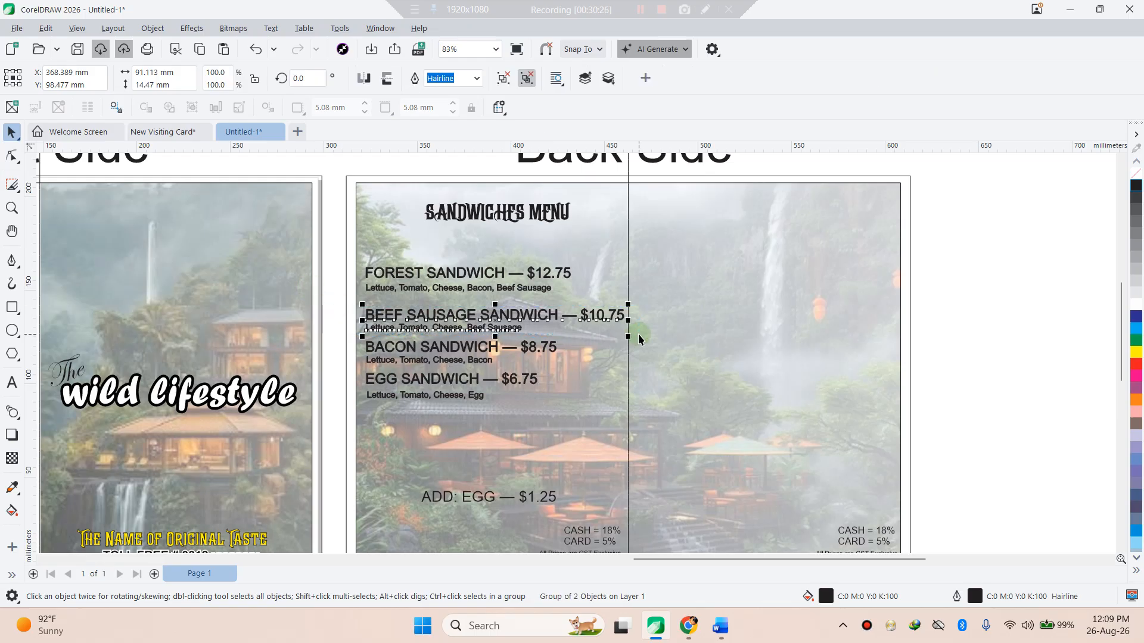
# - Move the EGG SANDWICH group straight down to just above the ADD: EGG line
pyautogui.click(395, 279)
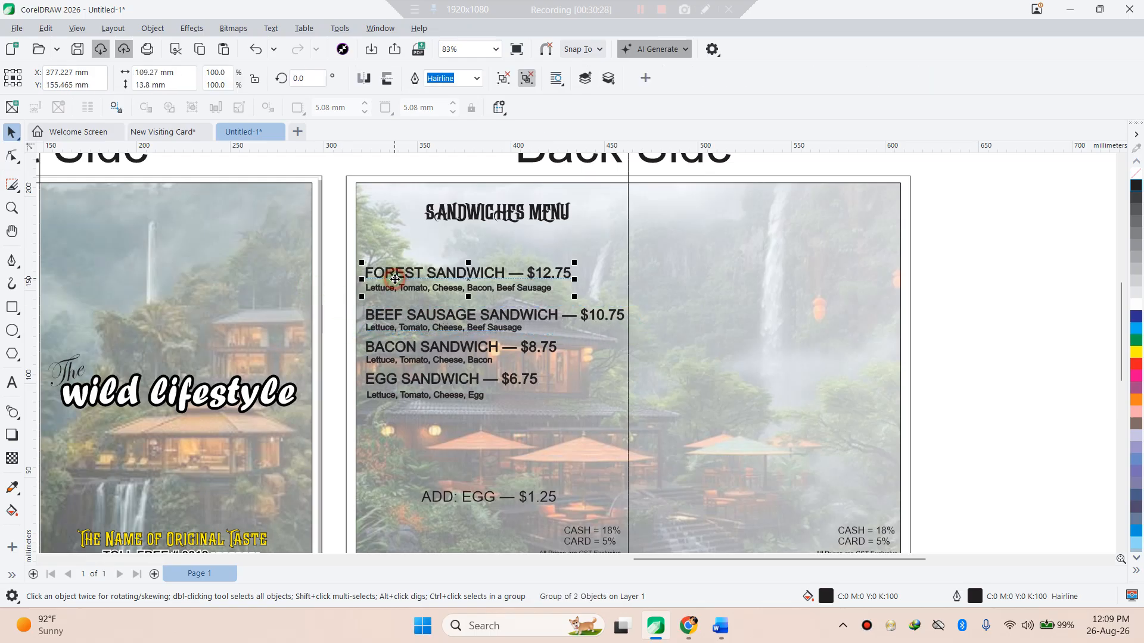
pyautogui.keyDown('shift'); pyautogui.click(404, 333); pyautogui.keyUp('shift')
pyautogui.keyDown('shift'); pyautogui.click(405, 349); pyautogui.keyUp('shift')
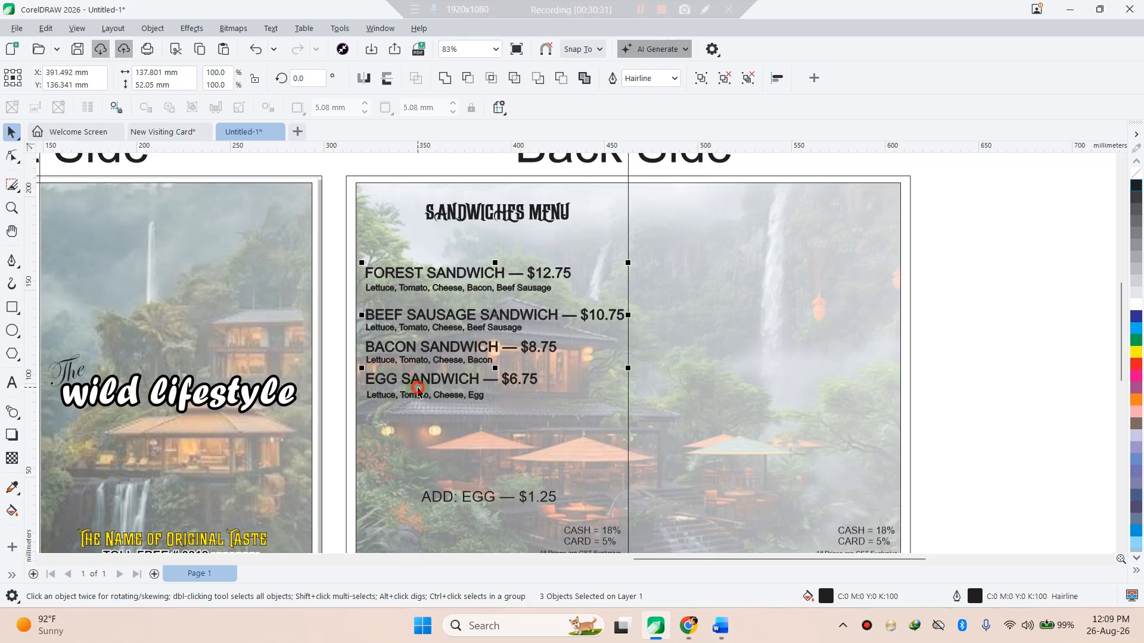
pyautogui.click(339, 399)
pyautogui.moveTo(411, 382); pyautogui.dragTo(408, 465)
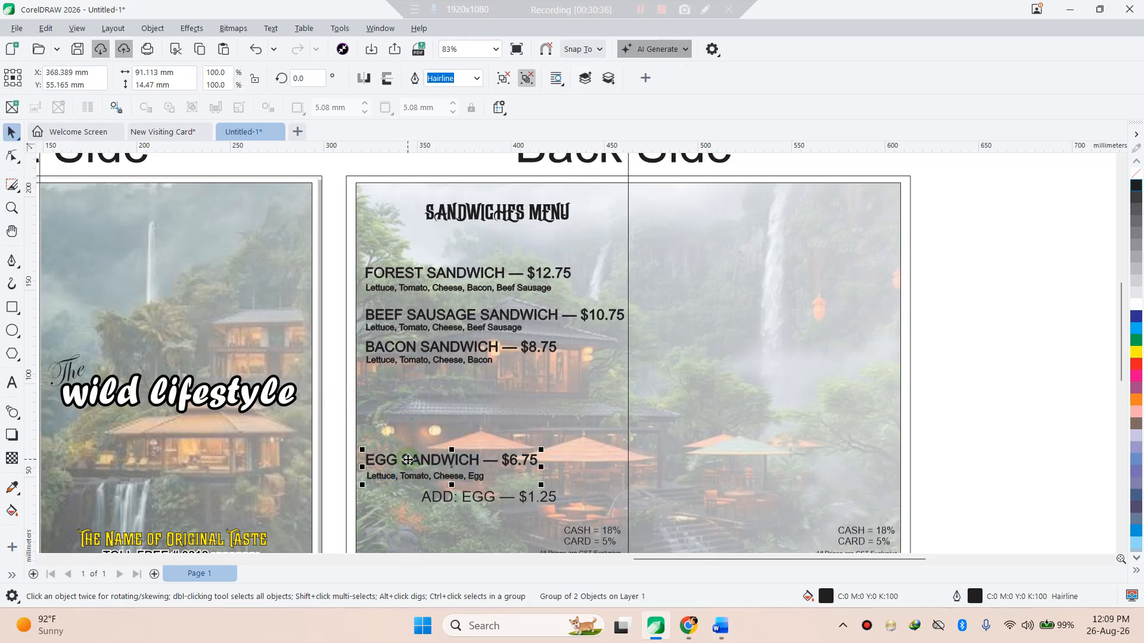
# - Distribute the four sandwich groups evenly in the vertical direction between the forest and egg entries
pyautogui.moveTo(335, 256); pyautogui.dragTo(448, 374)
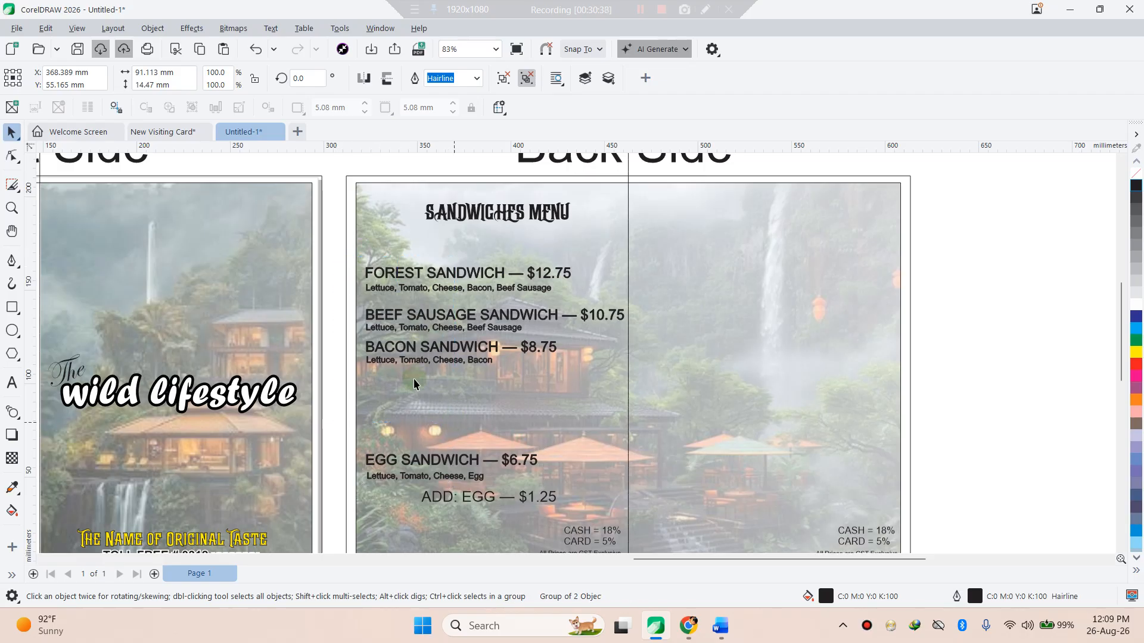
pyautogui.click(397, 280)
pyautogui.click(399, 284)
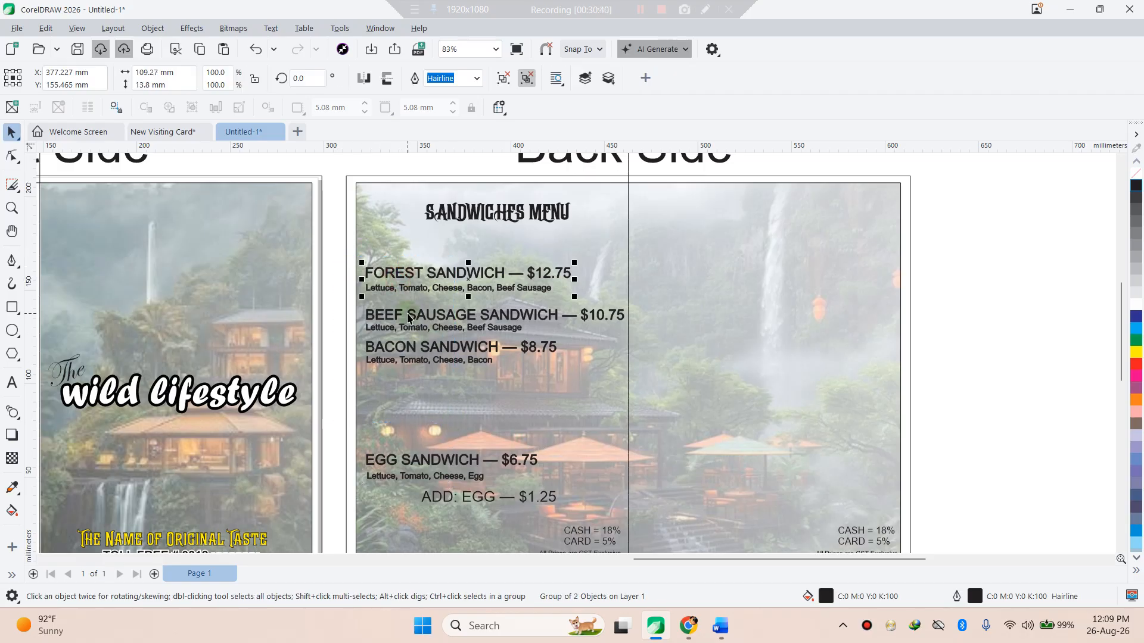
pyautogui.keyDown('shift'); pyautogui.click(409, 318); pyautogui.keyUp('shift')
pyautogui.keyDown('shift'); pyautogui.click(413, 347); pyautogui.keyUp('shift')
pyautogui.keyDown('shift'); pyautogui.click(428, 464); pyautogui.keyUp('shift')
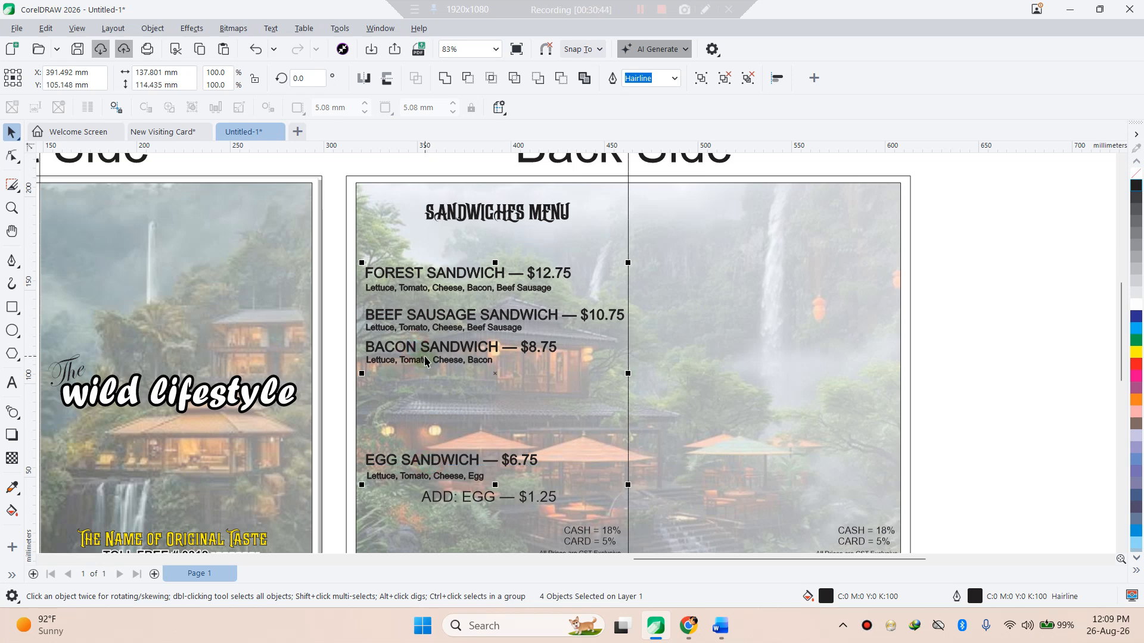
pyautogui.click(776, 79)
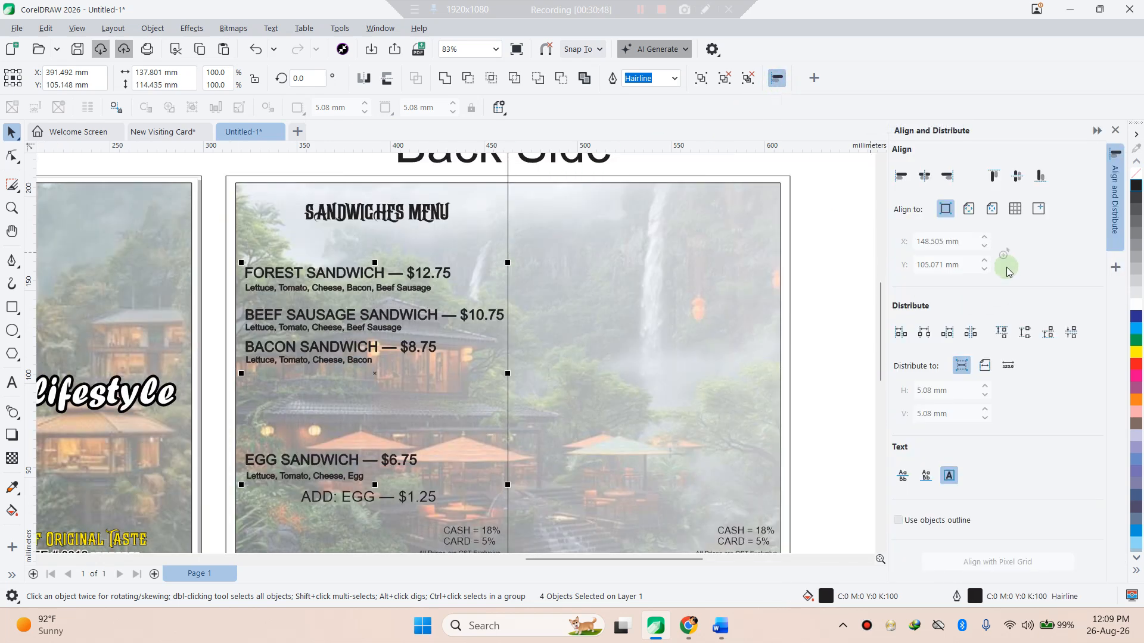
pyautogui.click(1003, 334)
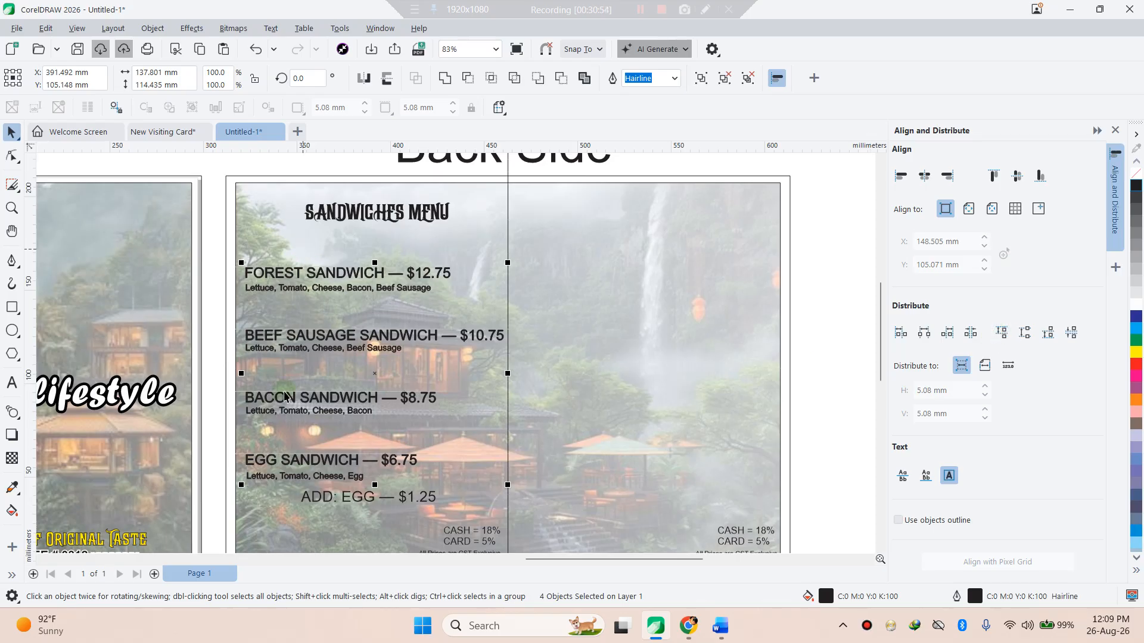
pyautogui.click(216, 408)
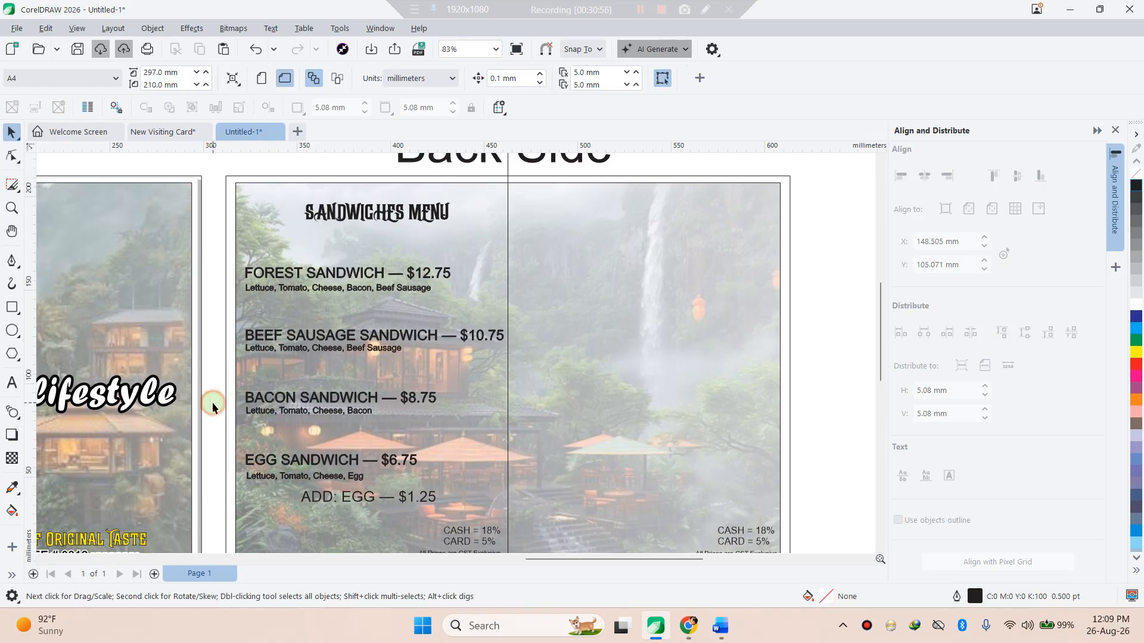
# - Place a copy of the SANDWICHES MENU heading level with the original at the top of the back side's right panel
pyautogui.scroll(-2, 350, 384)
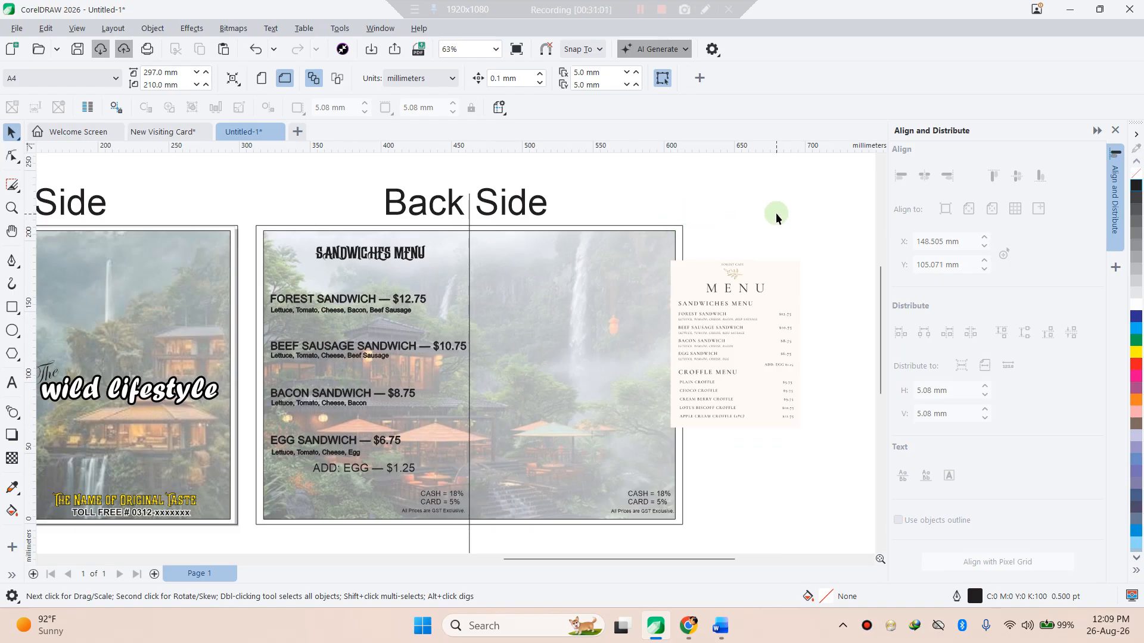
pyautogui.scroll(-2, 763, 300)
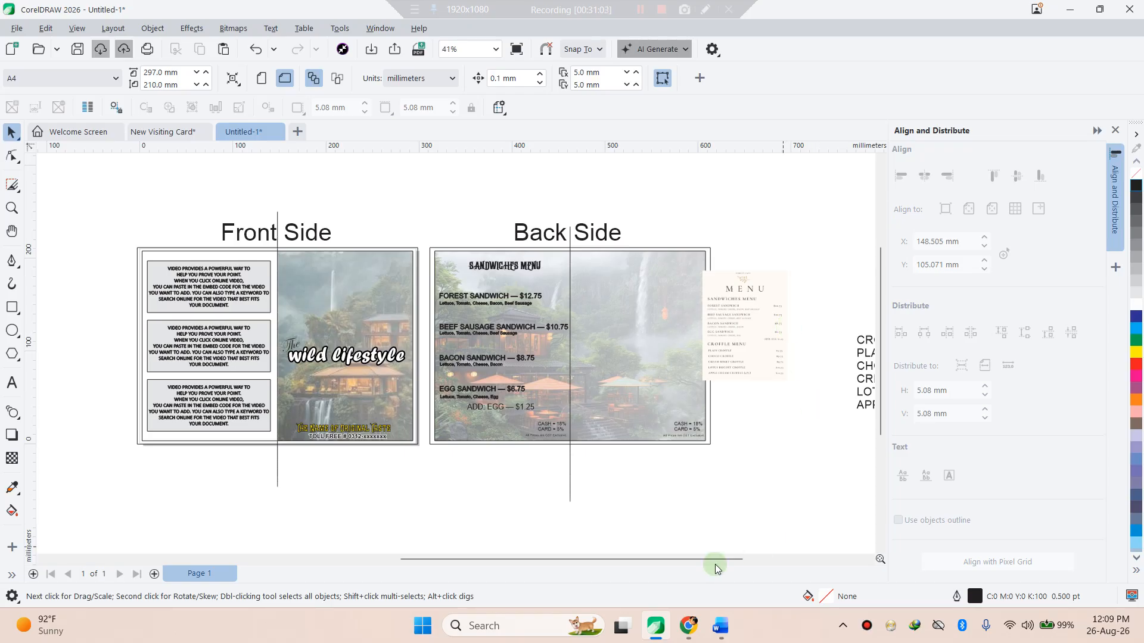
pyautogui.moveTo(699, 559); pyautogui.dragTo(760, 559)
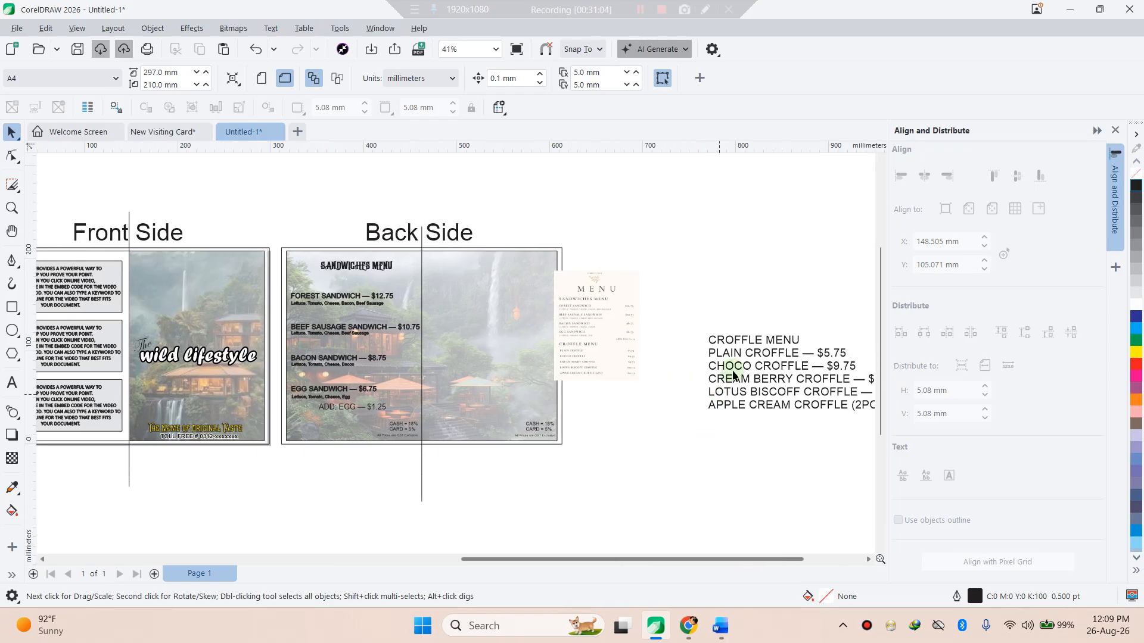
pyautogui.scroll(1, 331, 326)
pyautogui.scroll(1, 332, 326)
pyautogui.scroll(-1, 332, 327)
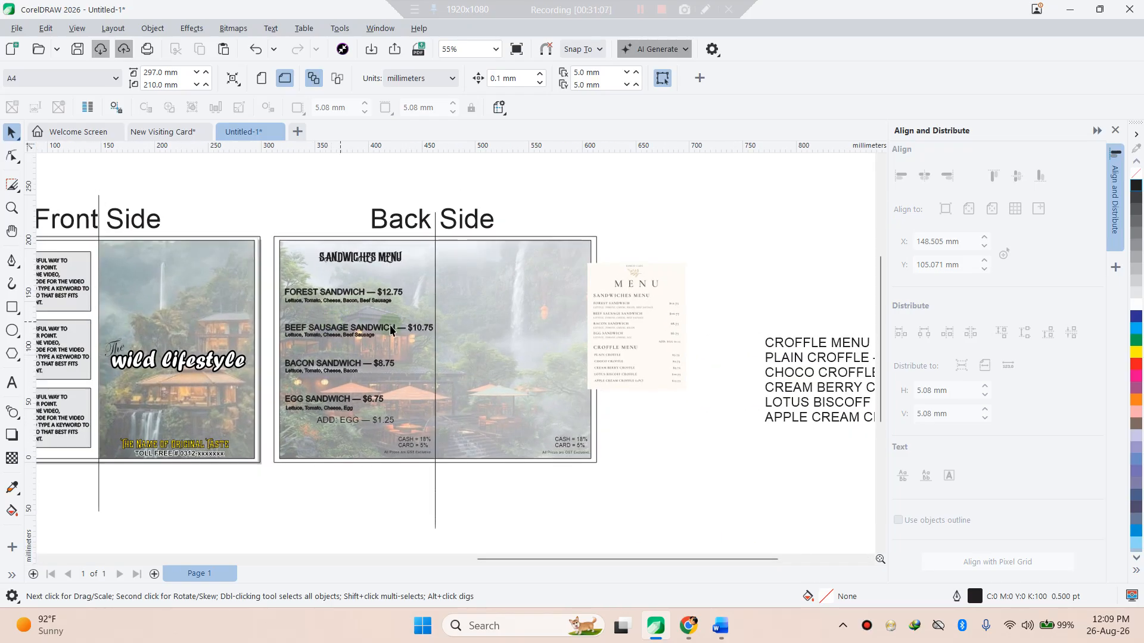
pyautogui.click(804, 345)
pyautogui.click(801, 342)
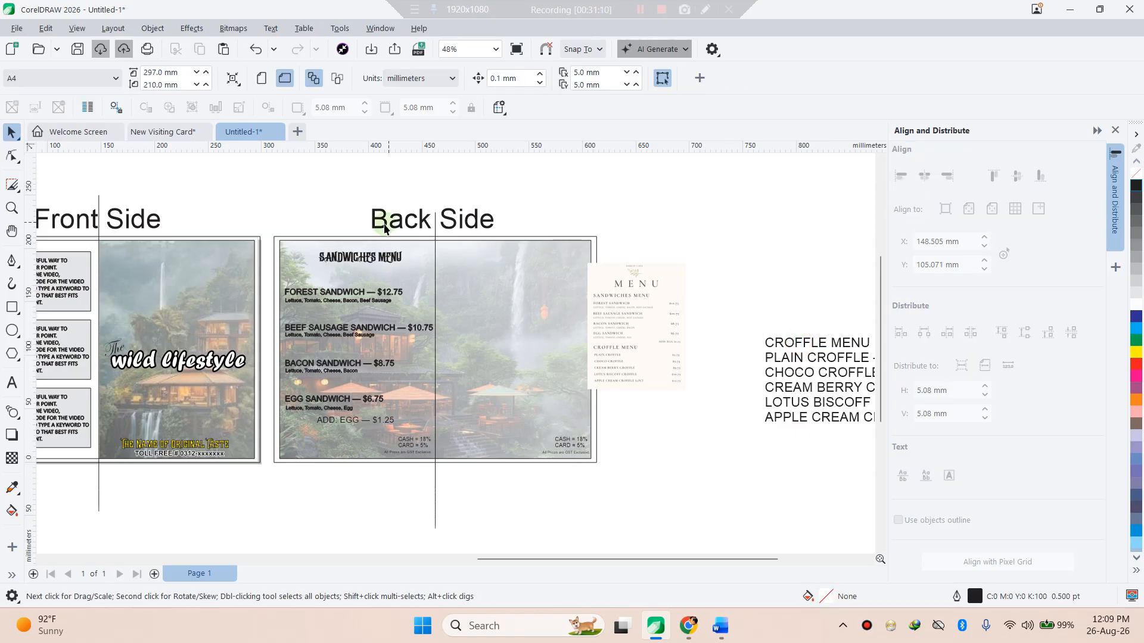
pyautogui.click(383, 256)
pyautogui.moveTo(383, 256); pyautogui.dragTo(458, 256)
# - Change the copied heading's wording to COFEE MENU
pyautogui.press('F8')
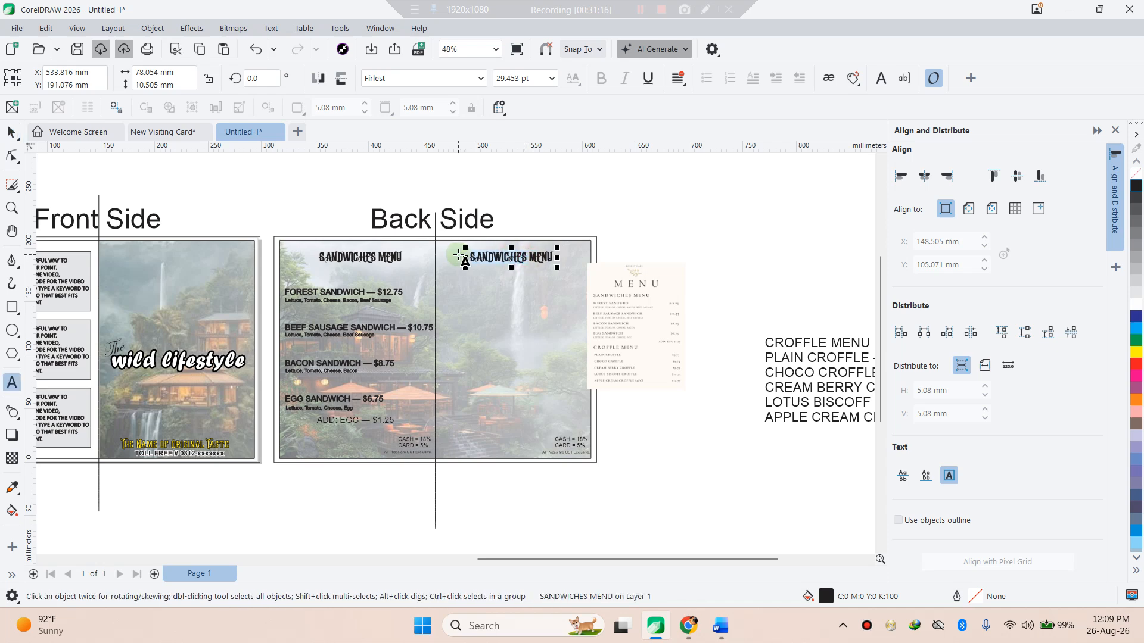
pyautogui.write('COFEE')
pyautogui.press('Escape')
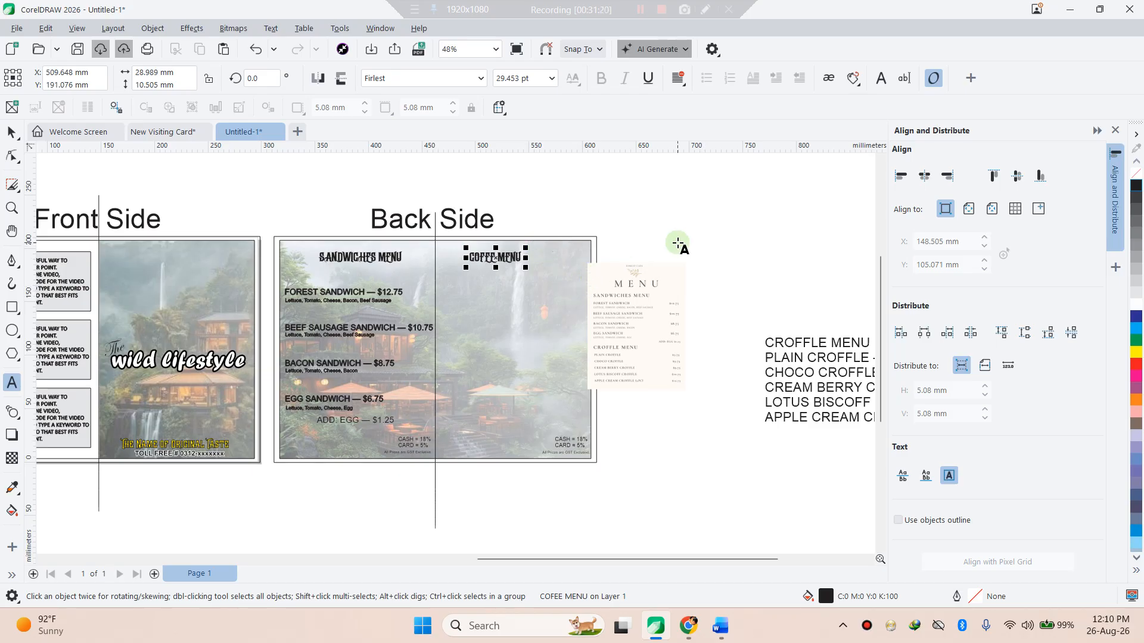
pyautogui.click(12, 132)
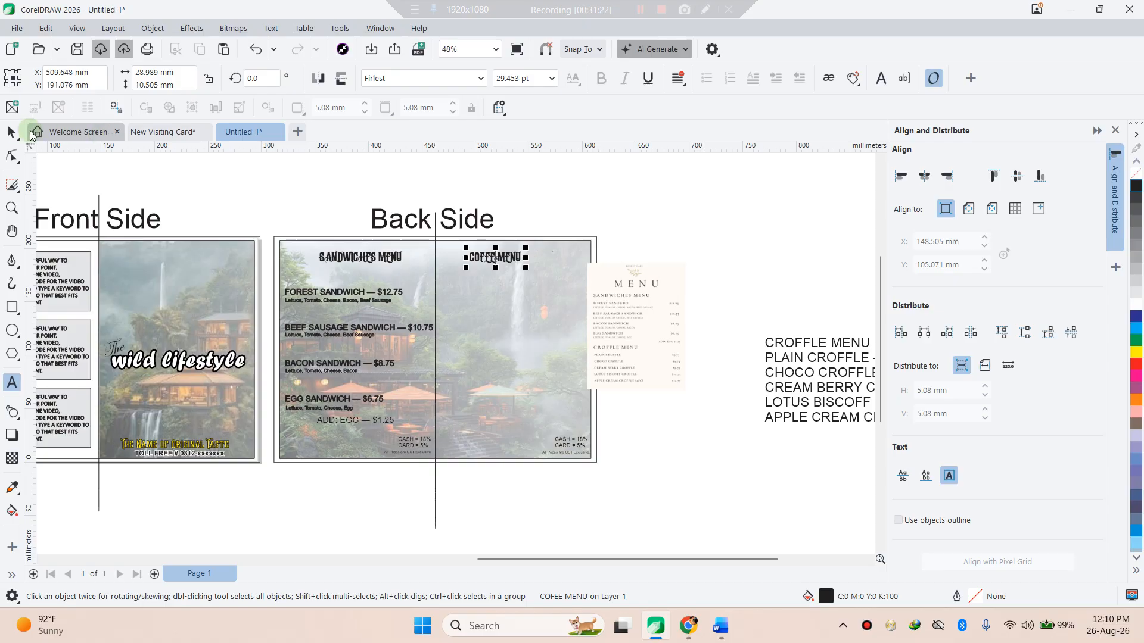
pyautogui.click(696, 243)
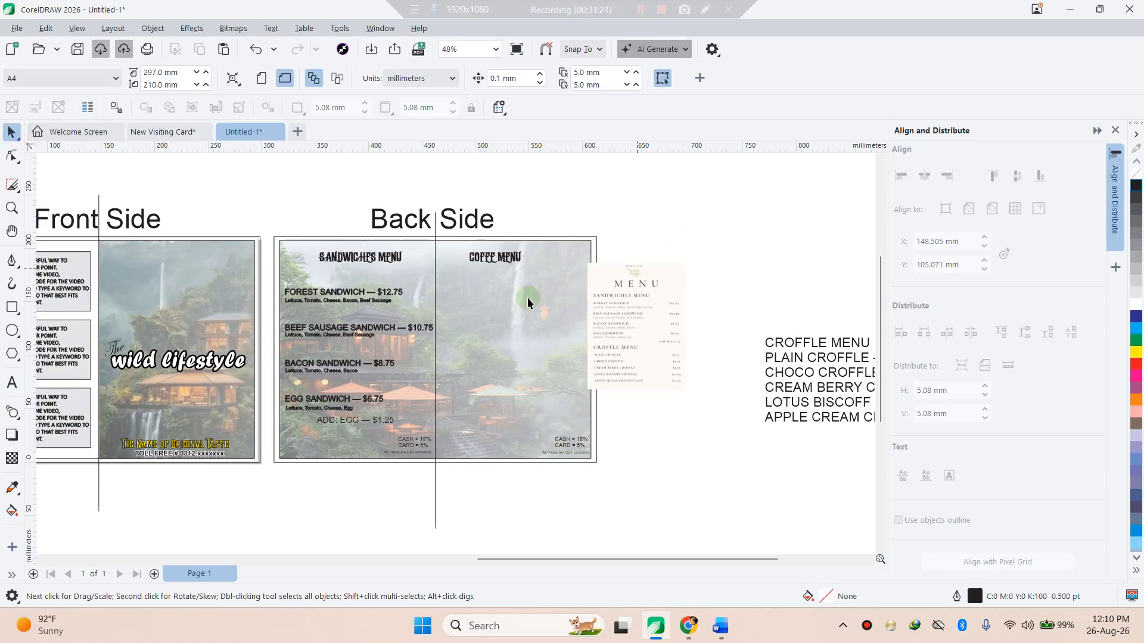
# - Delete the reference menu image beside the back side and the loose CROFFLE MENU title line
pyautogui.click(630, 320)
pyautogui.press('Delete')
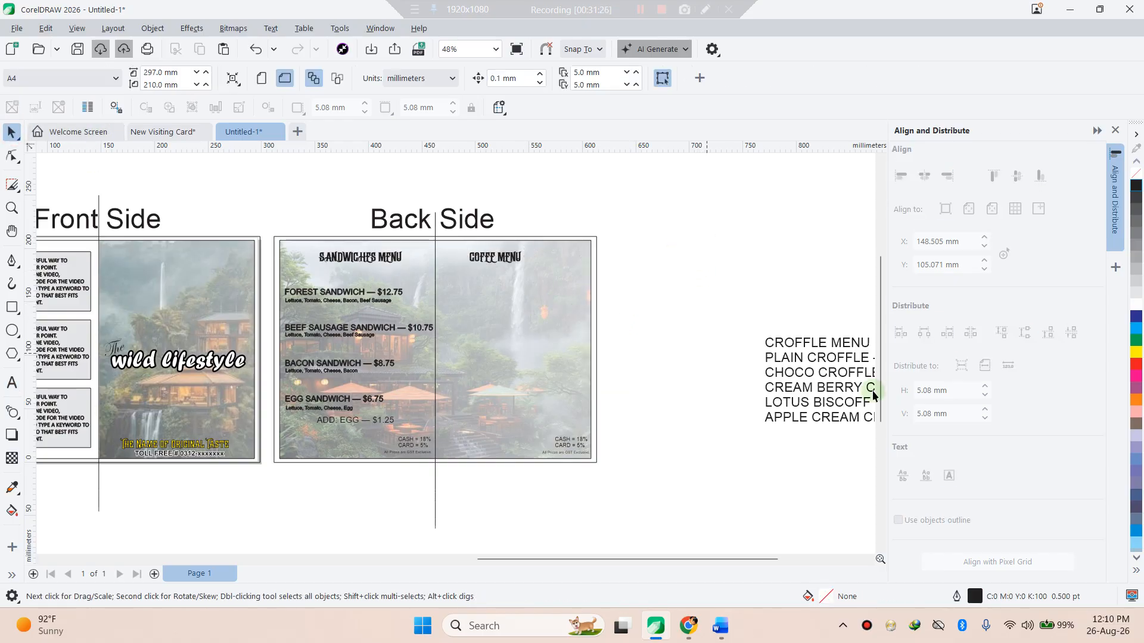
pyautogui.click(837, 345)
pyautogui.press('Delete')
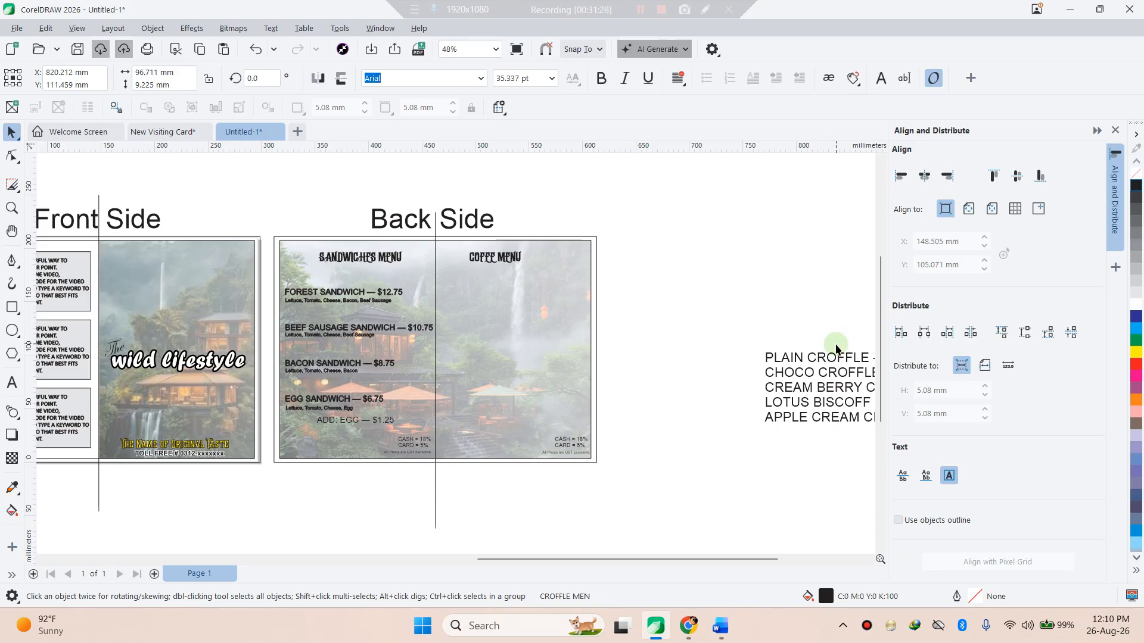
pyautogui.click(792, 356)
pyautogui.moveTo(733, 327); pyautogui.dragTo(849, 441)
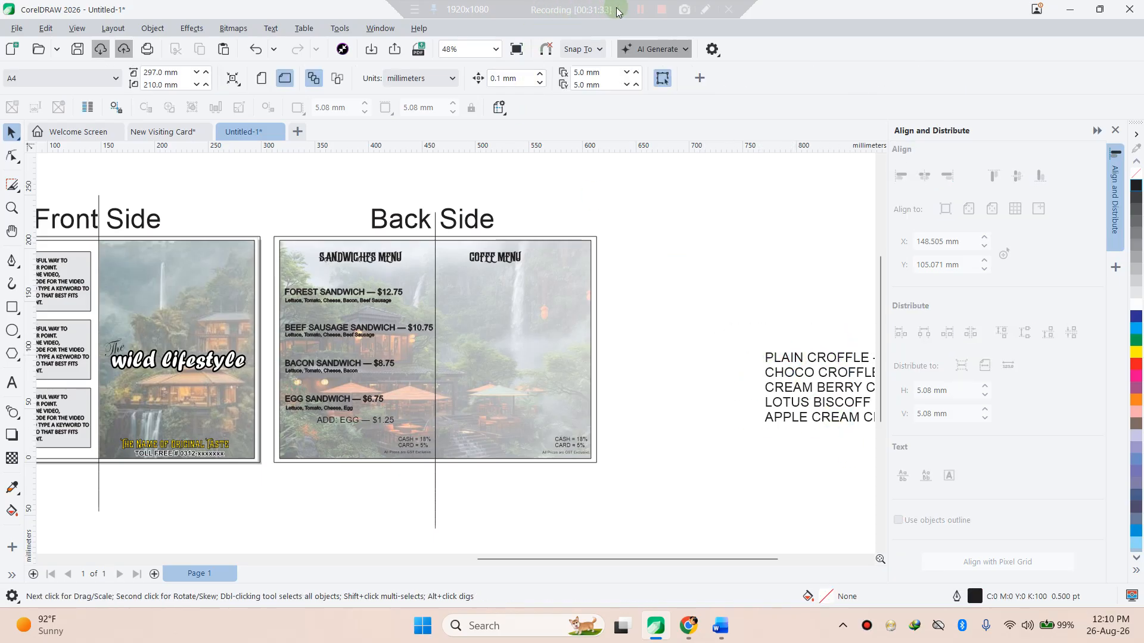
pyautogui.click(640, 9)
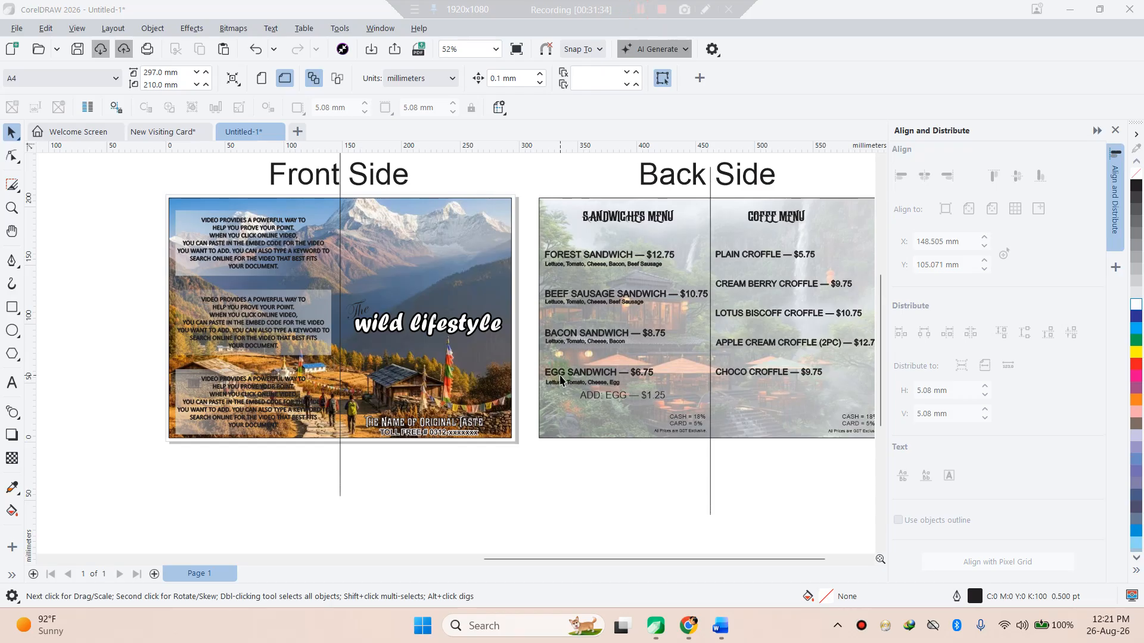
# - Delete the vertical fold lines running through the middle of the back and front sides
pyautogui.click(710, 450)
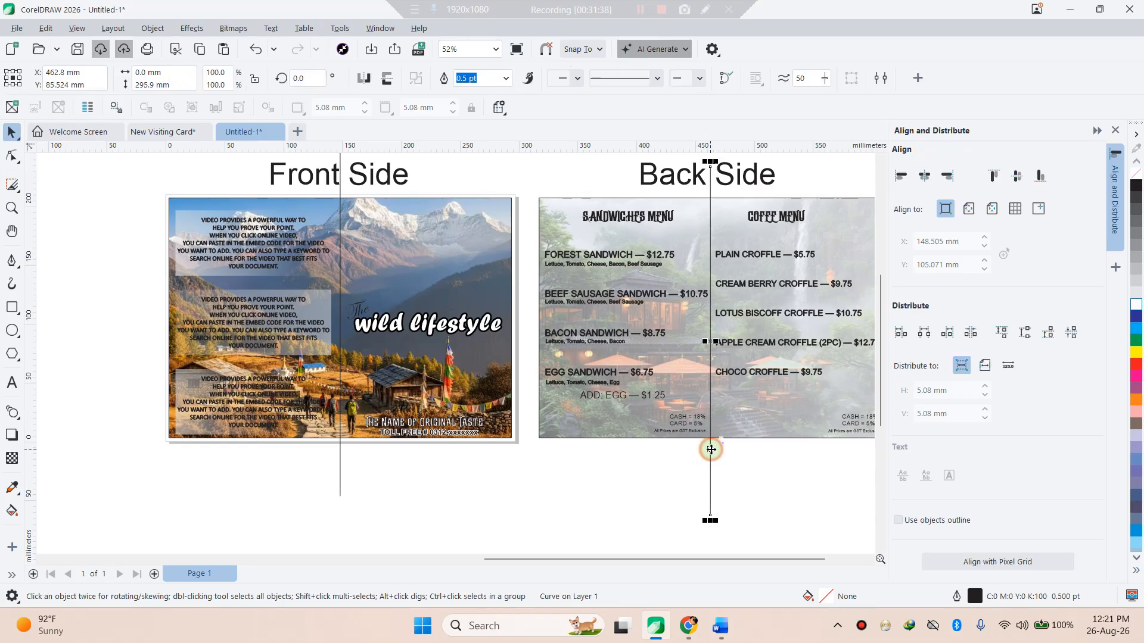
pyautogui.press('Delete')
pyautogui.click(340, 483)
pyautogui.press('Delete')
# - Shrink the Front Side and Back Side labels to about 16.6 pt and 18.6 pt, placing them above the two pages' facing corners
pyautogui.click(360, 185)
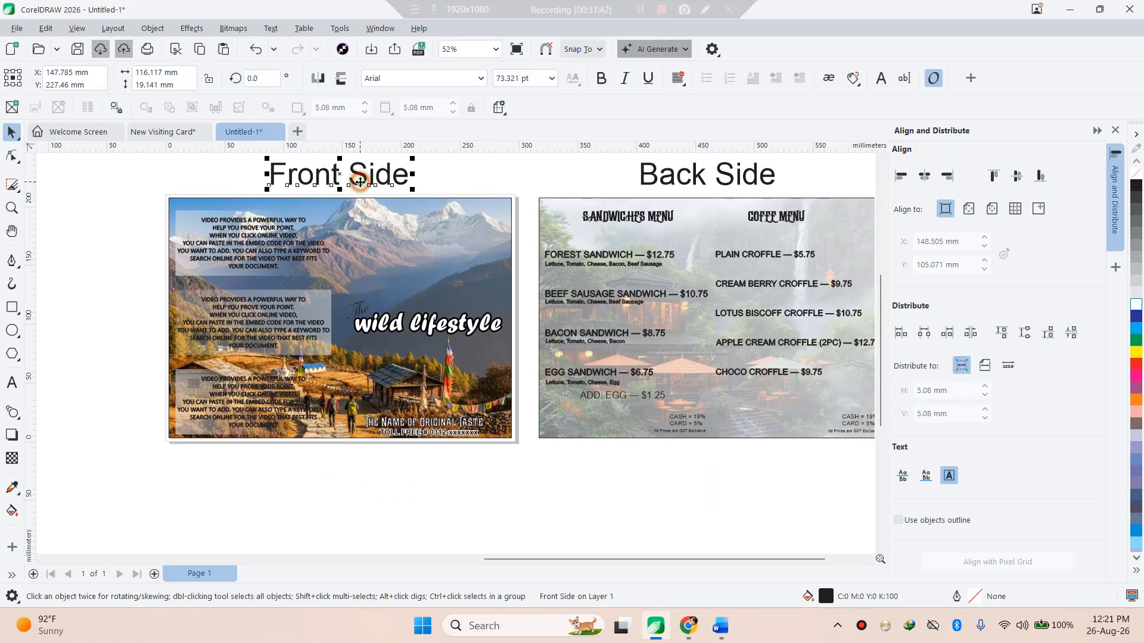
pyautogui.click(698, 176)
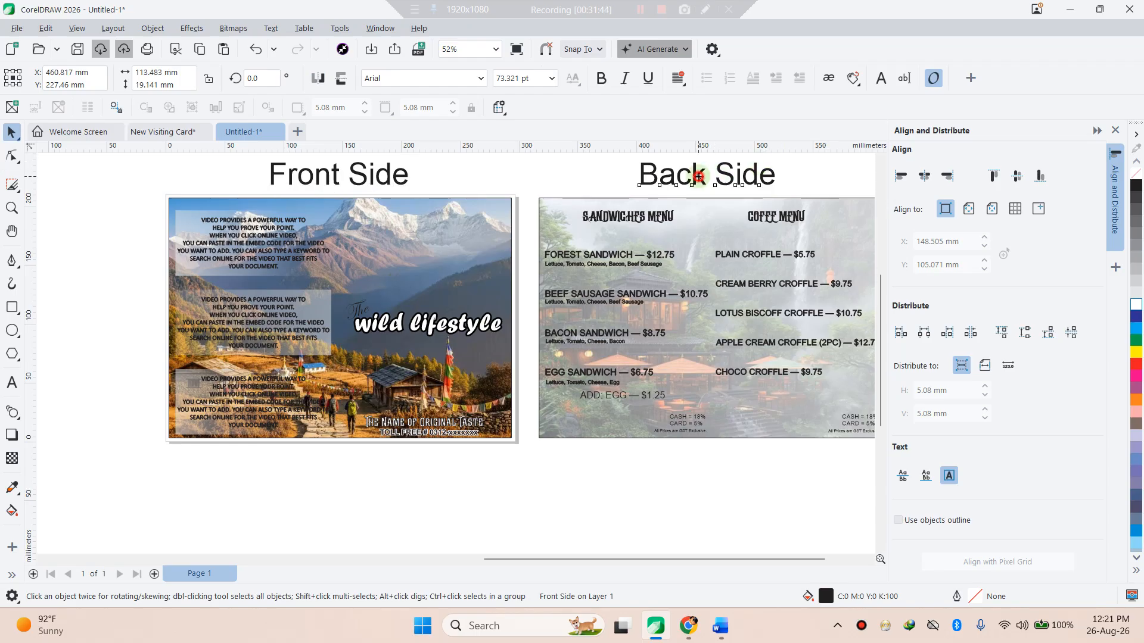
pyautogui.click(417, 182)
pyautogui.click(411, 189)
pyautogui.moveTo(411, 188); pyautogui.dragTo(502, 195)
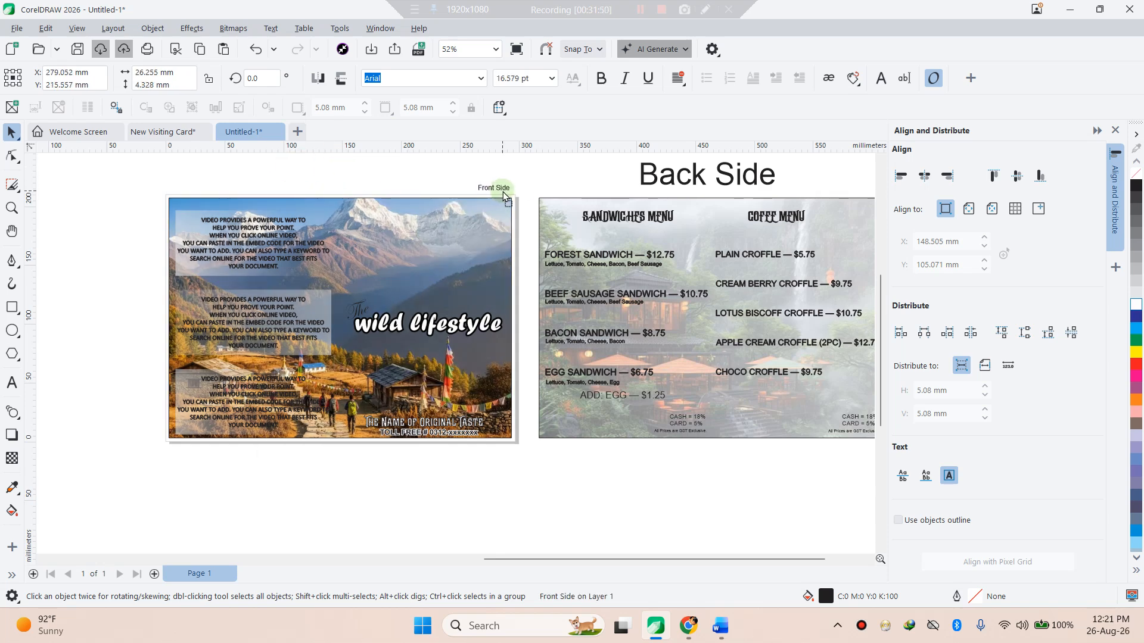
pyautogui.click(700, 180)
pyautogui.moveTo(779, 189); pyautogui.dragTo(558, 195)
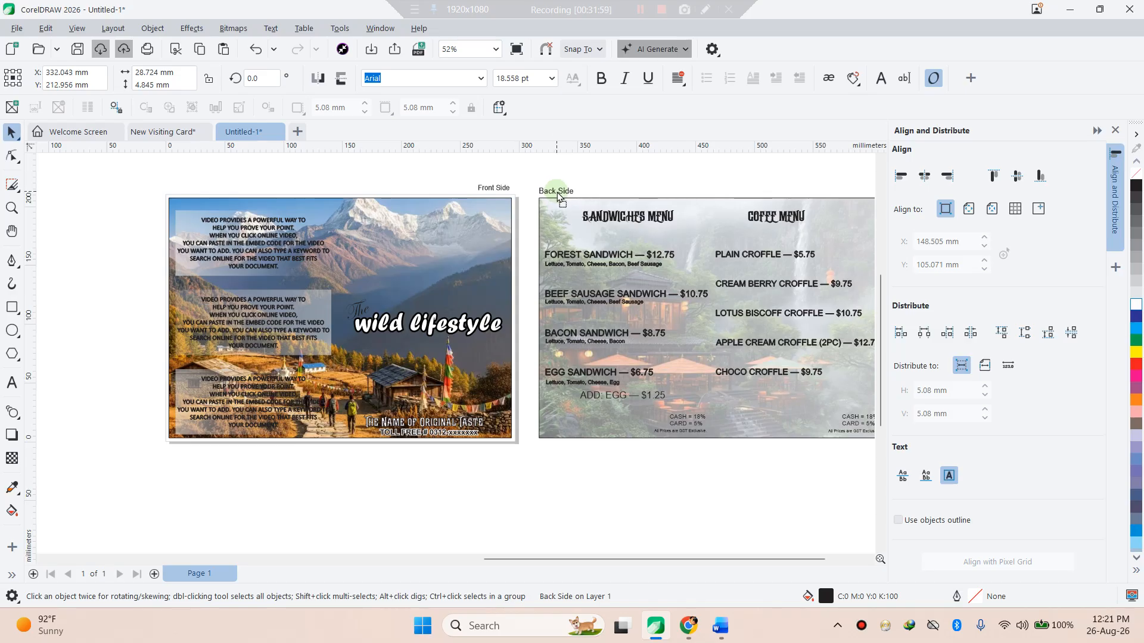
# - Nudge the Back Side label slightly upward above its page
pyautogui.click(567, 467)
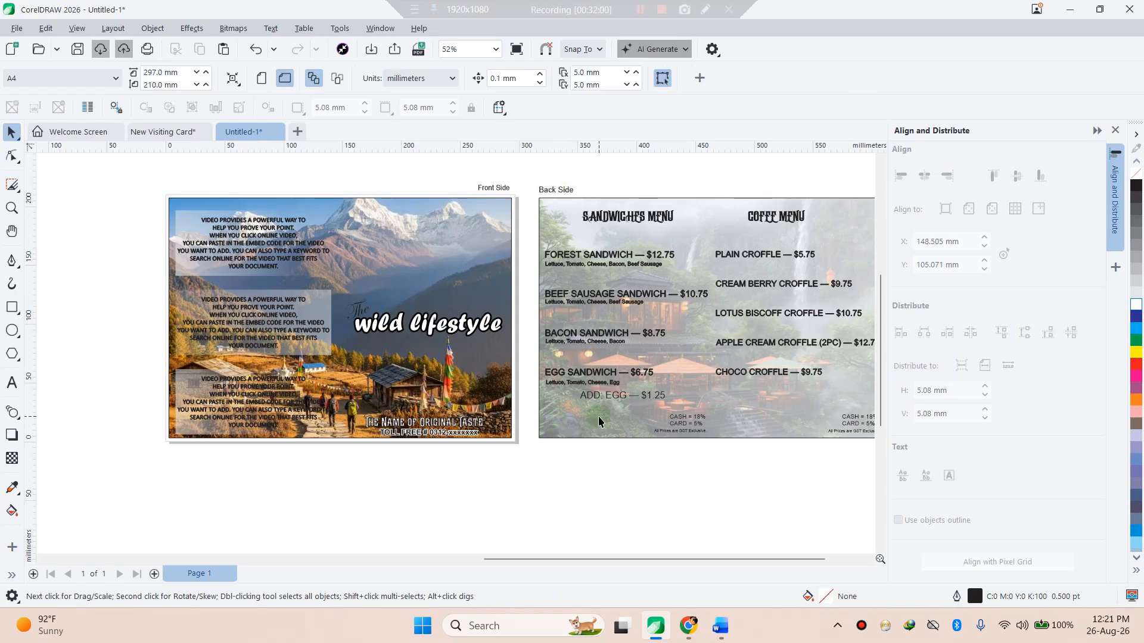
pyautogui.click(552, 192)
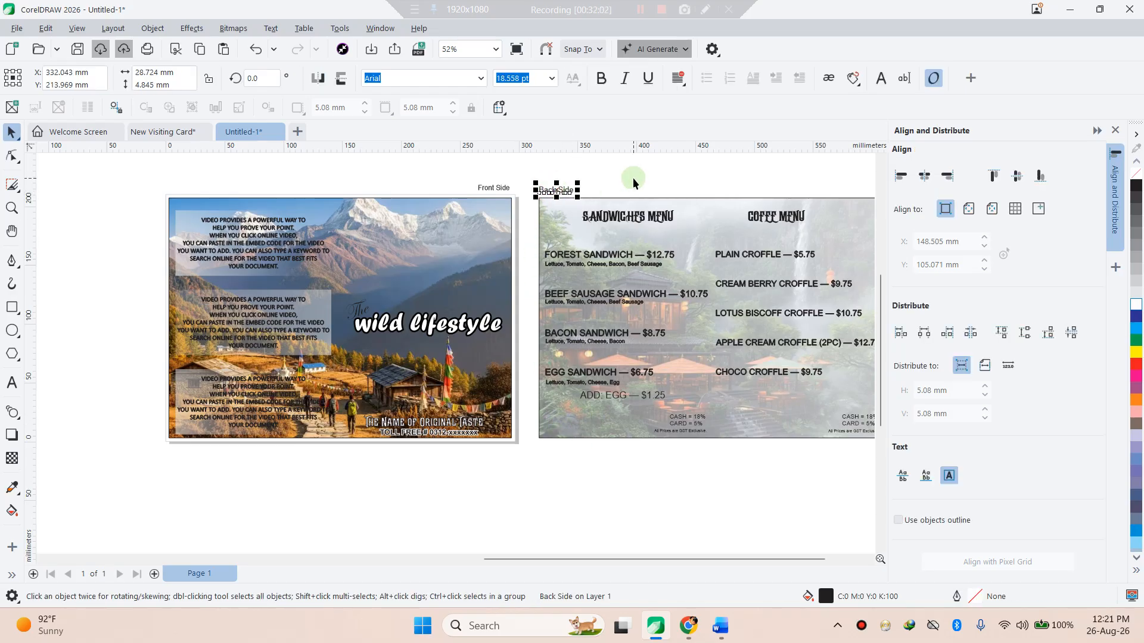
pyautogui.press('Up')
pyautogui.press('Up')
# - Copy the Back Side label above the same page's outer corner and reword the copy as Size = A4 Landscape
pyautogui.moveTo(568, 192); pyautogui.dragTo(848, 195)
pyautogui.rightClick(846, 191)
pyautogui.doubleClick(858, 190)
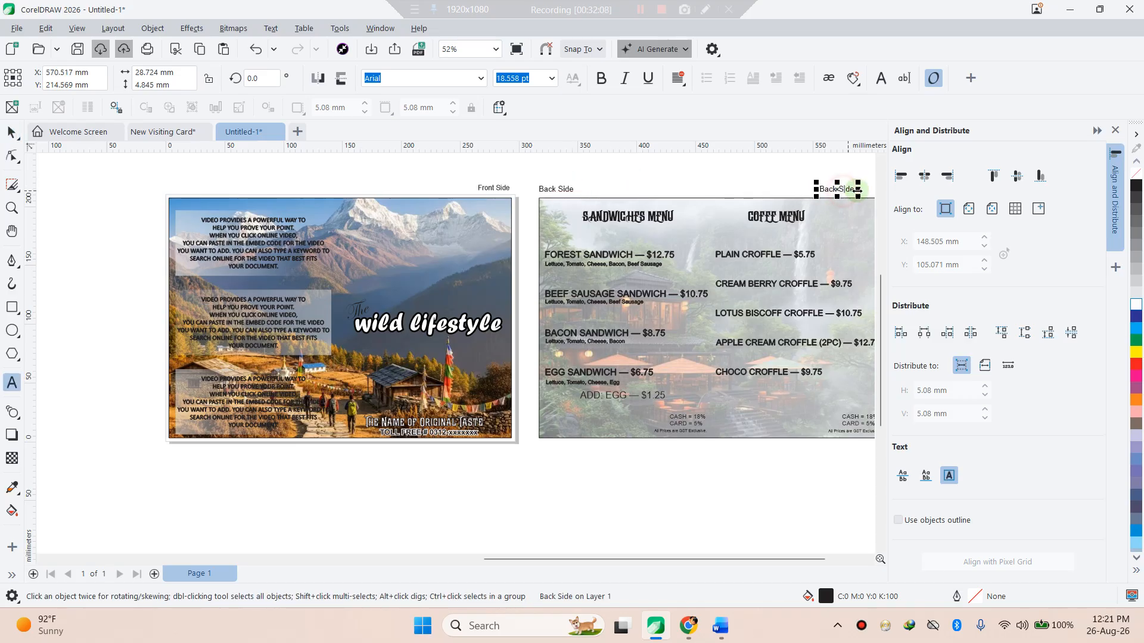
pyautogui.moveTo(856, 191); pyautogui.dragTo(804, 186)
pyautogui.write('Size = A4')
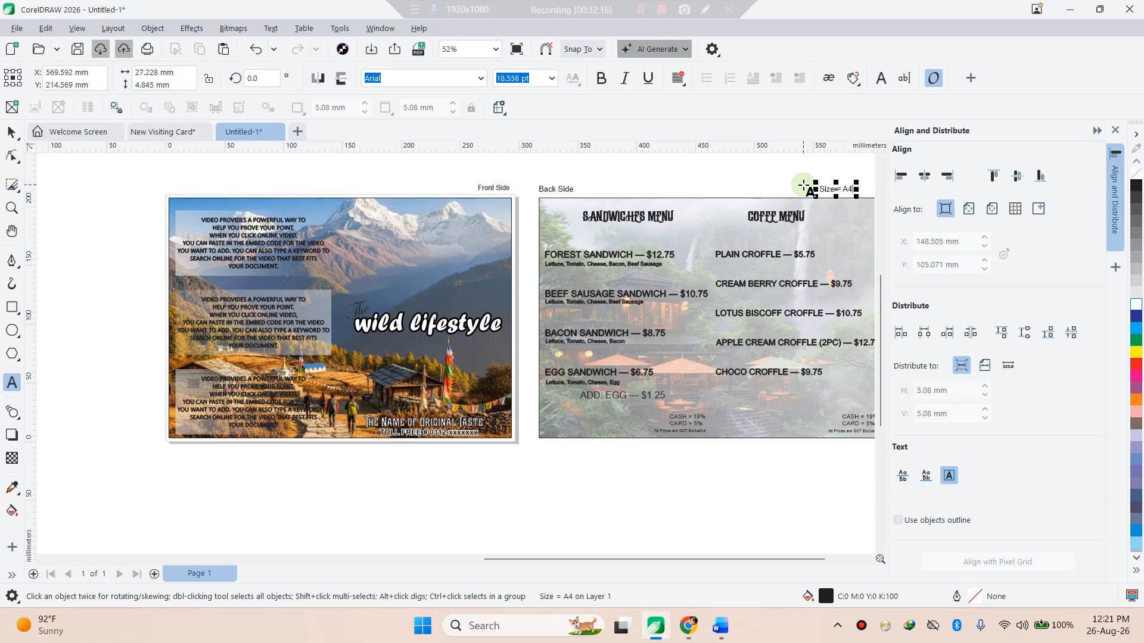
pyautogui.write('Landscape')
pyautogui.click(11, 132)
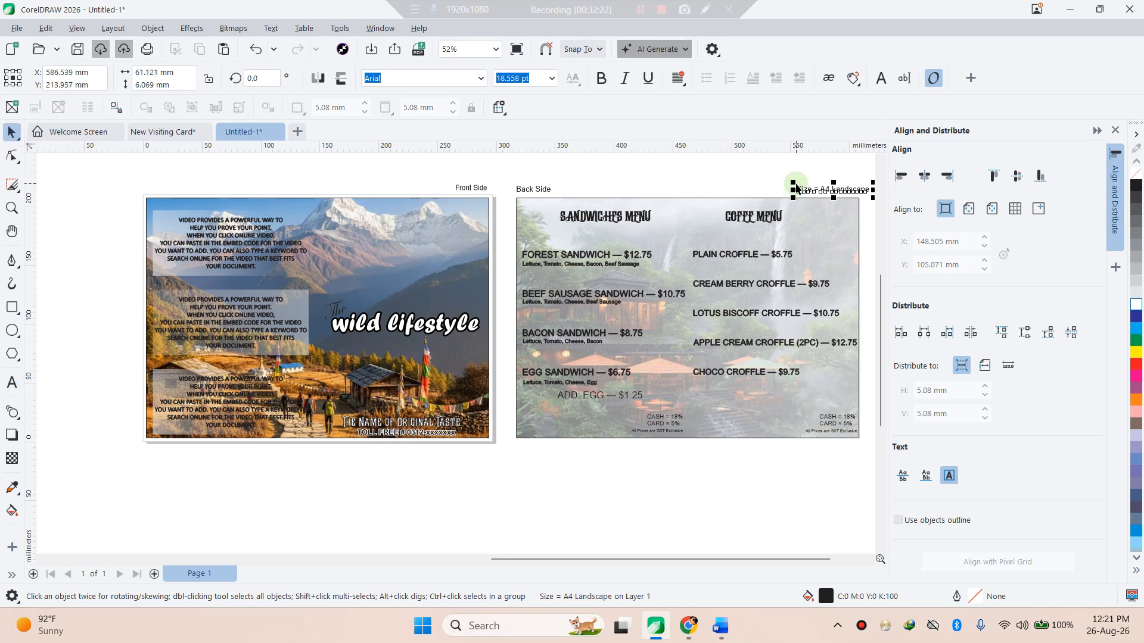
# - Nudge the Size = A4 Landscape label inward so it ends at the back side's outer edge
pyautogui.press('Left')
pyautogui.press('Left')
pyautogui.press('Left')
pyautogui.press('Left')
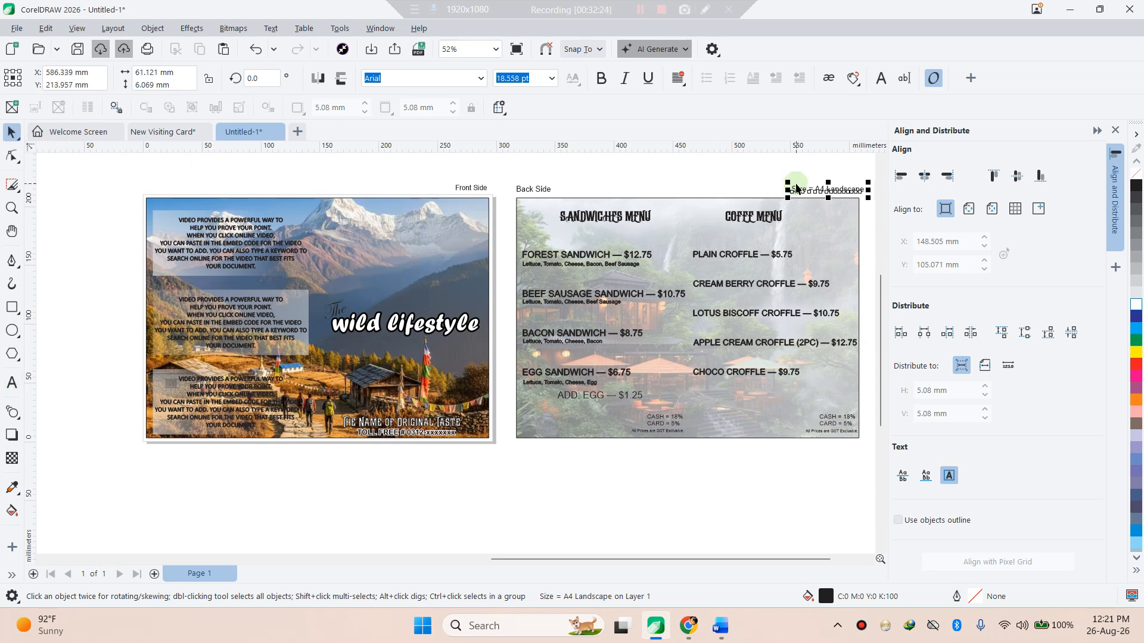
pyautogui.press('Left')
pyautogui.press('Left')
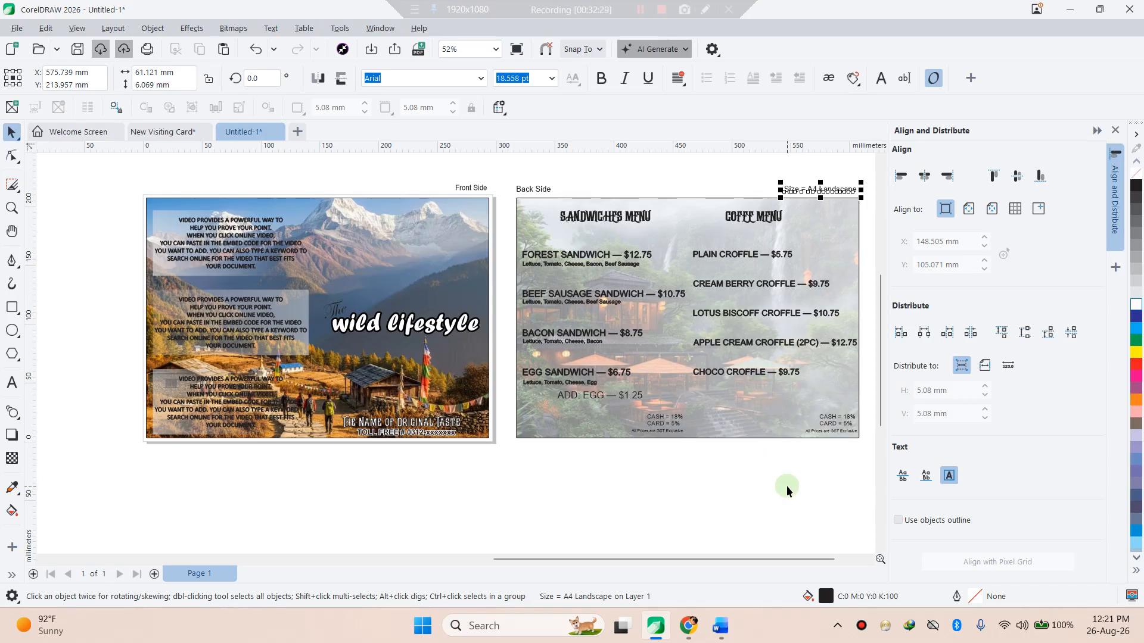
# - Copy the Size = A4 Landscape label above the front side's outer corner
pyautogui.moveTo(820, 189); pyautogui.dragTo(184, 205)
pyautogui.rightClick(183, 205)
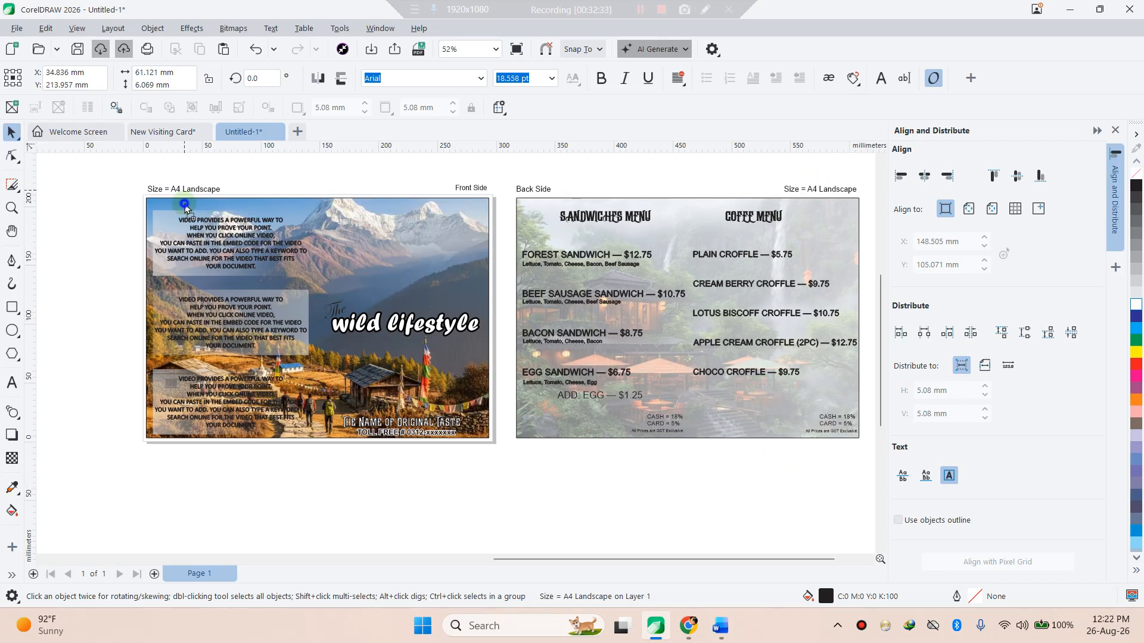
pyautogui.click(74, 275)
# - Group all the front side's objects with their labels and begin exporting the group to the Desktop folder
pyautogui.moveTo(495, 320); pyautogui.dragTo(499, 454)
pyautogui.hotkey('ctrl', 'g')
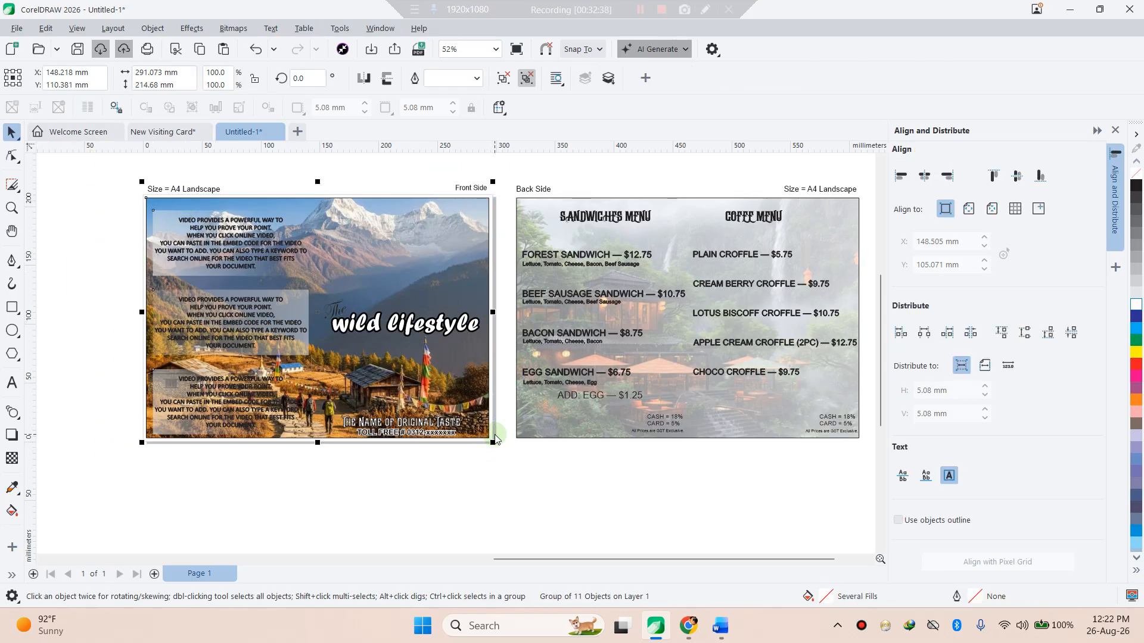
pyautogui.hotkey('ctrl', 'e')
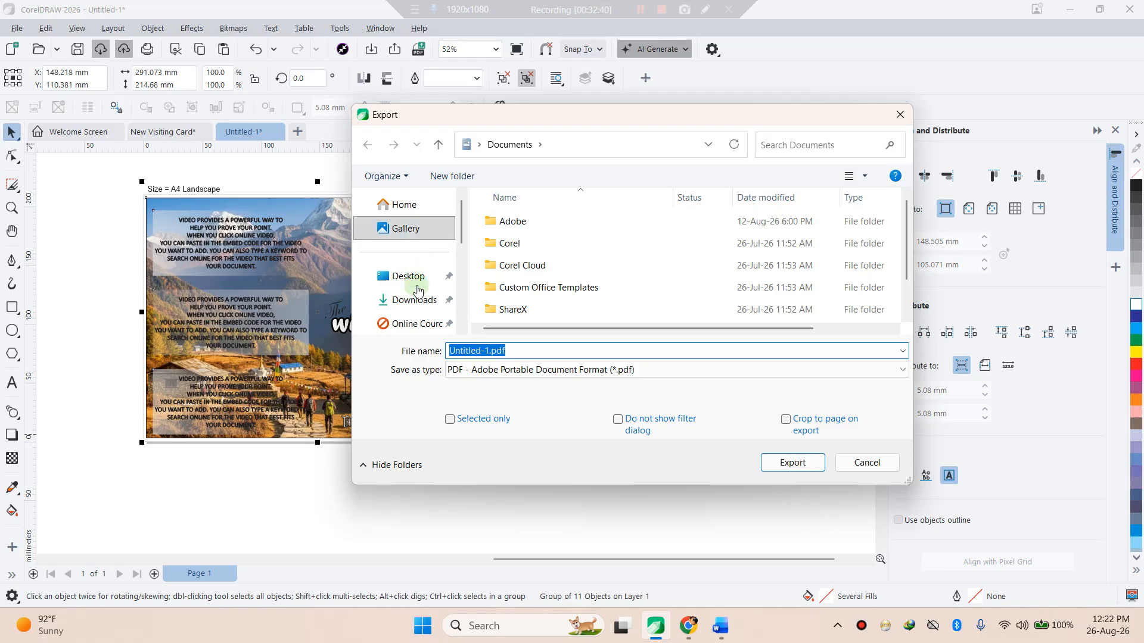
pyautogui.click(408, 276)
pyautogui.click(537, 345)
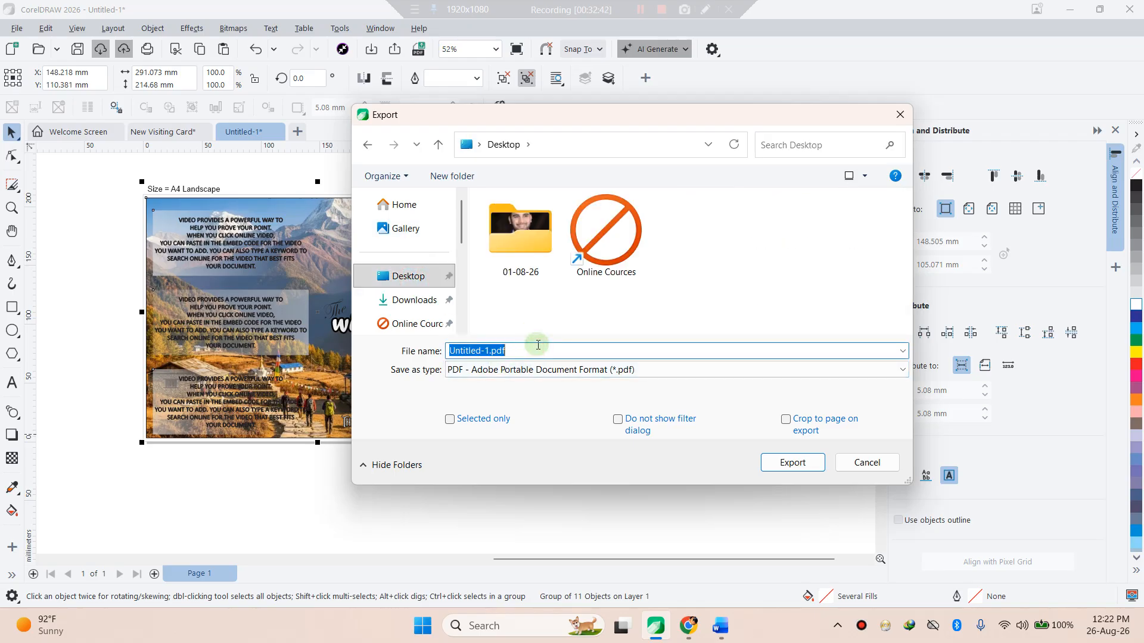
# - Export only the selected front side group as Outer Size.jpg in JPG format with CMYK color and High quality
pyautogui.write('Side')
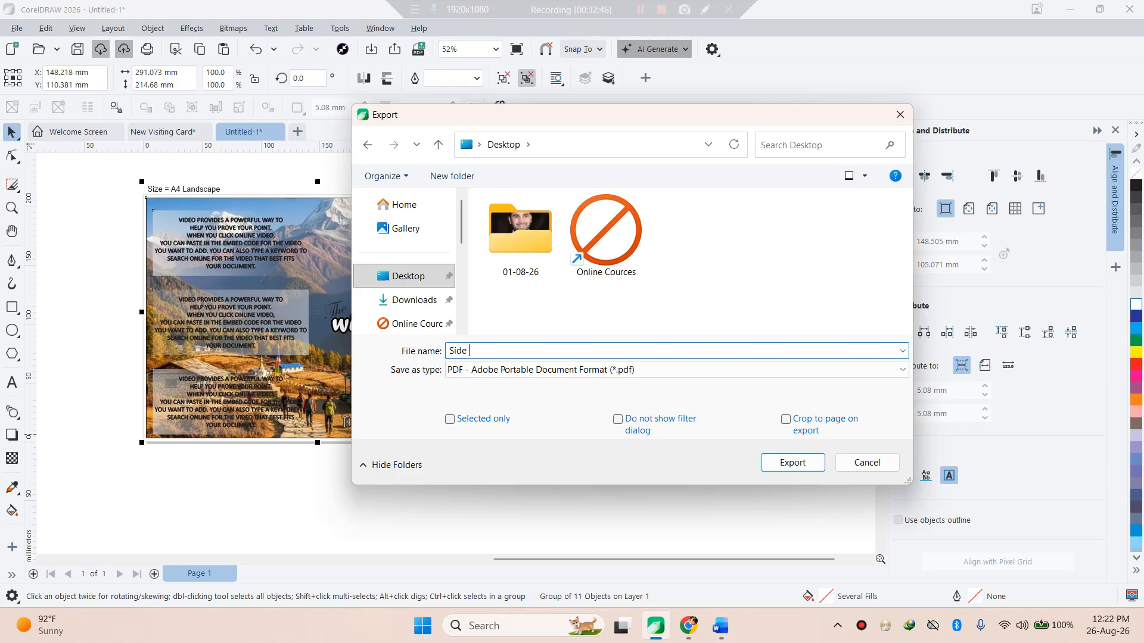
pyautogui.press('BackSpace')
pyautogui.press('BackSpace')
pyautogui.press('BackSpace')
pyautogui.write('Out')
pyautogui.click(505, 370)
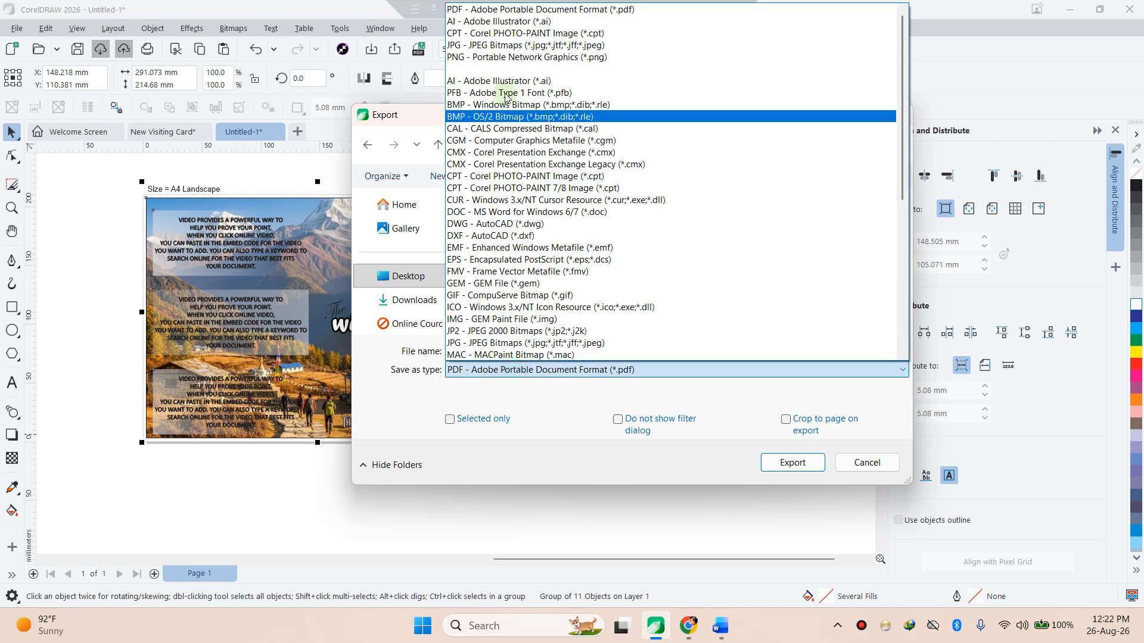
pyautogui.click(506, 45)
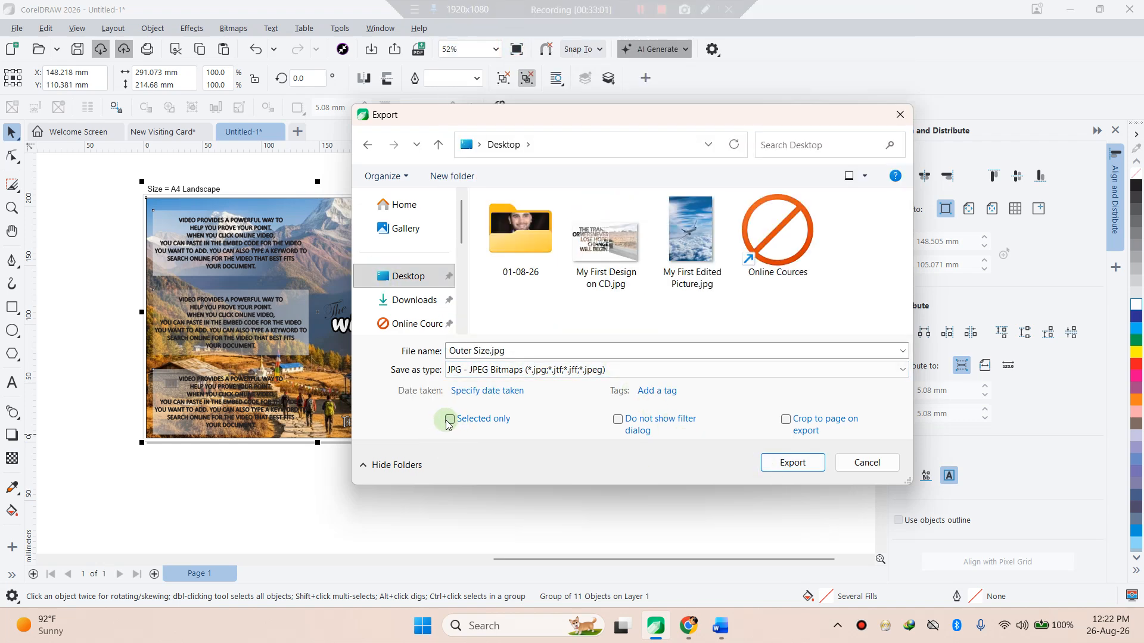
pyautogui.click(793, 462)
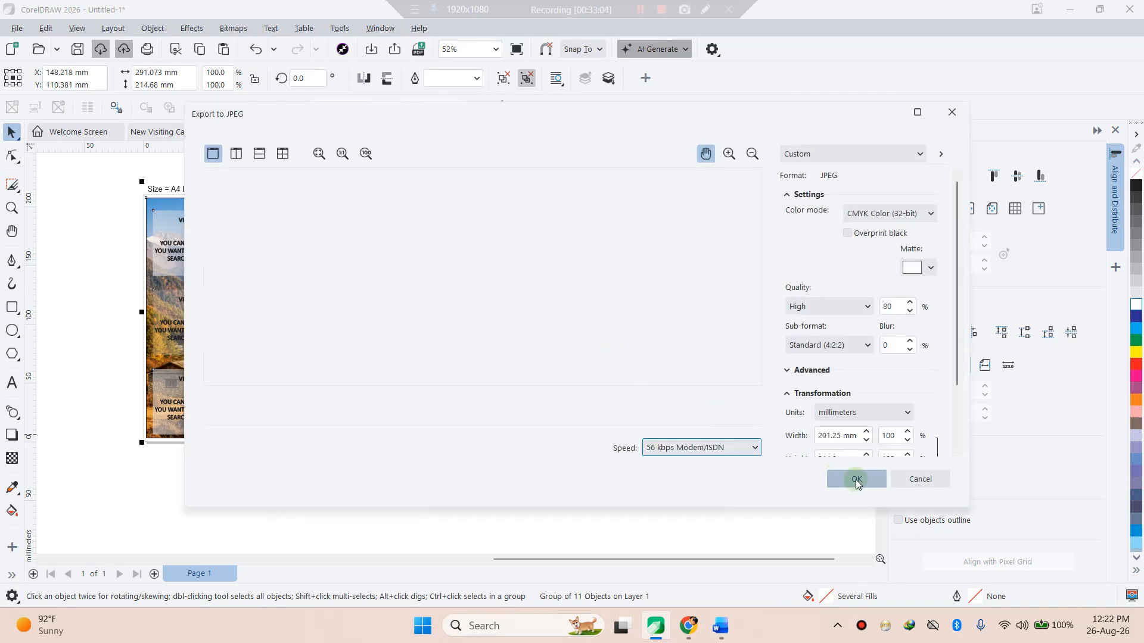
pyautogui.click(856, 480)
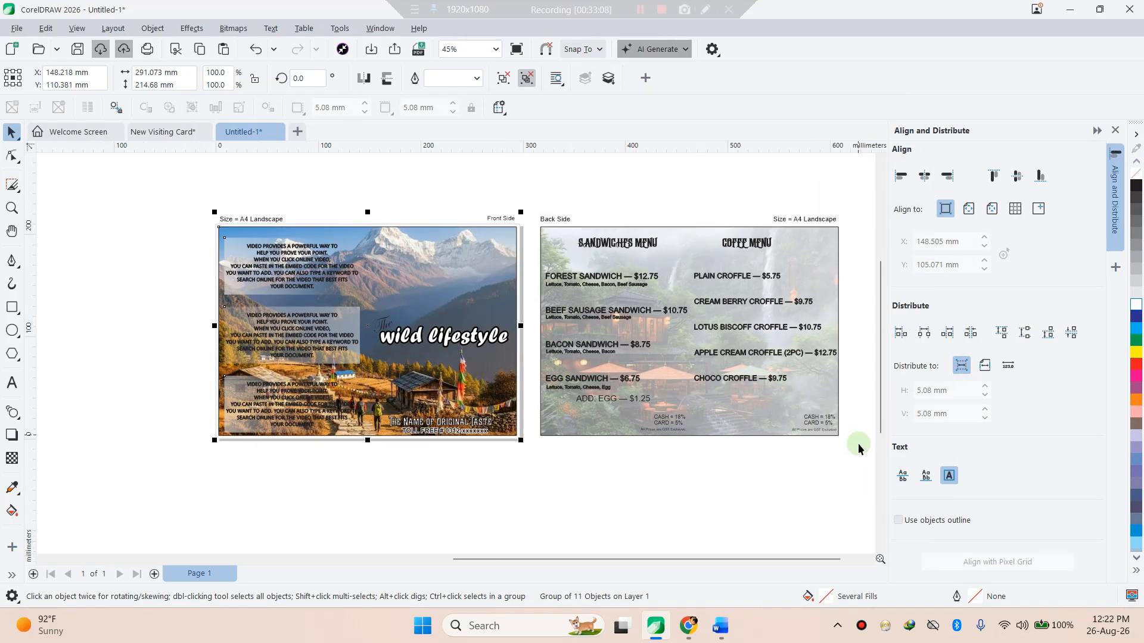
# - Group all the back side's objects with their labels and export the group to the Desktop as Inner Size.jpg
pyautogui.moveTo(859, 448); pyautogui.dragTo(534, 202)
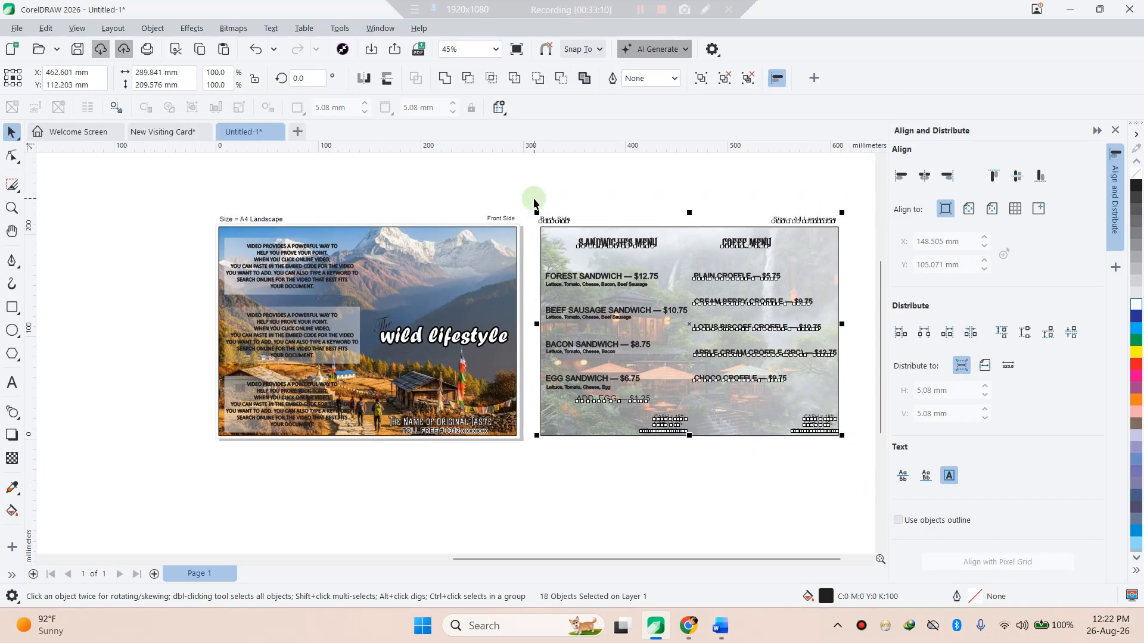
pyautogui.hotkey('ctrl', 'g')
pyautogui.hotkey('ctrl', 'e')
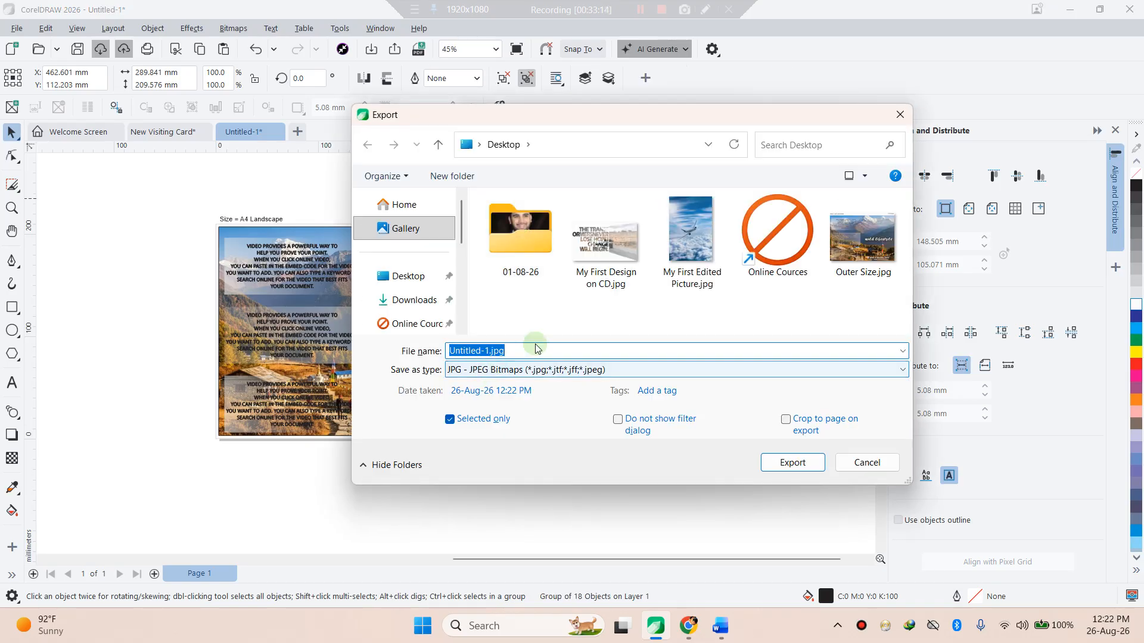
pyautogui.click(605, 241)
pyautogui.click(833, 256)
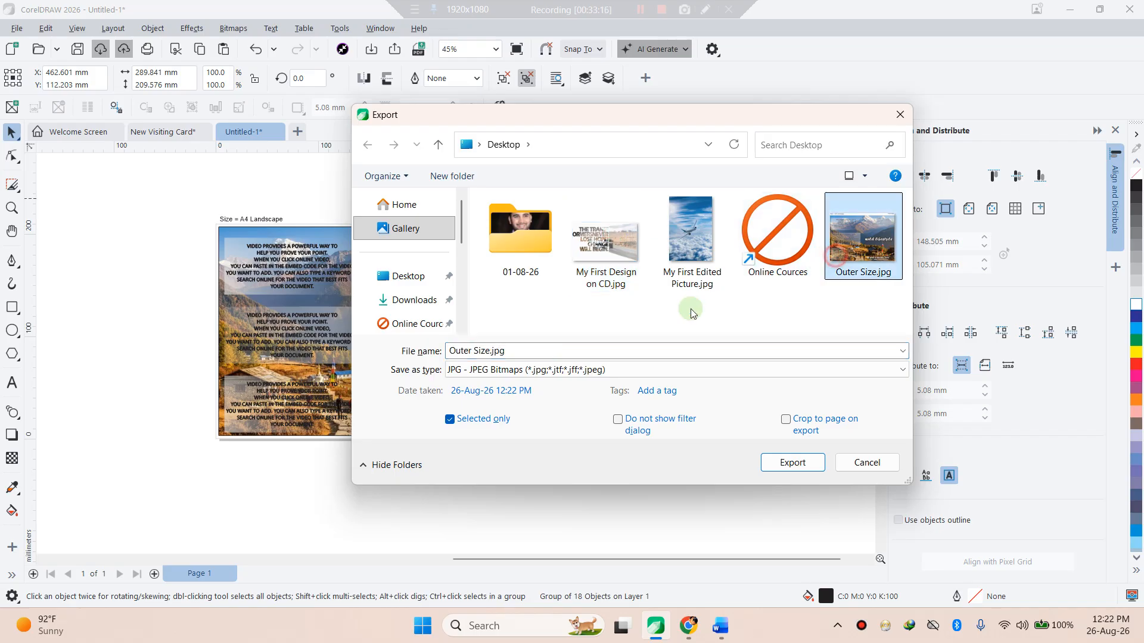
pyautogui.click(474, 351)
pyautogui.click(474, 350)
pyautogui.moveTo(474, 350); pyautogui.dragTo(420, 350)
pyautogui.write('Inn')
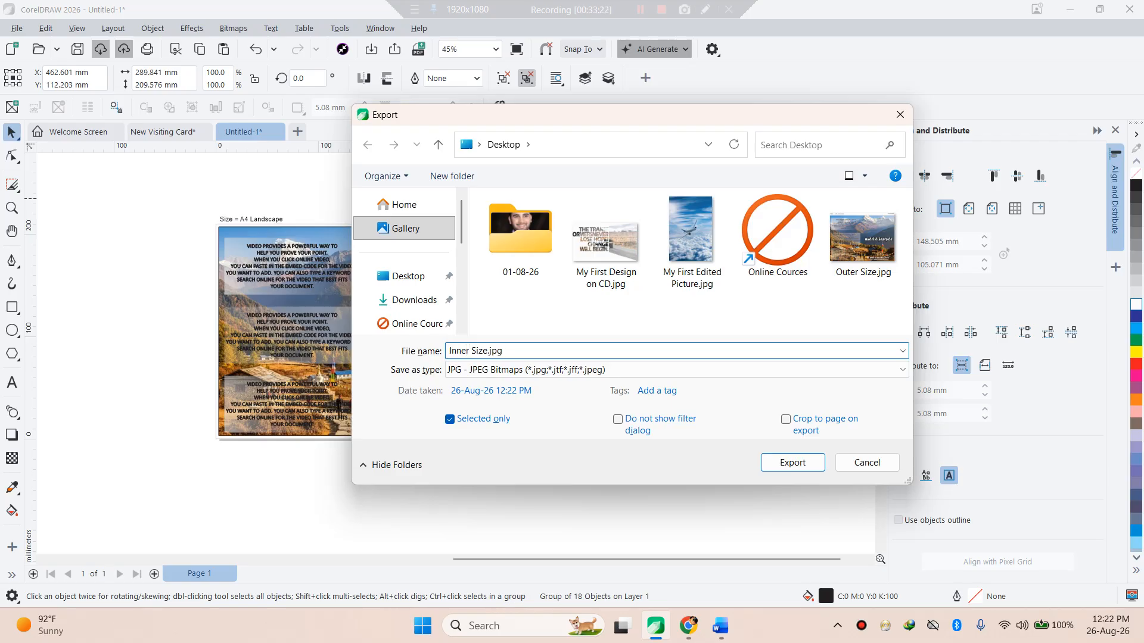
pyautogui.write('er')
pyautogui.click(765, 462)
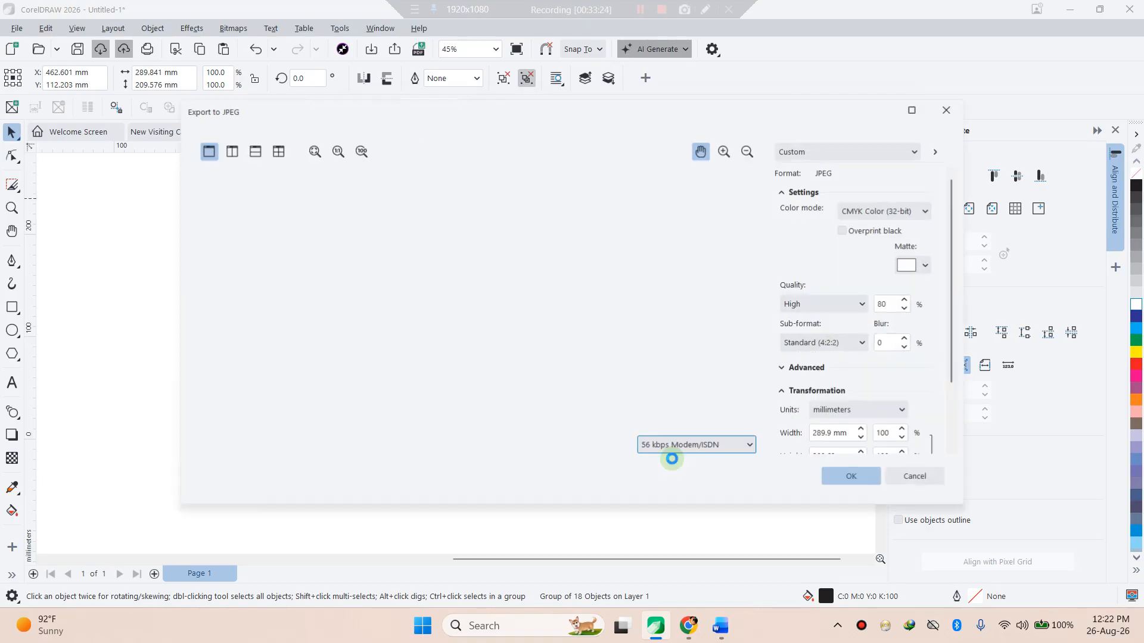
pyautogui.click(863, 479)
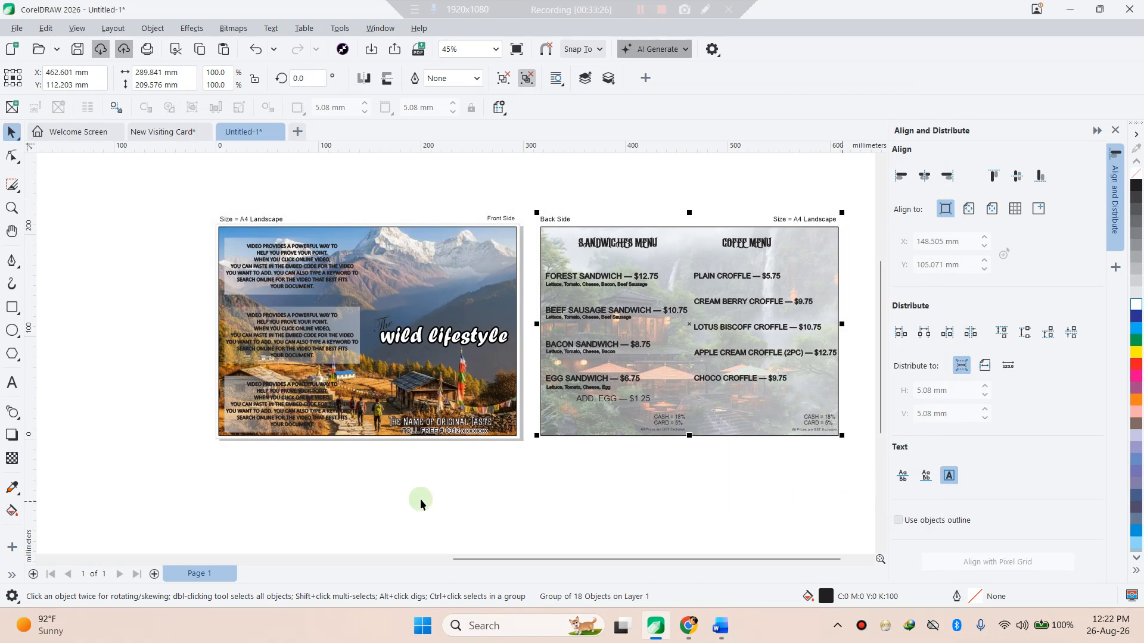
# - Group the front and back sides together and export them to the Desktop as a JPG named Complete
pyautogui.moveTo(861, 458); pyautogui.dragTo(116, 179)
pyautogui.hotkey('ctrl', 'g')
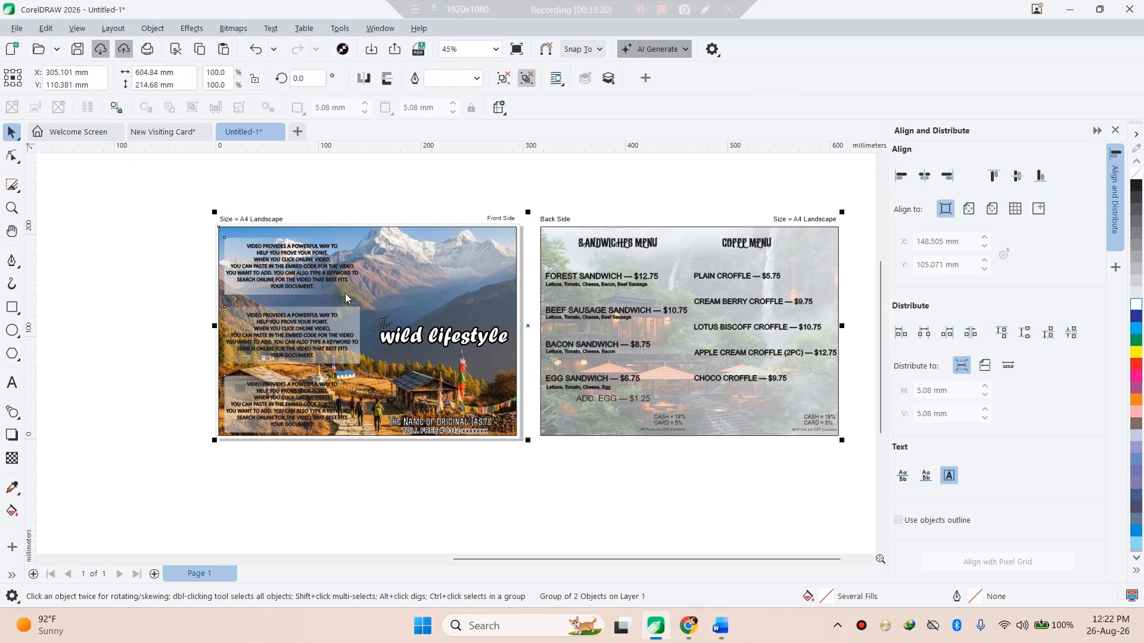
pyautogui.hotkey('ctrl', 'e')
pyautogui.click(521, 356)
pyautogui.write('Comple')
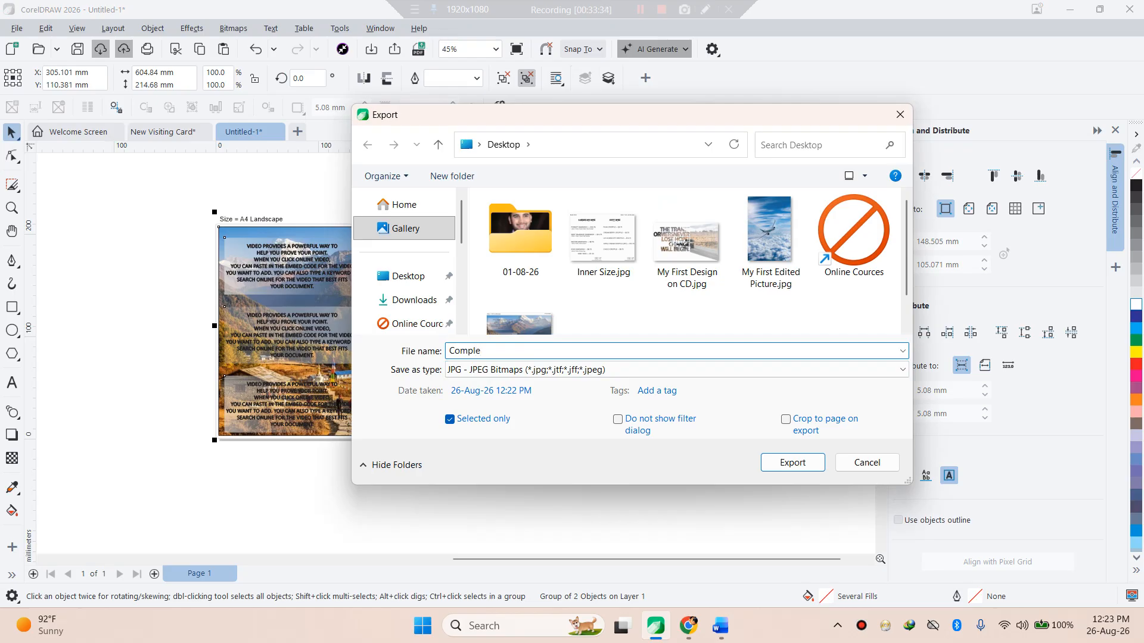
pyautogui.write('te')
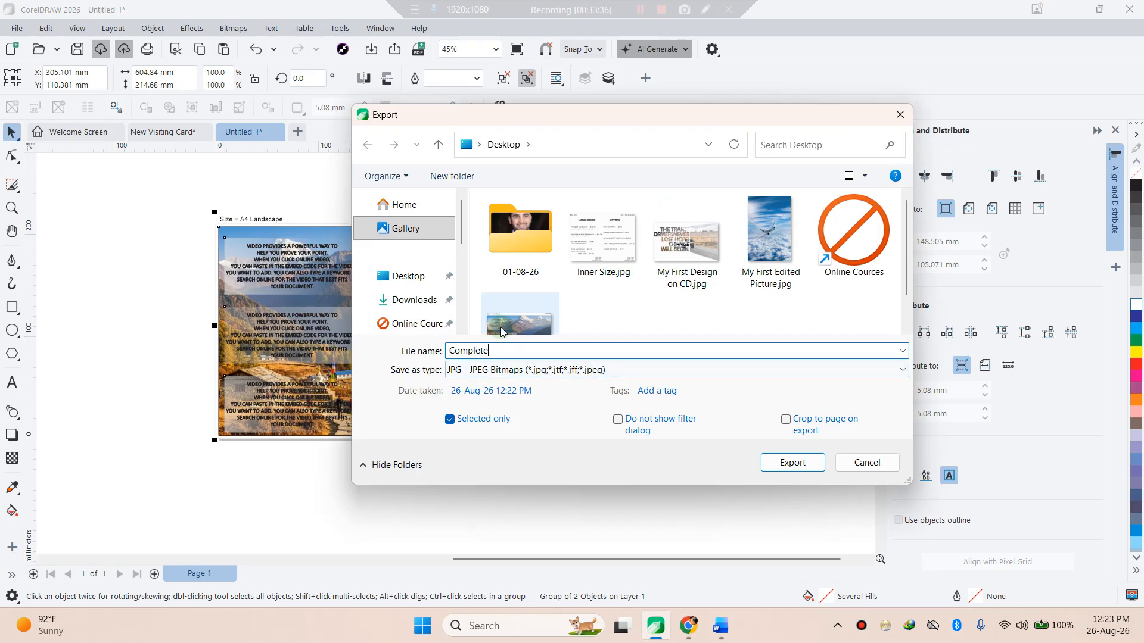
pyautogui.click(768, 463)
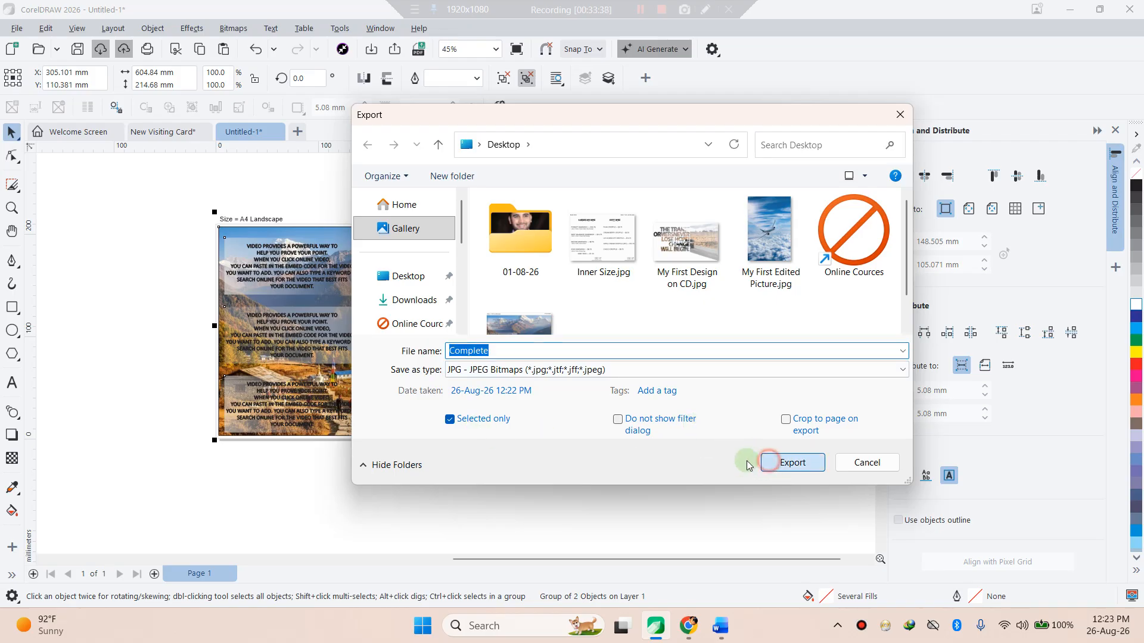
pyautogui.click(848, 477)
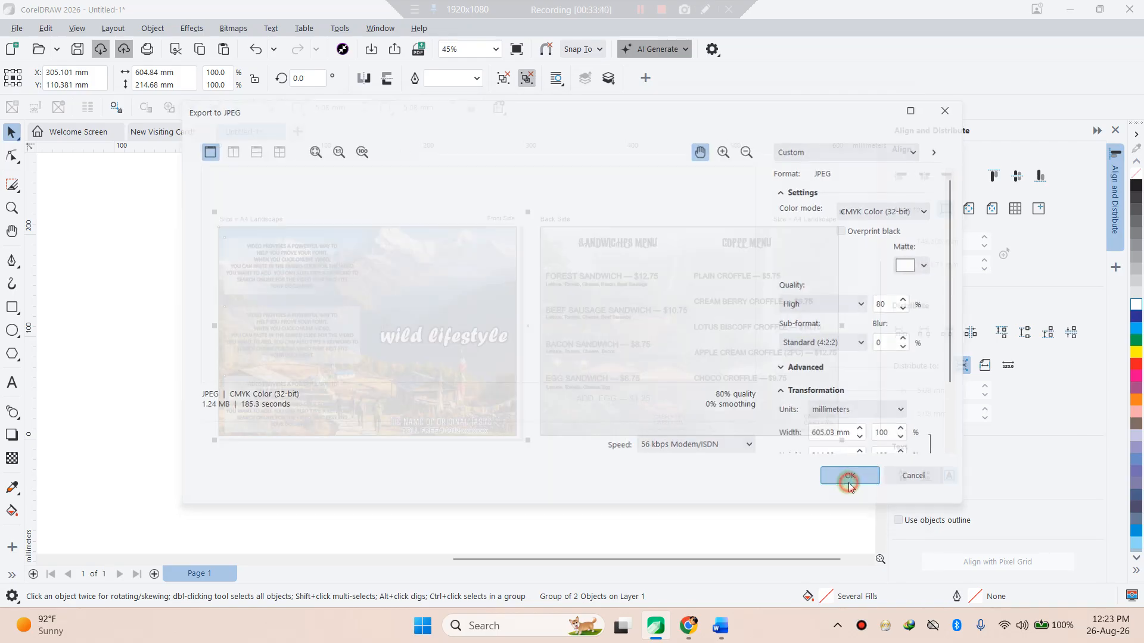
# - Go to the desktop, open Outer Size.jpg in the photo viewer, and compare it with the other exported brochure images
pyautogui.click(1070, 4)
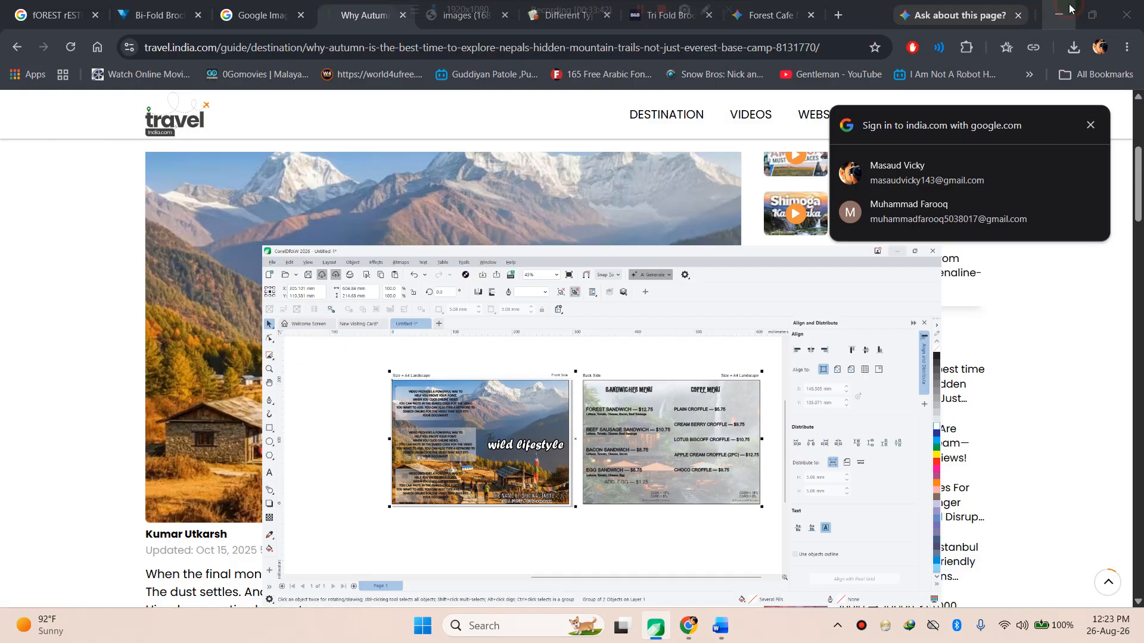
pyautogui.click(1120, 20)
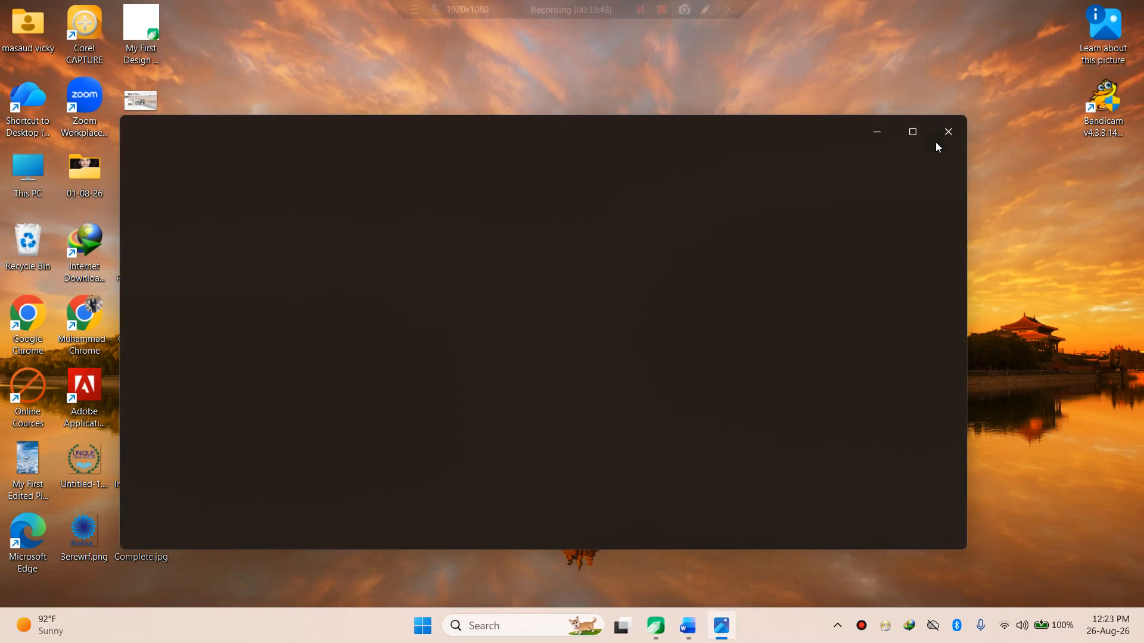
pyautogui.click(911, 131)
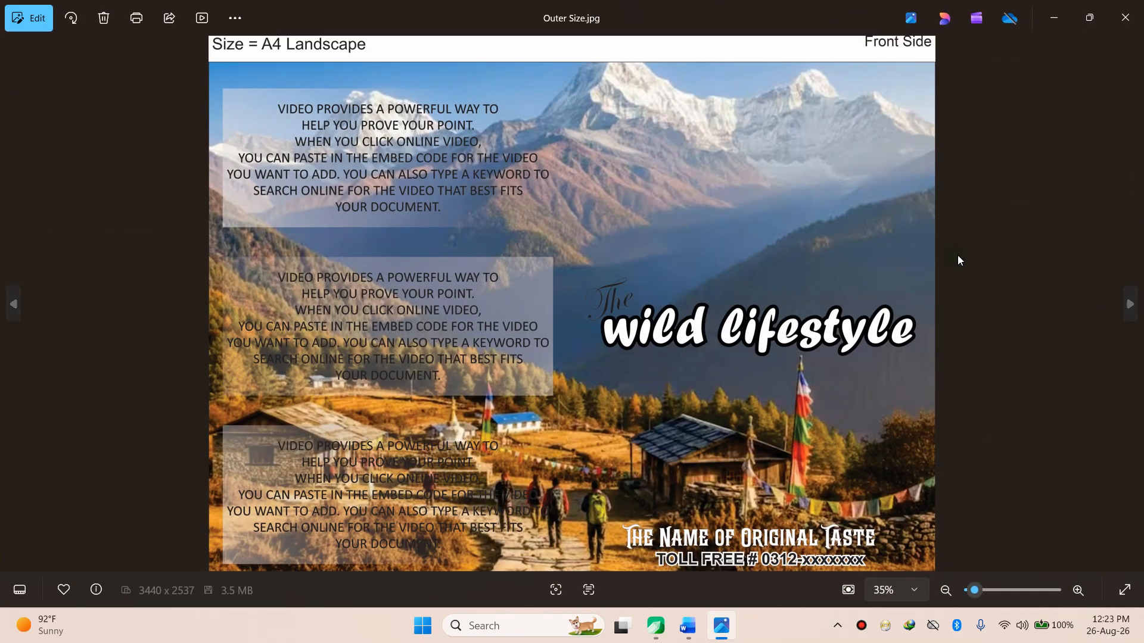
pyautogui.press('Left')
pyautogui.press('Right')
pyautogui.press('Left')
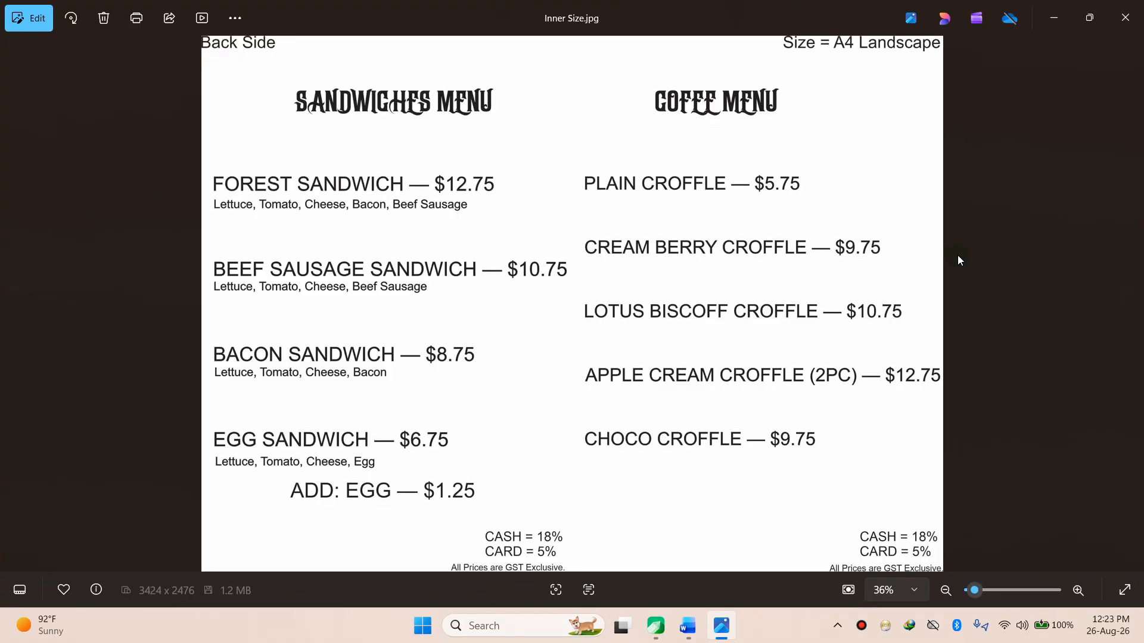
pyautogui.press('Left')
pyautogui.press('Right')
# - Switch to CorelDRAW, select the back side's PowerClip background rectangle, and export the selection over the existing Inner Size.jpg on the Desktop
pyautogui.click(655, 626)
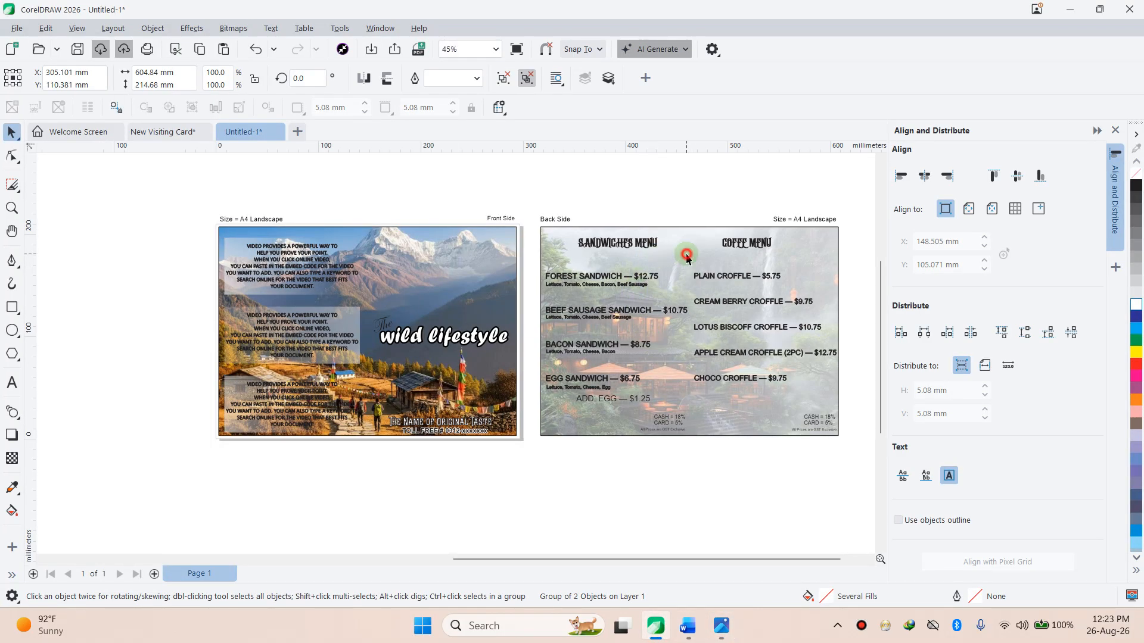
pyautogui.click(685, 251)
pyautogui.click(685, 252)
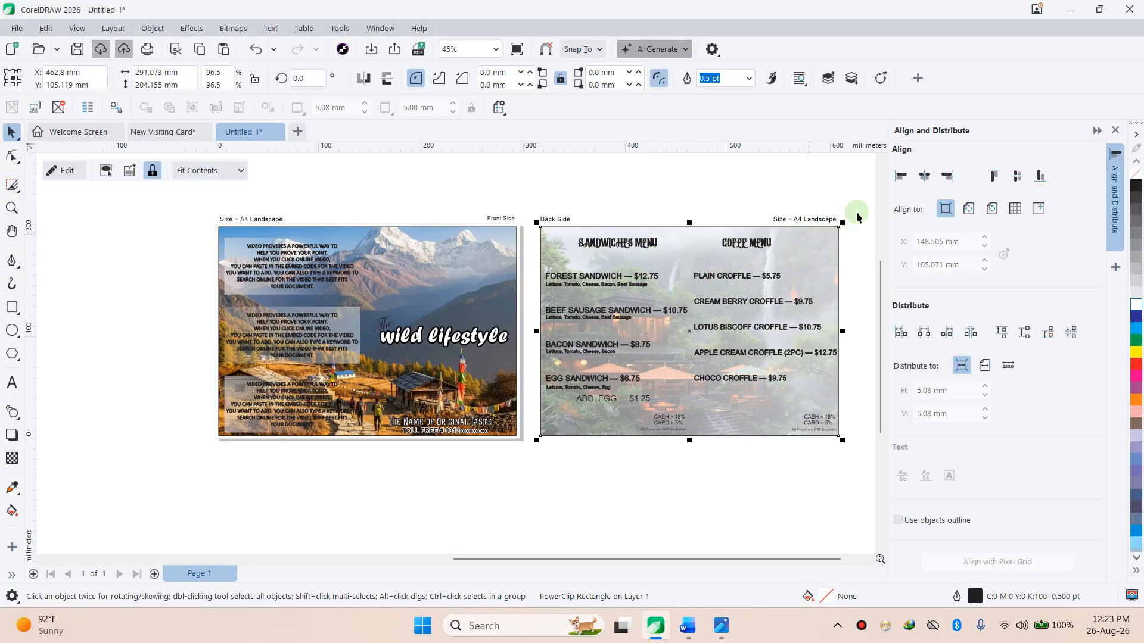
pyautogui.moveTo(856, 182); pyautogui.dragTo(523, 504)
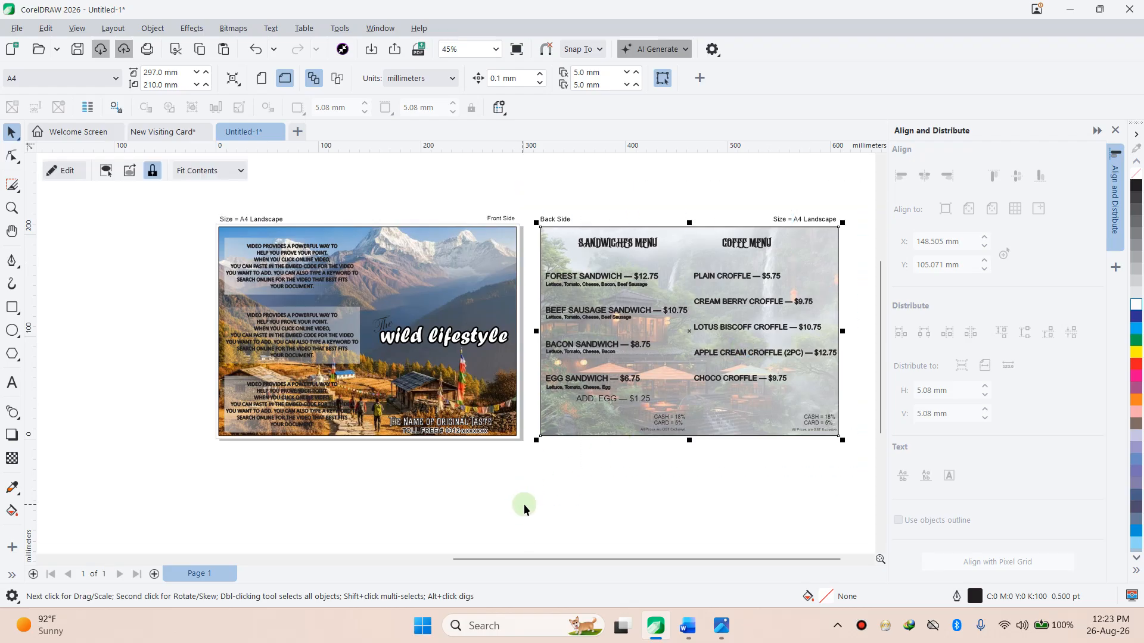
pyautogui.hotkey('ctrl', 'e')
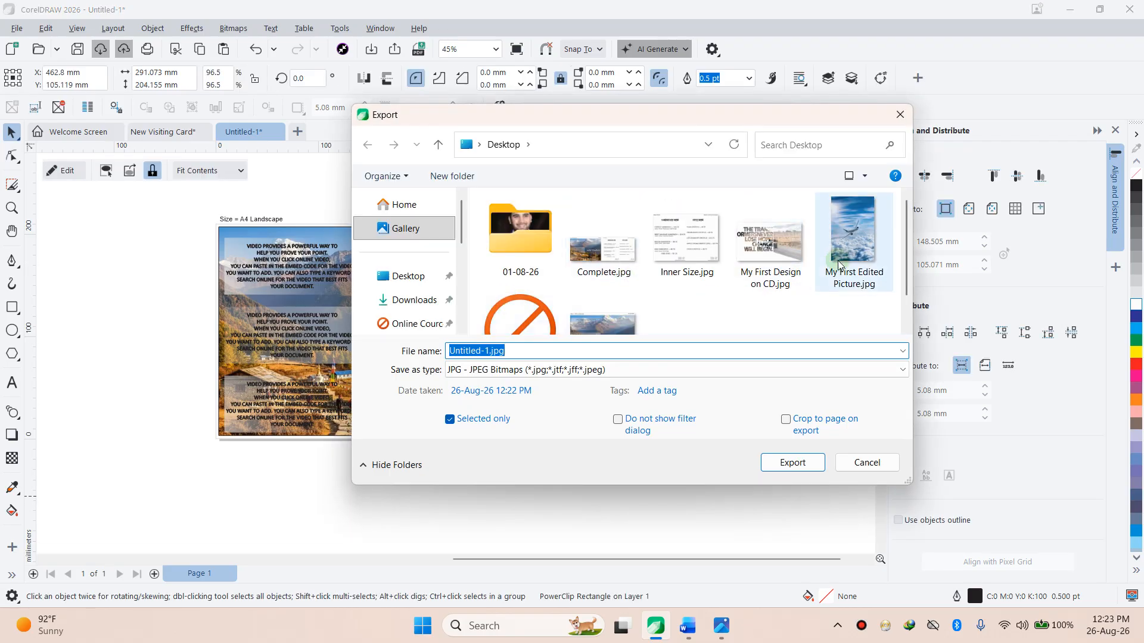
pyautogui.doubleClick(677, 249)
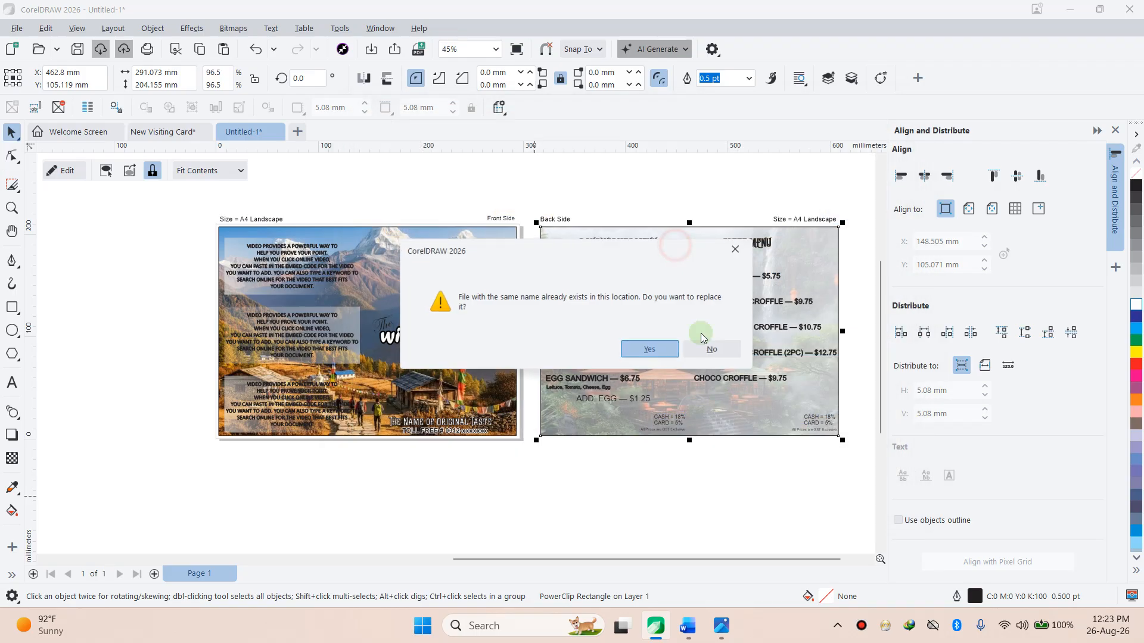
pyautogui.click(657, 349)
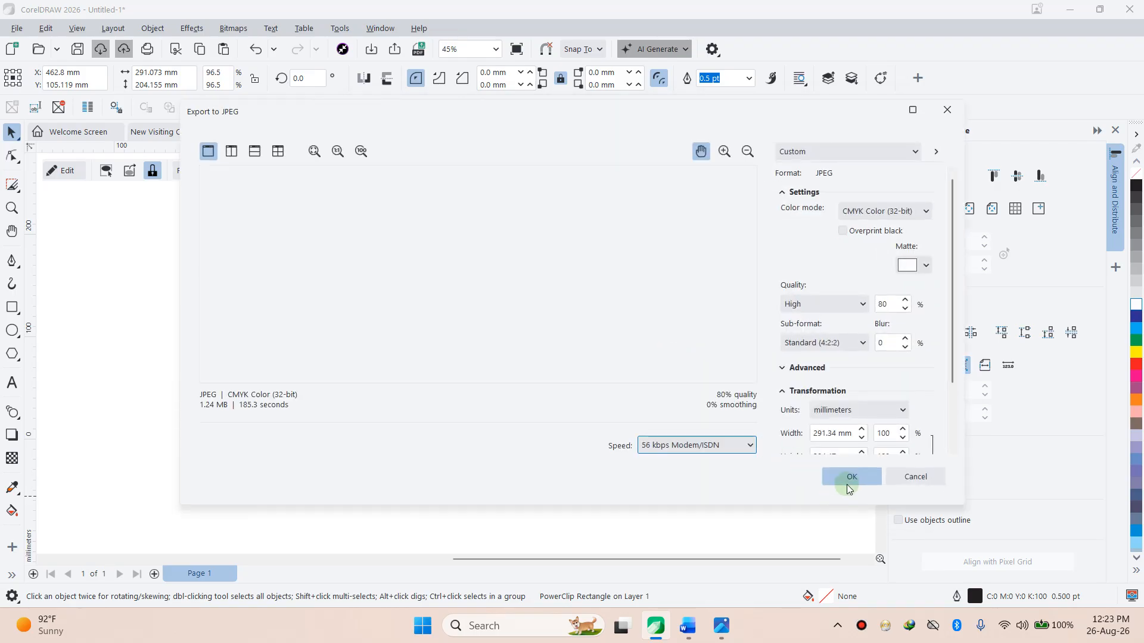
pyautogui.click(849, 481)
# - Group all objects of the front and back sides and export the group as a CMYK, High quality JPG, replacing Complete.jpg
pyautogui.moveTo(841, 488); pyautogui.dragTo(181, 178)
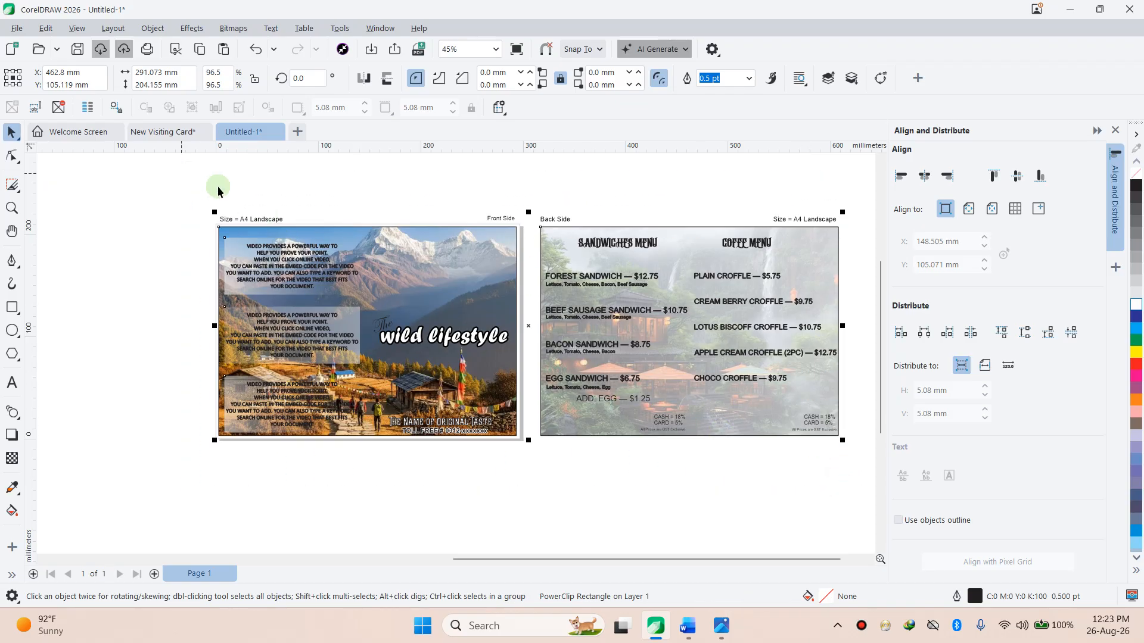
pyautogui.hotkey('ctrl', 'g')
pyautogui.hotkey('ctrl', 'e')
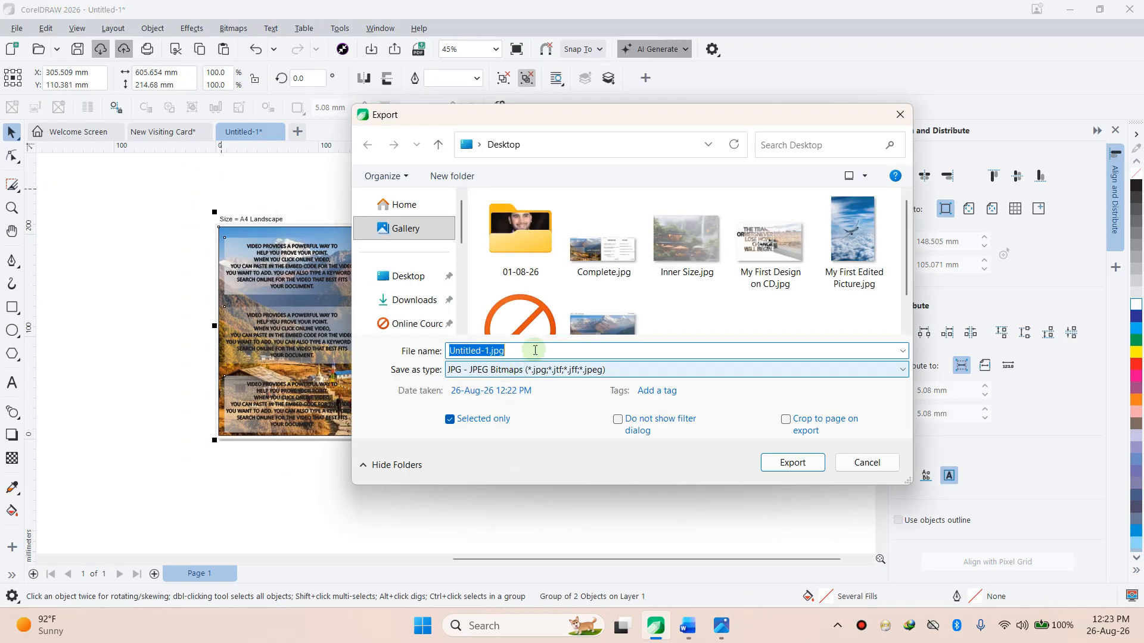
pyautogui.click(603, 250)
pyautogui.doubleClick(603, 250)
pyautogui.click(652, 347)
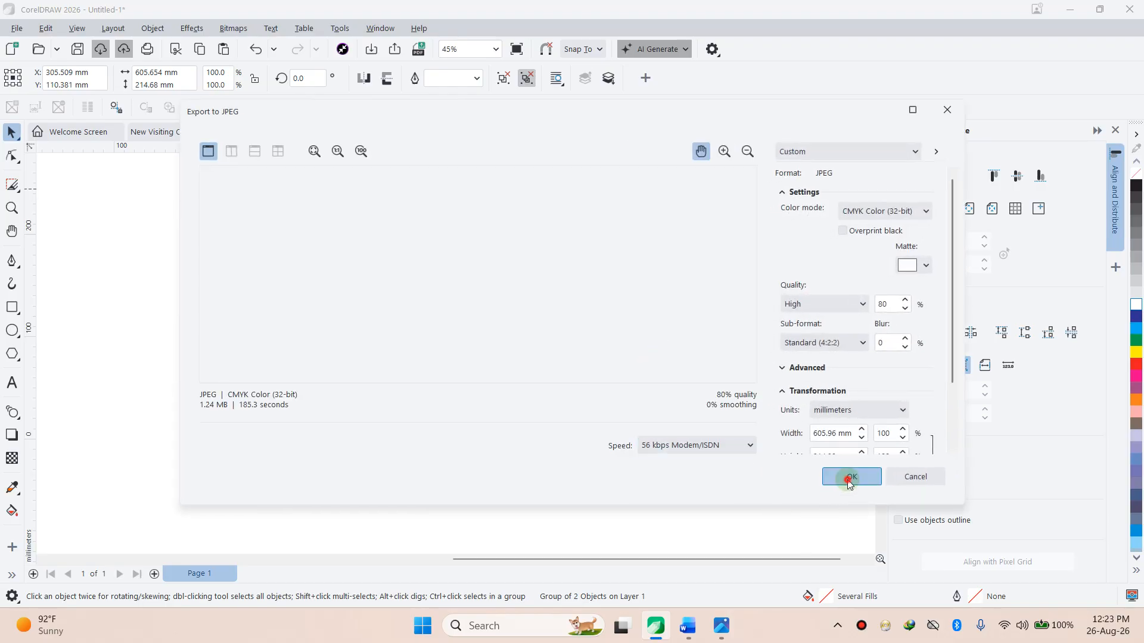
pyautogui.click(851, 476)
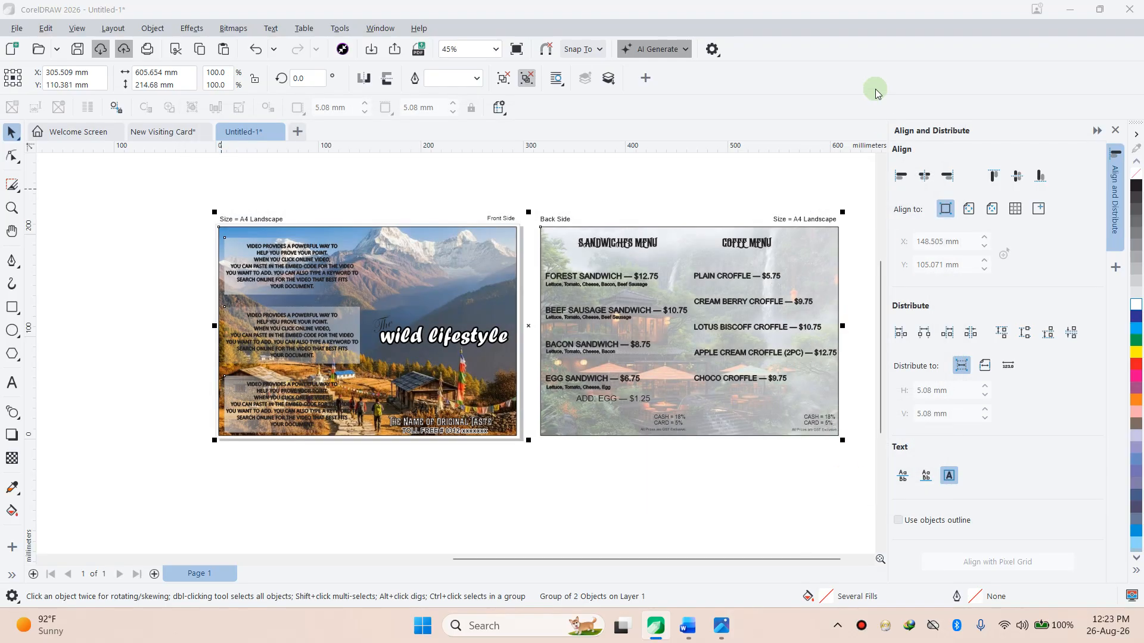
# - Return to the photo viewer, check the re-exported Inner Size.jpg, and go back to the desktop
pyautogui.click(1069, 9)
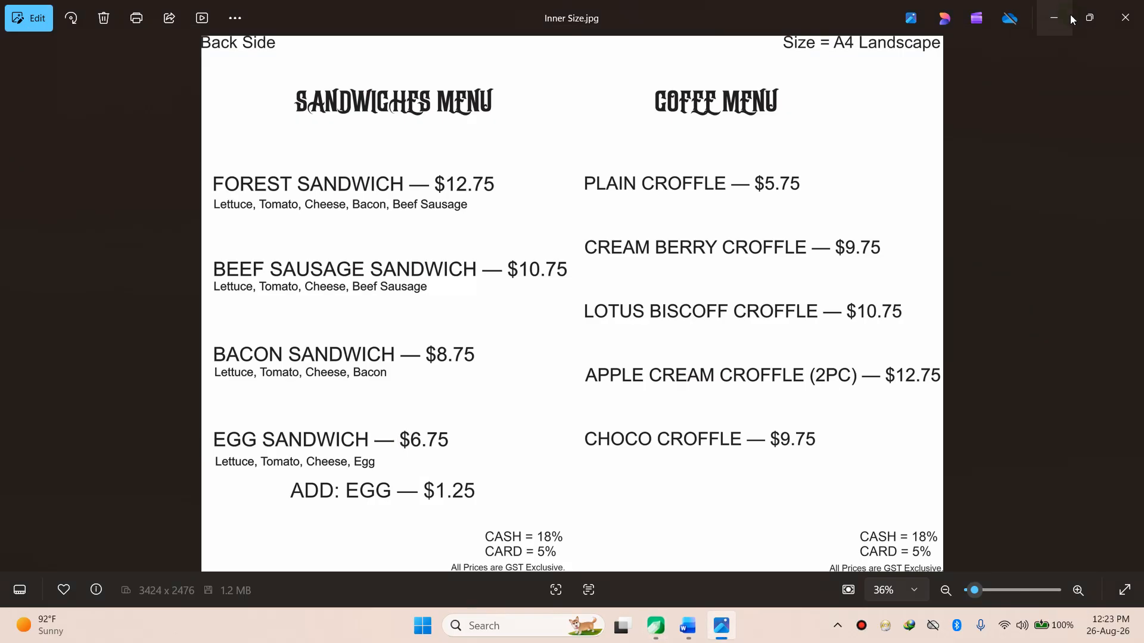
pyautogui.press('F5')
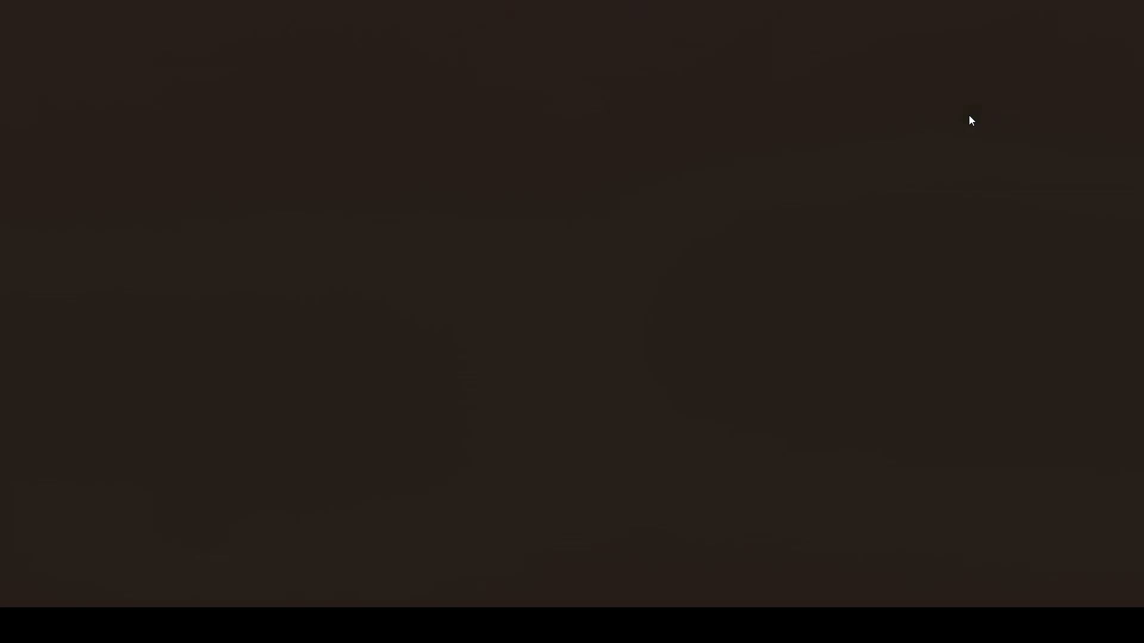
pyautogui.press('Escape')
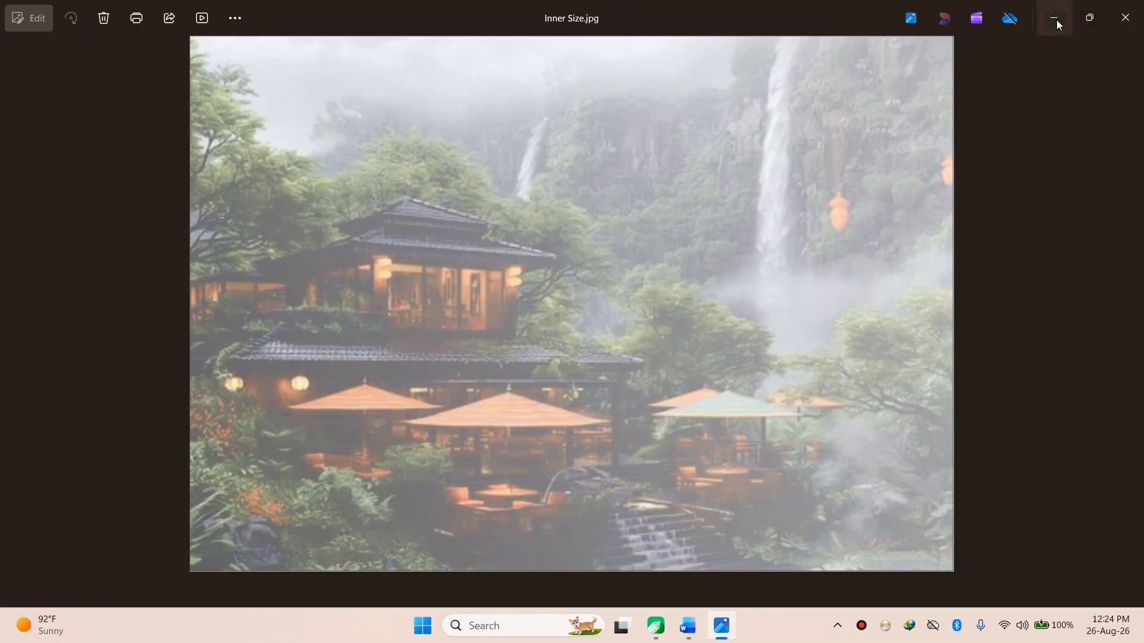
pyautogui.click(1060, 22)
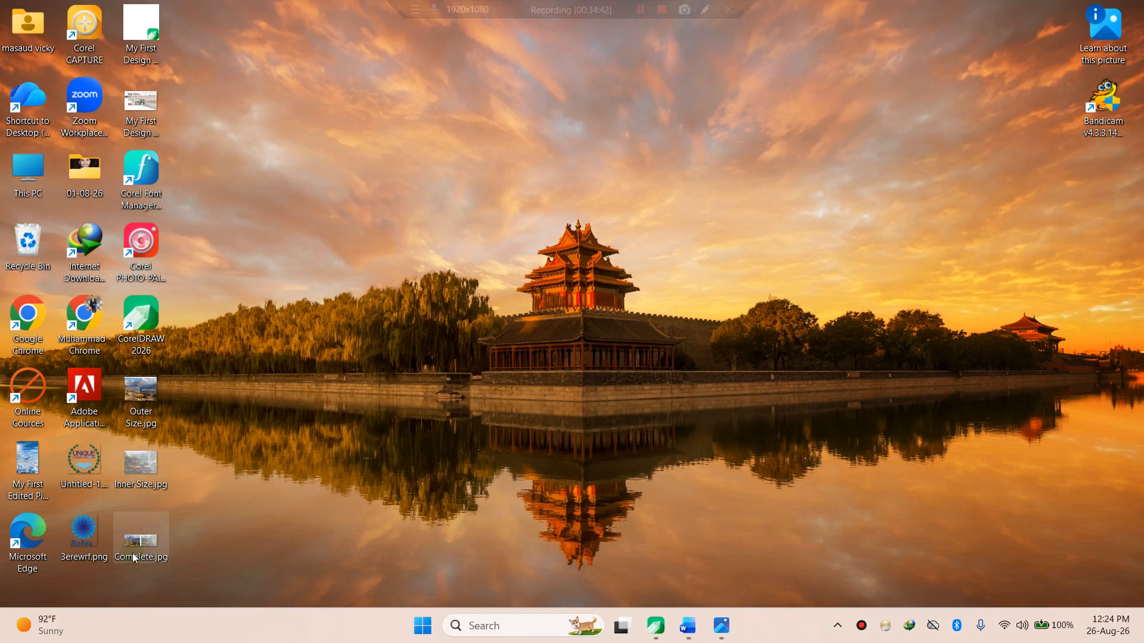
# - Open Complete.jpg from the desktop and inspect it maximized, and reopen Inner Size.jpg to check its content before closing it
pyautogui.doubleClick(135, 557)
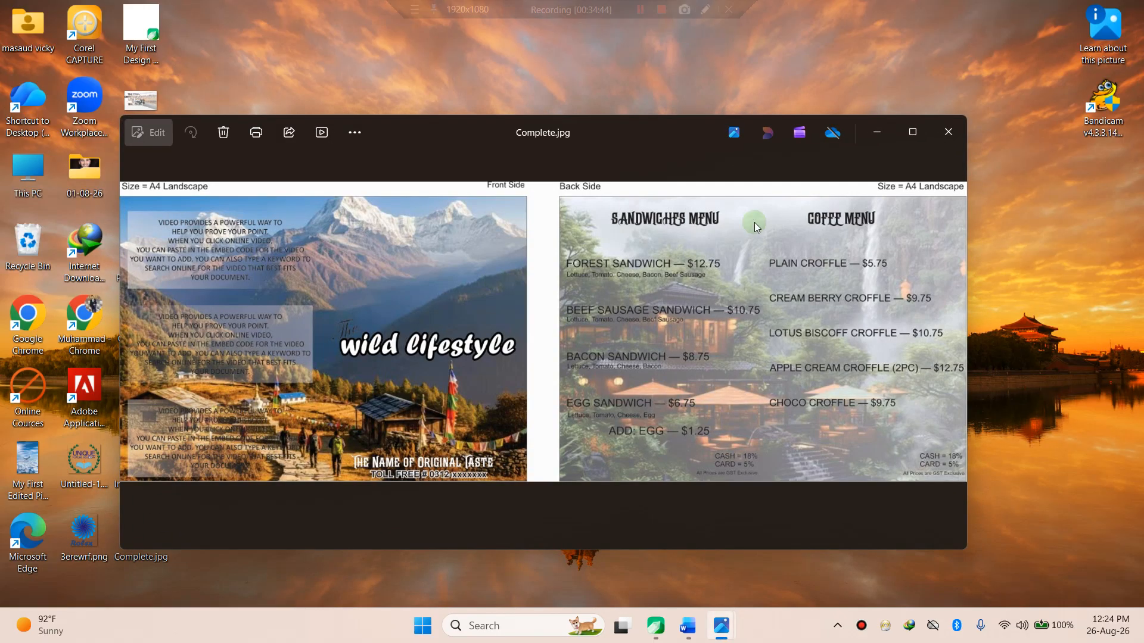
pyautogui.click(912, 132)
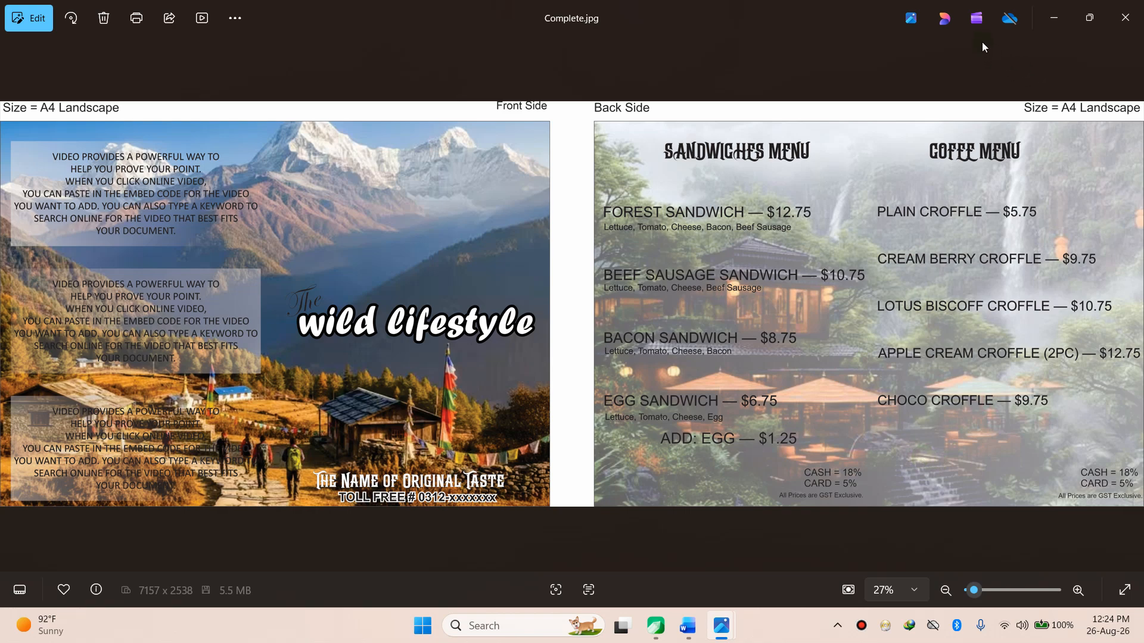
pyautogui.click(1052, 8)
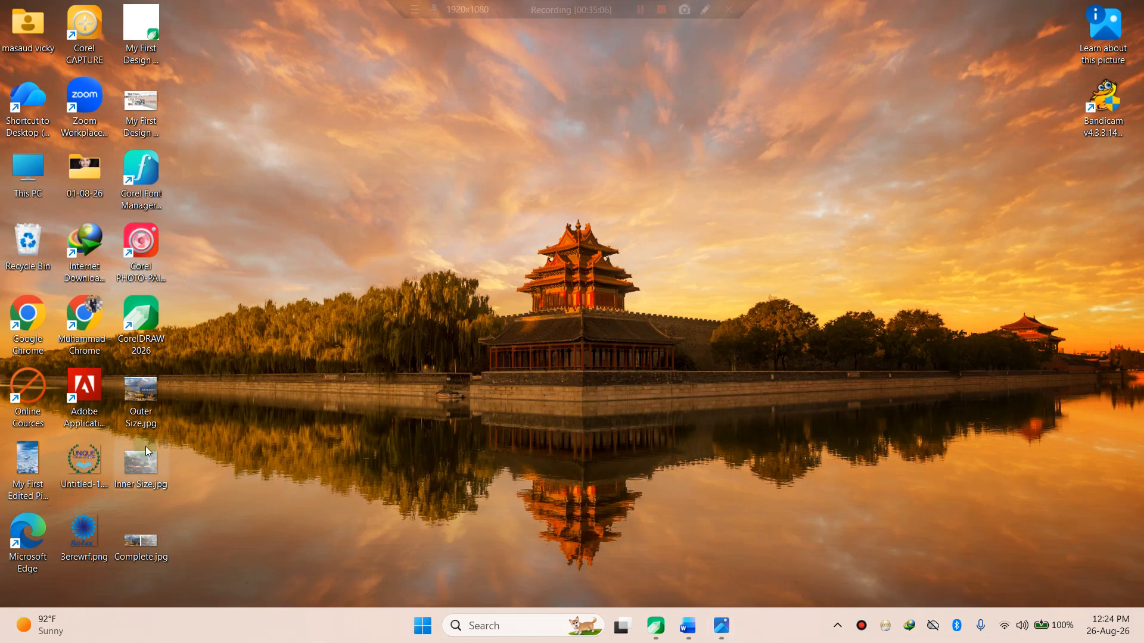
pyautogui.doubleClick(143, 480)
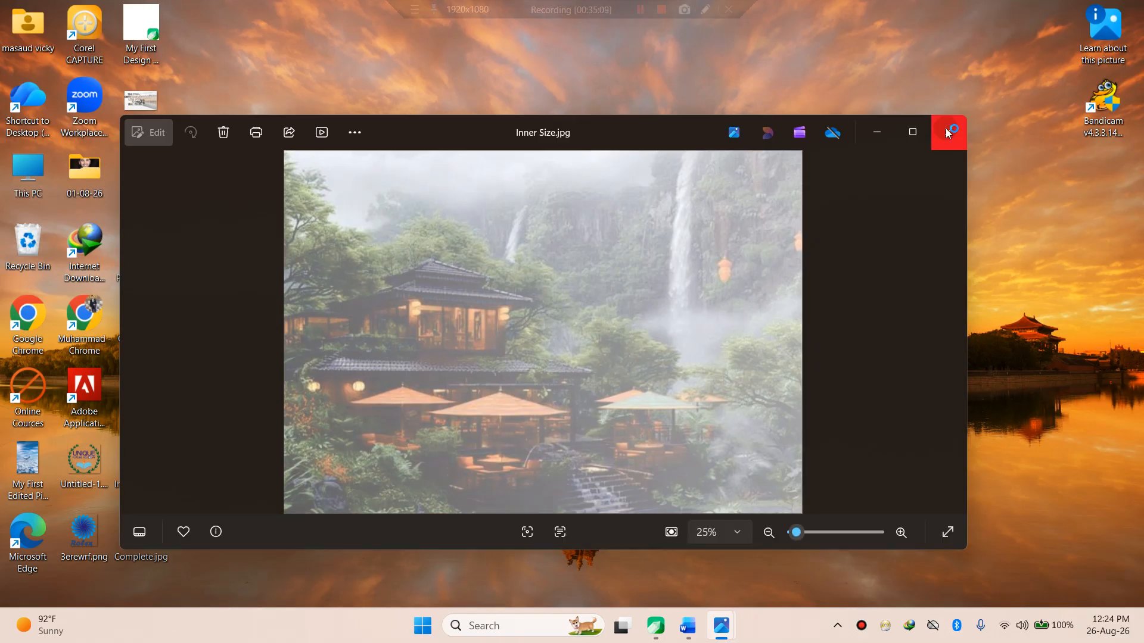
pyautogui.click(945, 130)
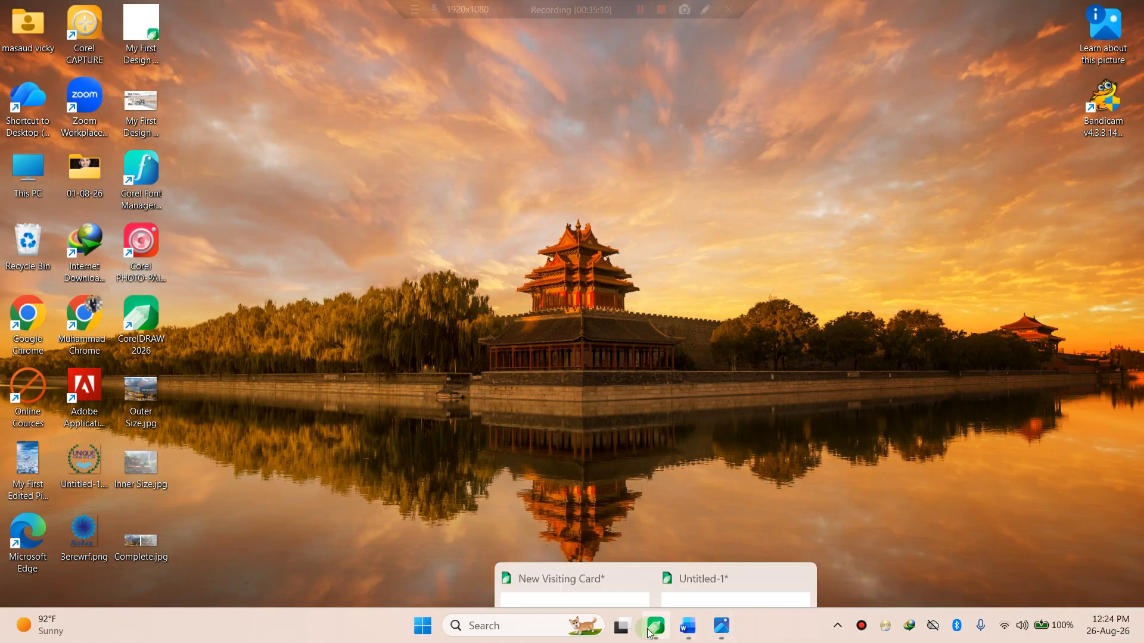